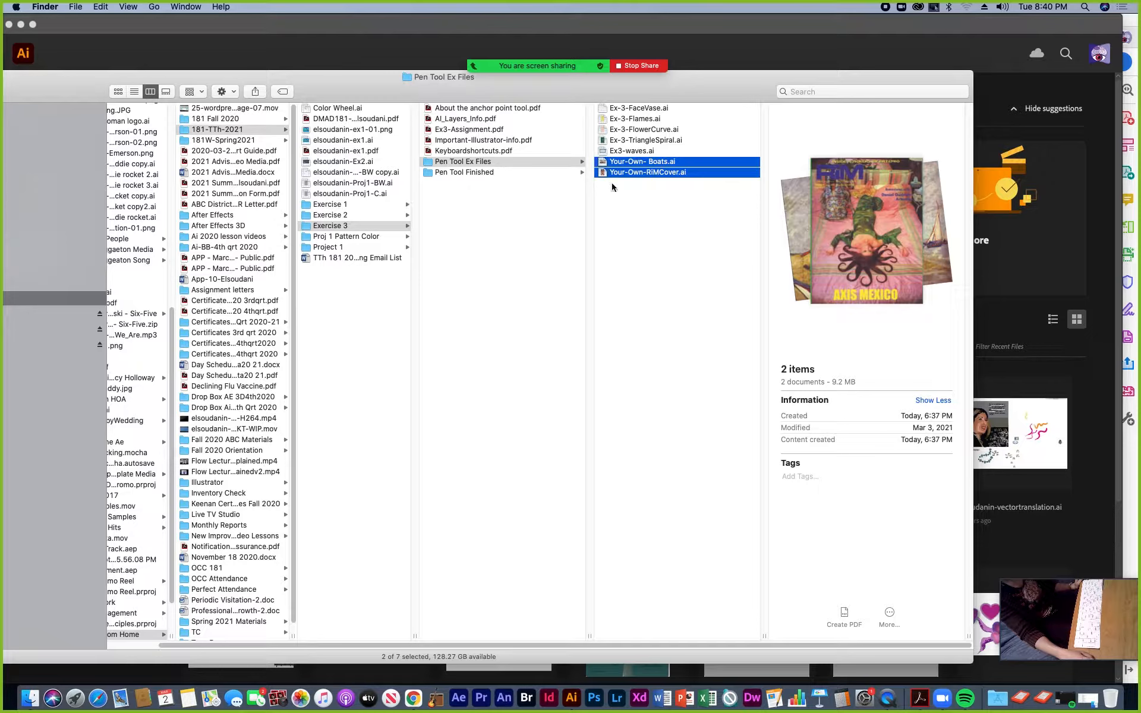
Step: Switch to Illustrator and browse for files to open in the Pen Tool Ex Files folder inside Exercise 3
click(609, 163)
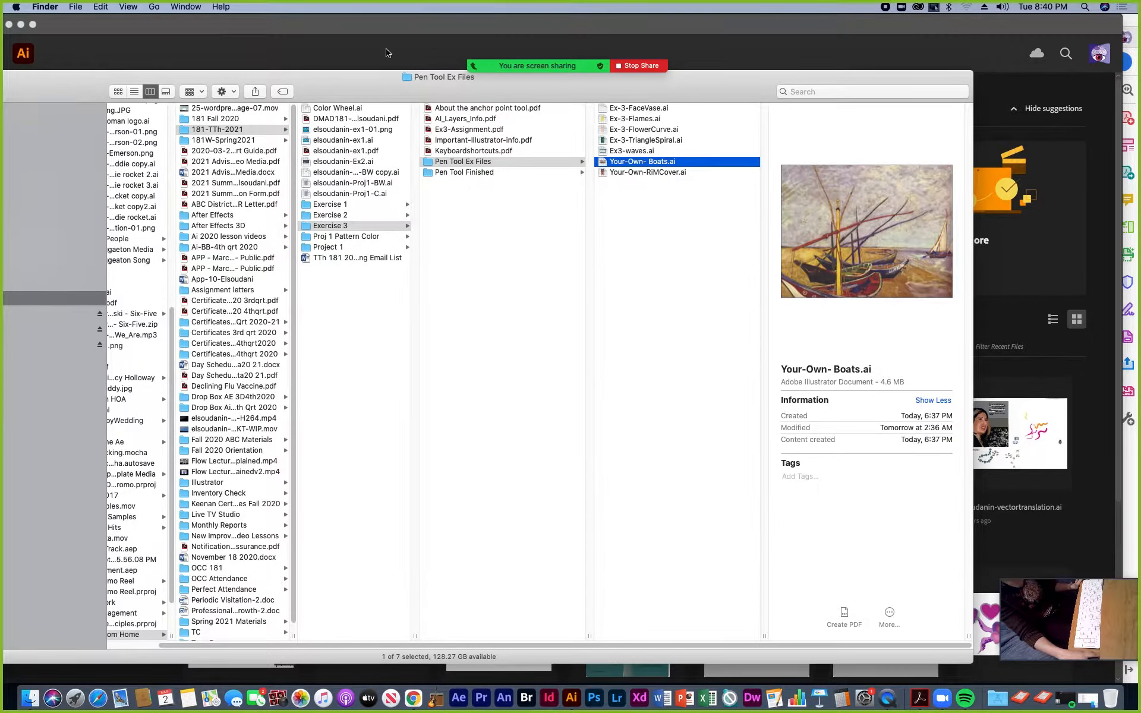
click(386, 53)
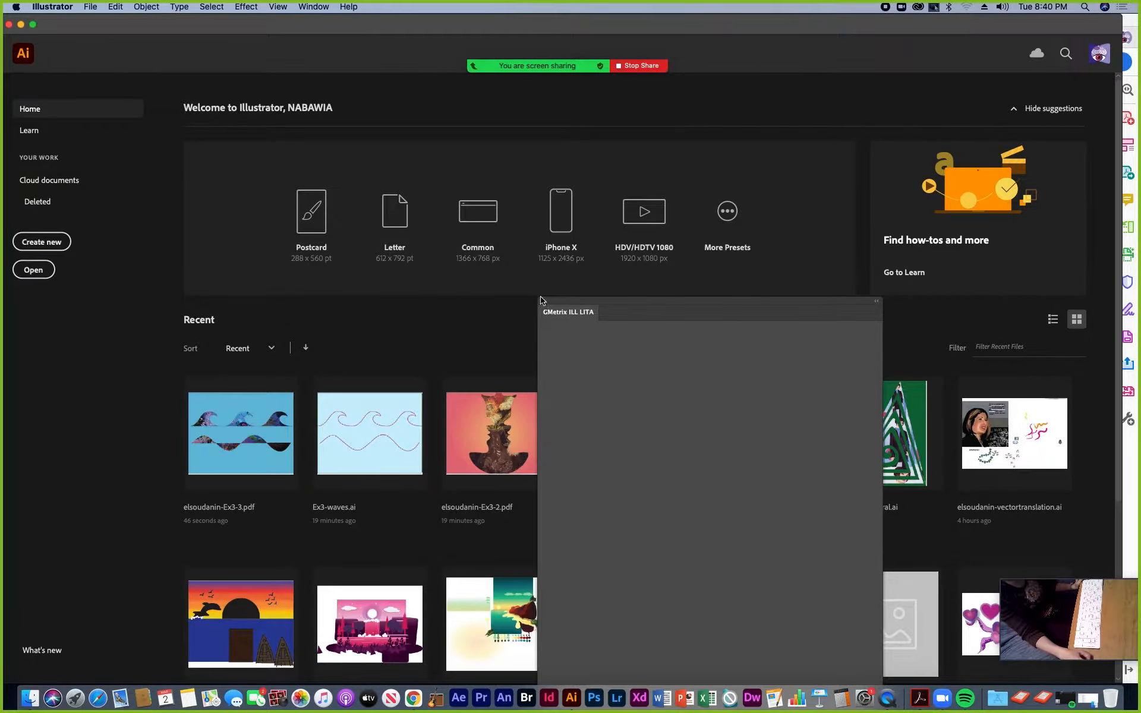
click(90, 7)
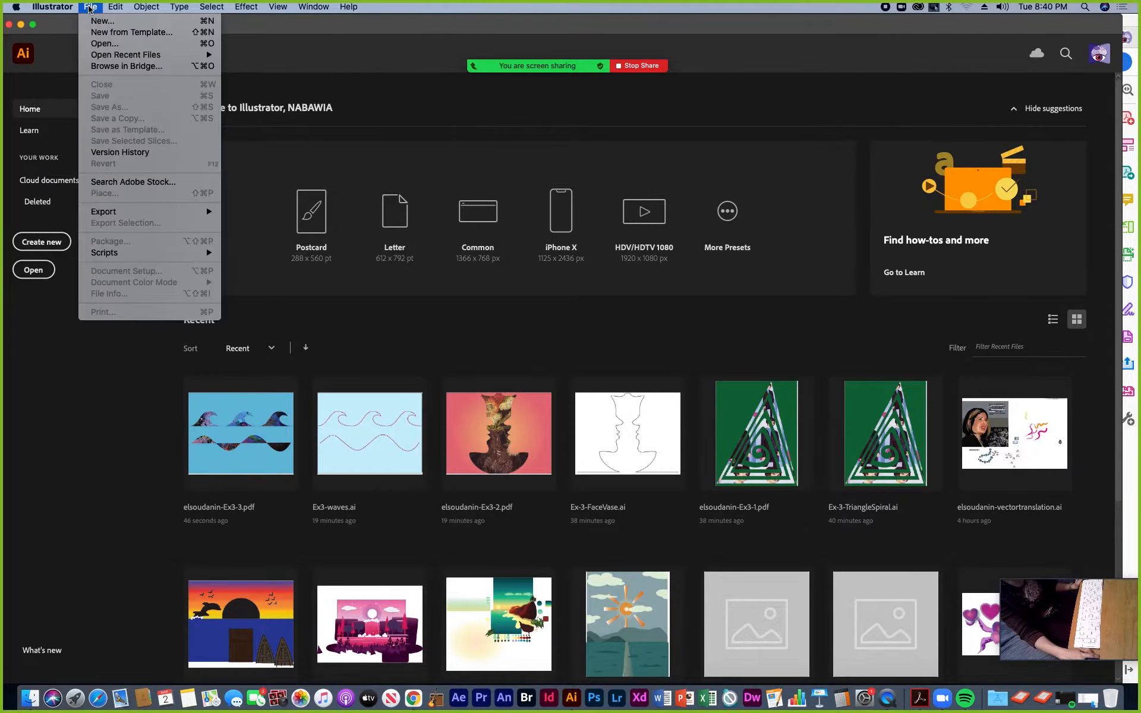
click(105, 44)
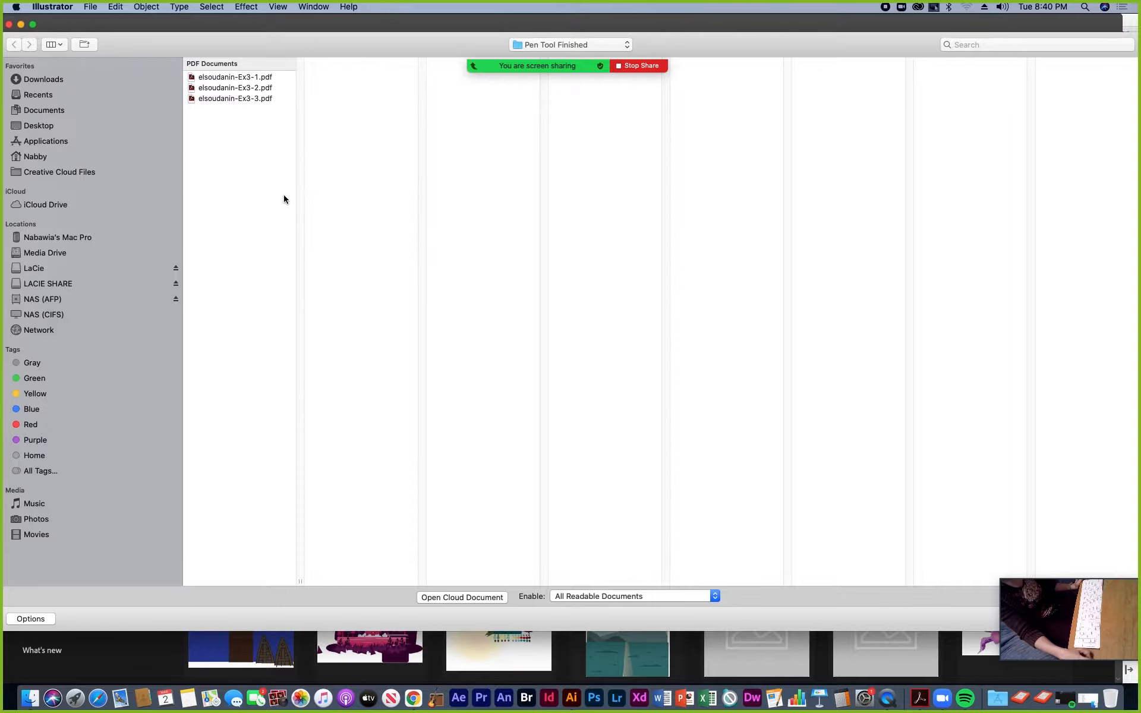
click(630, 48)
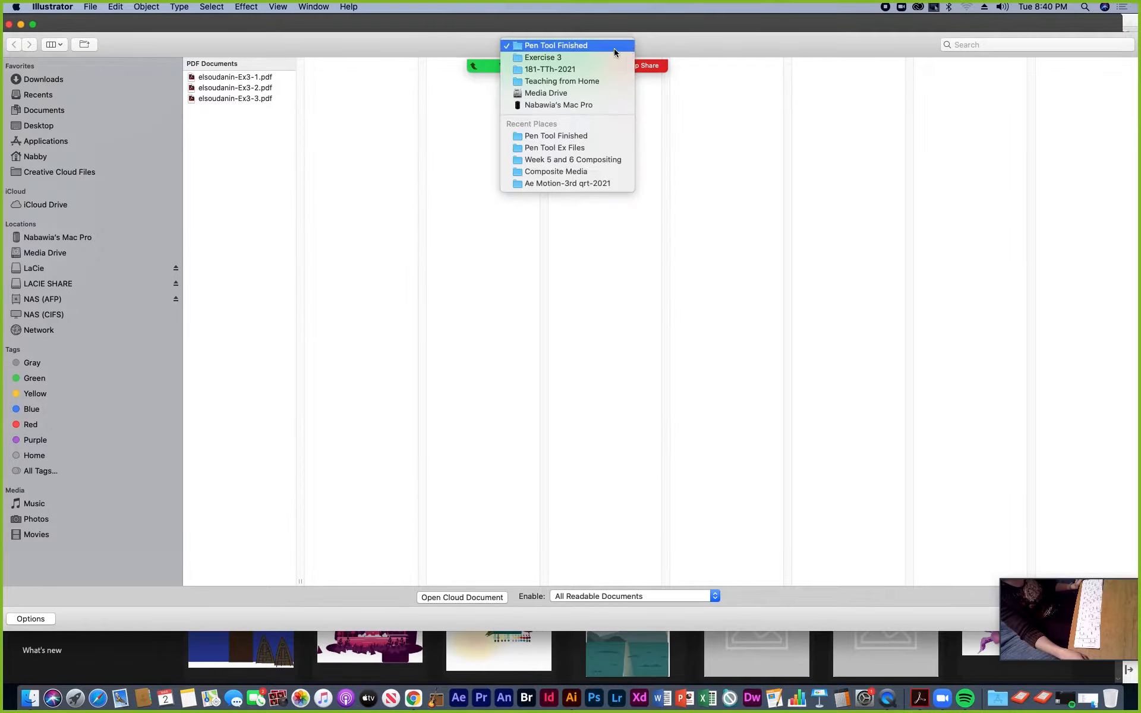
click(567, 58)
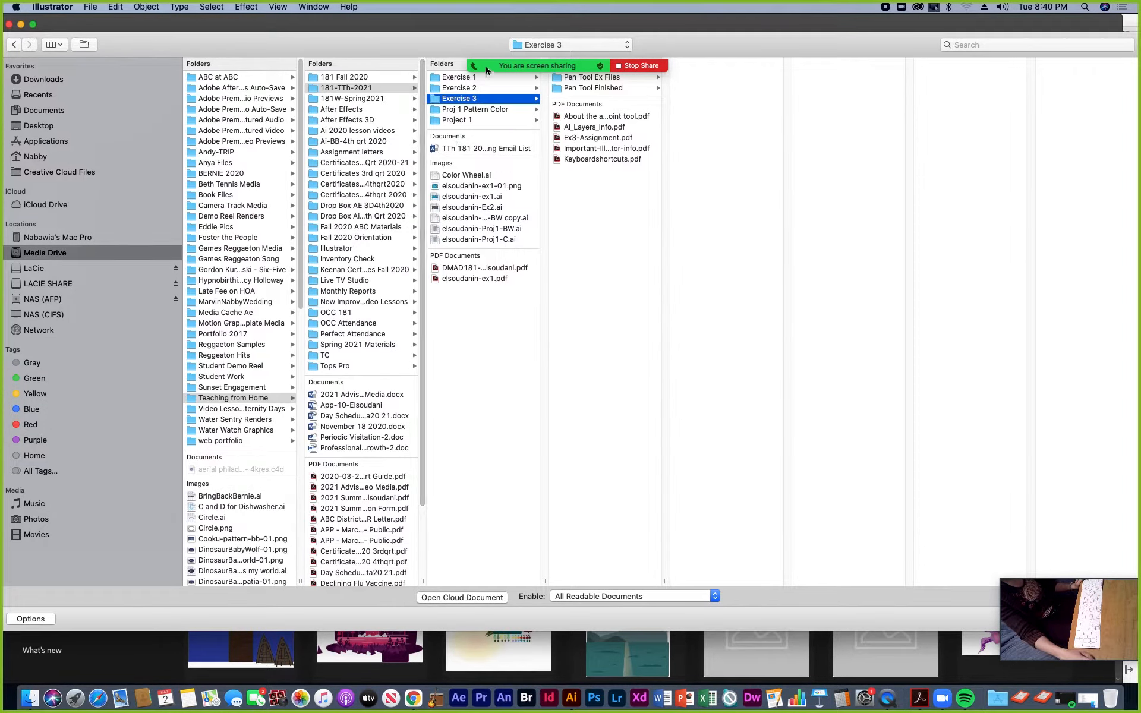
mouse_move(486, 66)
drag(348, 38, 629, 266)
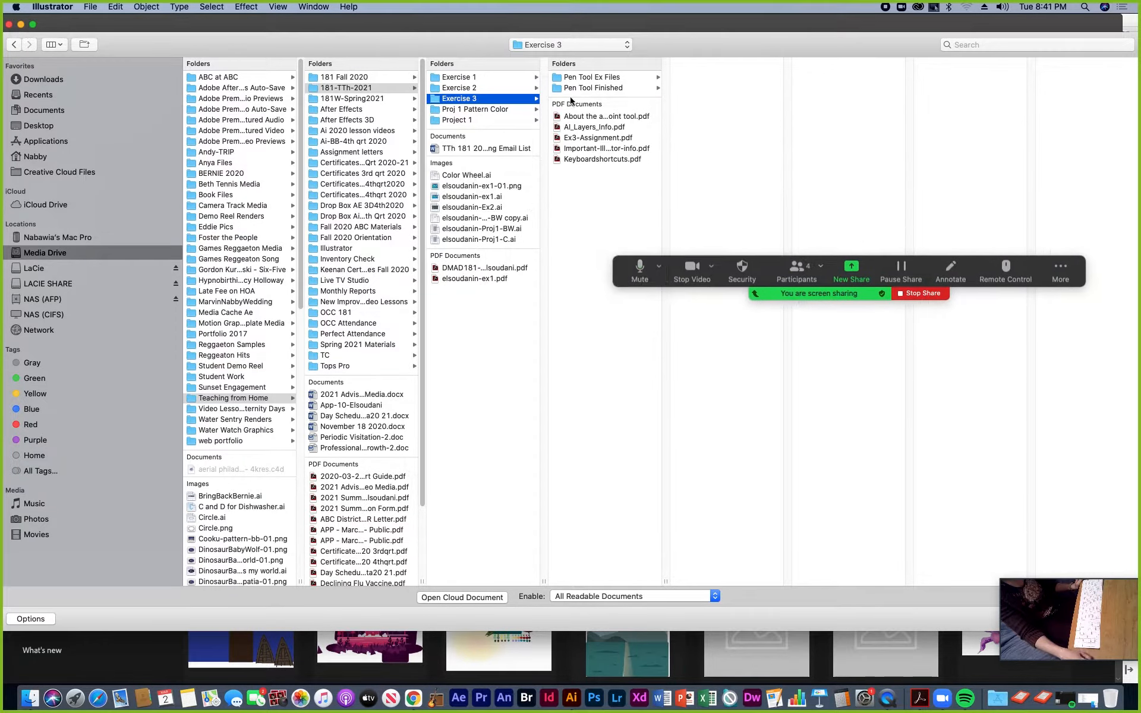
click(593, 78)
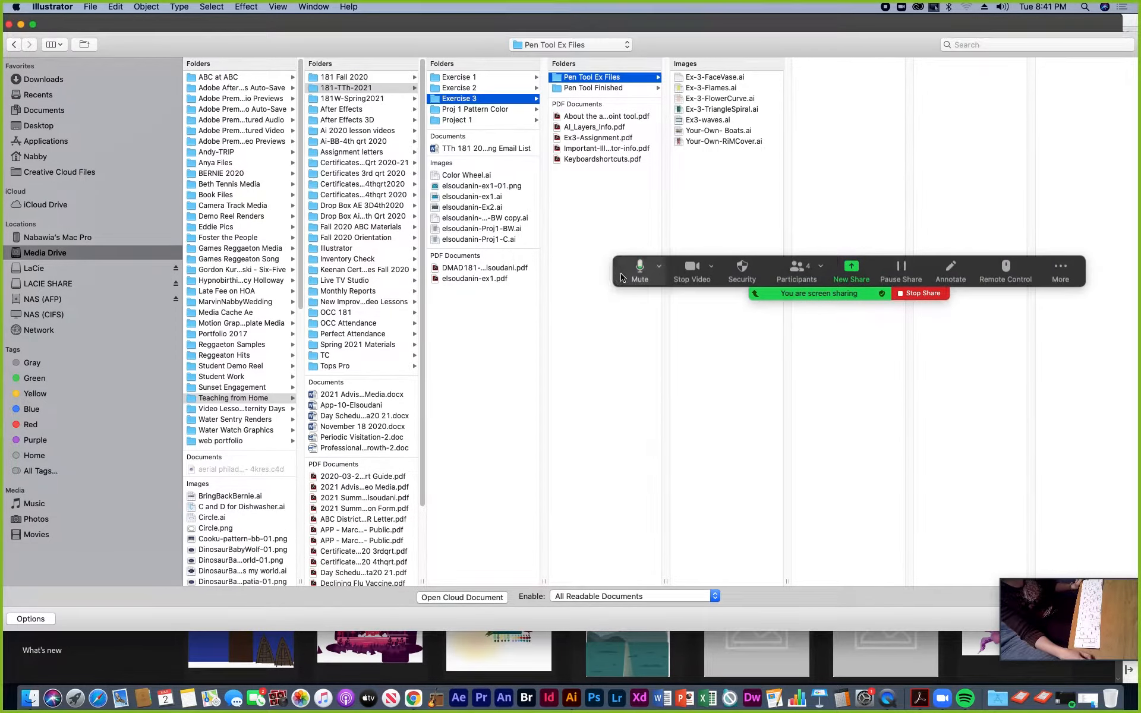
Step: Open Your-Own- Boats.ai and Your-Own-RiMCover.ai together from the Pen Tool Ex Files folder
click(719, 131)
drag(744, 50, 449, 45)
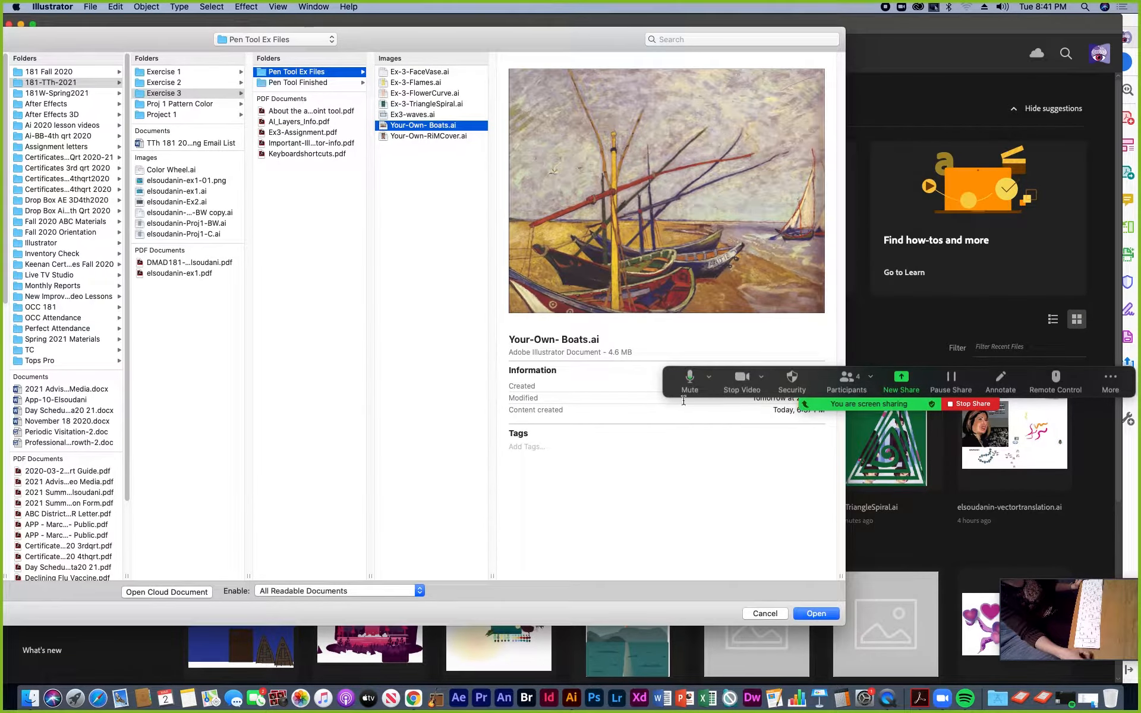
drag(676, 394, 681, 141)
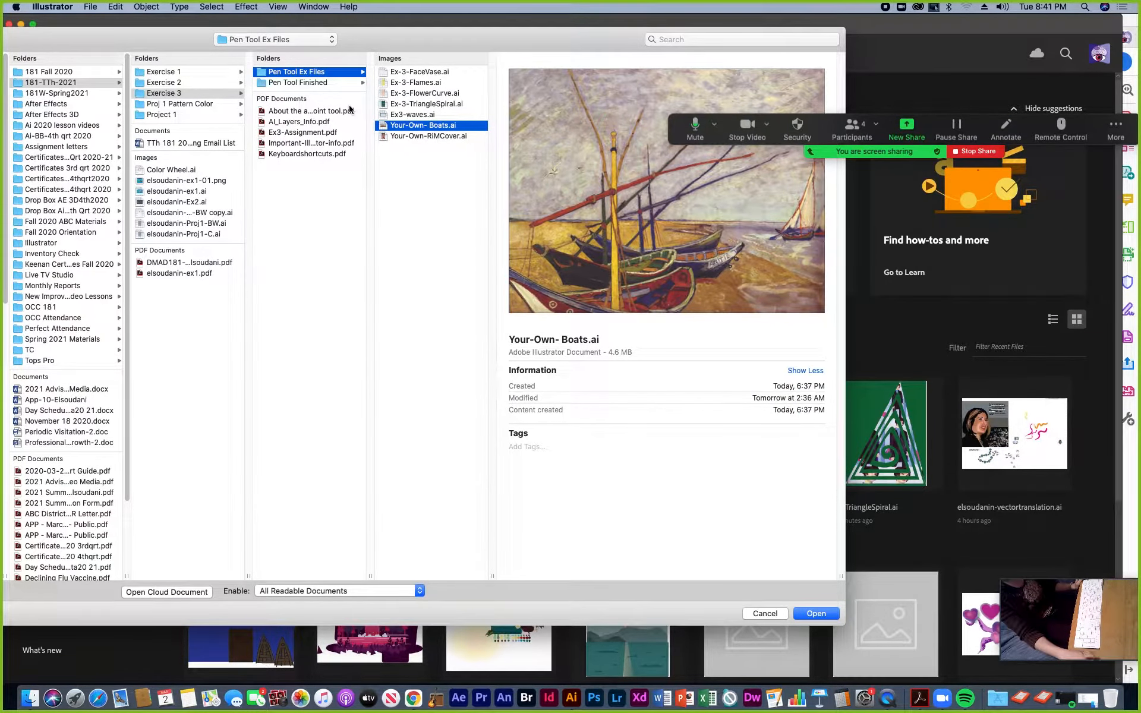
shift+click(418, 137)
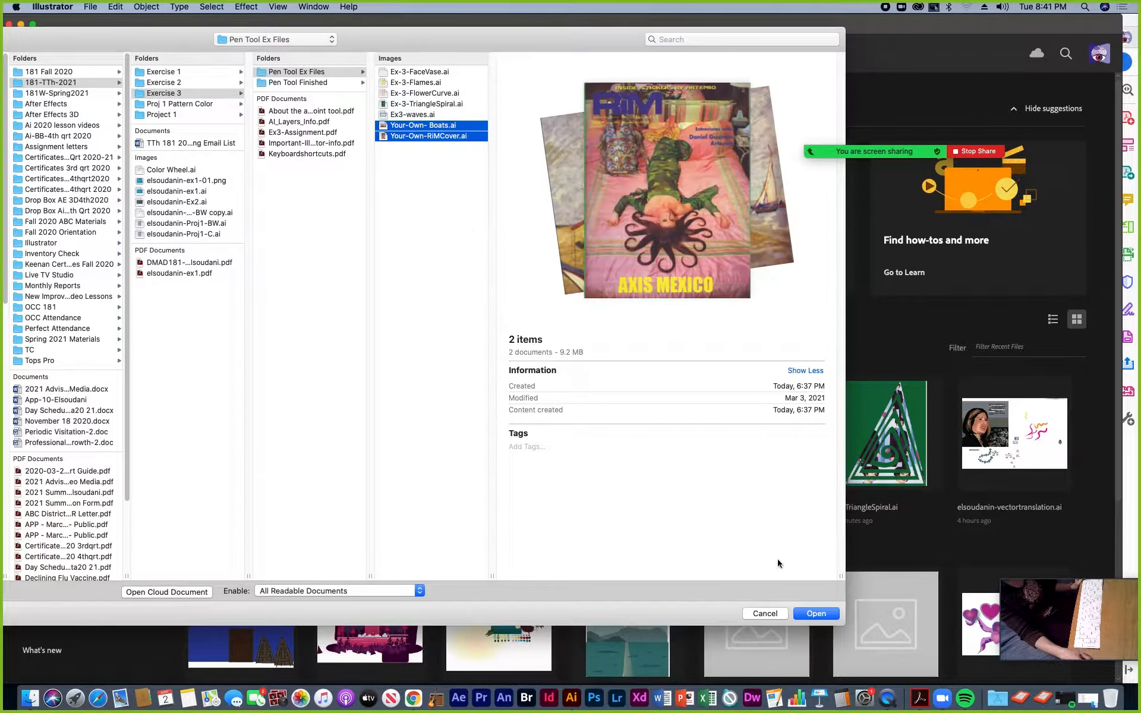
click(829, 615)
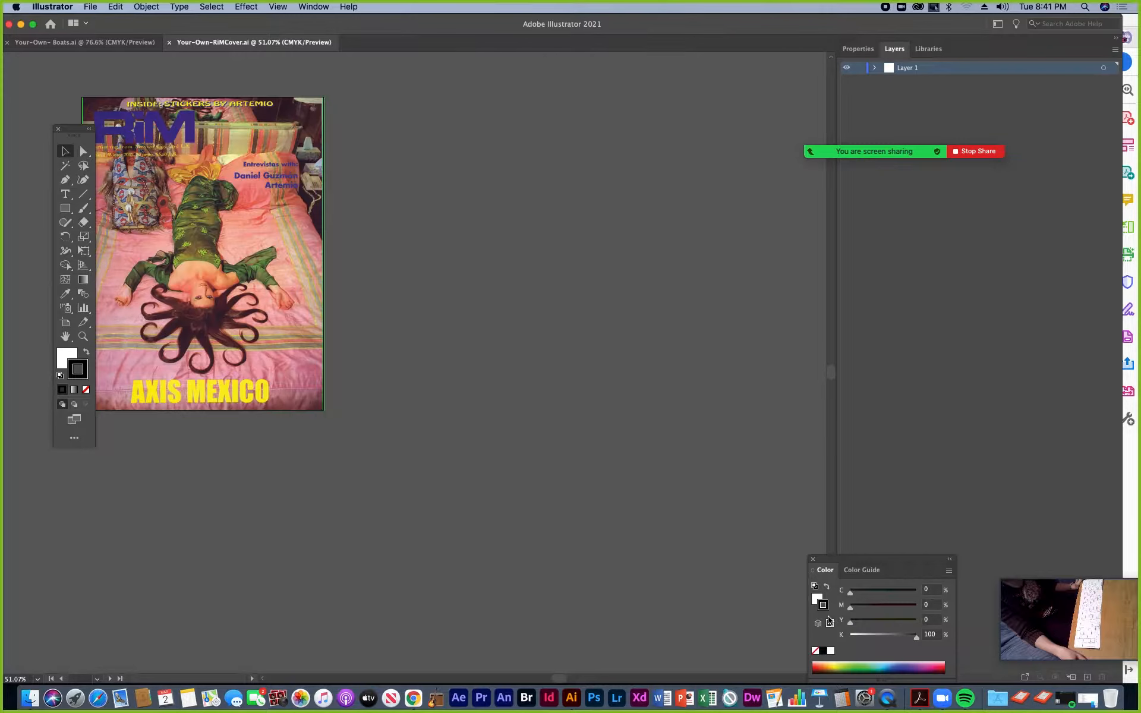
Step: Bring up the boats document and rearrange the window, artwork and floating tools so the painting is unobstructed
mouse_move(115, 23)
mouse_down()
mouse_move(180, 23)
mouse_move(132, 24)
mouse_up()
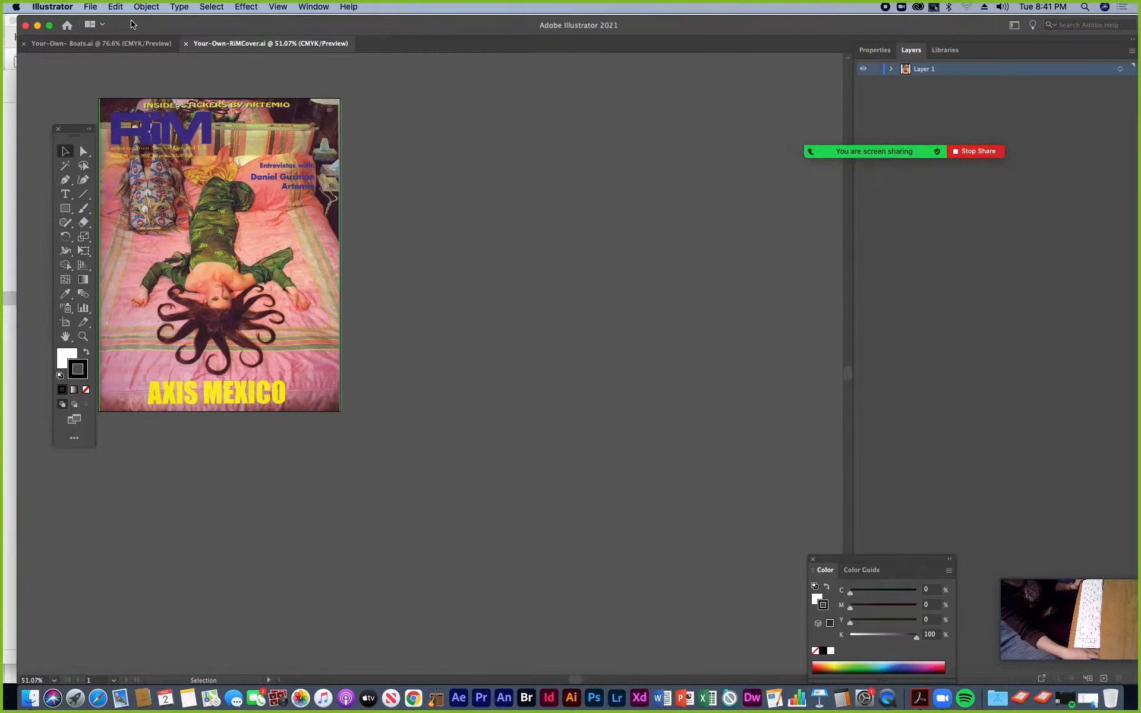
drag(74, 132, 53, 442)
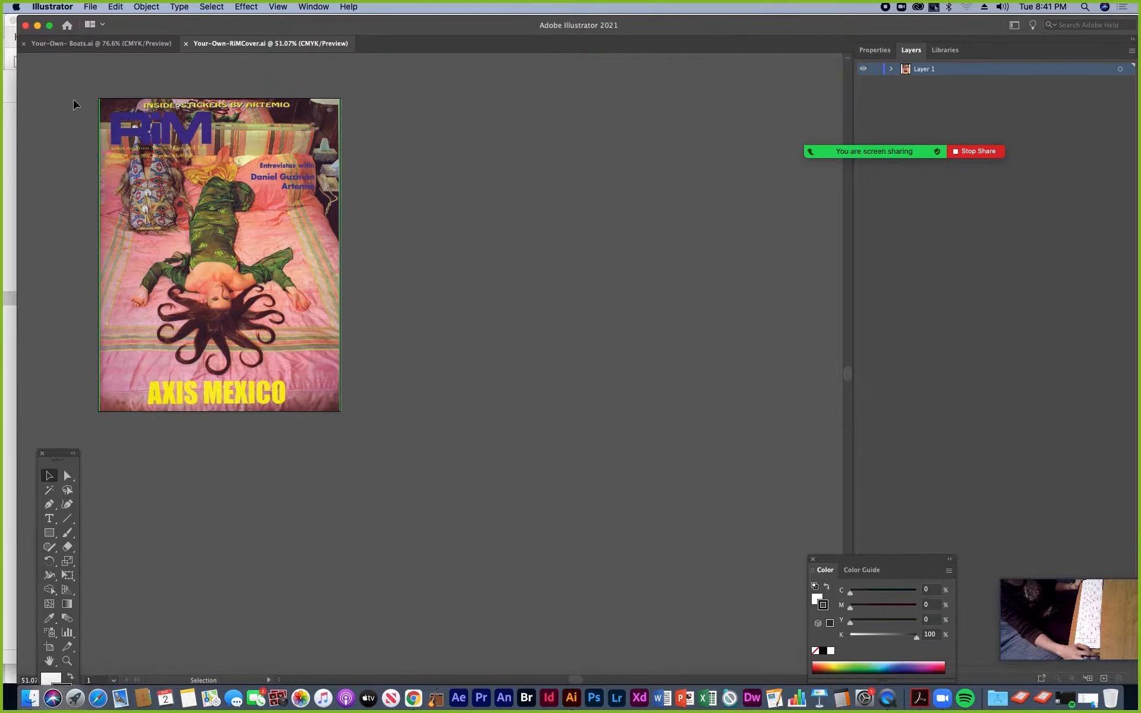
click(107, 46)
click(210, 44)
click(132, 48)
mouse_move(53, 451)
mouse_down()
mouse_move(430, 303)
mouse_move(596, 142)
mouse_move(217, 158)
mouse_move(42, 59)
mouse_move(65, 366)
mouse_move(61, 320)
mouse_up()
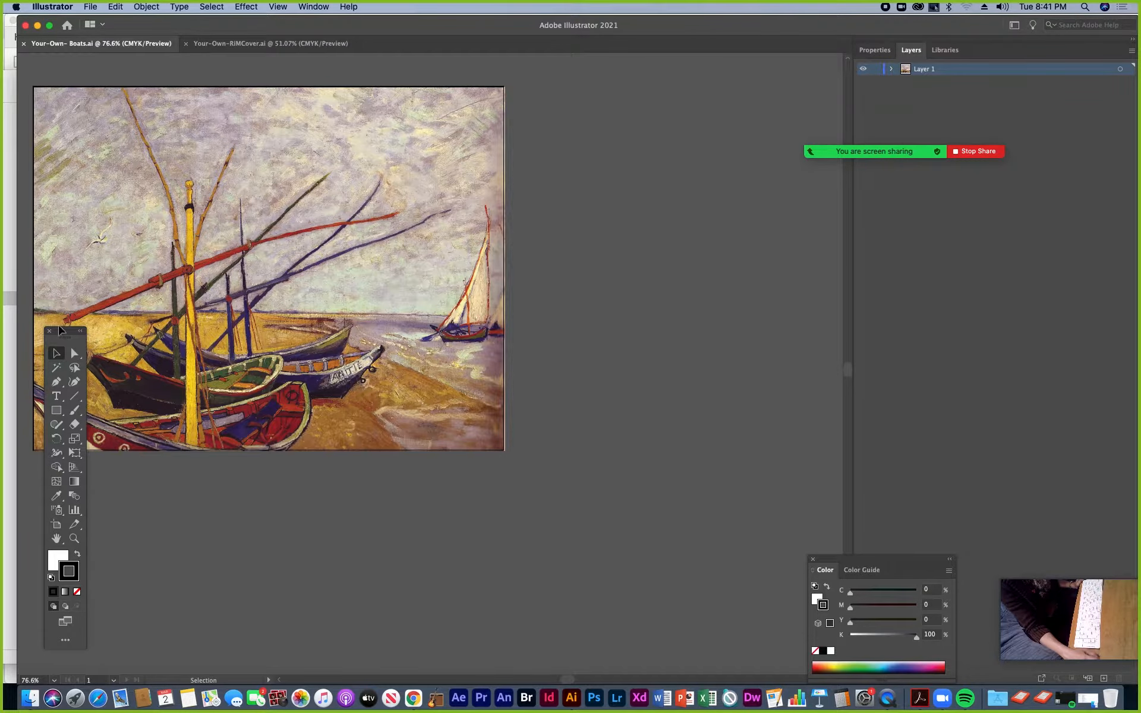
drag(62, 337, 54, 290)
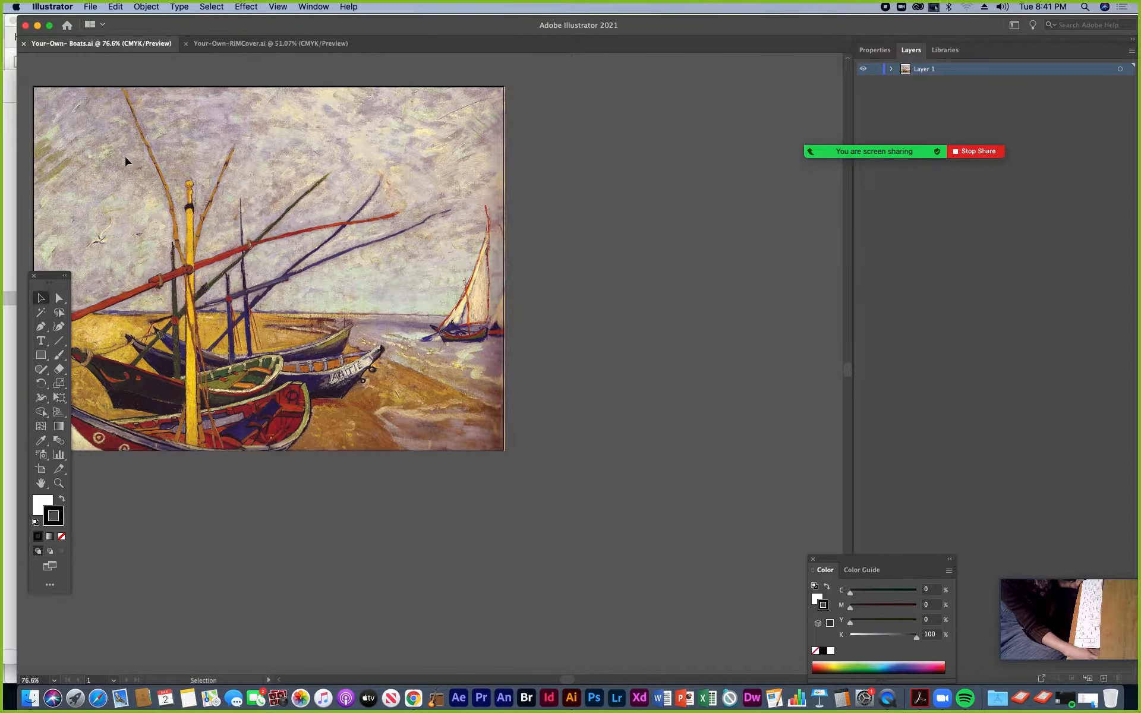
drag(178, 195, 285, 232)
drag(44, 275, 38, 60)
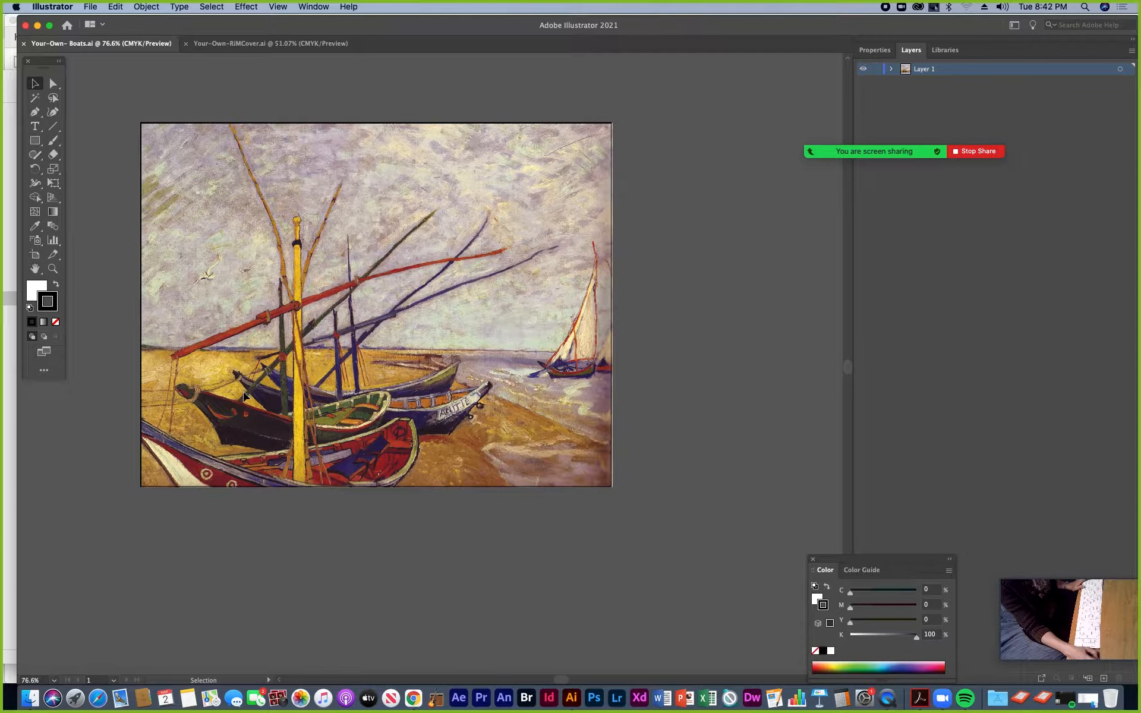
Step: Compare the RiM cover with the boats painting and examine the RiM cover enlarged to 100%
click(221, 43)
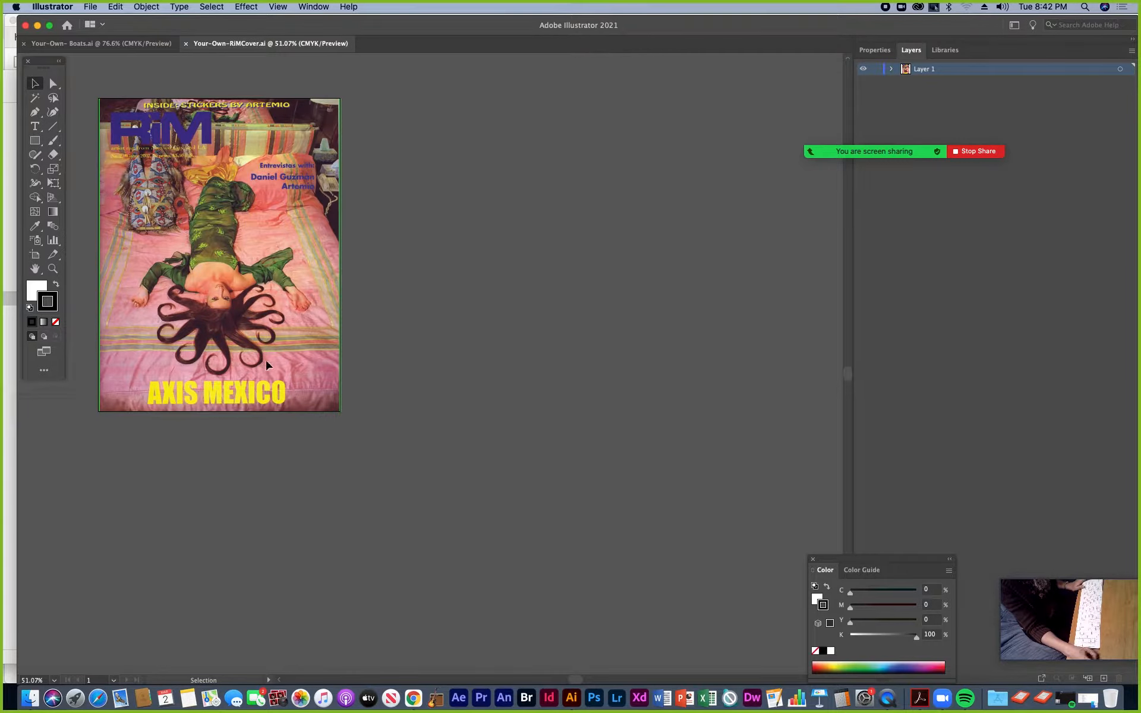
drag(192, 272, 281, 349)
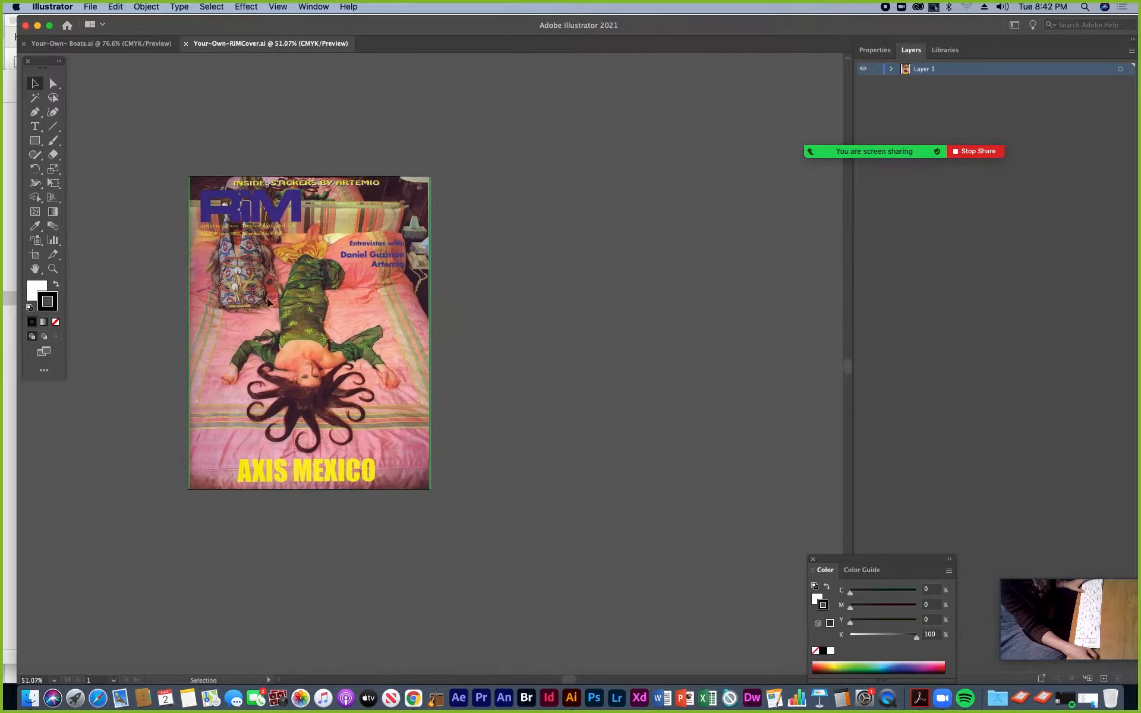
click(101, 44)
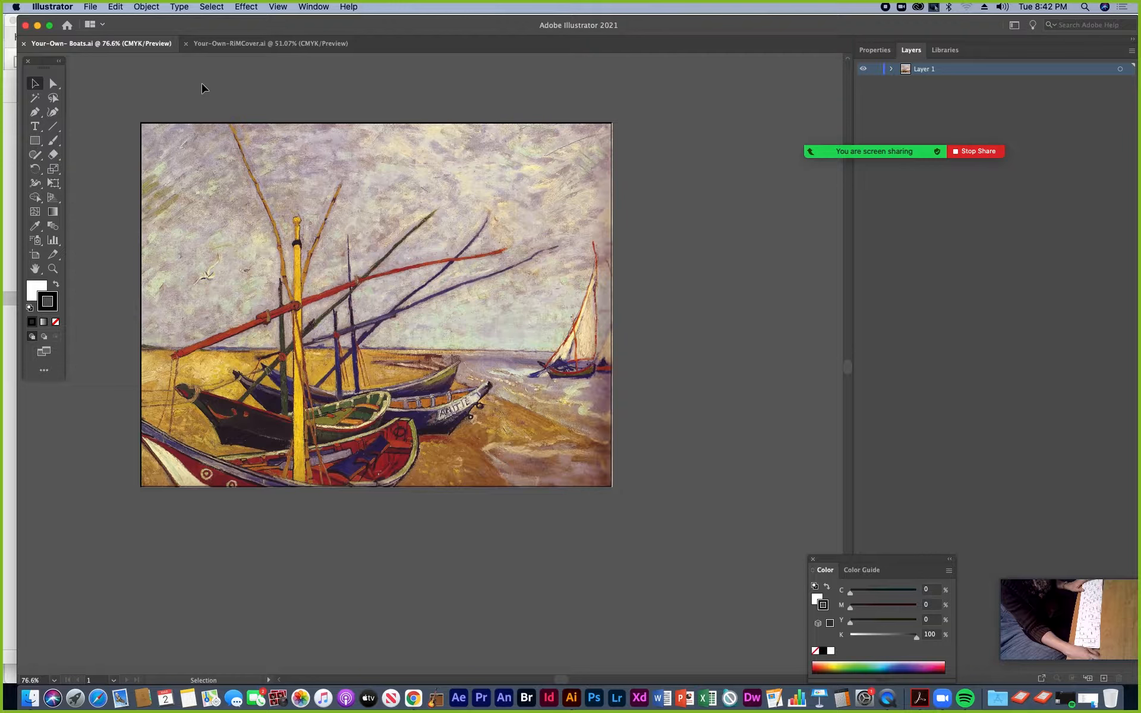
click(265, 47)
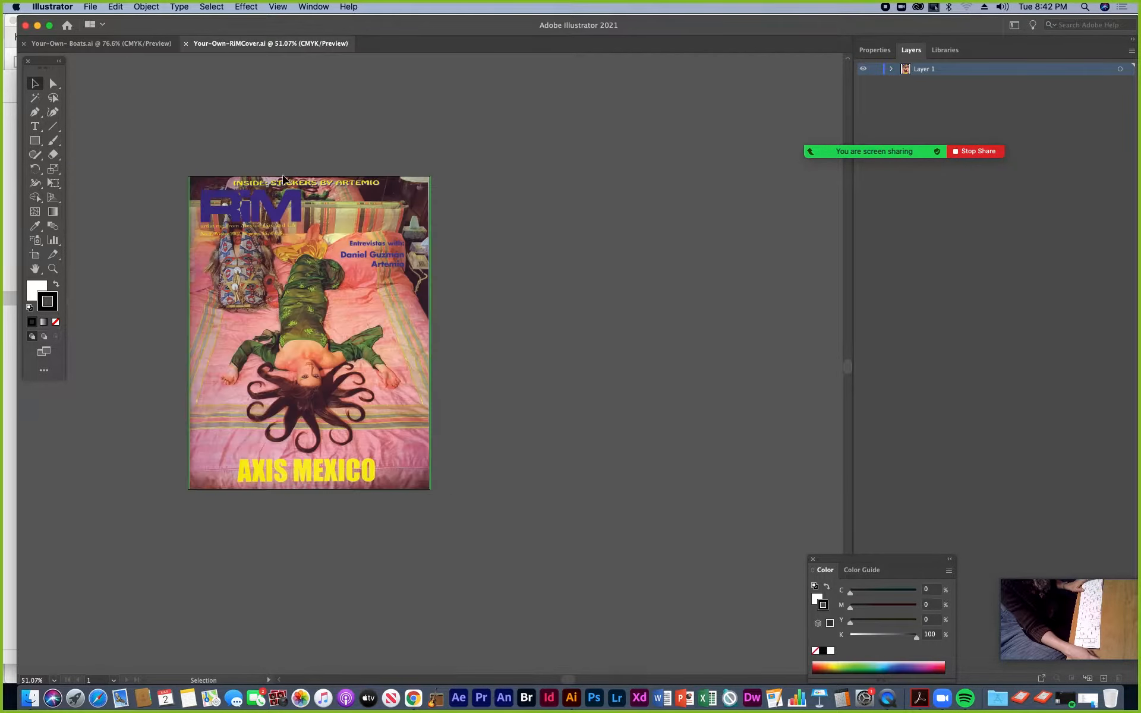
click(52, 268)
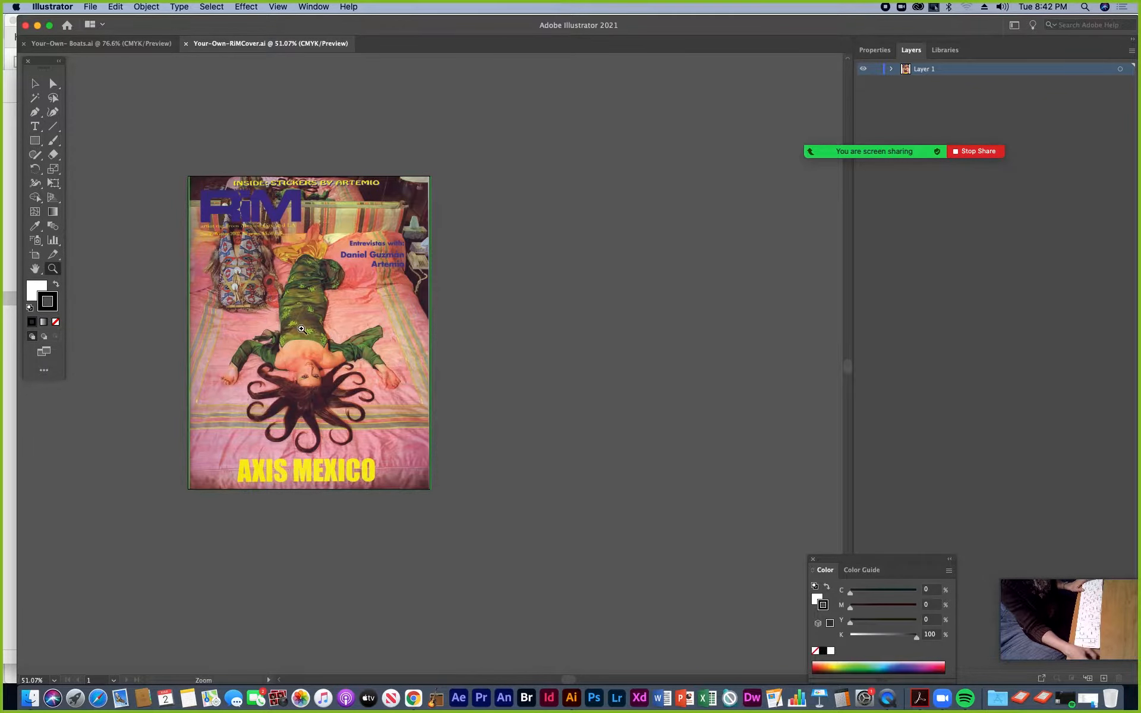
click(300, 328)
click(416, 422)
scroll(416, 423, right, 4)
scroll(416, 422, up, 3)
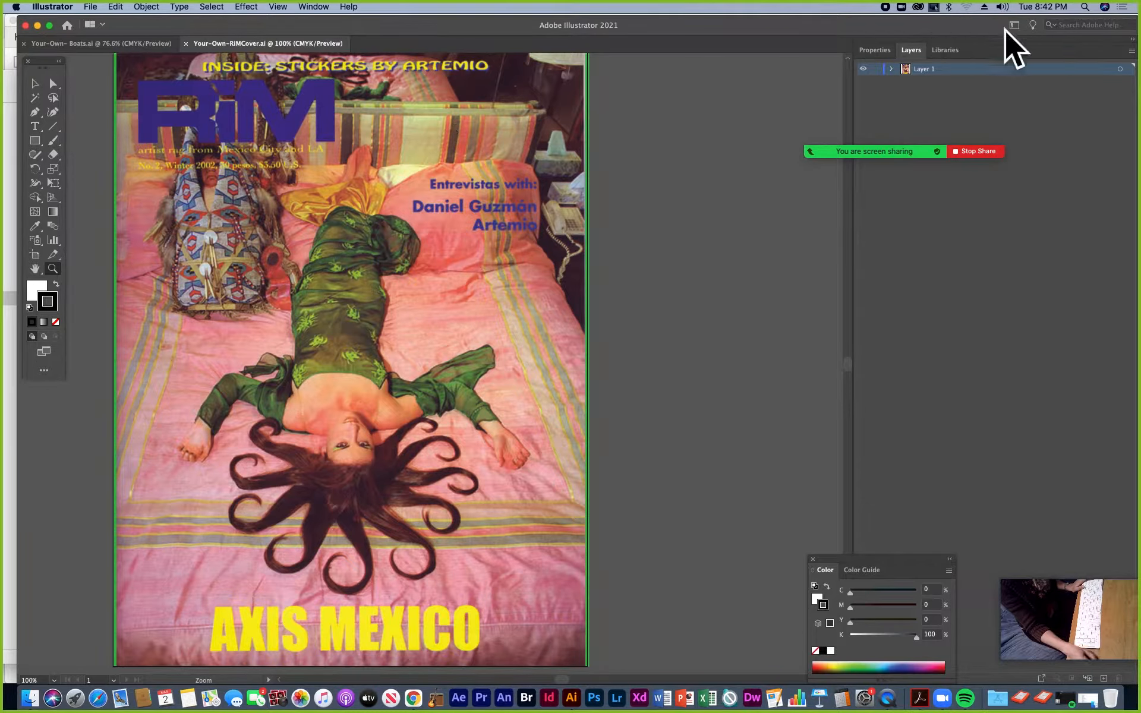
Step: Set the layer row size to 70 for larger thumbnails and expand Layer 1 to list its contents
click(1132, 51)
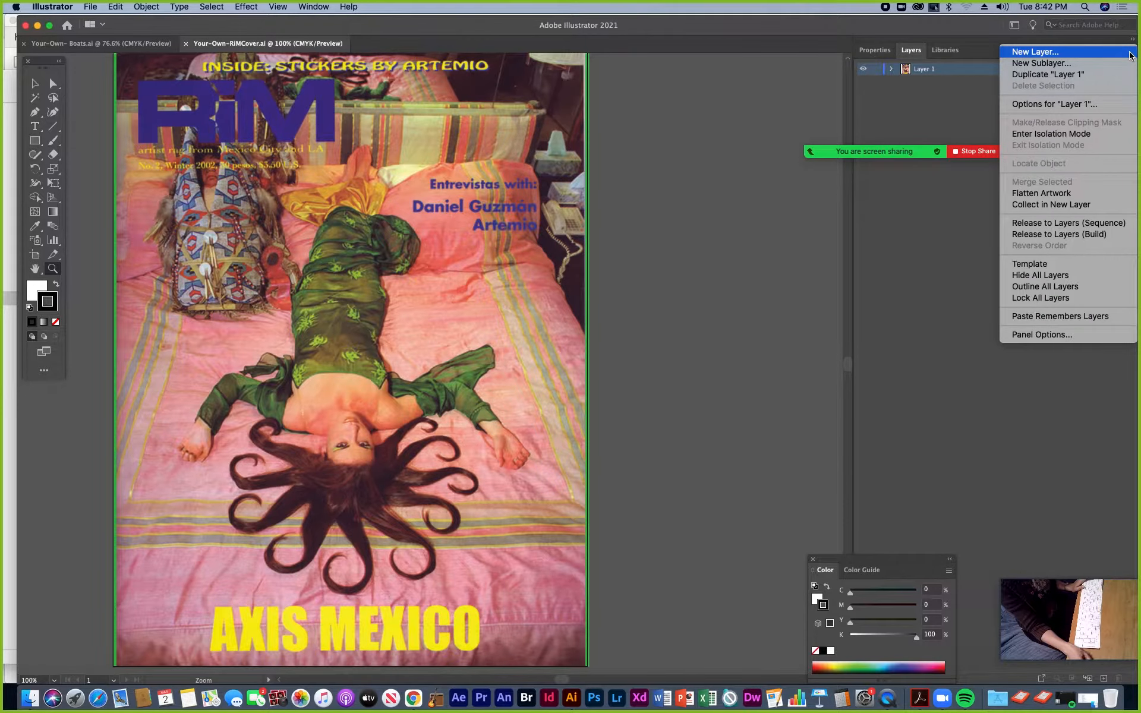
click(1041, 334)
click(504, 296)
text(70)
click(619, 418)
mouse_move(835, 119)
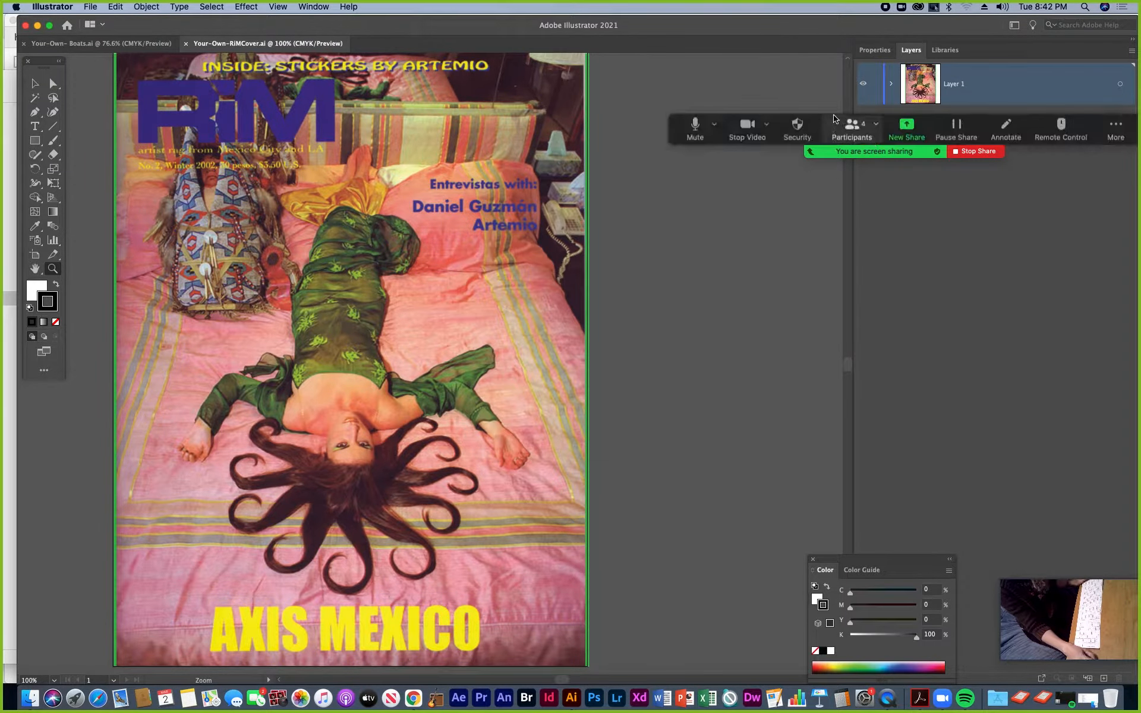
drag(674, 126, 555, 304)
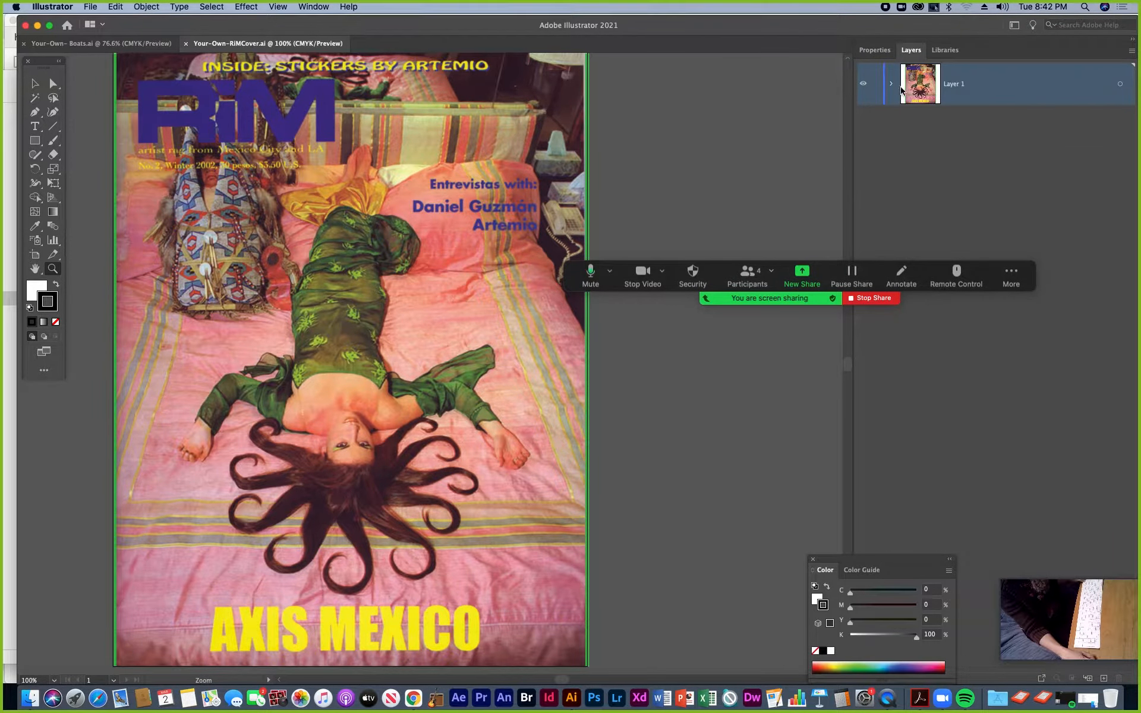
click(891, 85)
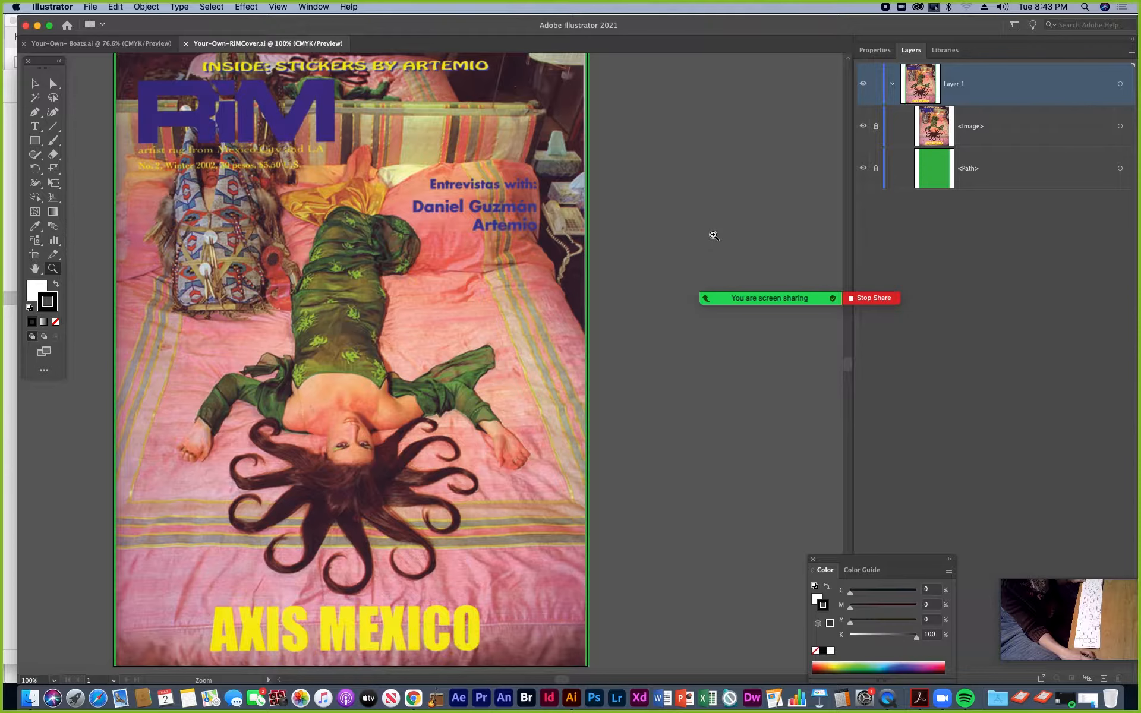
Step: Switch to Acrobat to review the font-preserving and clipping mask notes in Important-Illustrator-info.pdf, and return to Illustrator
click(919, 698)
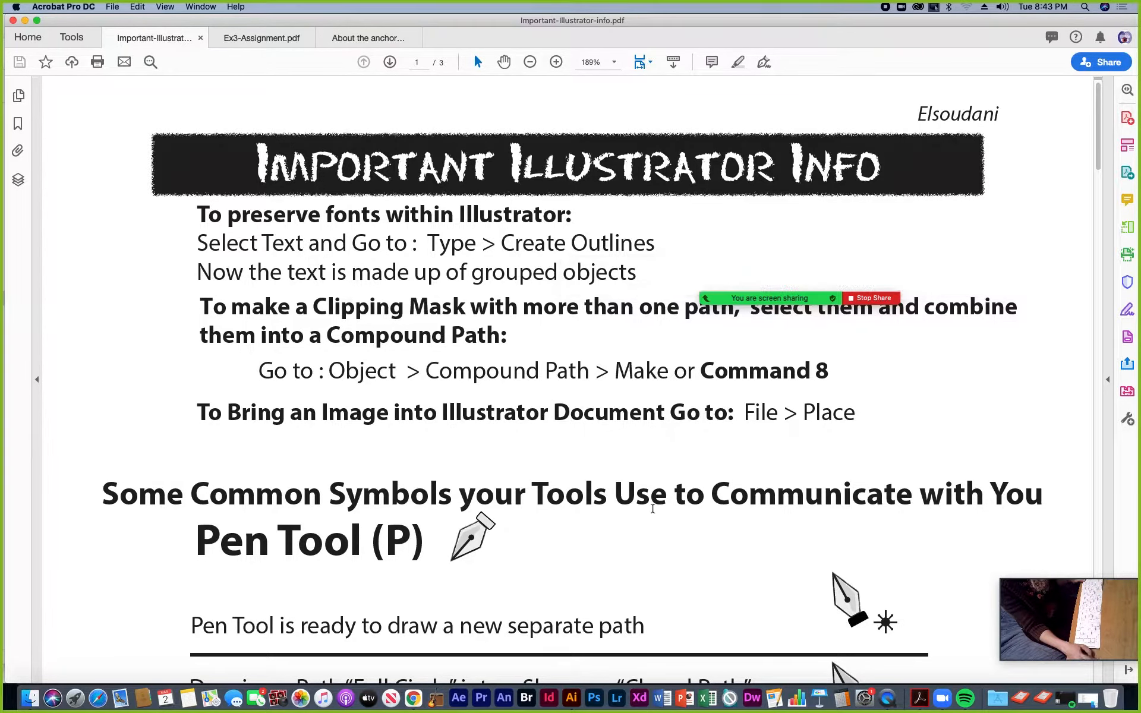
click(571, 698)
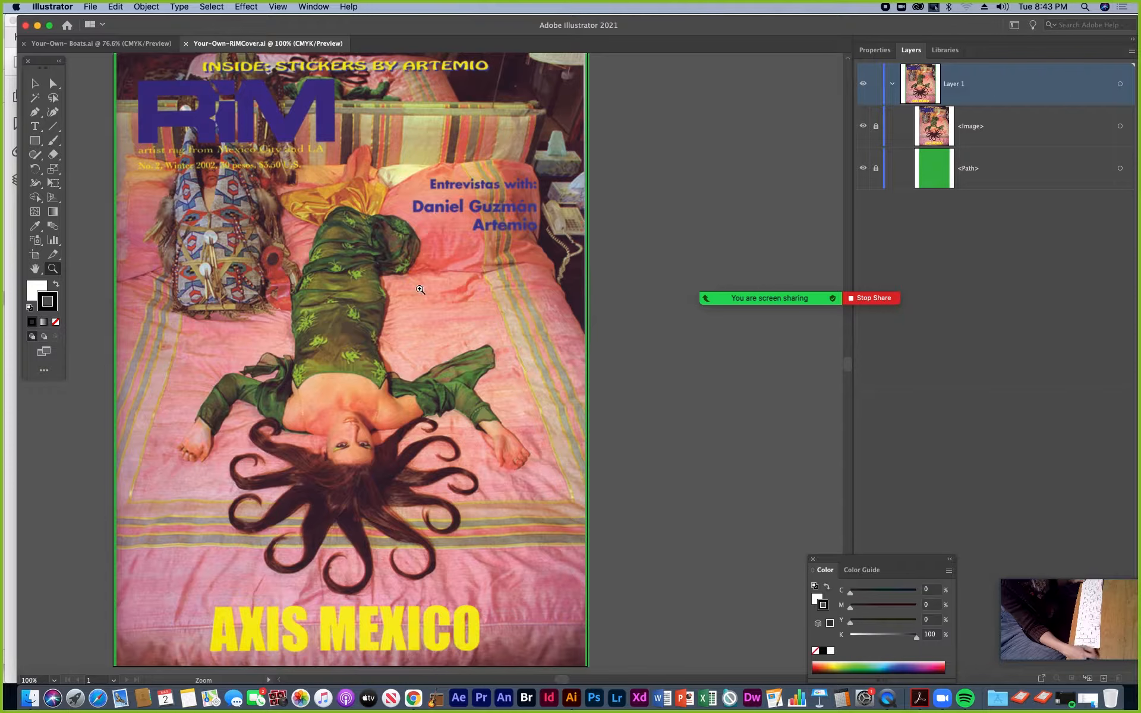
Step: Add a line of text reading MOM over the upper part of the cover, with the font size set to 72 pt
click(34, 127)
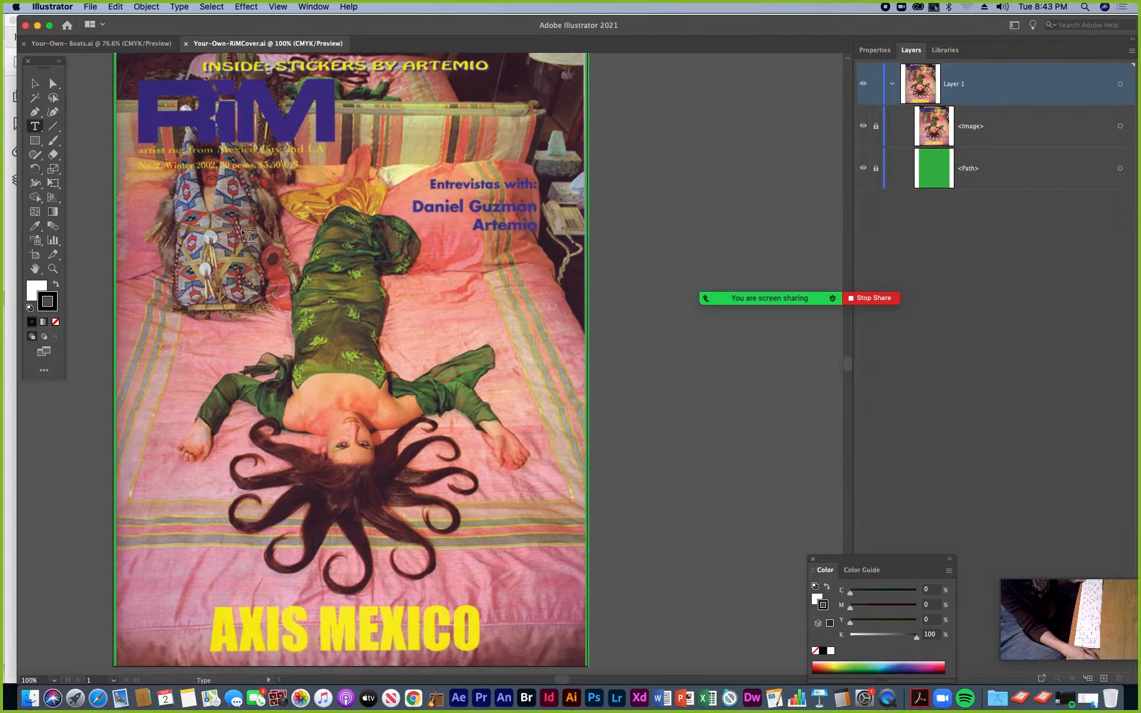
click(249, 233)
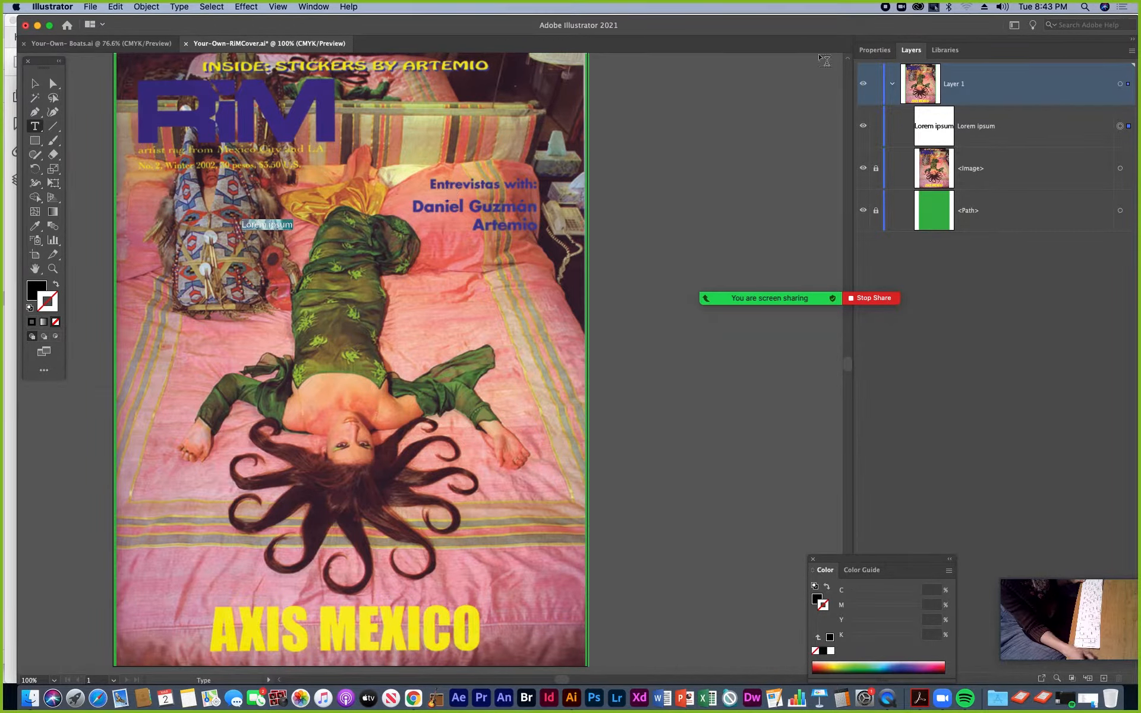
click(875, 50)
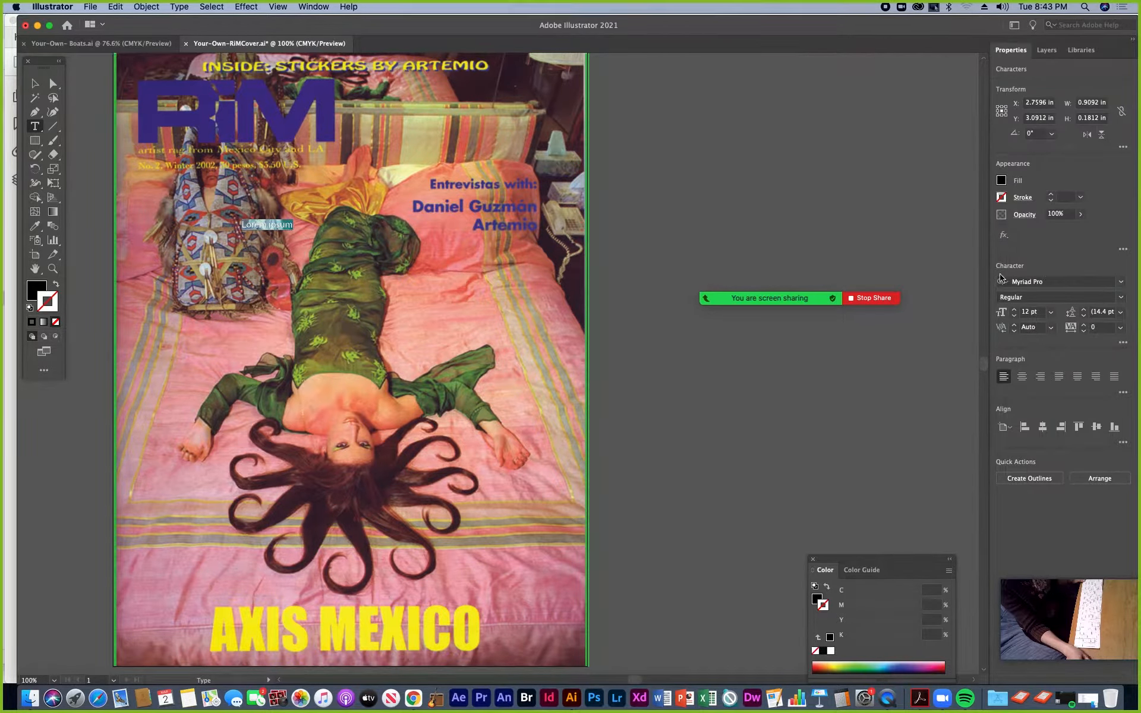
click(1015, 310)
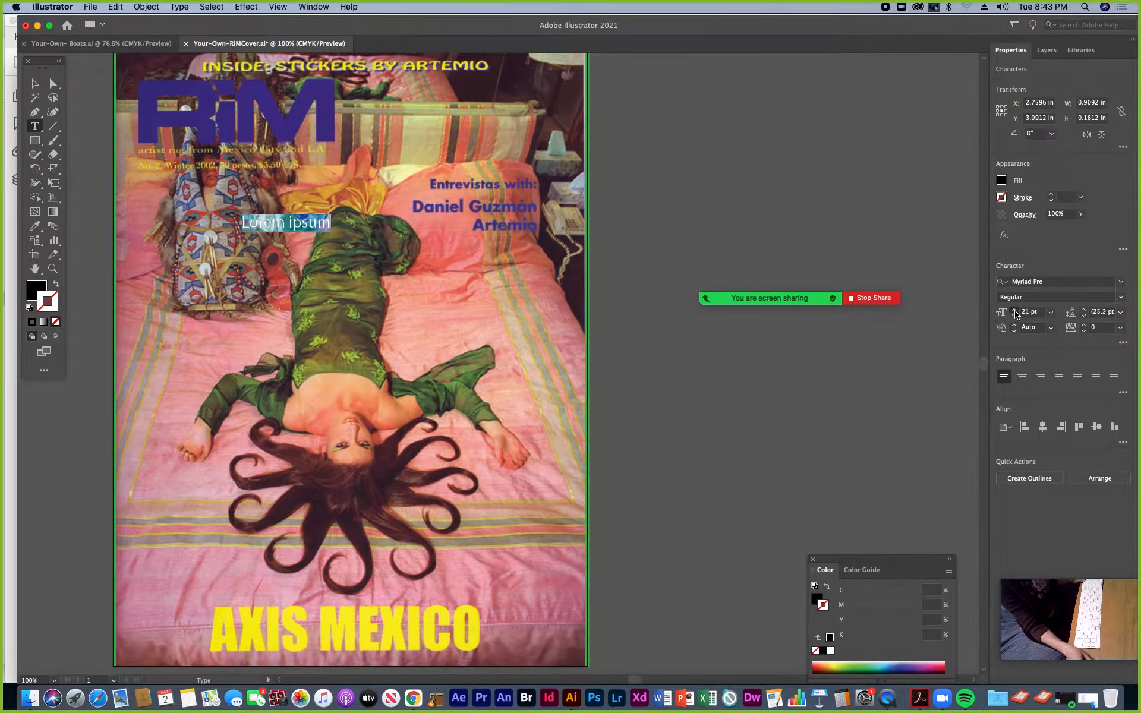
click(1015, 309)
click(1015, 309)
click(1014, 310)
click(1015, 310)
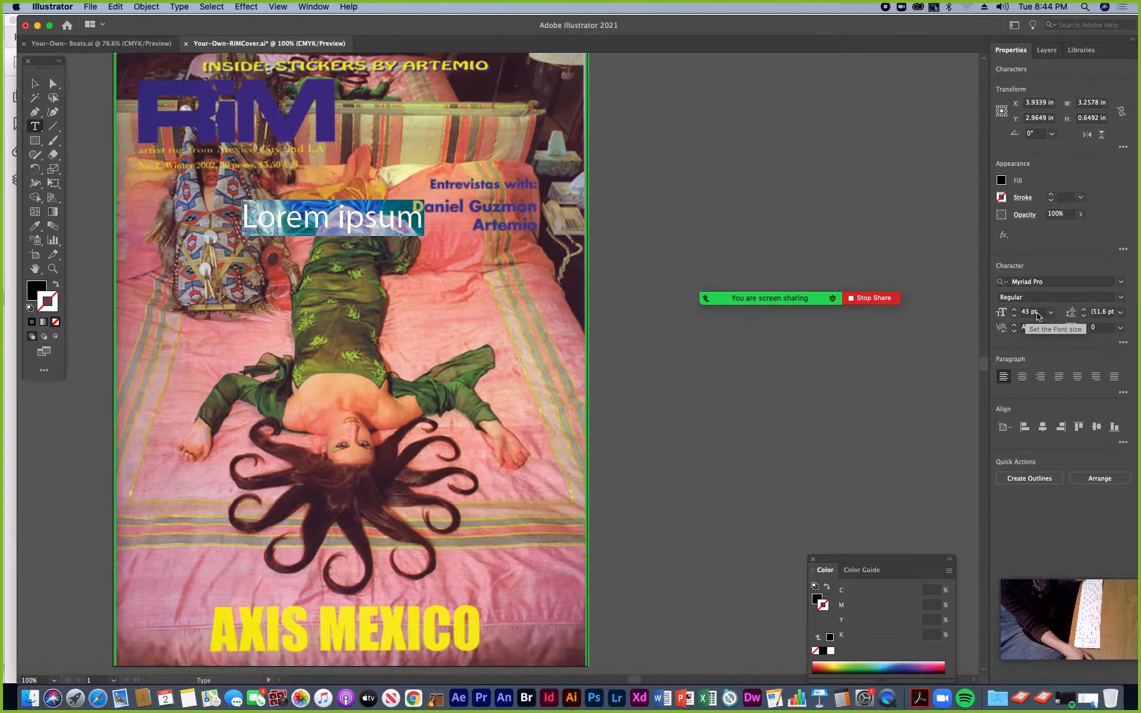
click(1042, 313)
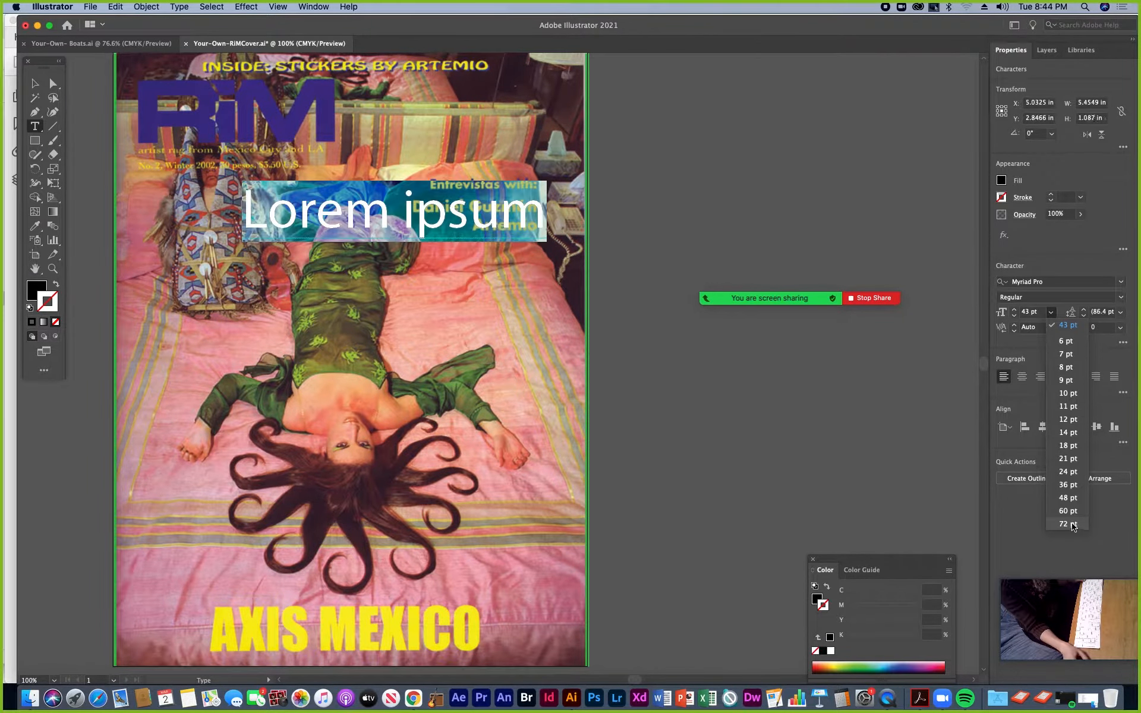
click(1073, 525)
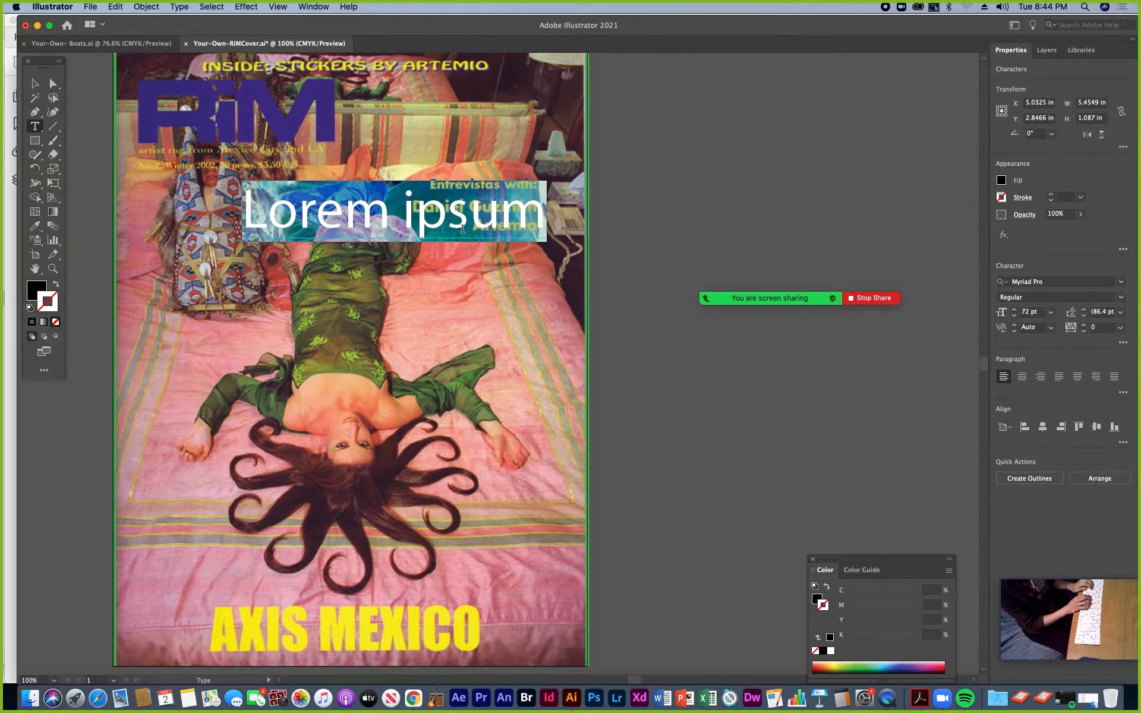
text(MOM)
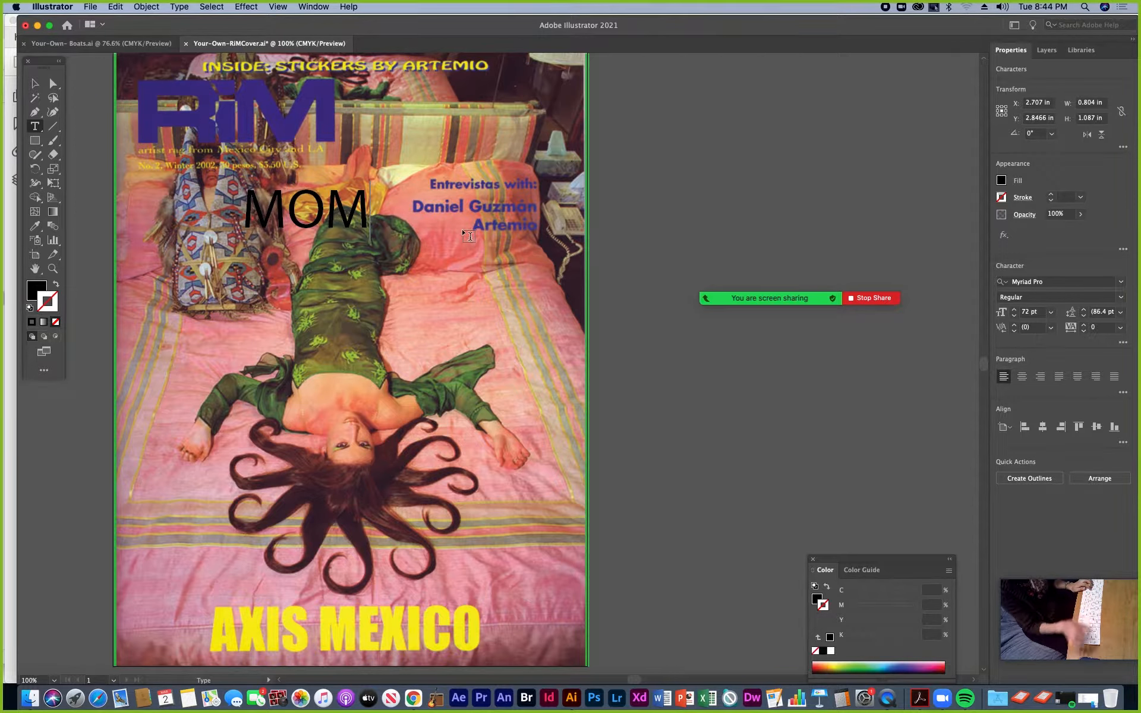
Step: Scale the MOM text up to about 150 pt, reposition it slightly on the cover and set its style to Bold
click(34, 83)
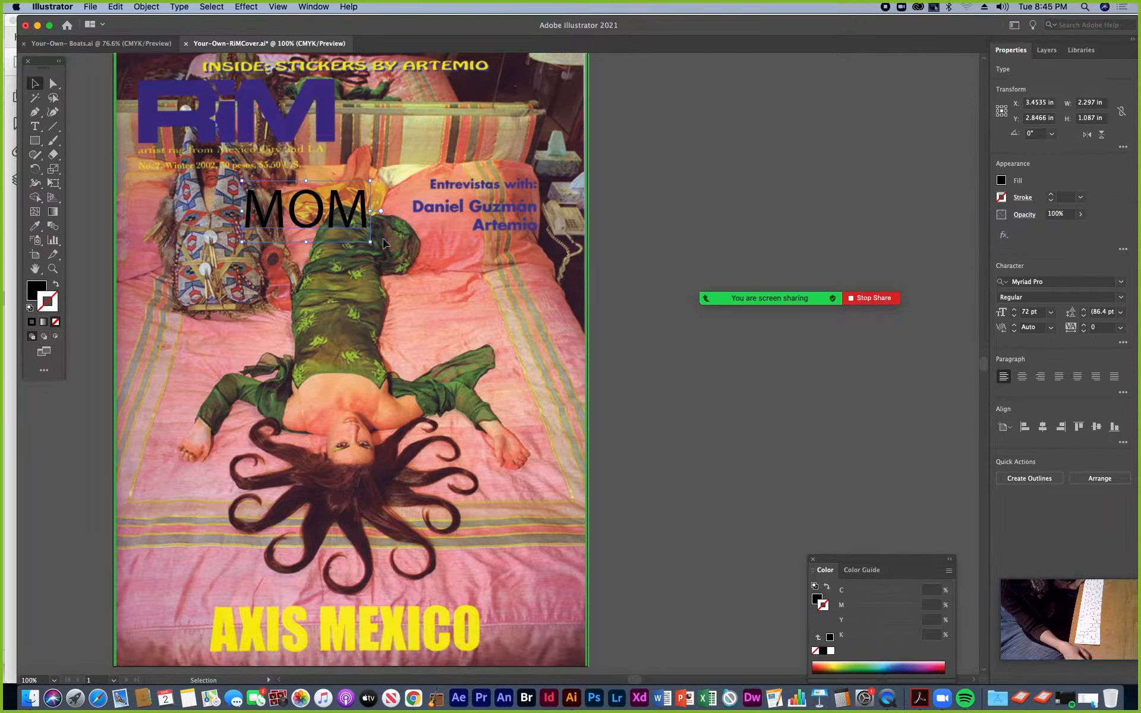
drag(371, 242, 508, 308)
drag(359, 263, 348, 294)
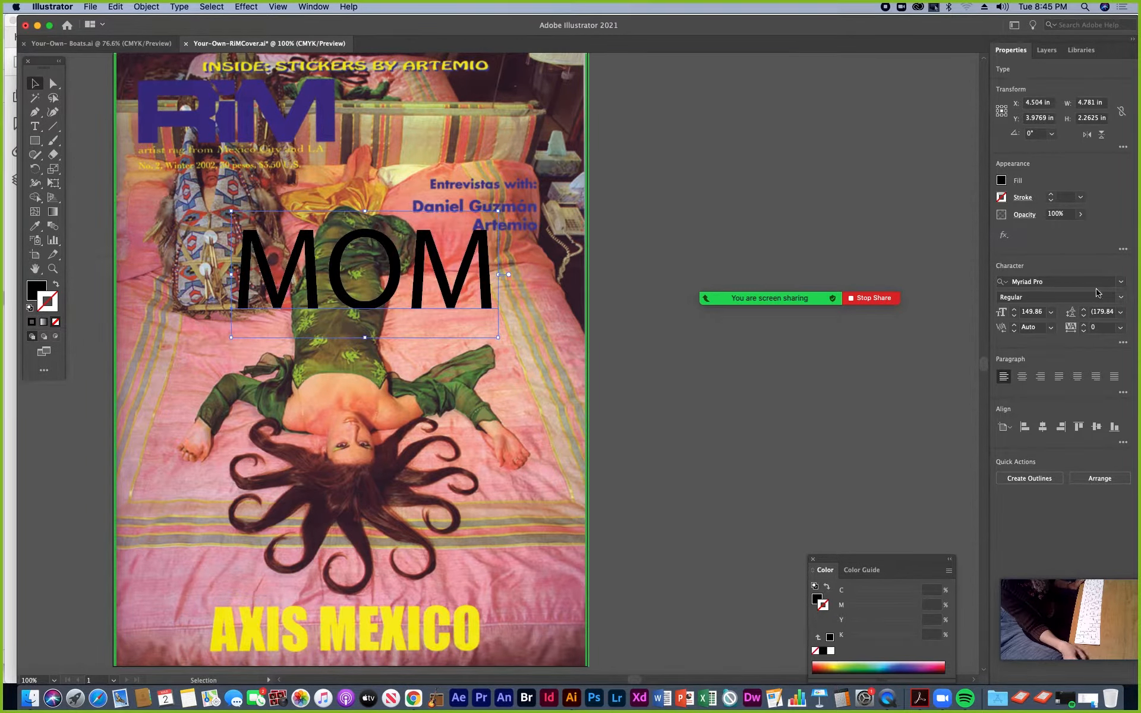
click(1123, 300)
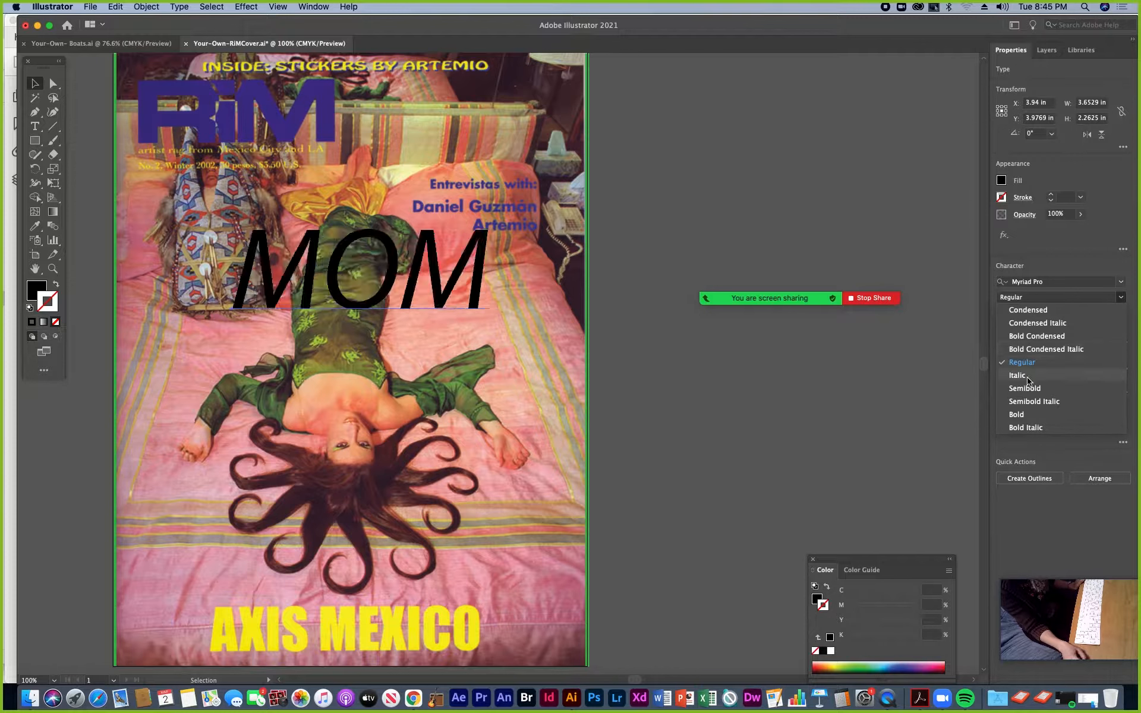
click(1016, 414)
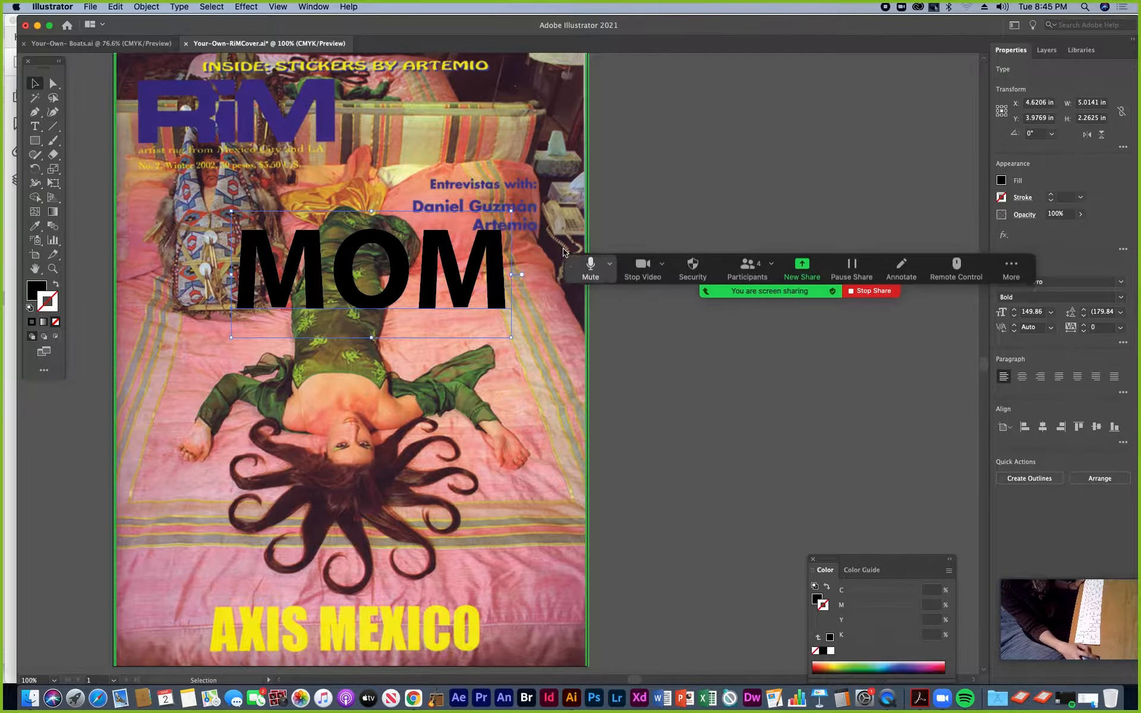
Step: Try the Minion Variable Concept font on the MOM text and switch back to Myriad Pro
drag(562, 275, 495, 103)
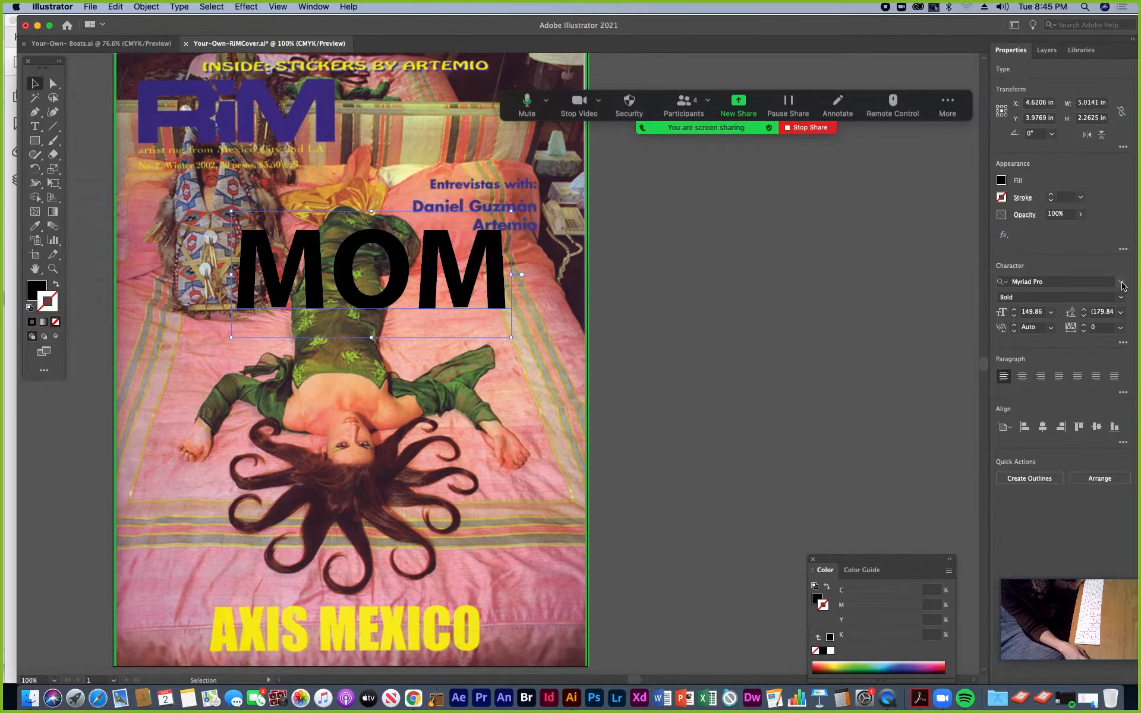
click(1122, 284)
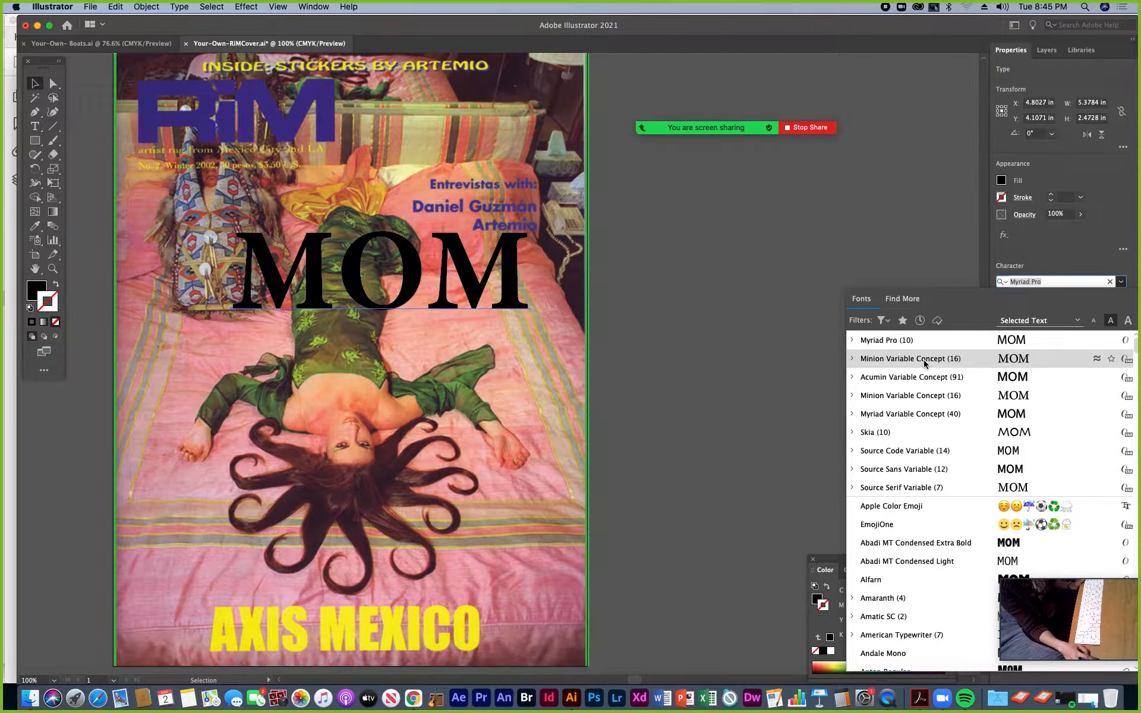
click(919, 400)
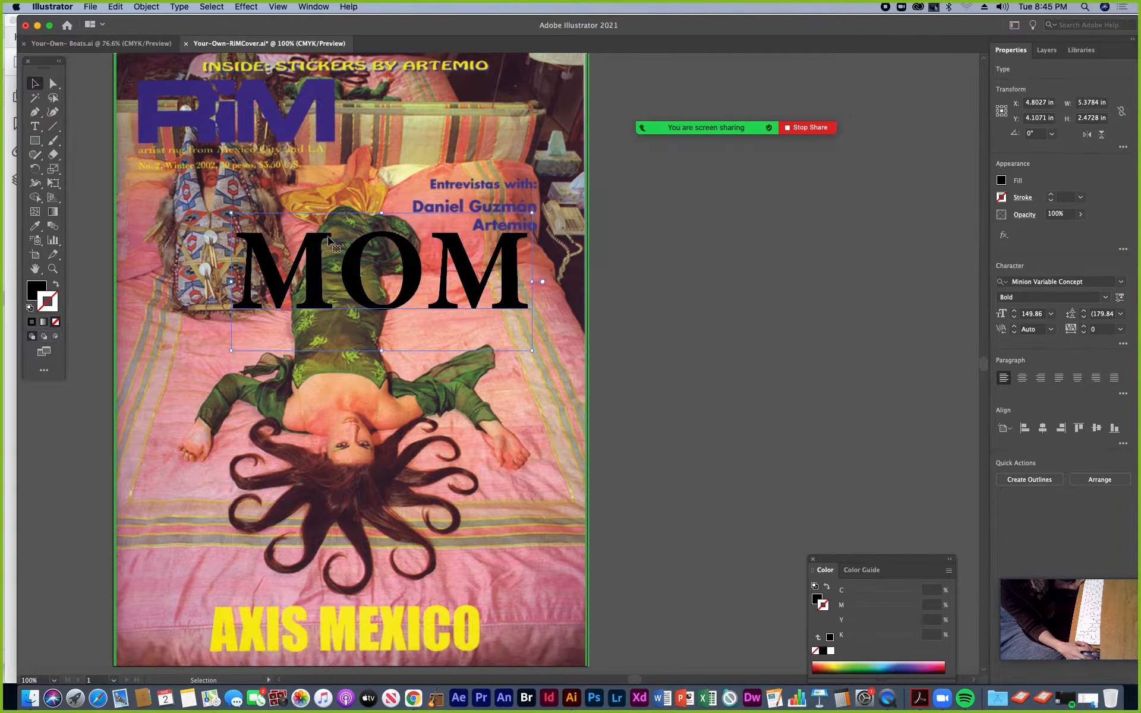
click(1121, 283)
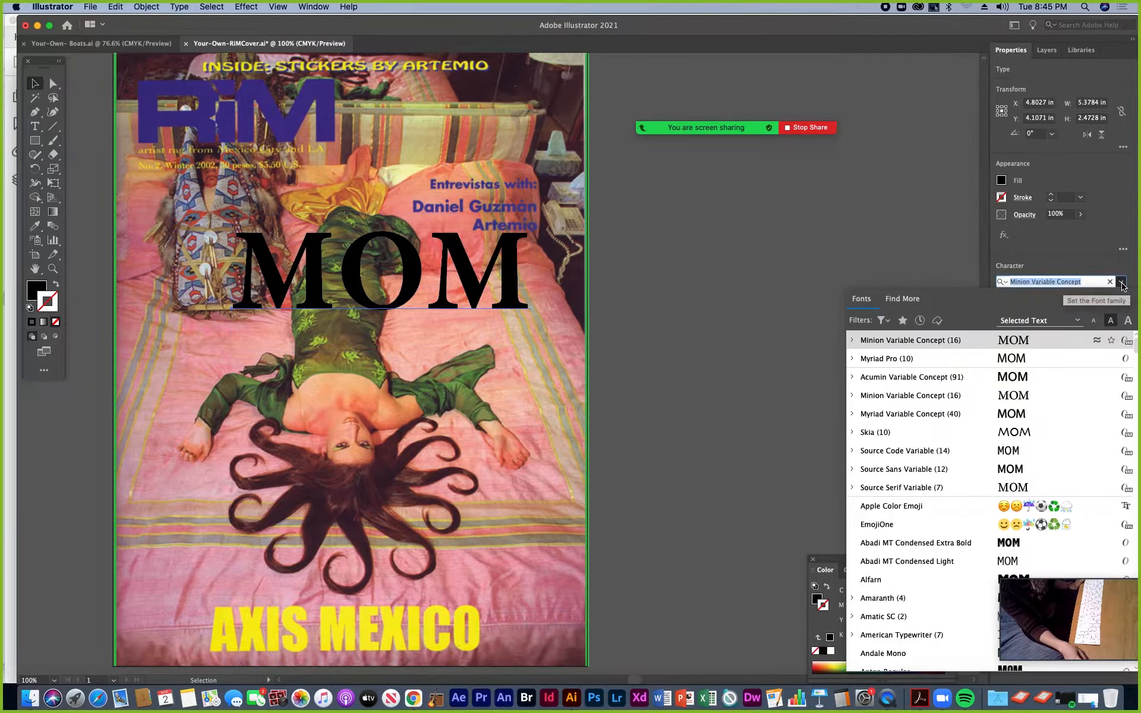
click(887, 358)
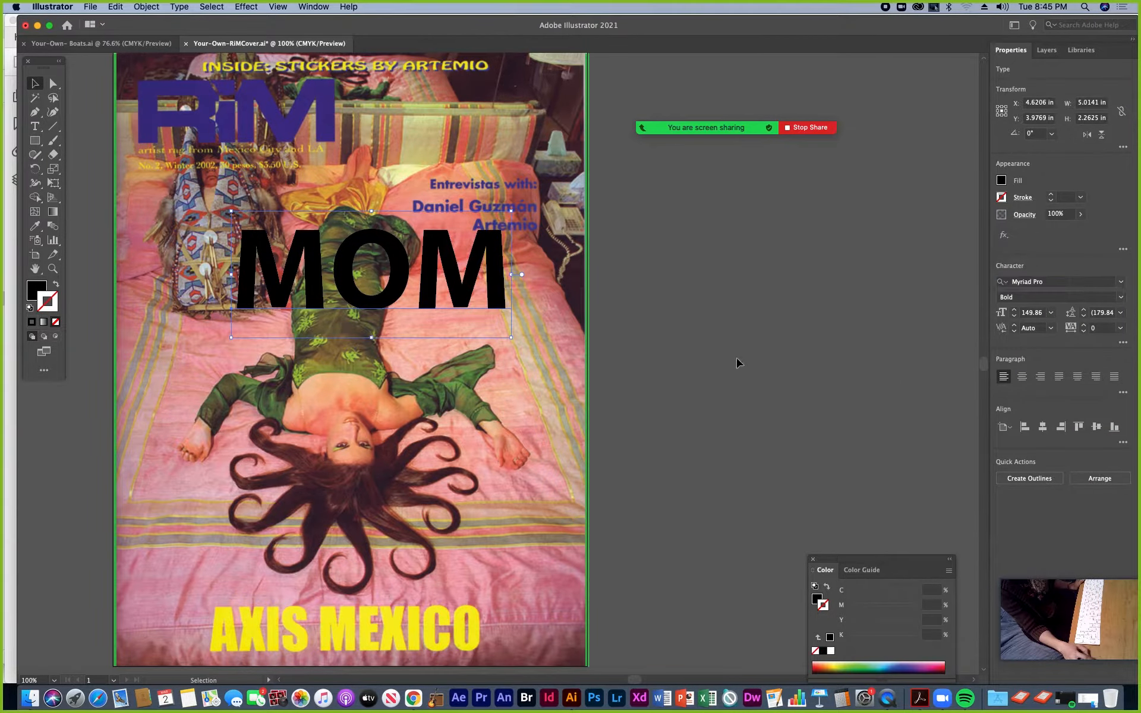
Step: Shift the MOM text slightly left and, after trying Minion Variable Concept, set its font to Abadi MT Condensed Extra Bold
drag(427, 266, 397, 262)
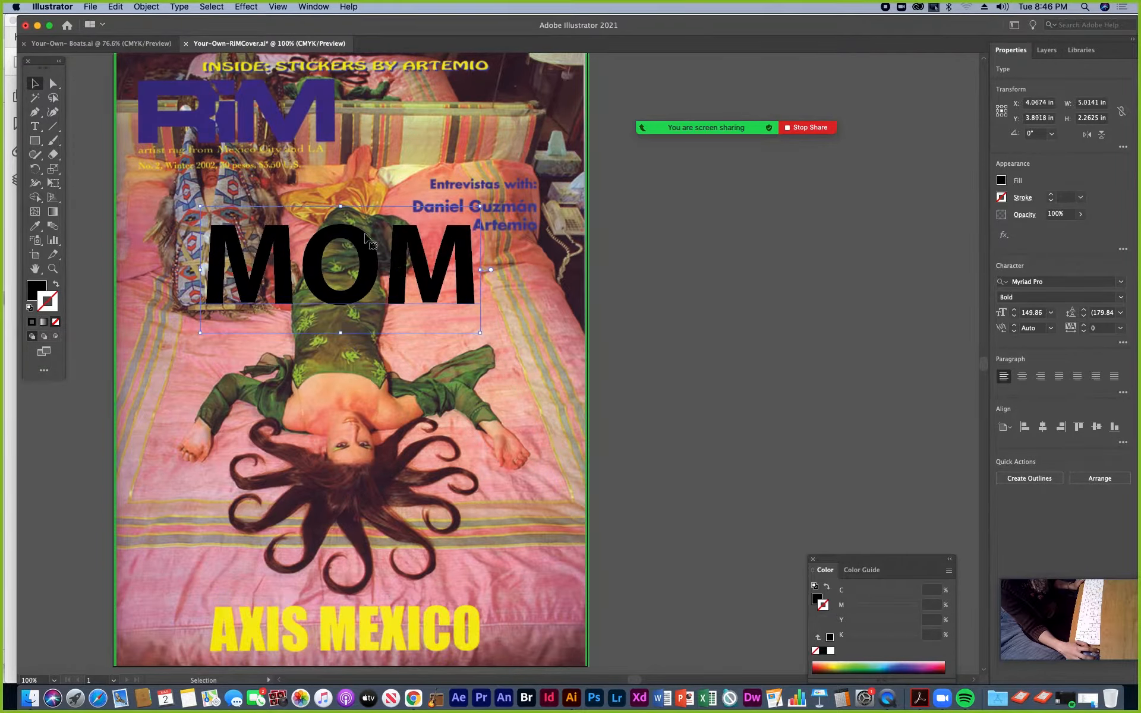
click(1120, 282)
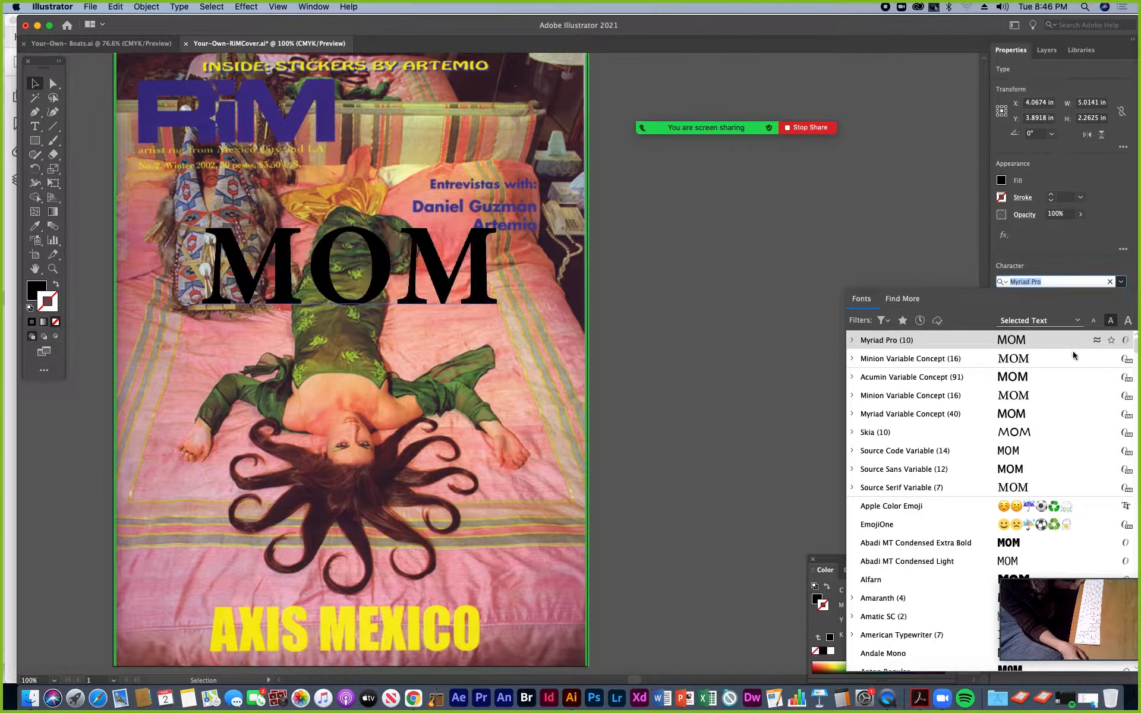
click(1013, 359)
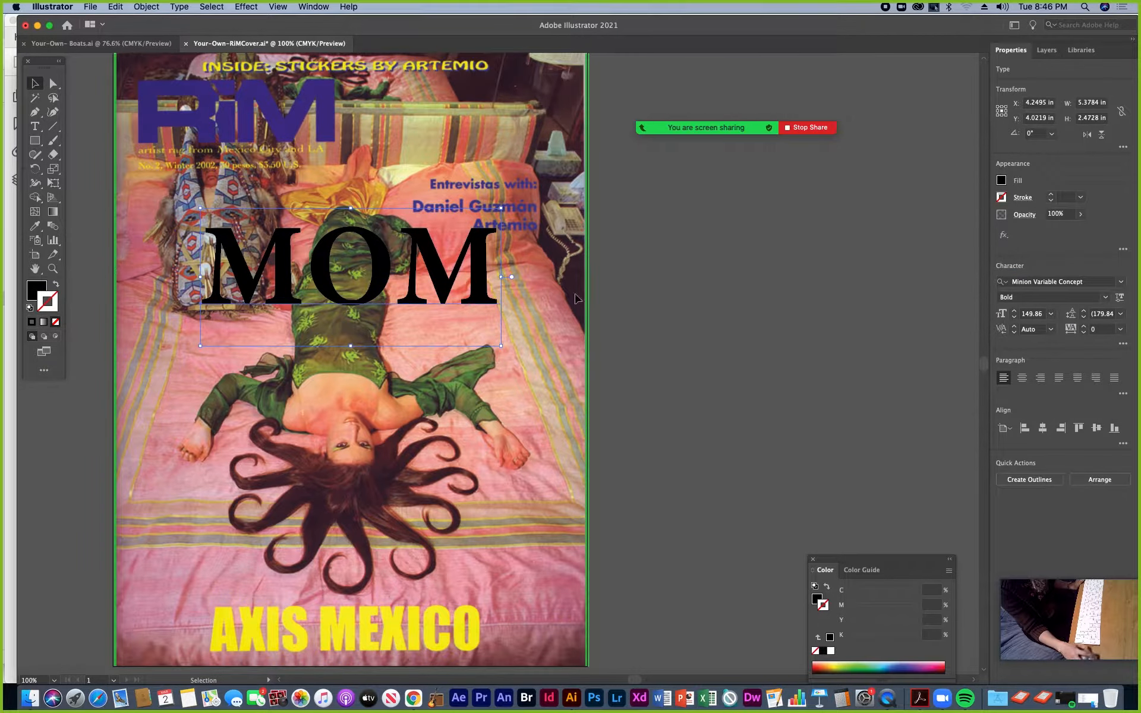
click(1121, 283)
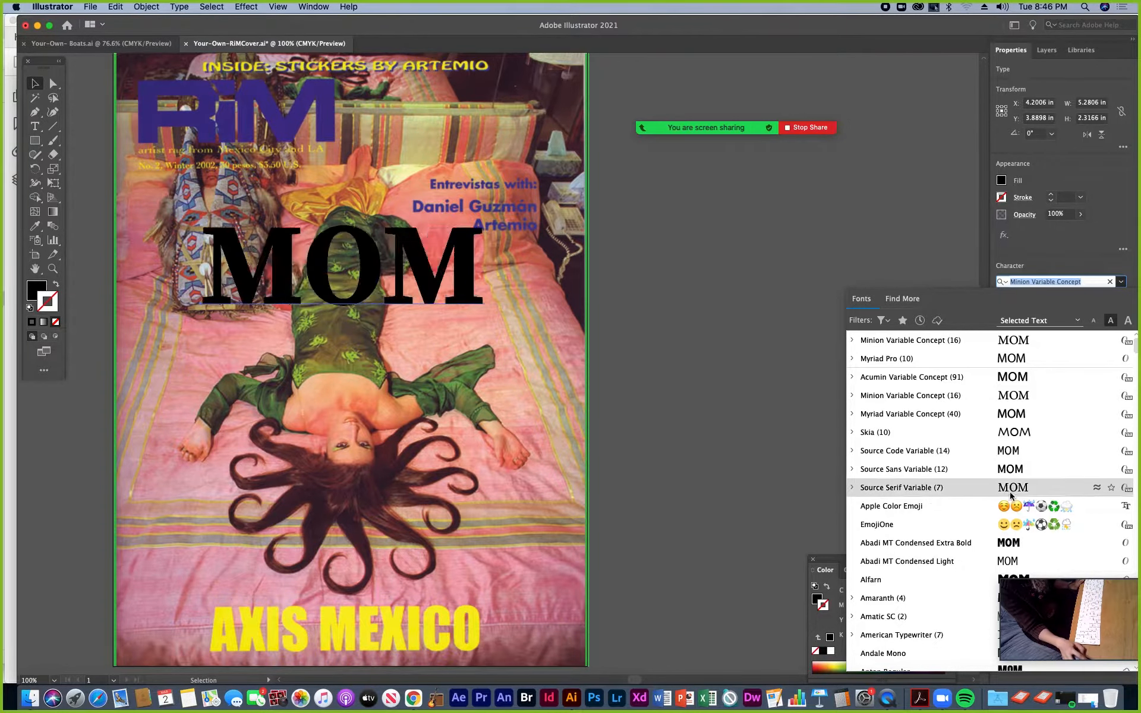
click(1012, 542)
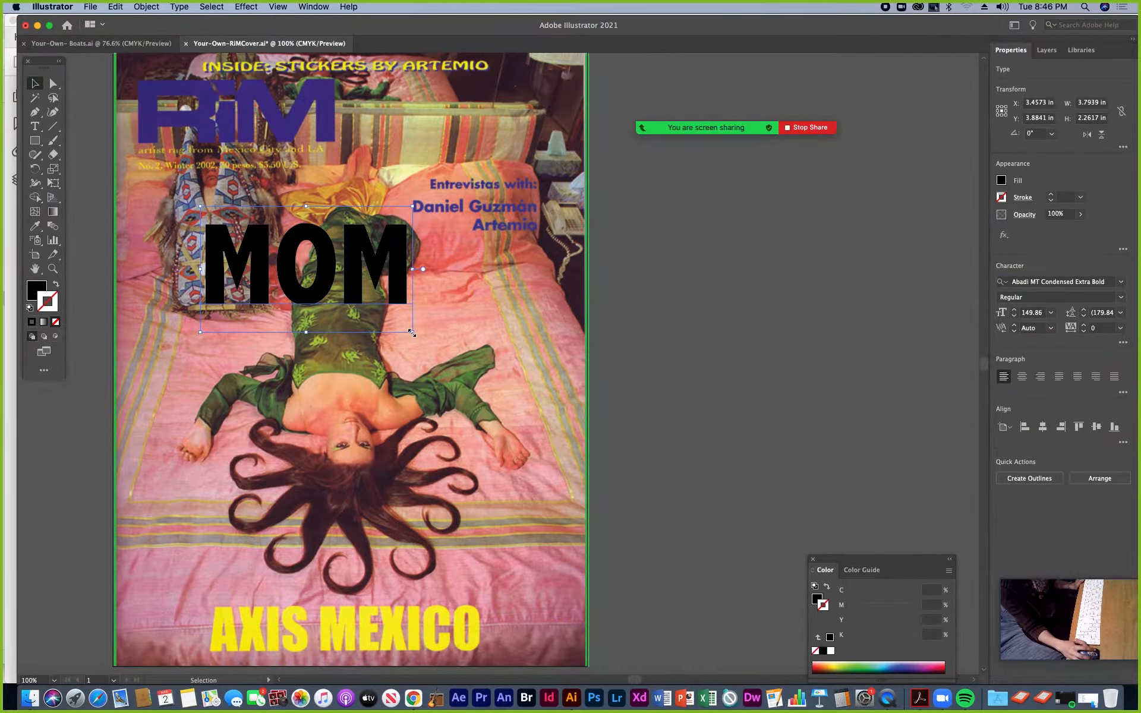
Step: Enlarge the MOM text to about 198 pt, stretch it to about 6.35 in wide and center it across the figure's body
drag(411, 332, 481, 373)
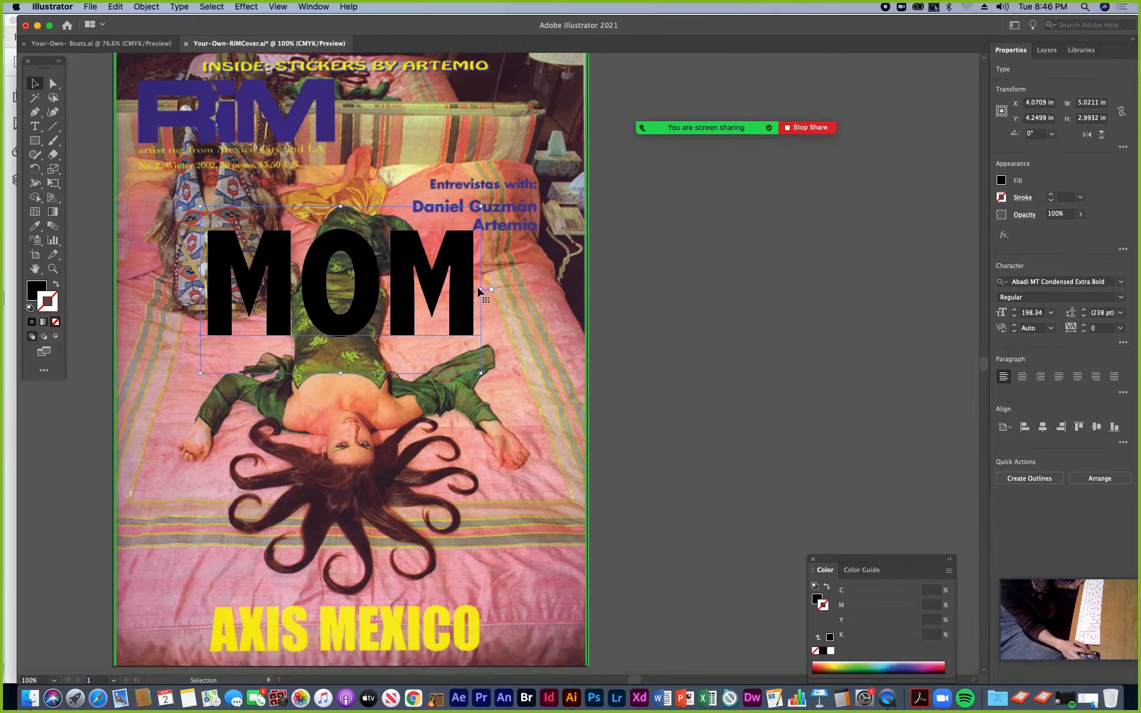
drag(480, 289, 525, 292)
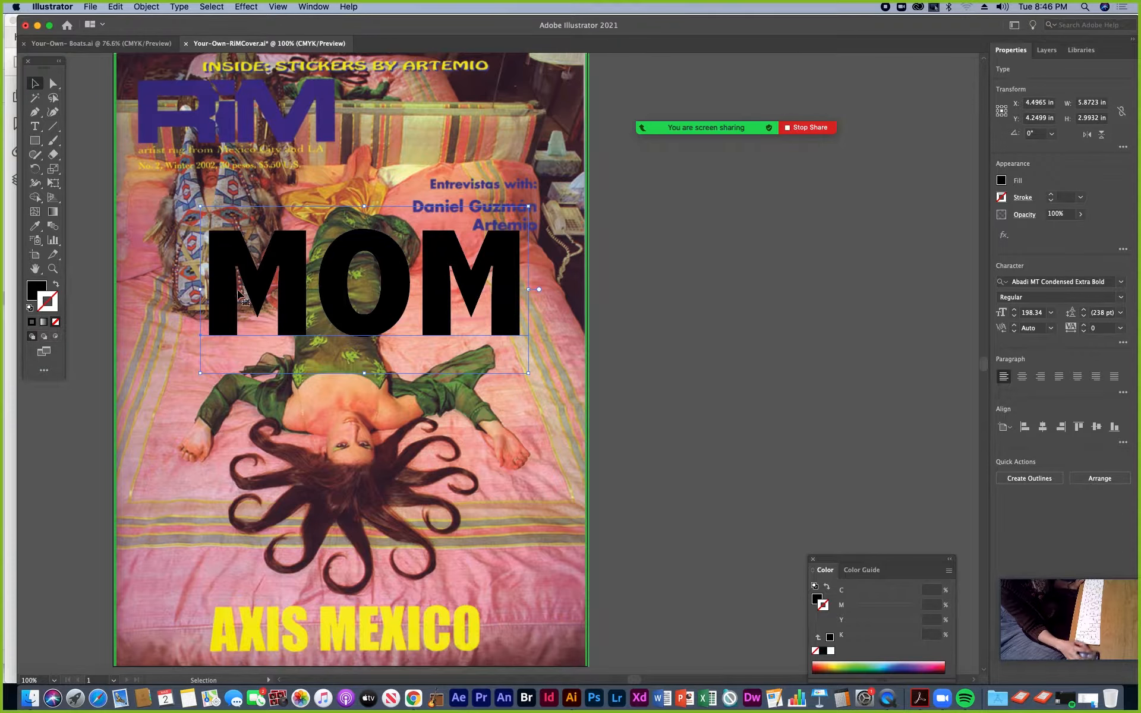
drag(205, 290, 184, 291)
drag(387, 281, 381, 294)
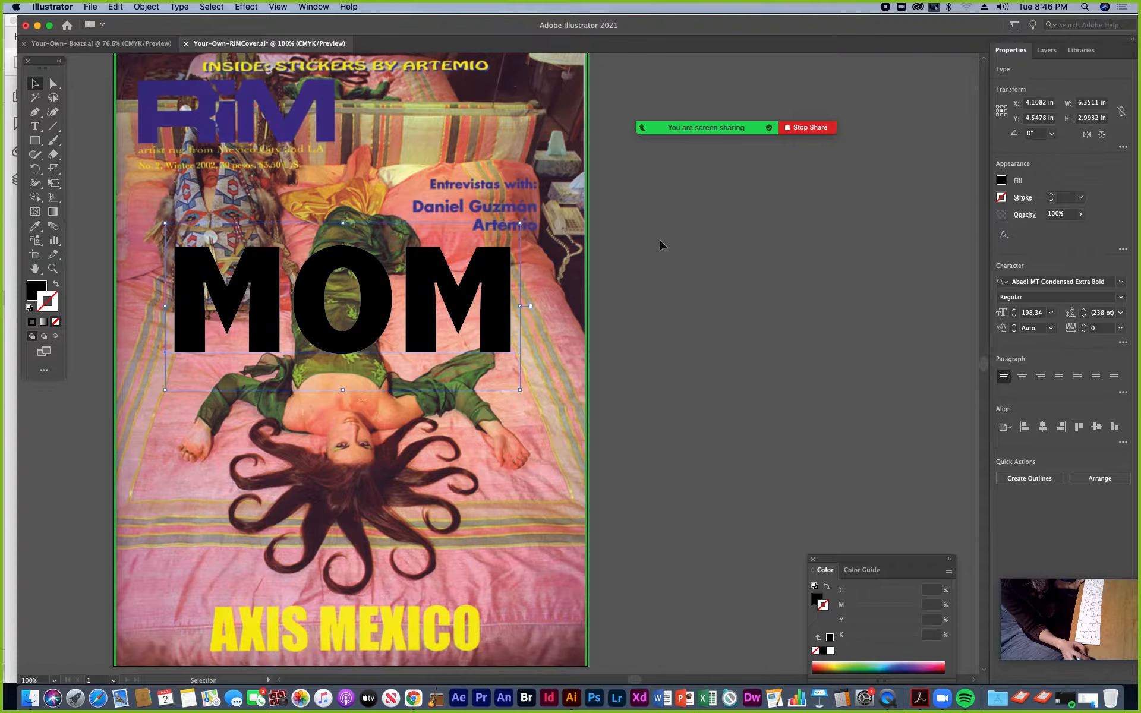
Step: Bring up the layer contents, unlock the cover image and nudge the MOM text slightly upward
click(1048, 50)
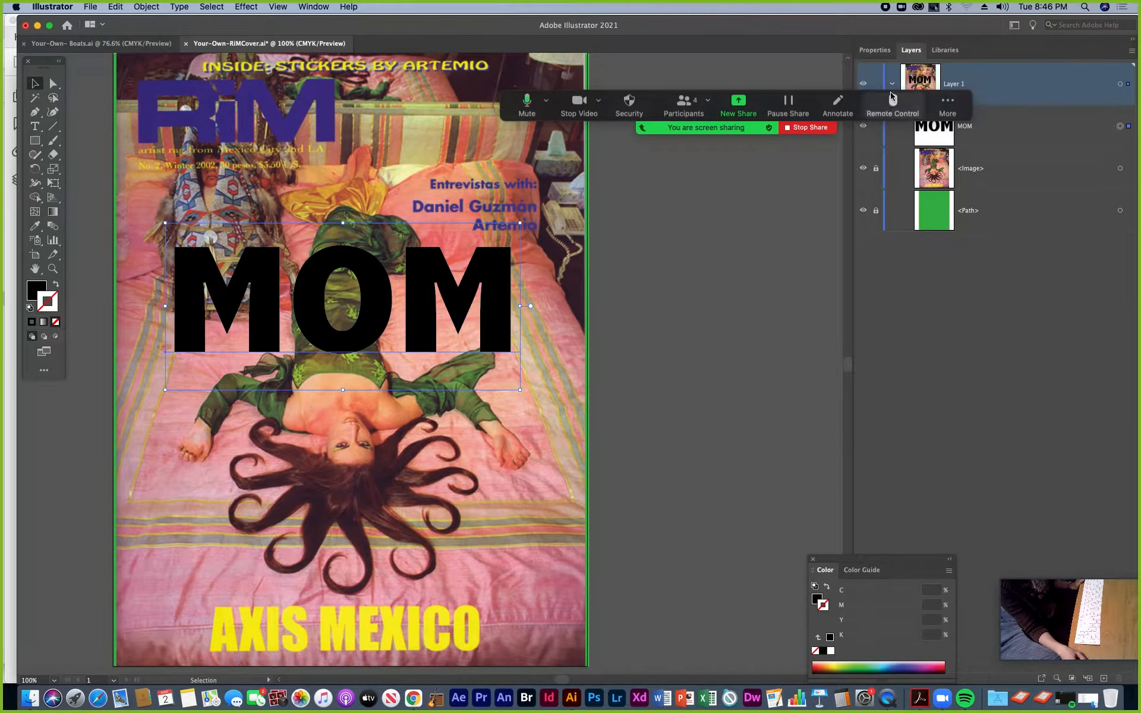
drag(538, 111, 720, 390)
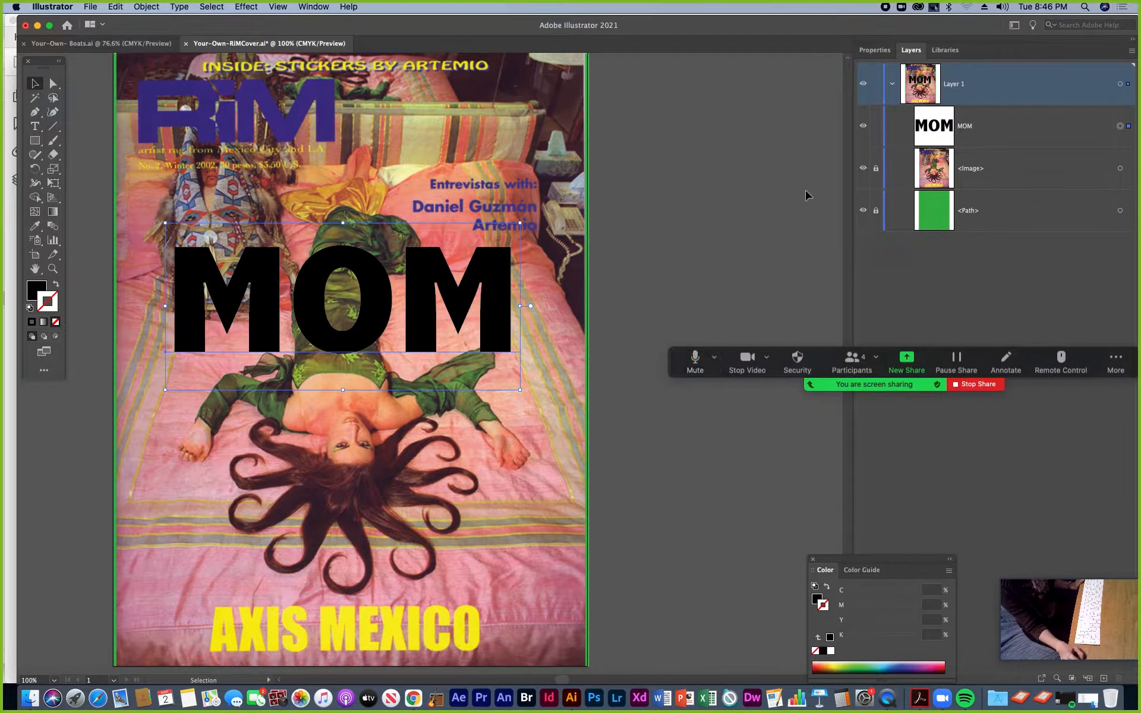
drag(418, 283, 418, 273)
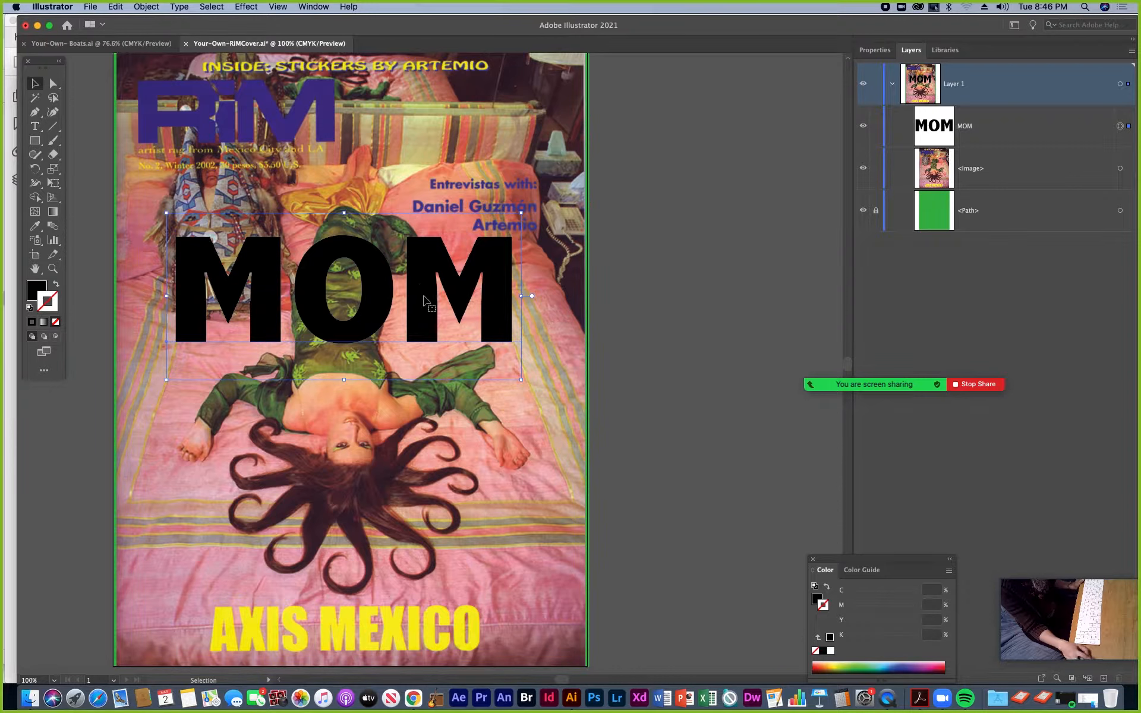
Step: Select the cover image together with the MOM text and make a clipping mask from them
shift+click(540, 321)
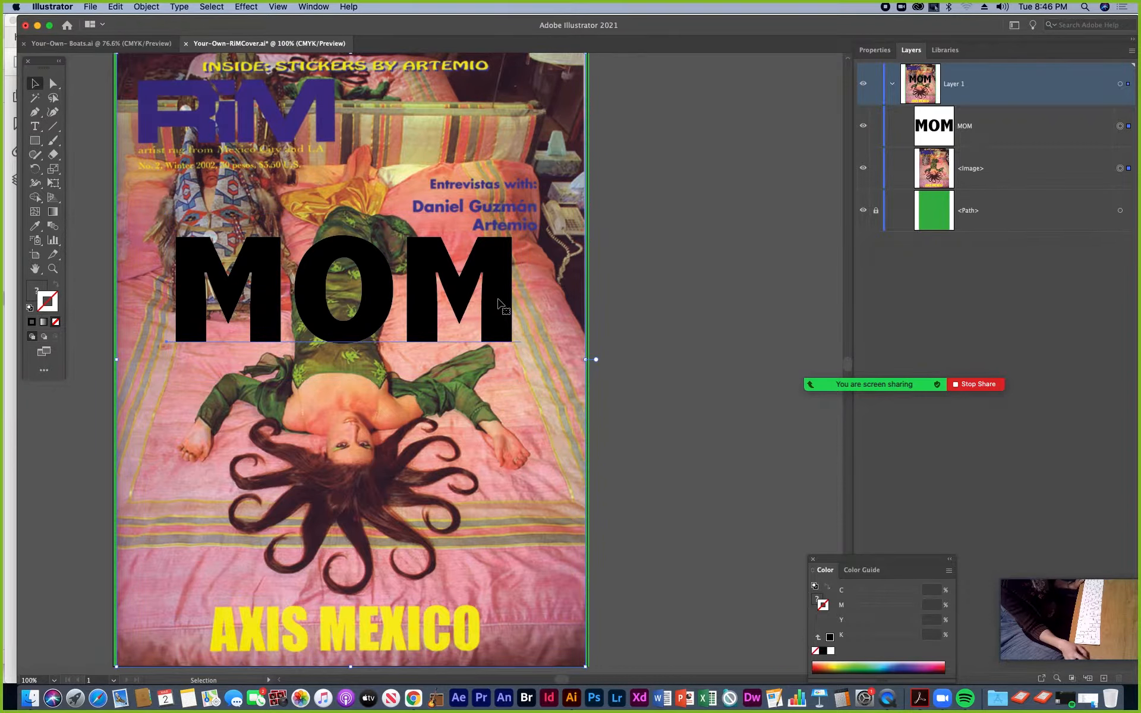
right_click(498, 303)
click(525, 426)
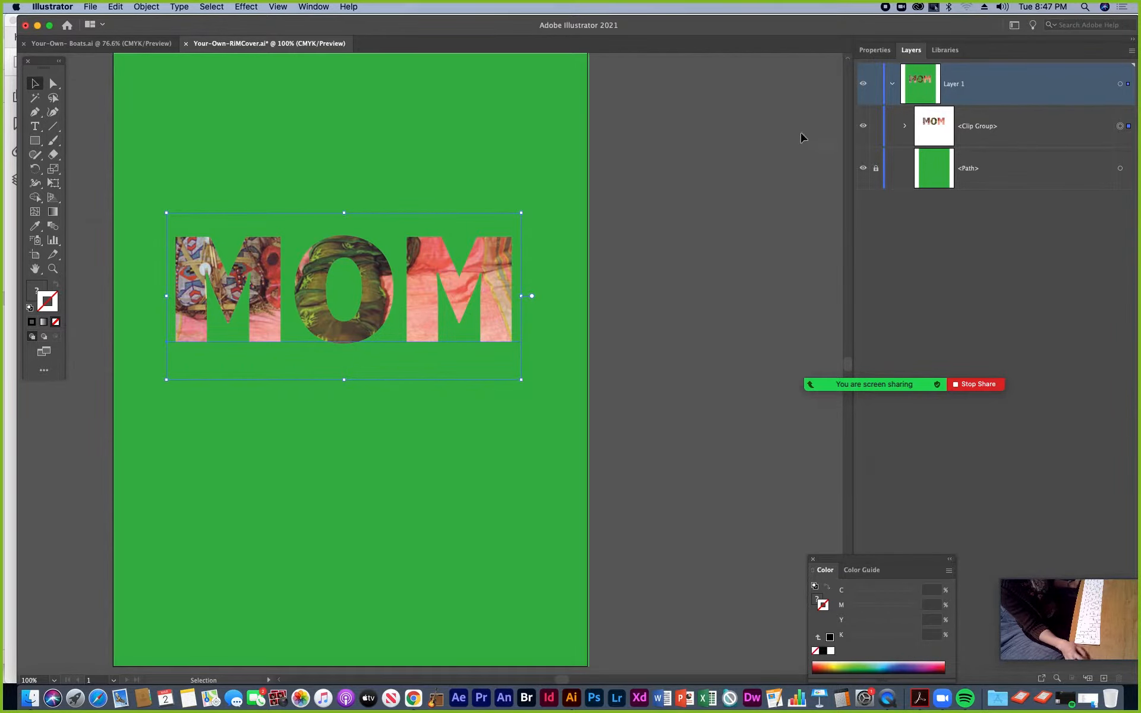
Step: Release the MOM clipping mask and deselect the cover image, keeping only the text selected
right_click(373, 262)
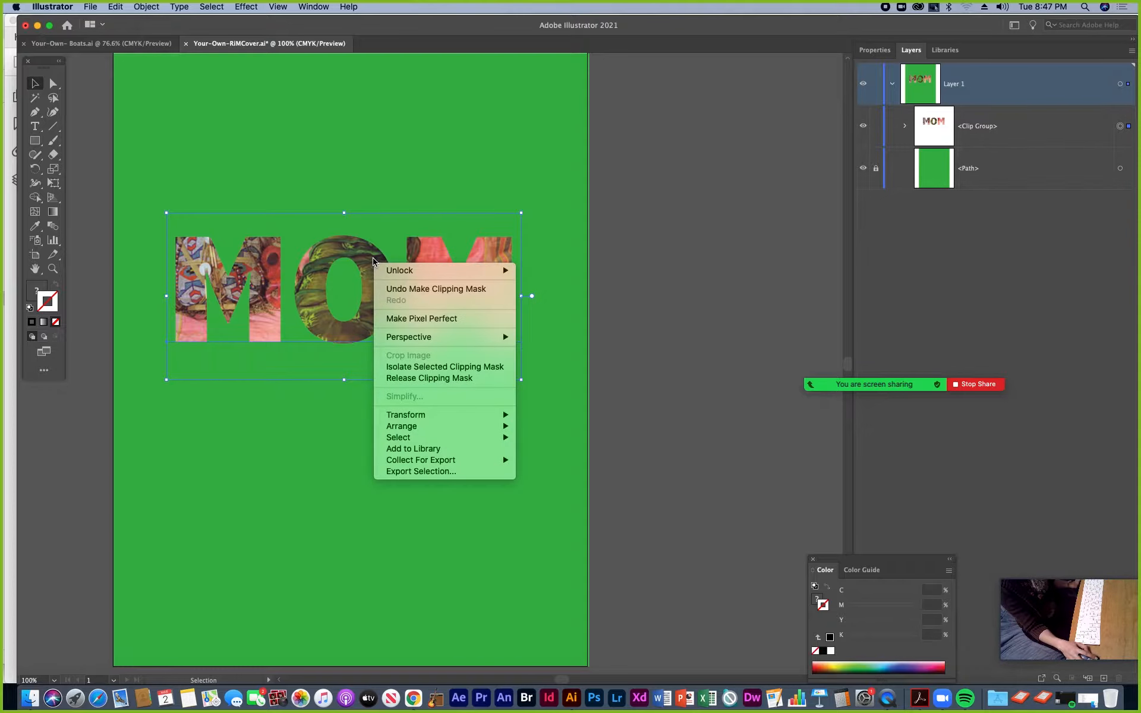
click(414, 378)
shift+click(576, 289)
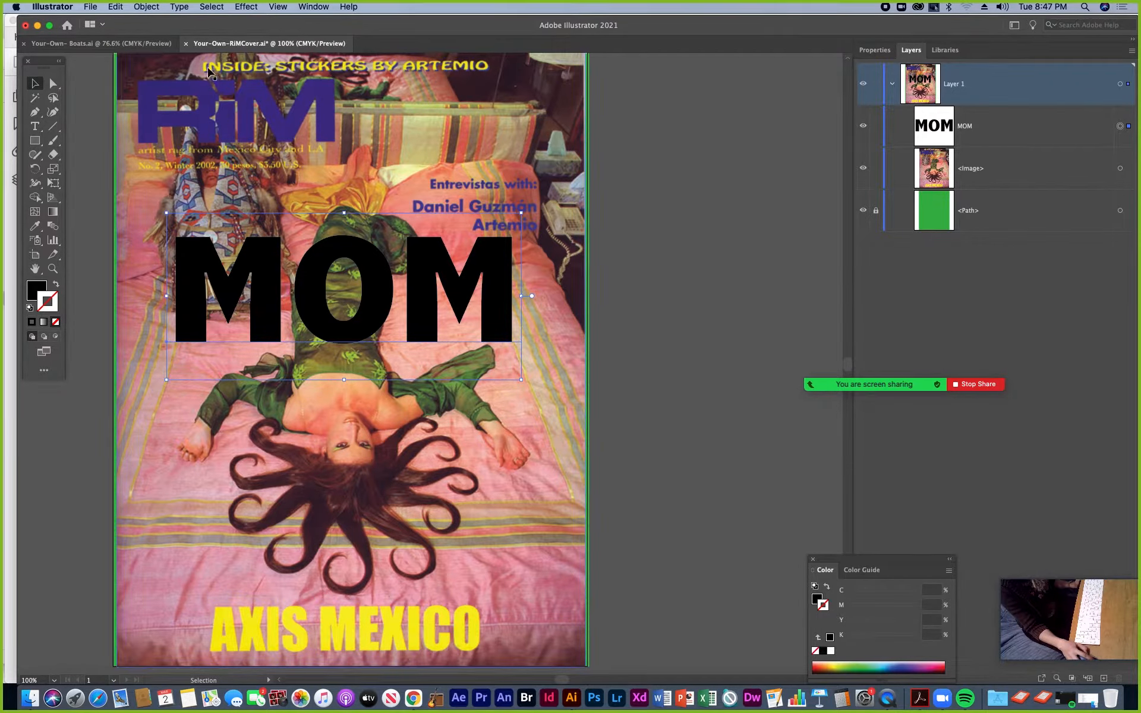
Step: Convert the MOM text to outlines and undo the conversion
click(181, 8)
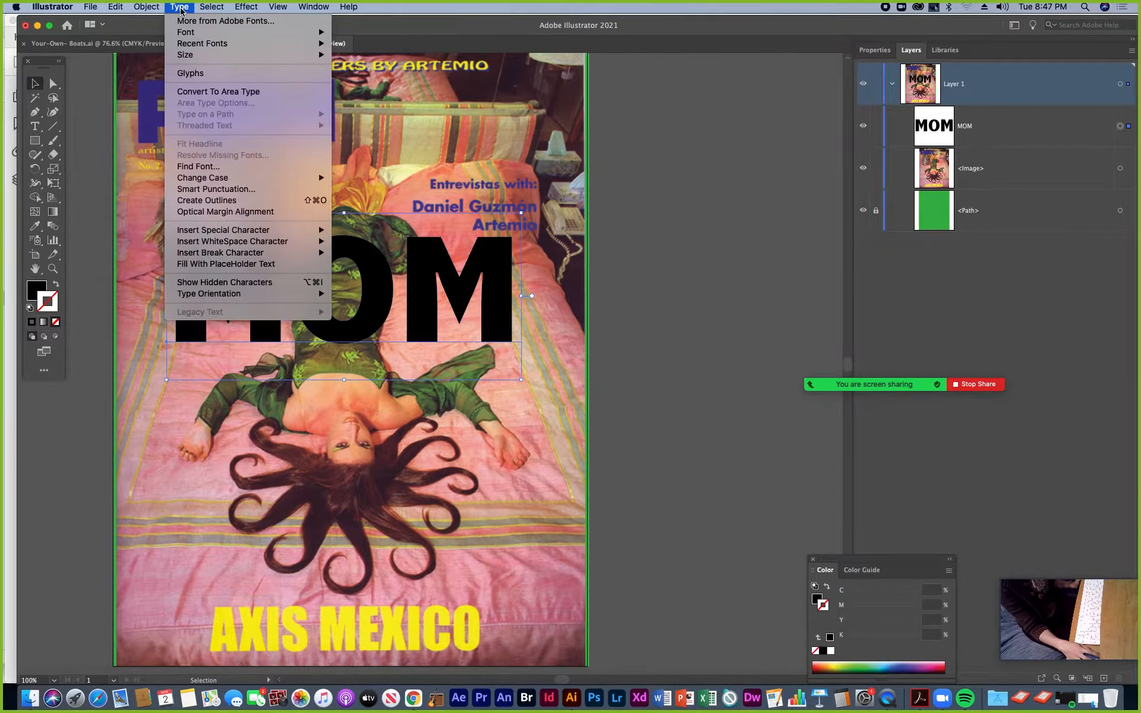
click(211, 201)
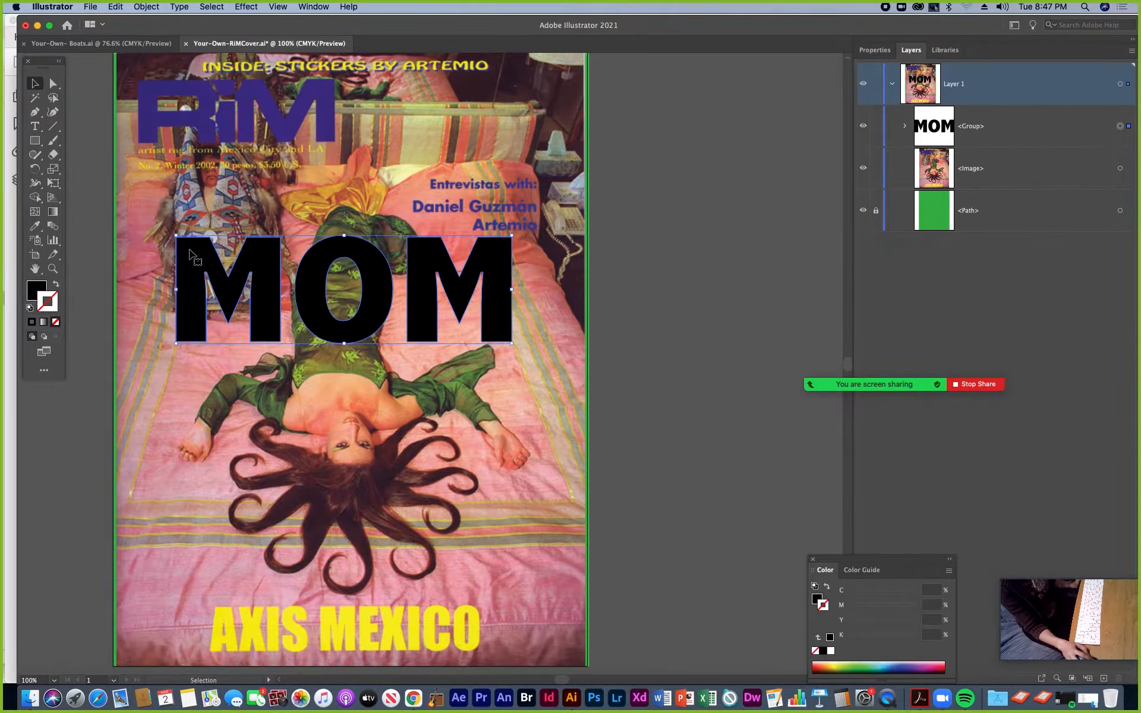
key(super+z)
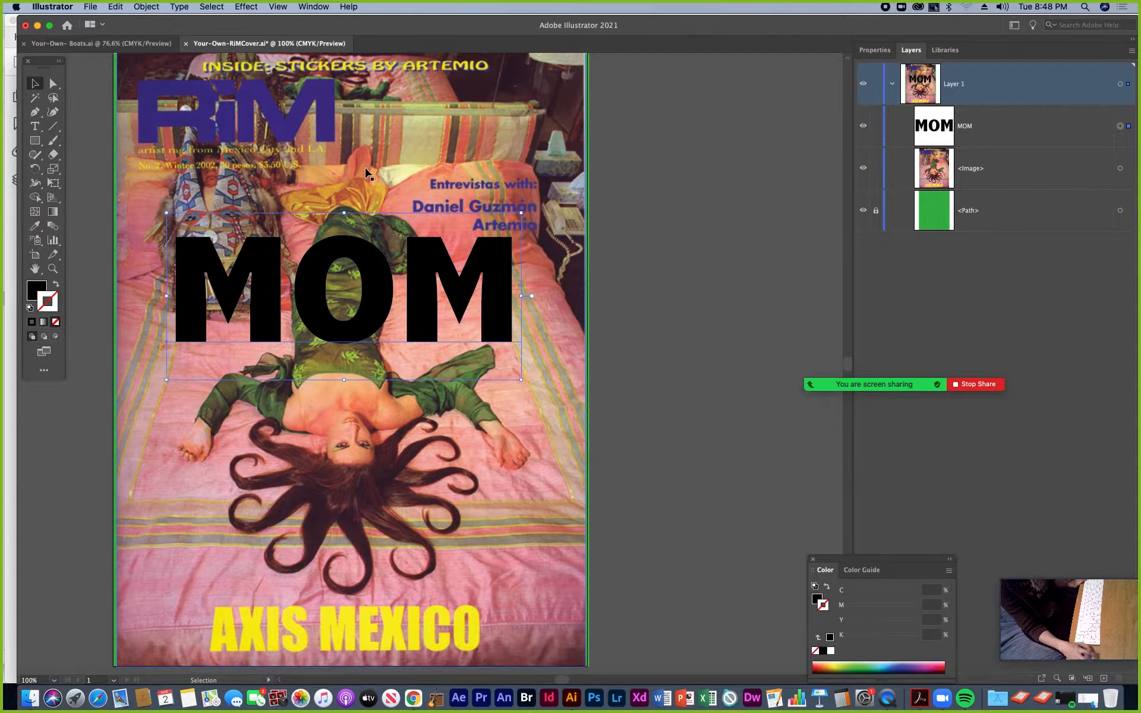
Step: Convert the MOM text to outlines and check the contents of the outlined group
click(178, 7)
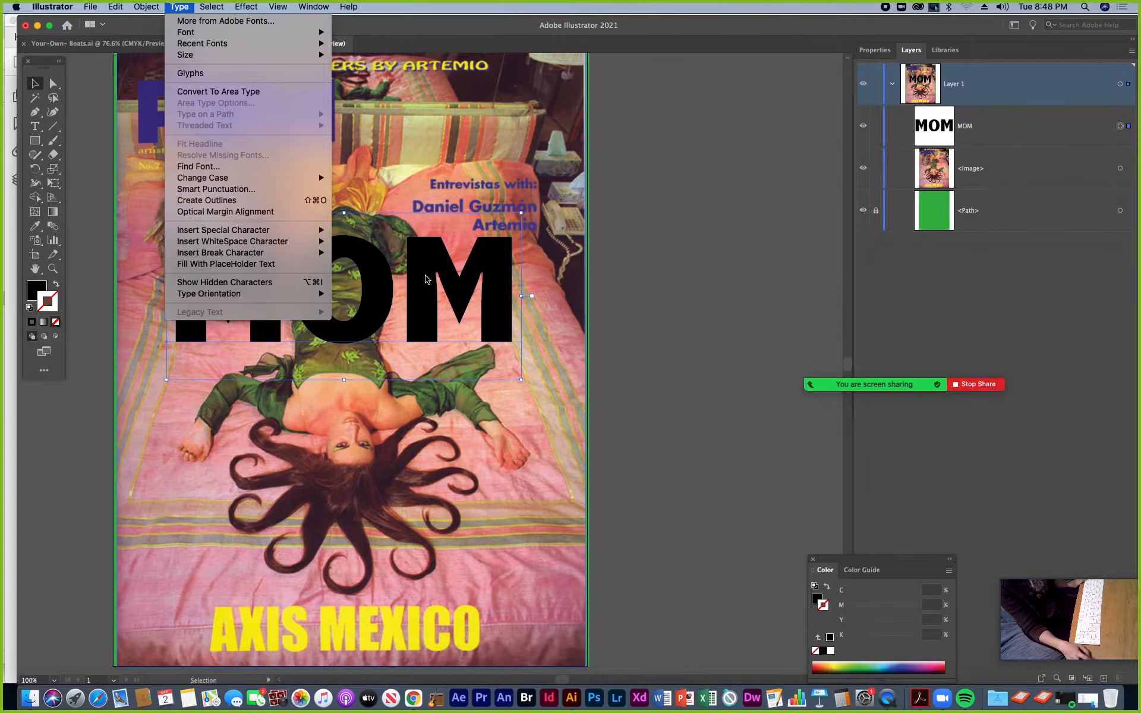
click(425, 276)
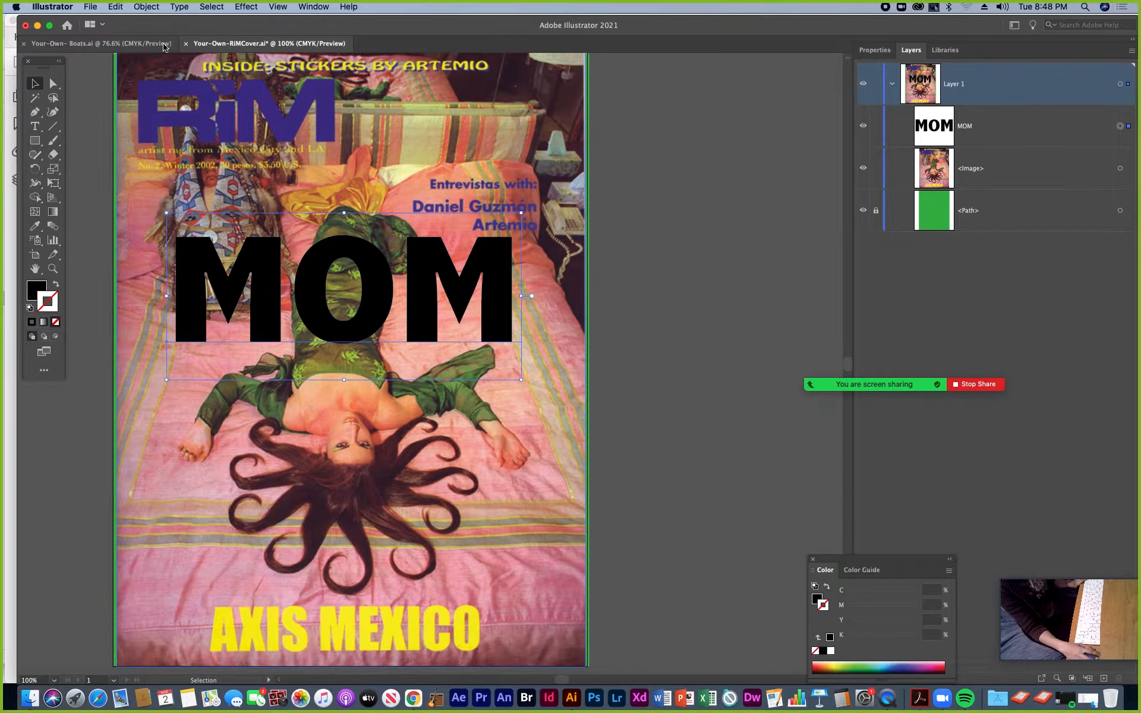
click(180, 7)
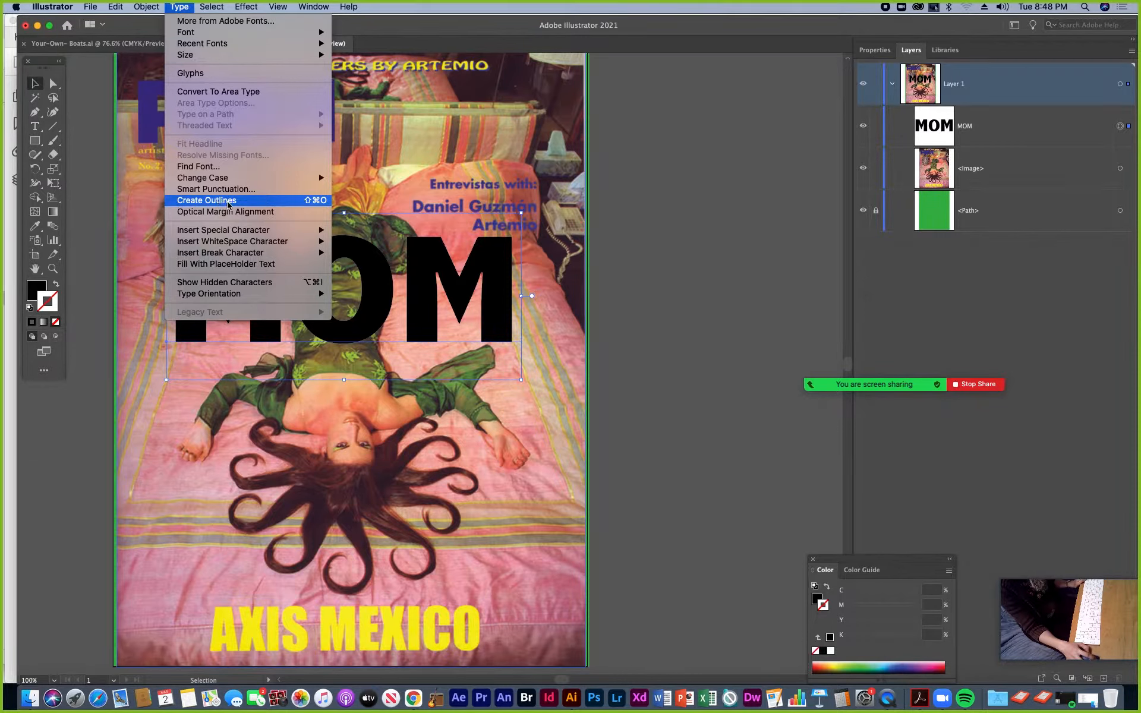
click(487, 268)
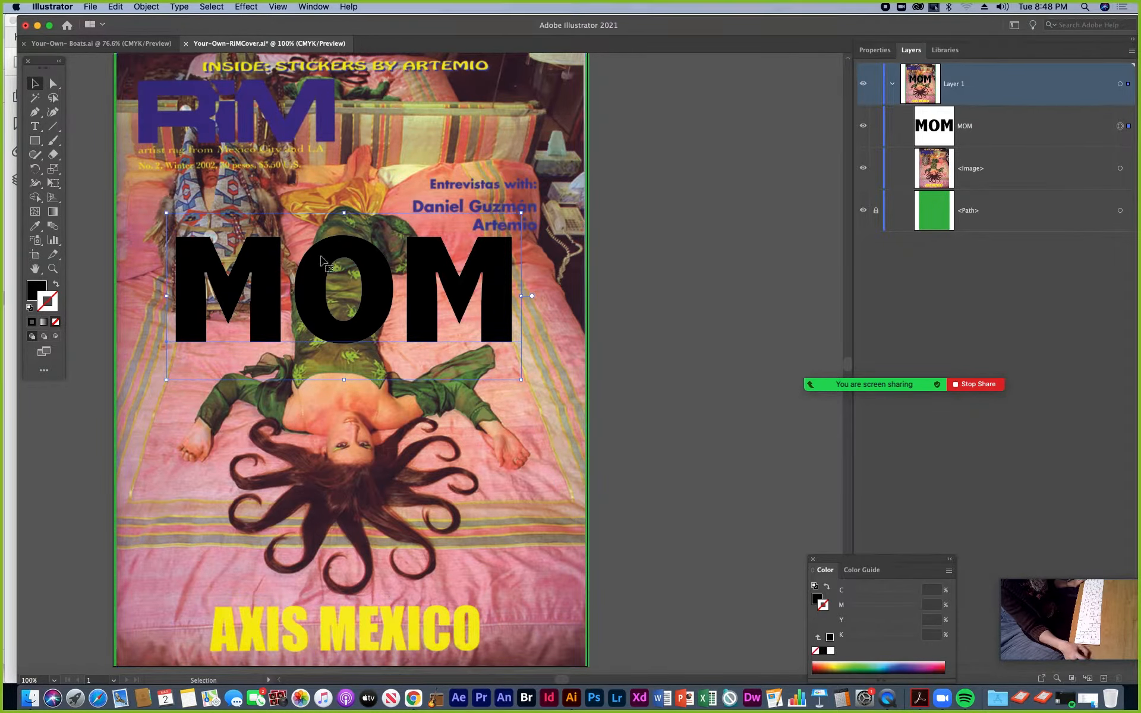
click(179, 7)
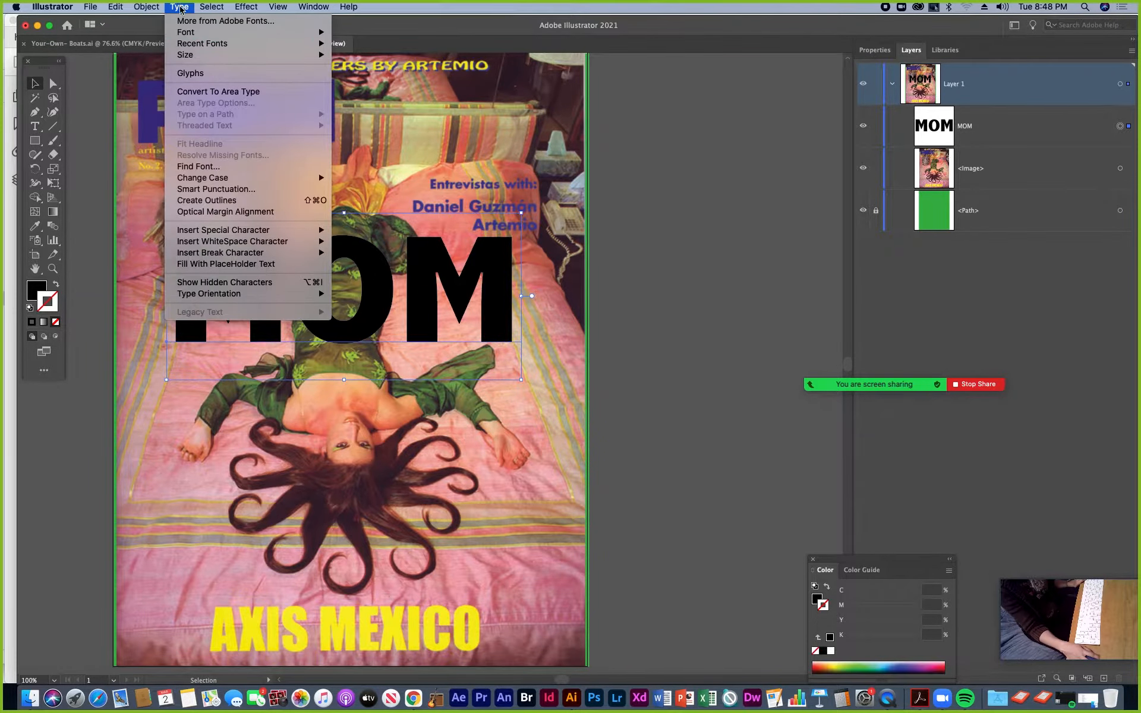
click(207, 201)
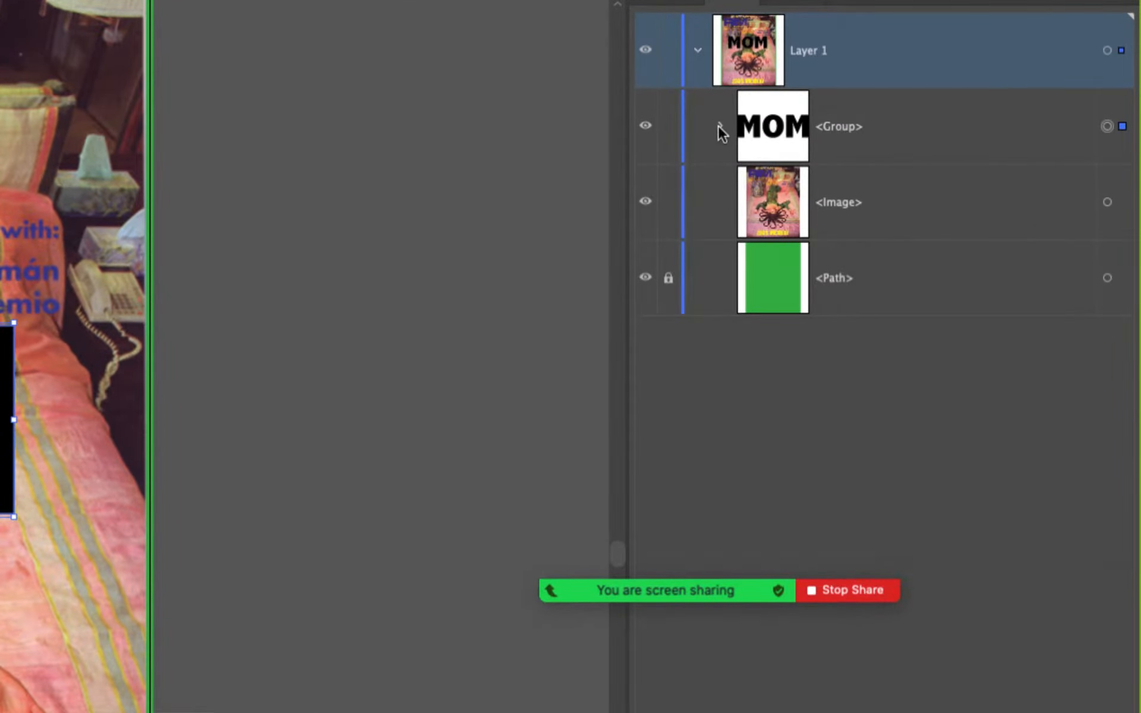
click(718, 126)
click(718, 126)
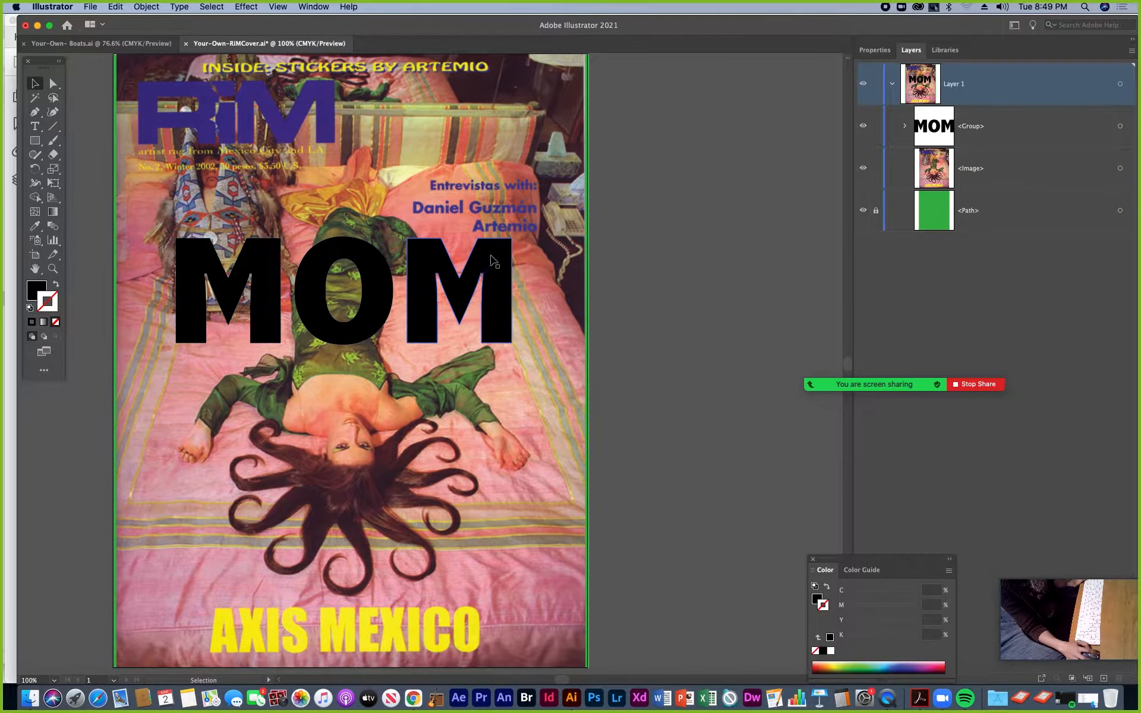
Step: Try a clipping mask made from the outlined MOM letters and the cover image, and undo it
shift+click(522, 199)
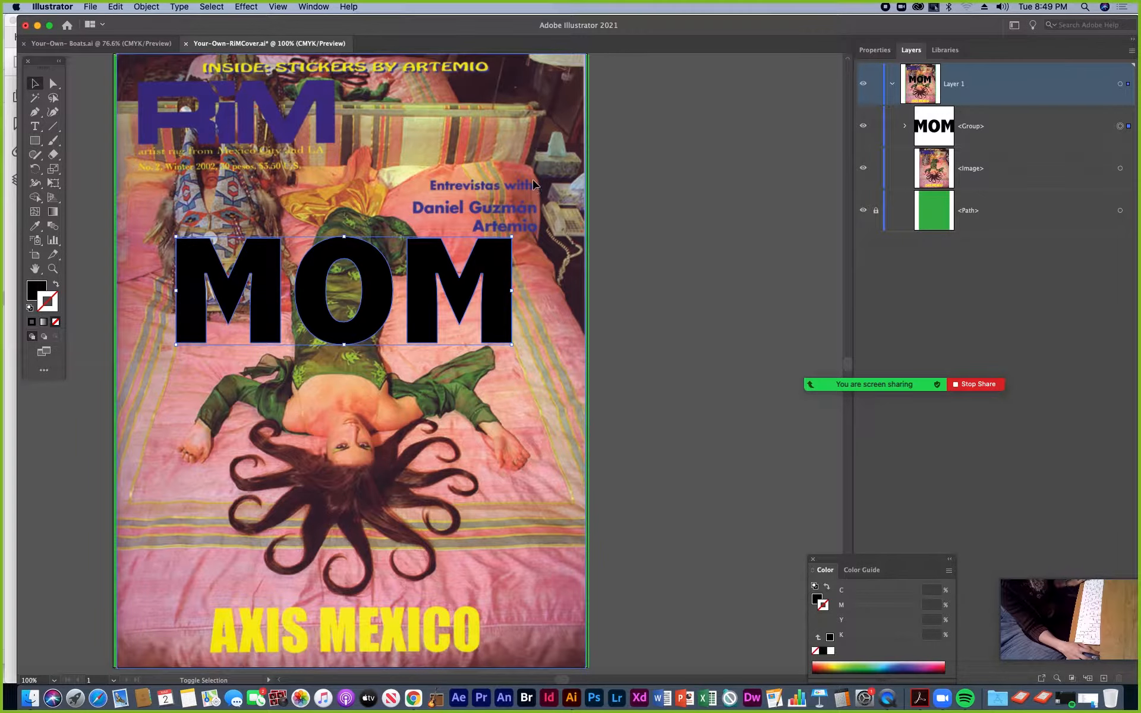
right_click(492, 273)
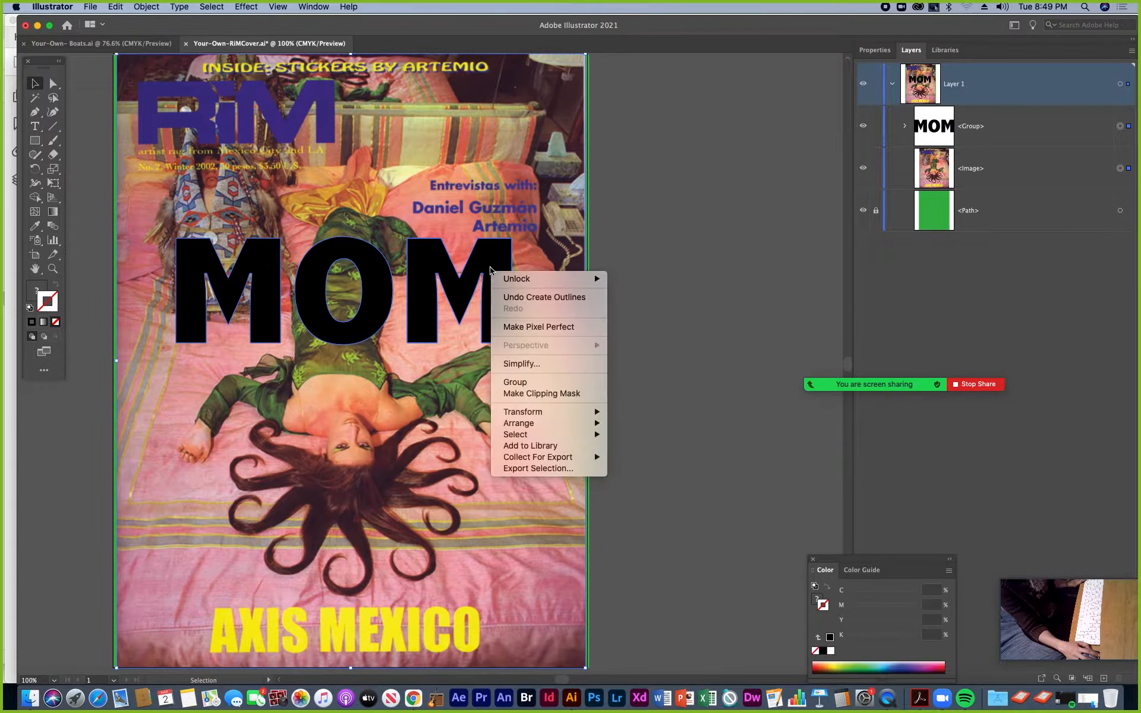
click(542, 394)
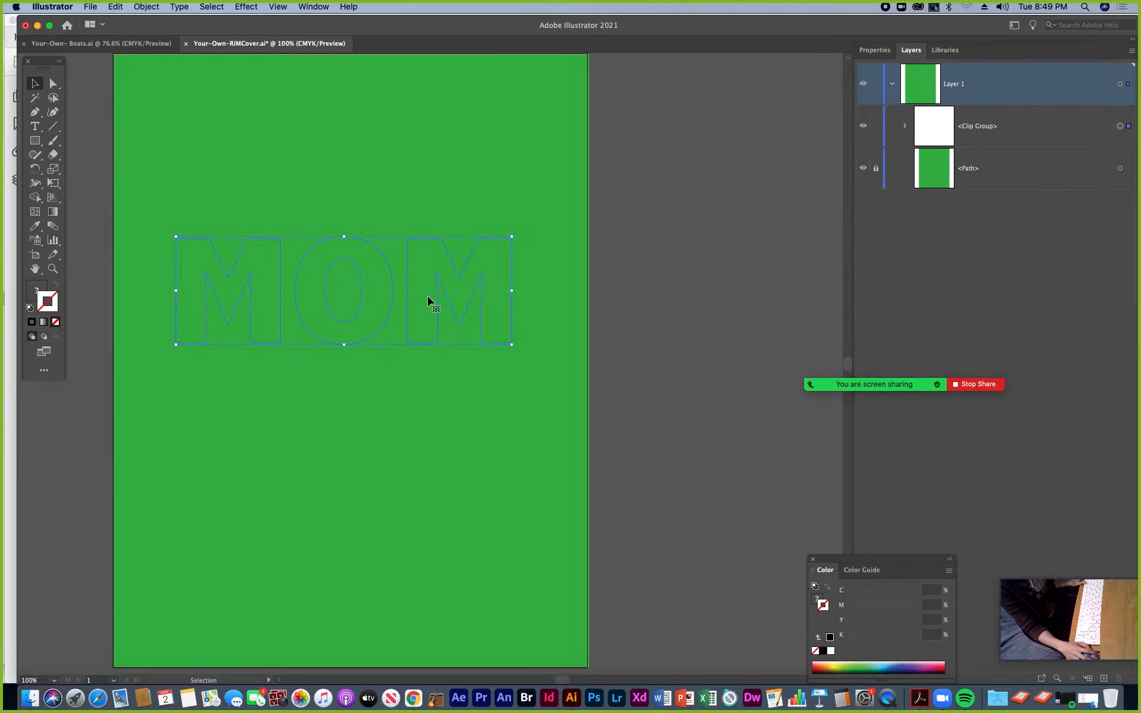
key(super+z)
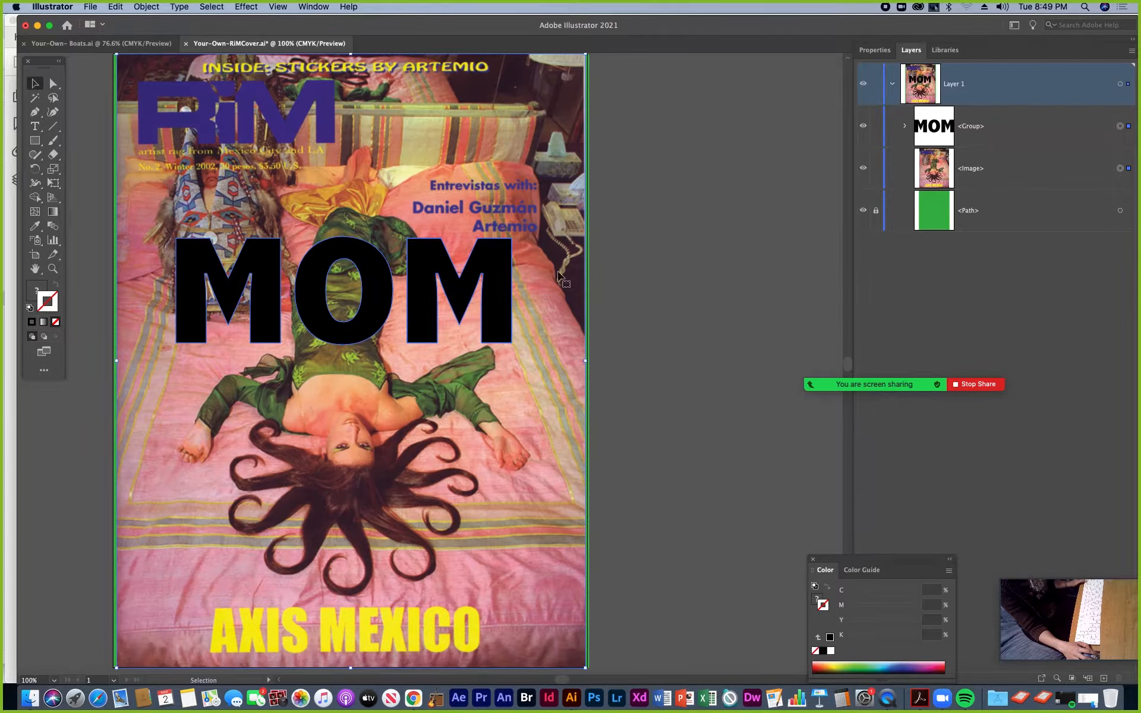
Step: Select the outlined MOM group, inspect the paths inside it and move the letters up over the Entrevistas text
click(483, 281)
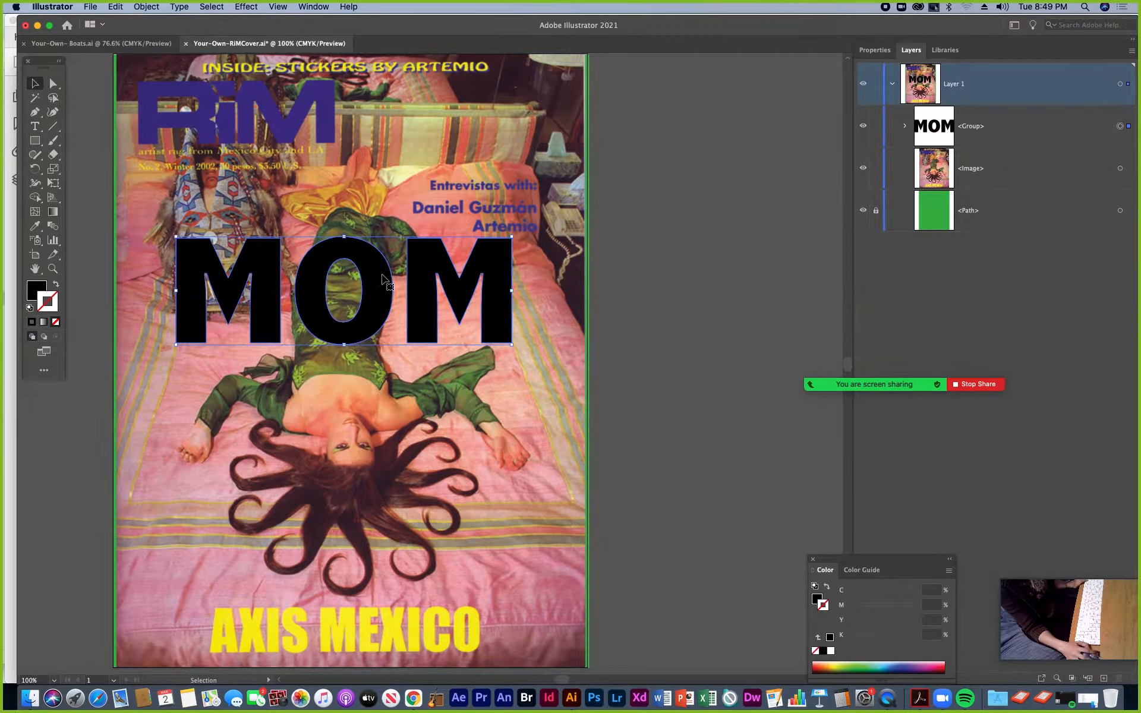
click(904, 126)
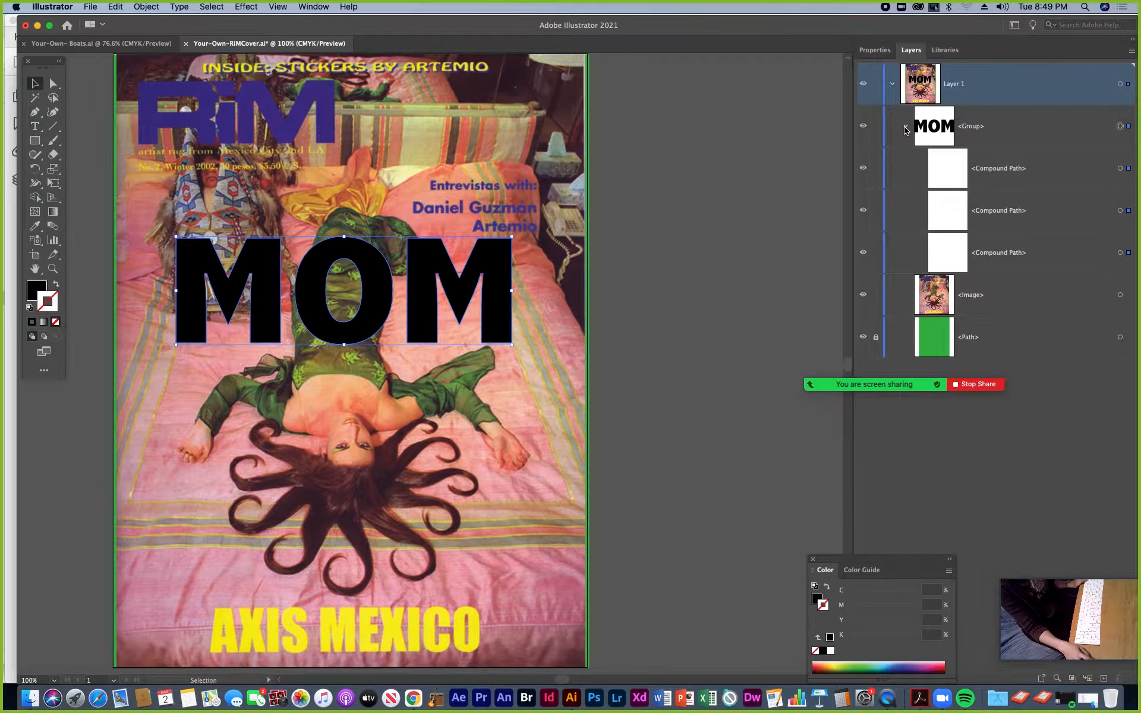
click(904, 126)
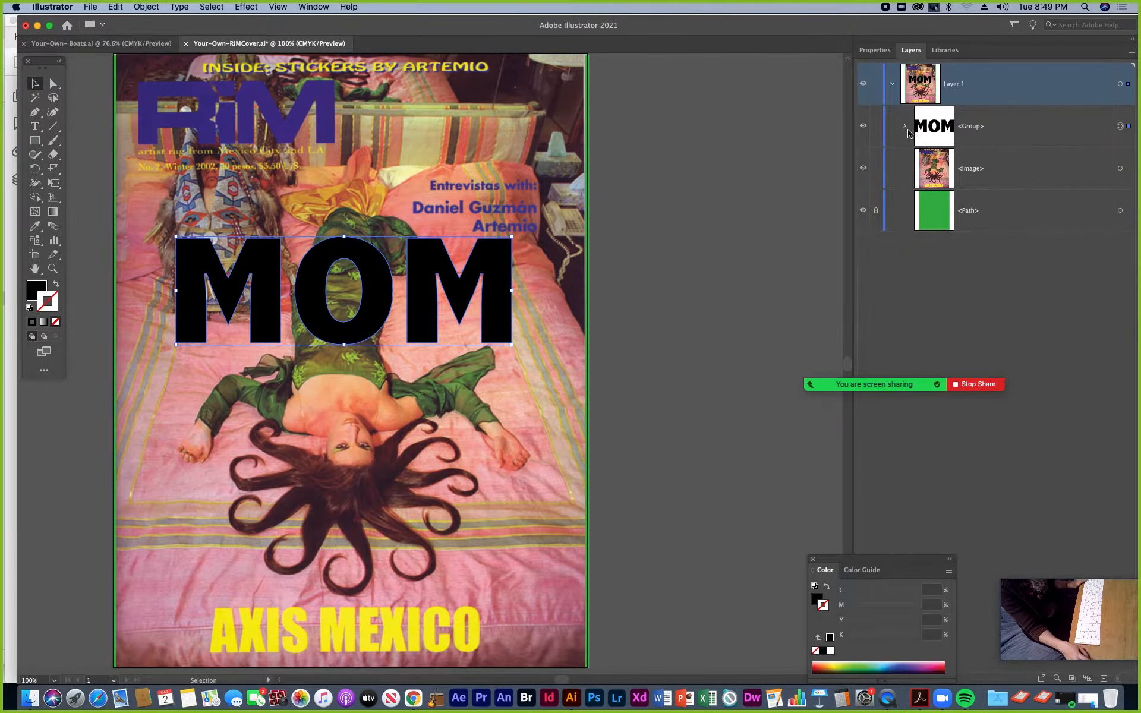
drag(415, 280, 410, 213)
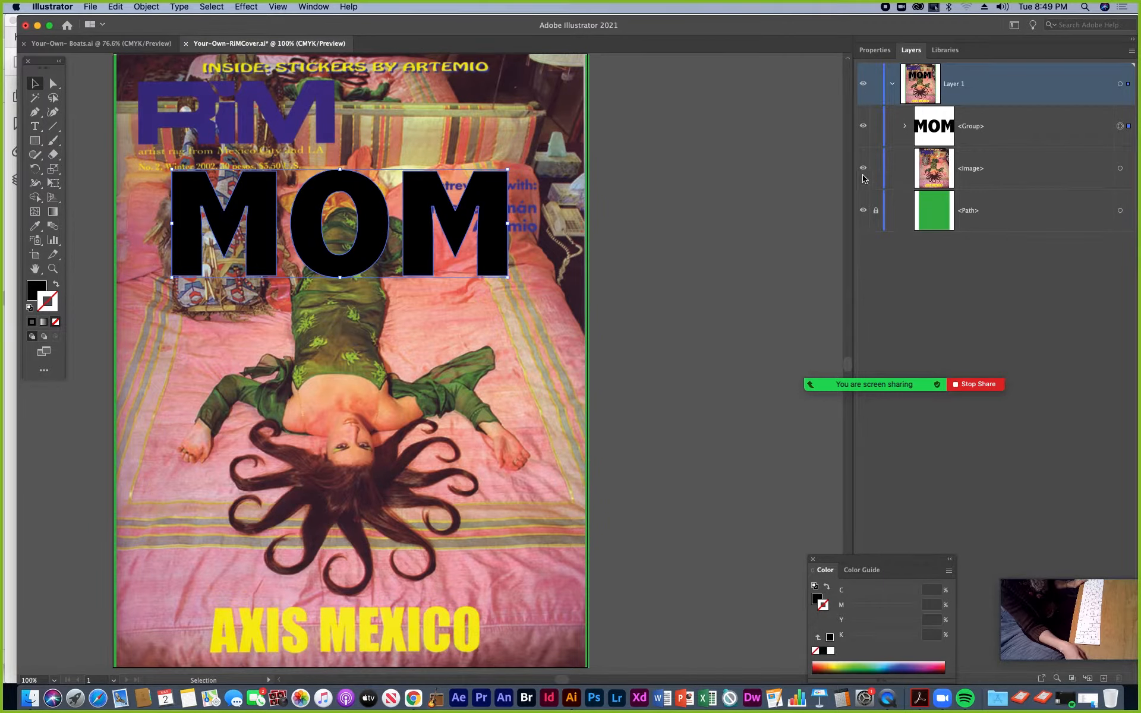
Step: Lock the cover image and draw a closed, curved leaf-shaped path with the Pen tool below the first M of MOM
click(35, 112)
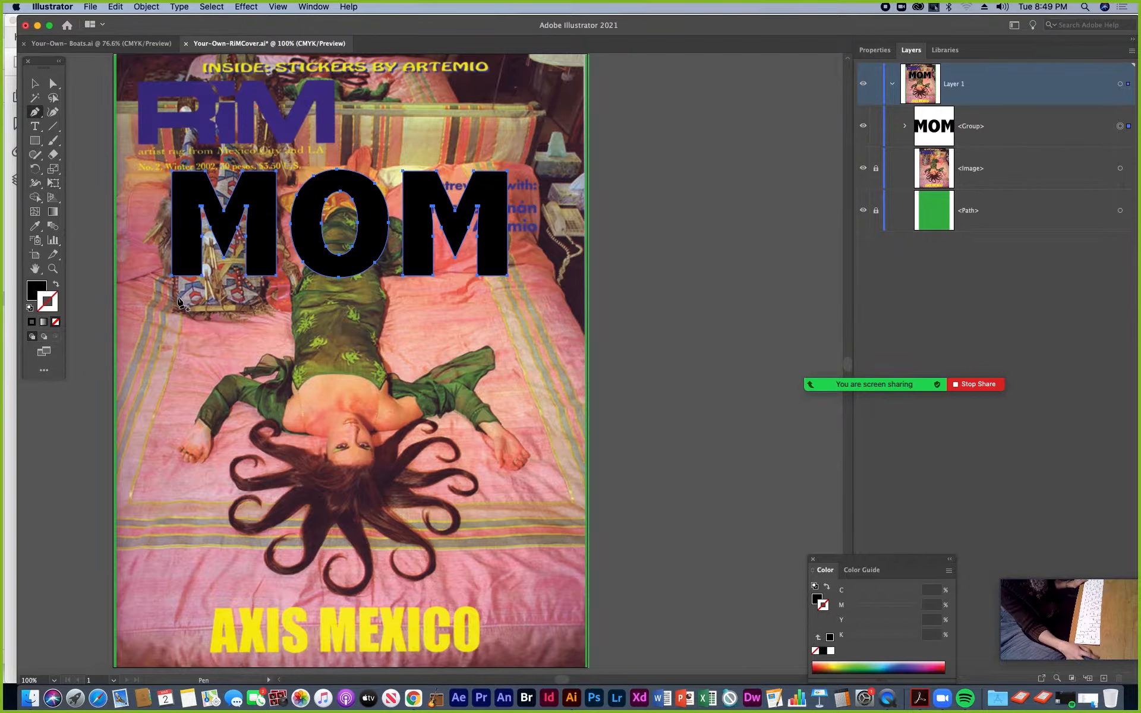
click(175, 295)
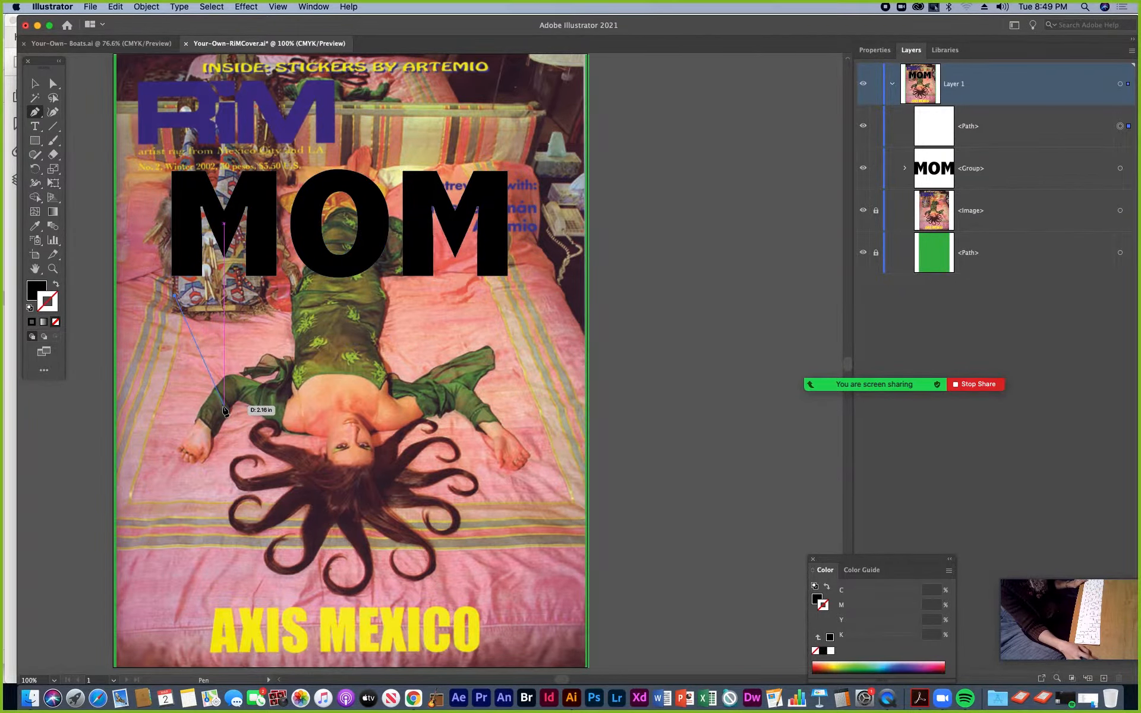
drag(316, 428, 351, 434)
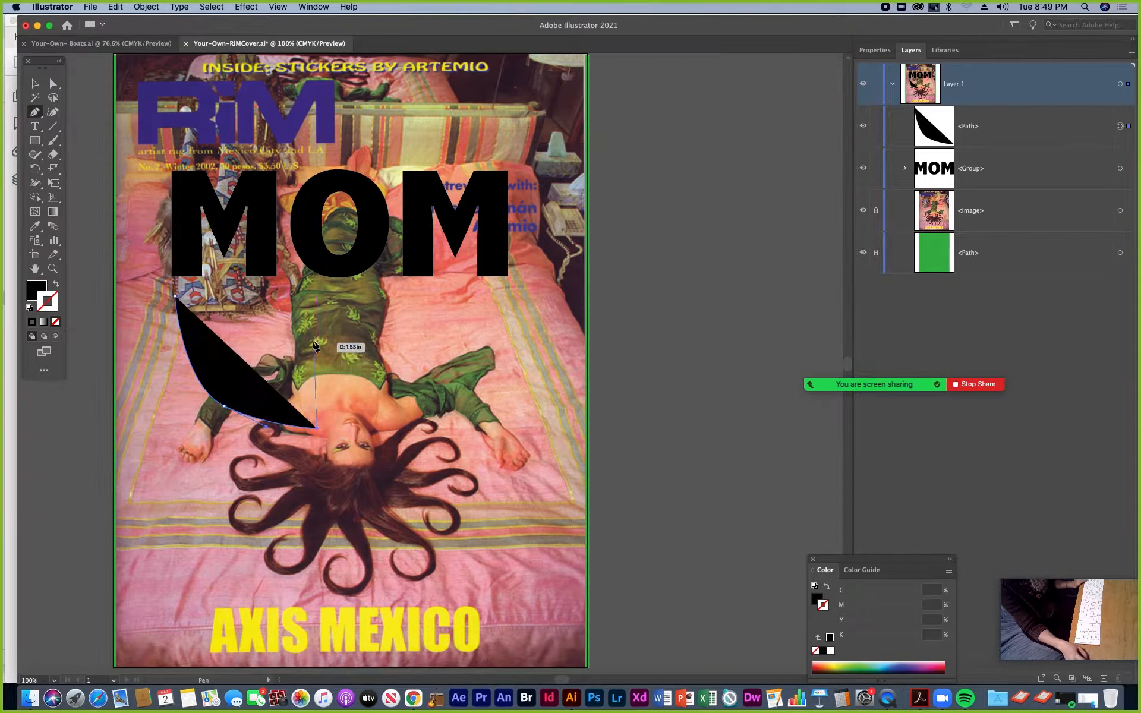
drag(308, 329, 271, 303)
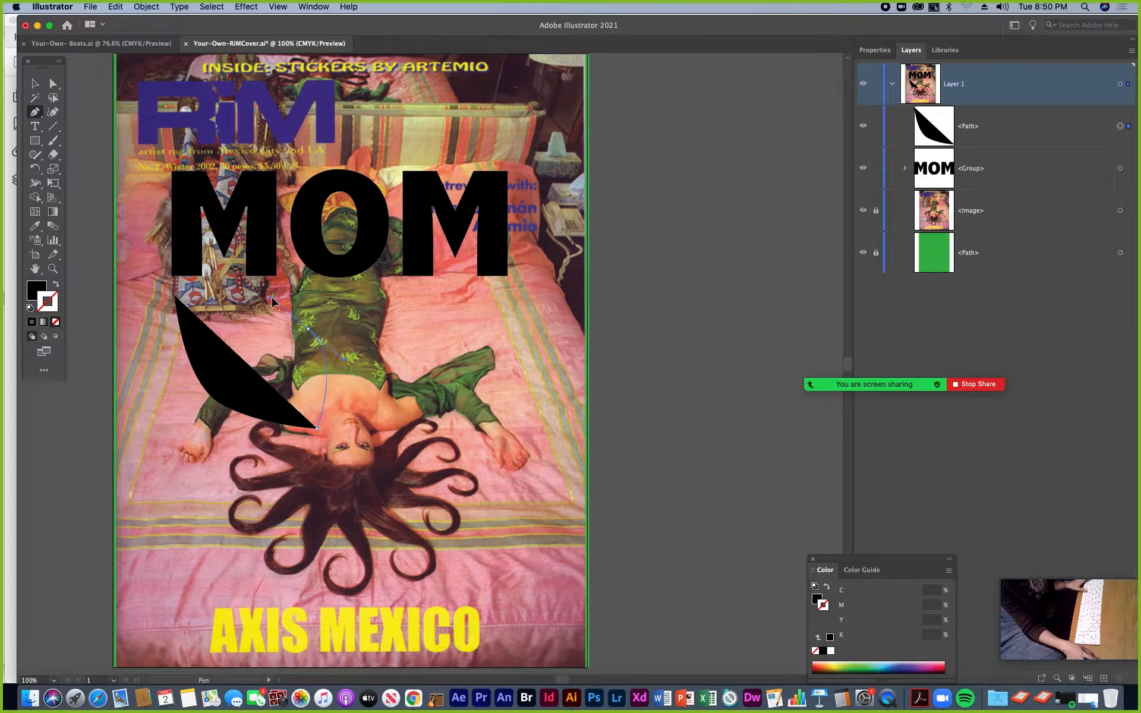
mouse_move(270, 298)
mouse_down()
mouse_move(247, 291)
mouse_move(259, 287)
mouse_up()
drag(259, 287, 260, 287)
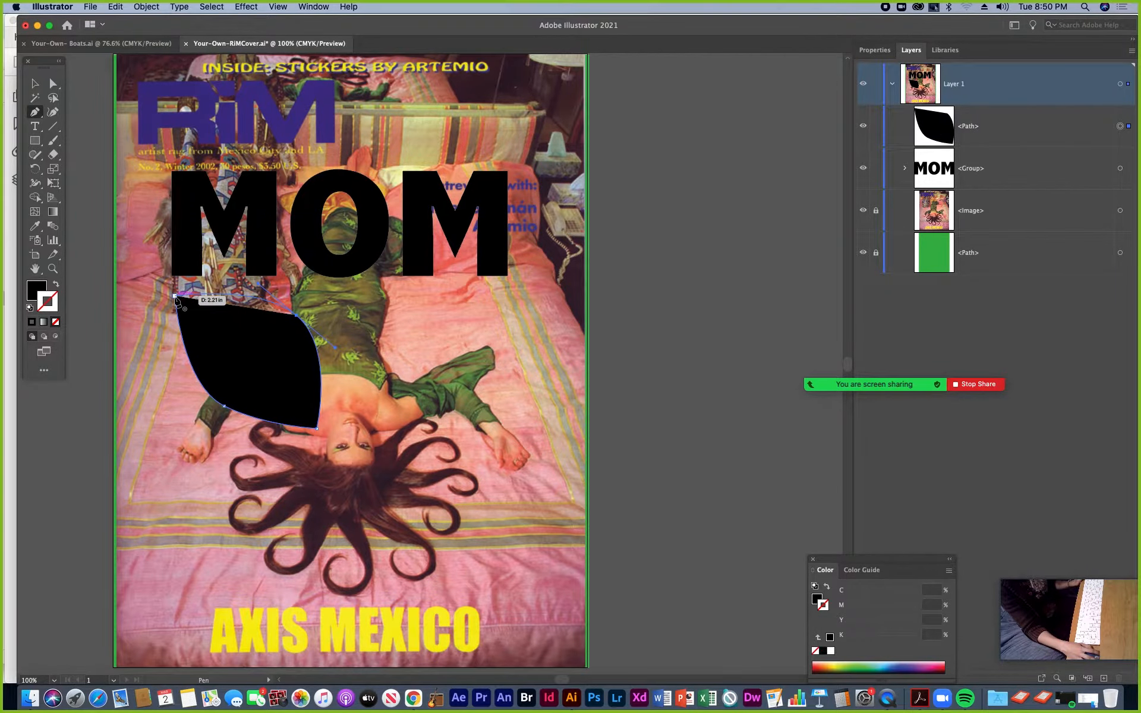
click(174, 296)
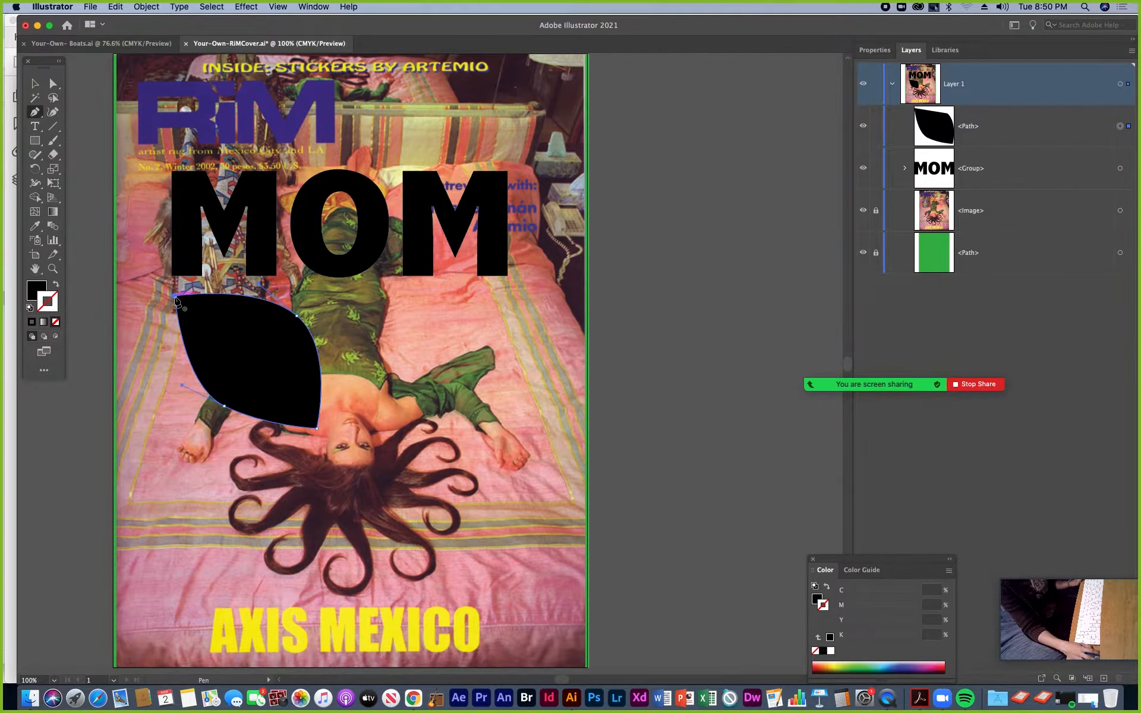
key(v)
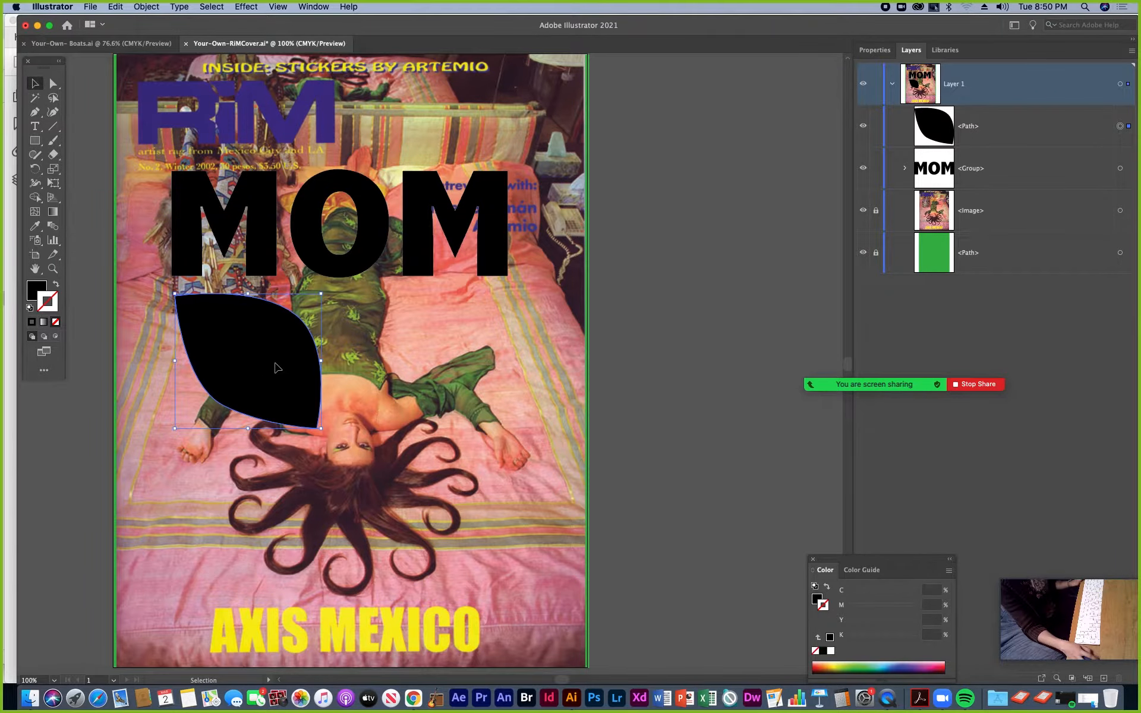
Step: Reshape the leaf shape's lower-left curve by pulling its anchor handle slightly outward with Direct Selection
click(53, 83)
click(223, 405)
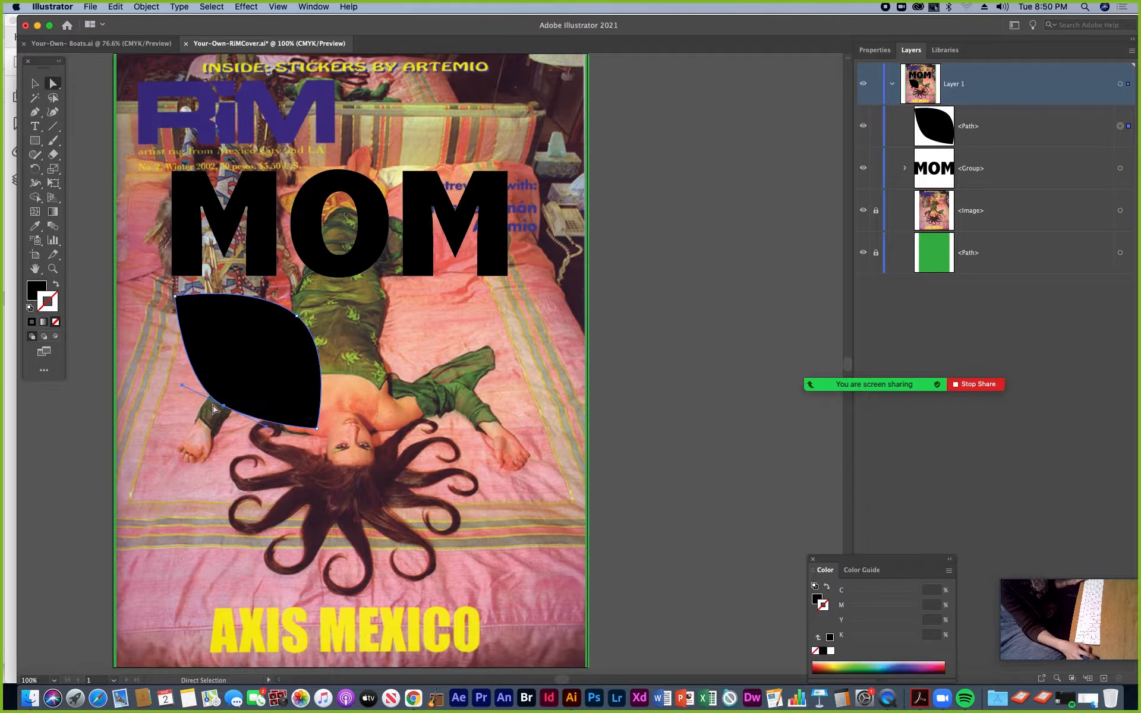
mouse_move(182, 382)
mouse_down()
mouse_move(164, 368)
mouse_move(181, 385)
mouse_move(171, 381)
mouse_up()
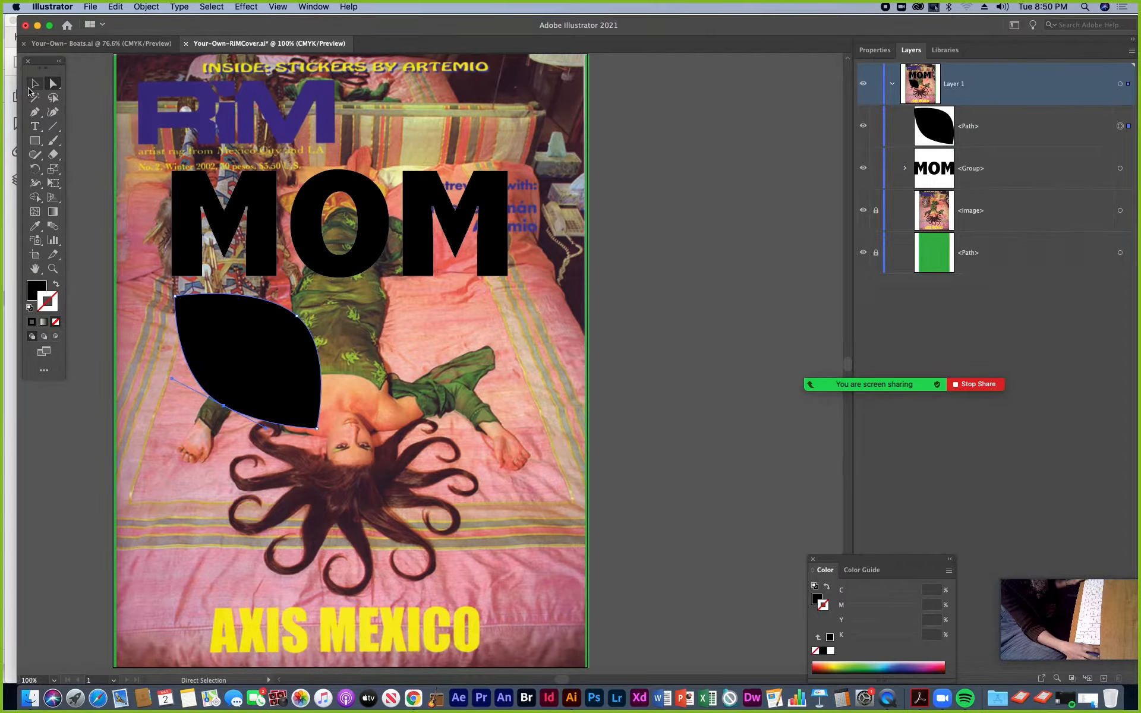
click(36, 85)
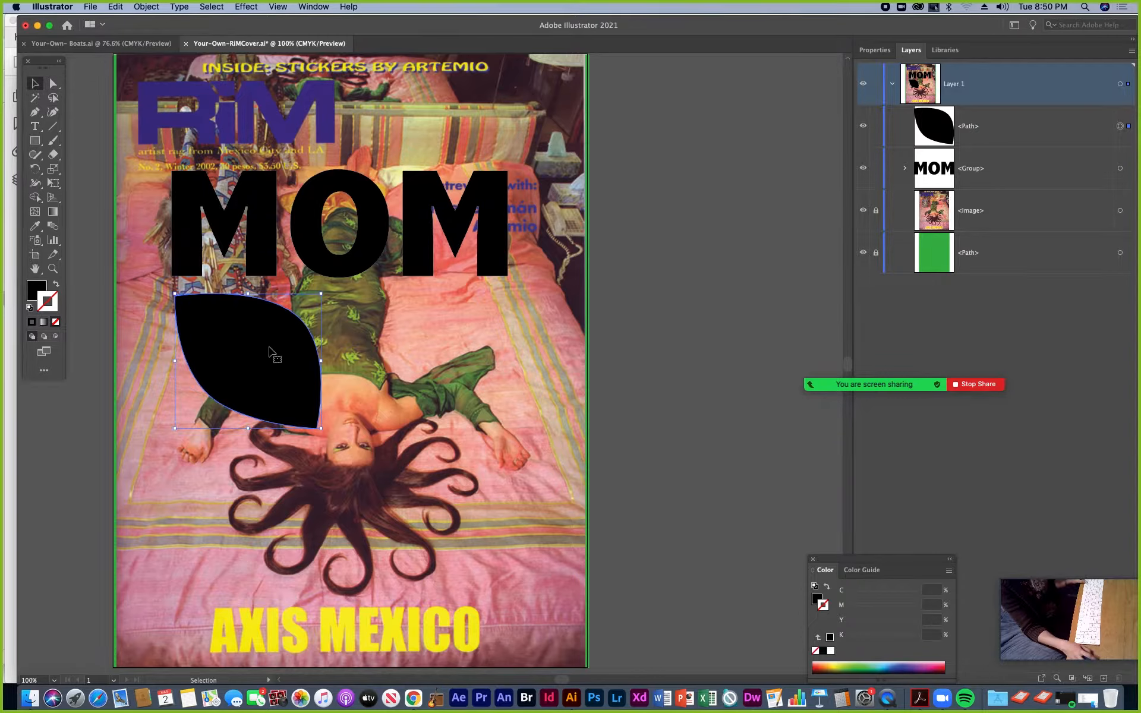
Step: Duplicate the leaf shape directly below the original and reflect the copy across the vertical axis
drag(265, 337, 259, 476)
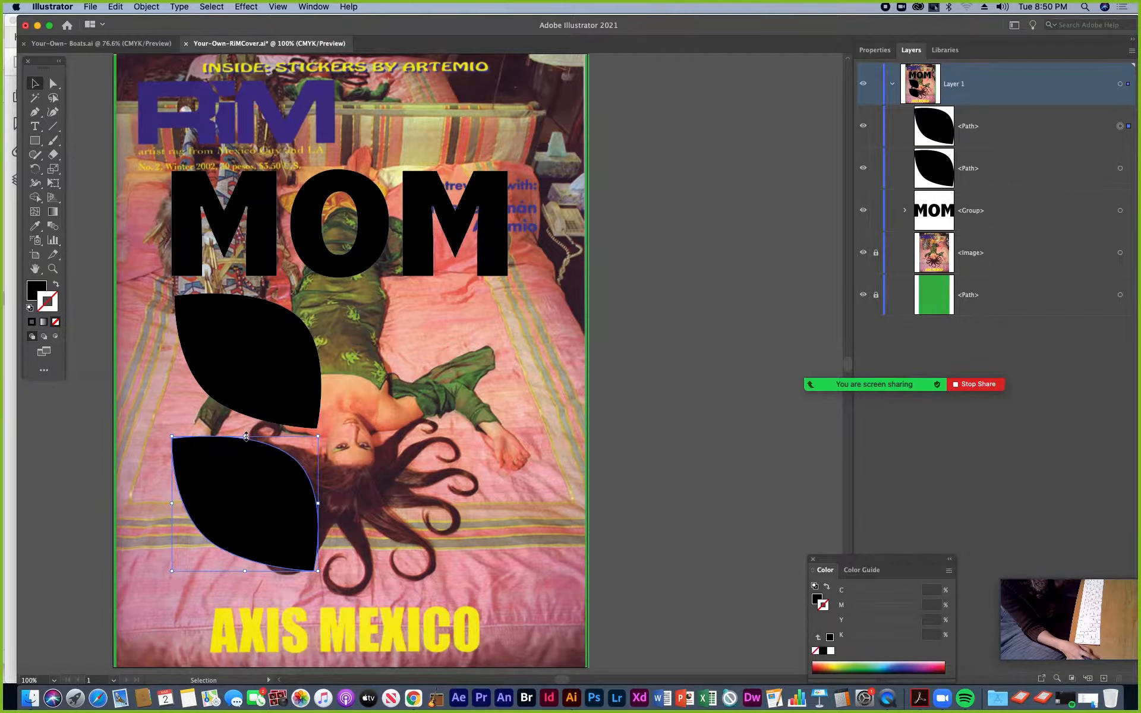
right_click(248, 479)
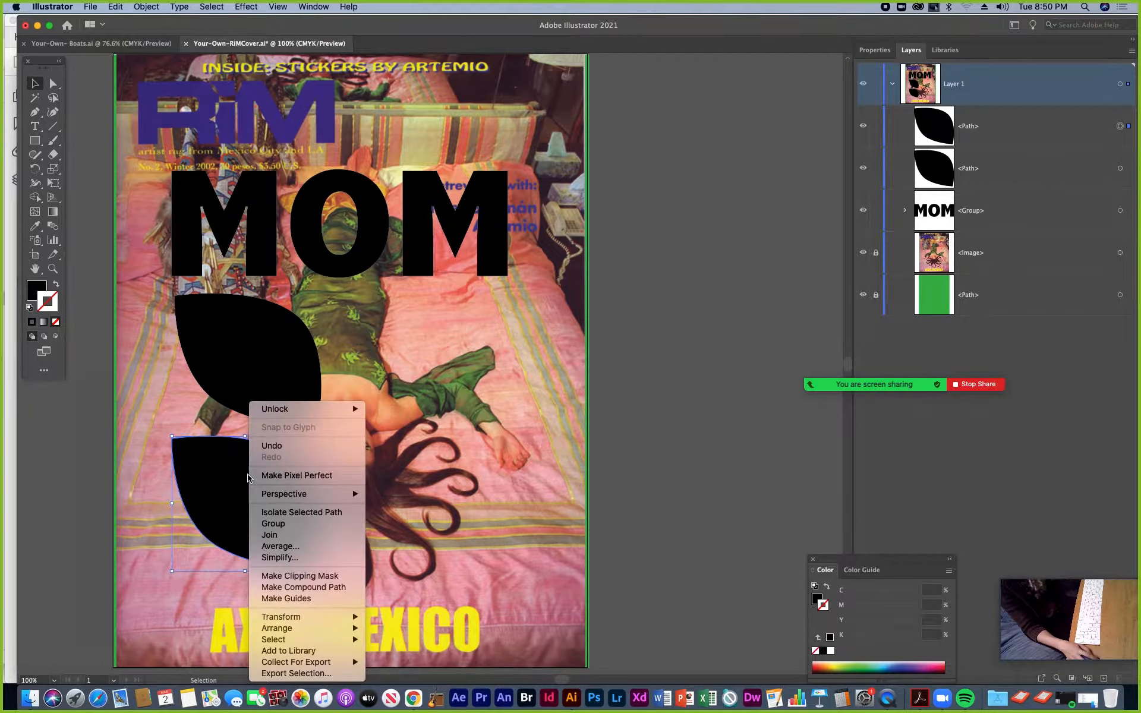
mouse_move(297, 617)
click(390, 615)
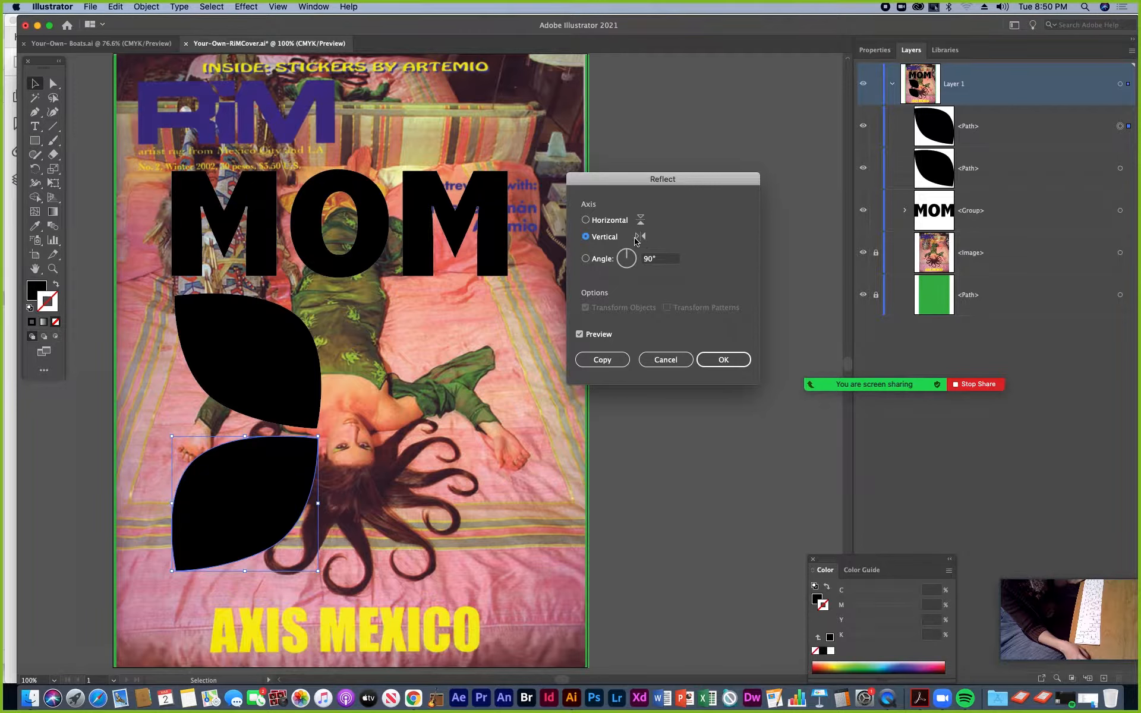
click(585, 237)
click(733, 366)
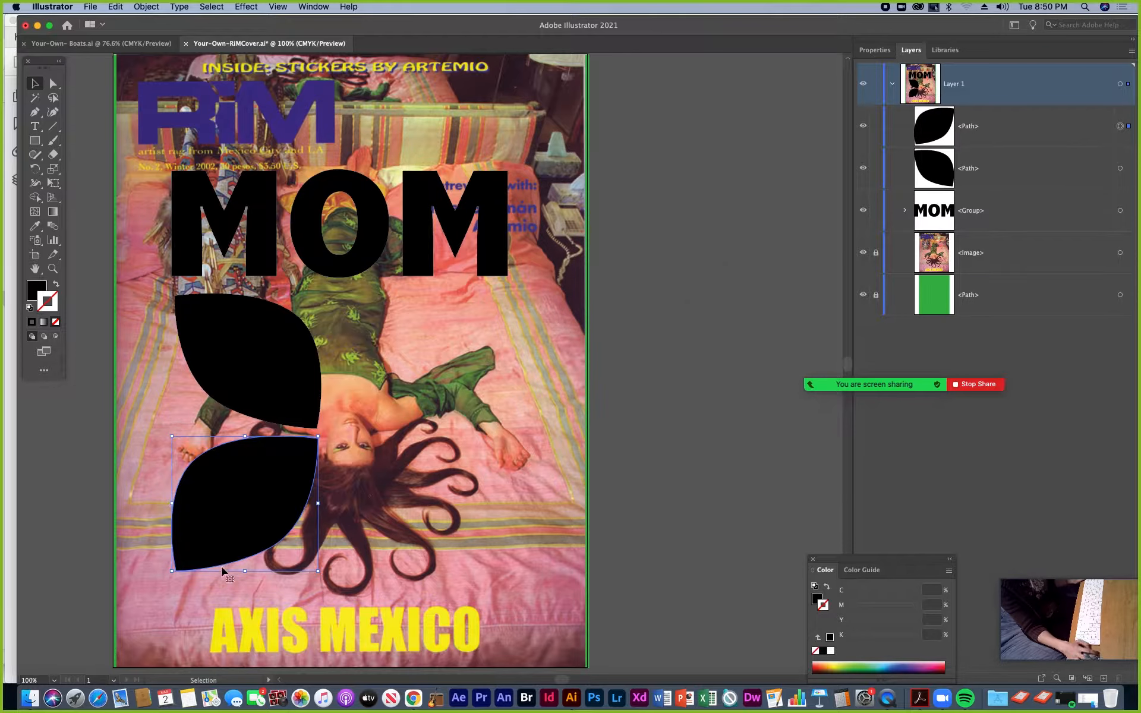
Step: Stretch the reflected lower shape slightly downward and to the left, then select the upper shape
drag(246, 571, 247, 588)
mouse_move(172, 512)
mouse_down()
mouse_move(181, 512)
mouse_move(165, 512)
mouse_up()
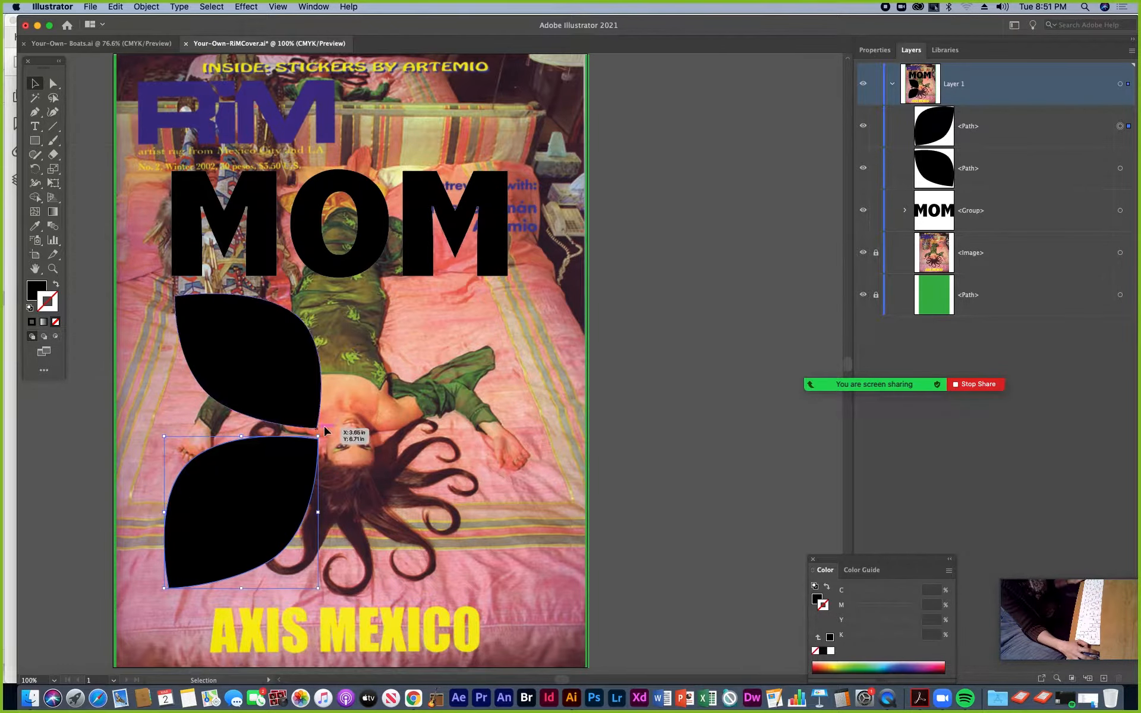
click(283, 357)
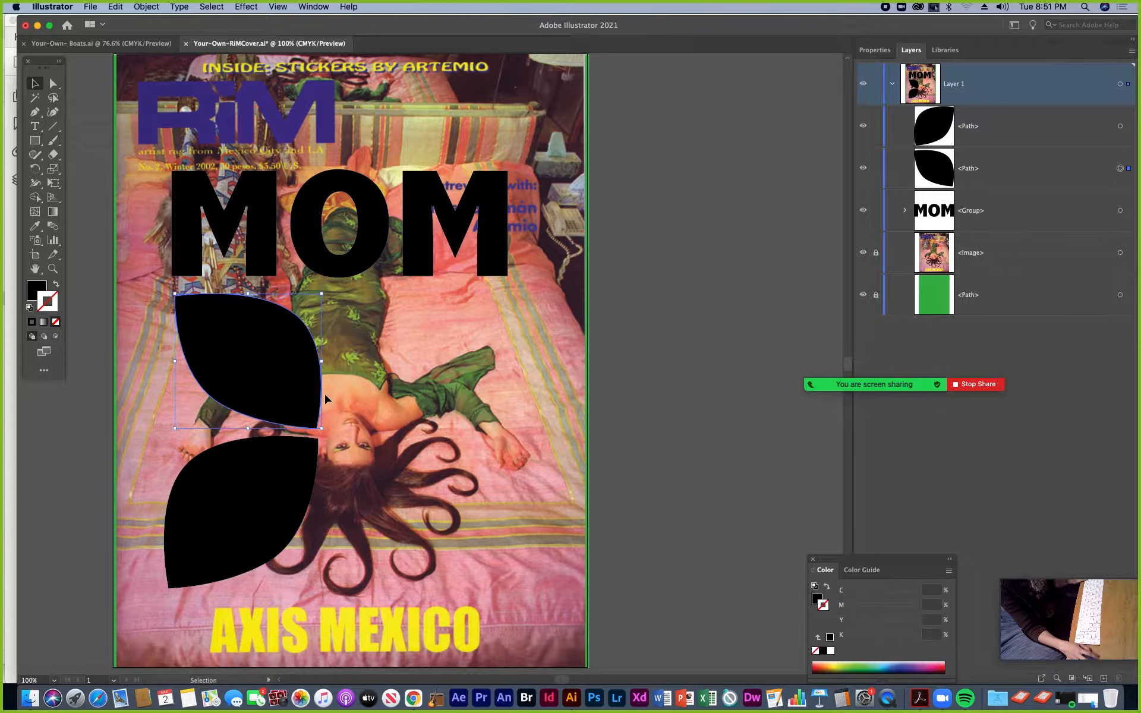
Step: Draw the left half of a slim butterfly body with the Pen tool beside the wings, with a rounded head and two tapering segments
key(z)
click(356, 414)
drag(355, 414, 287, 365)
click(35, 111)
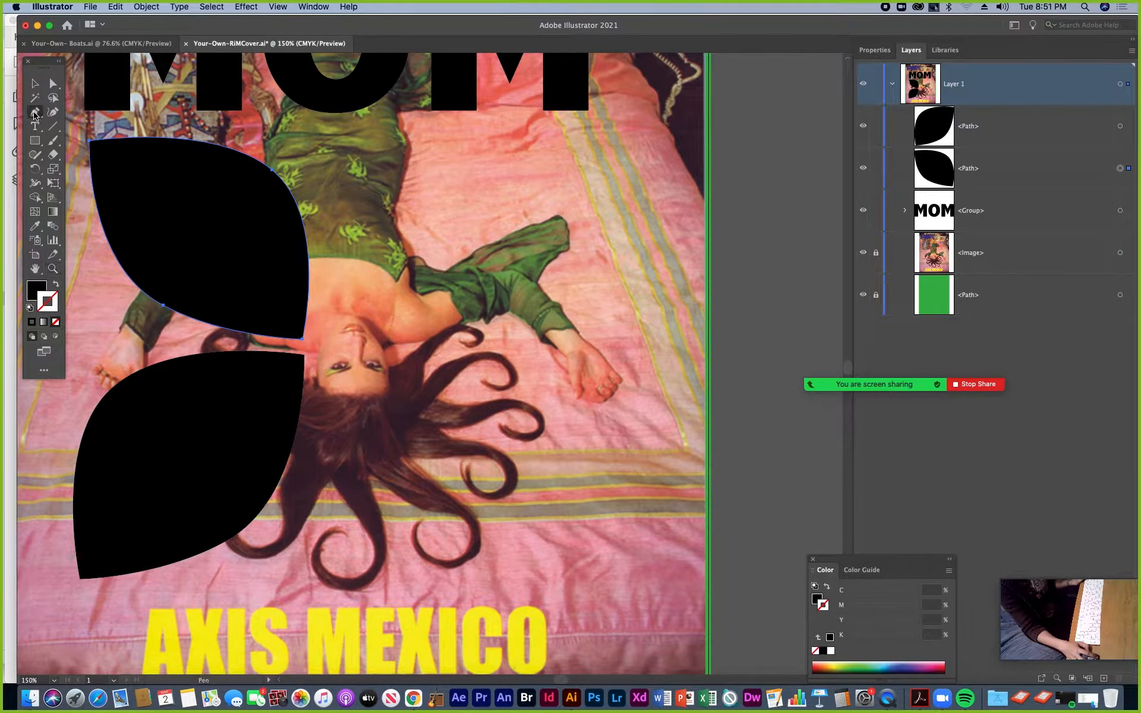
click(342, 196)
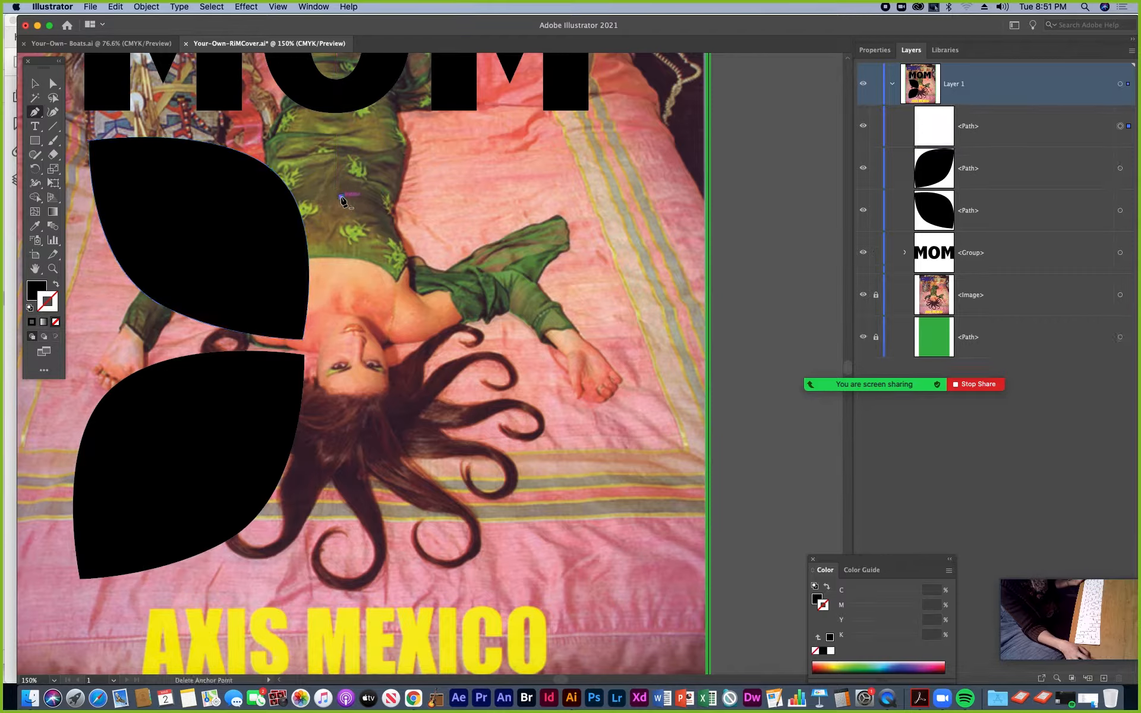
drag(325, 208, 343, 231)
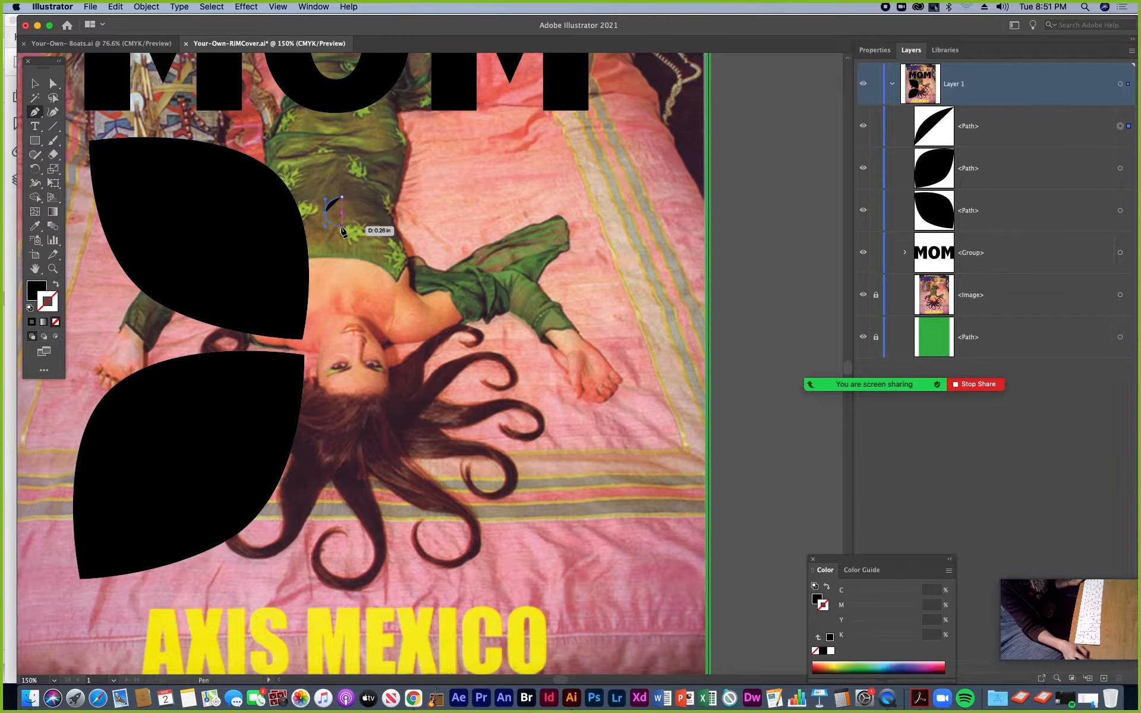
drag(341, 229, 328, 284)
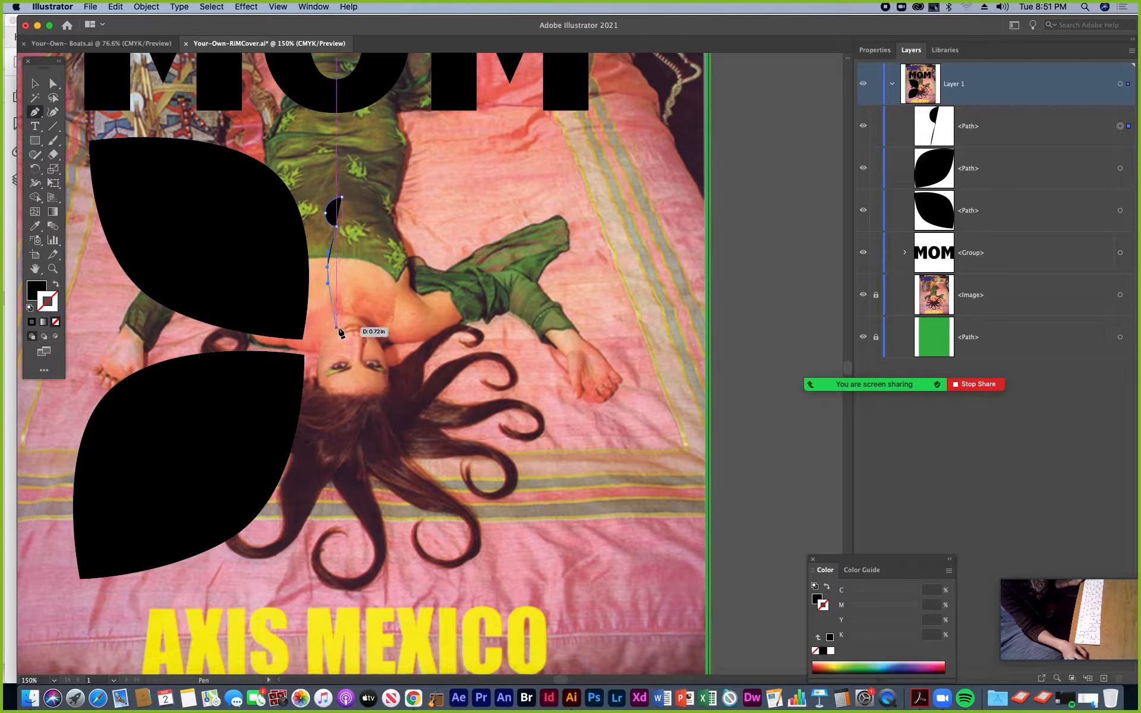
drag(337, 328, 342, 329)
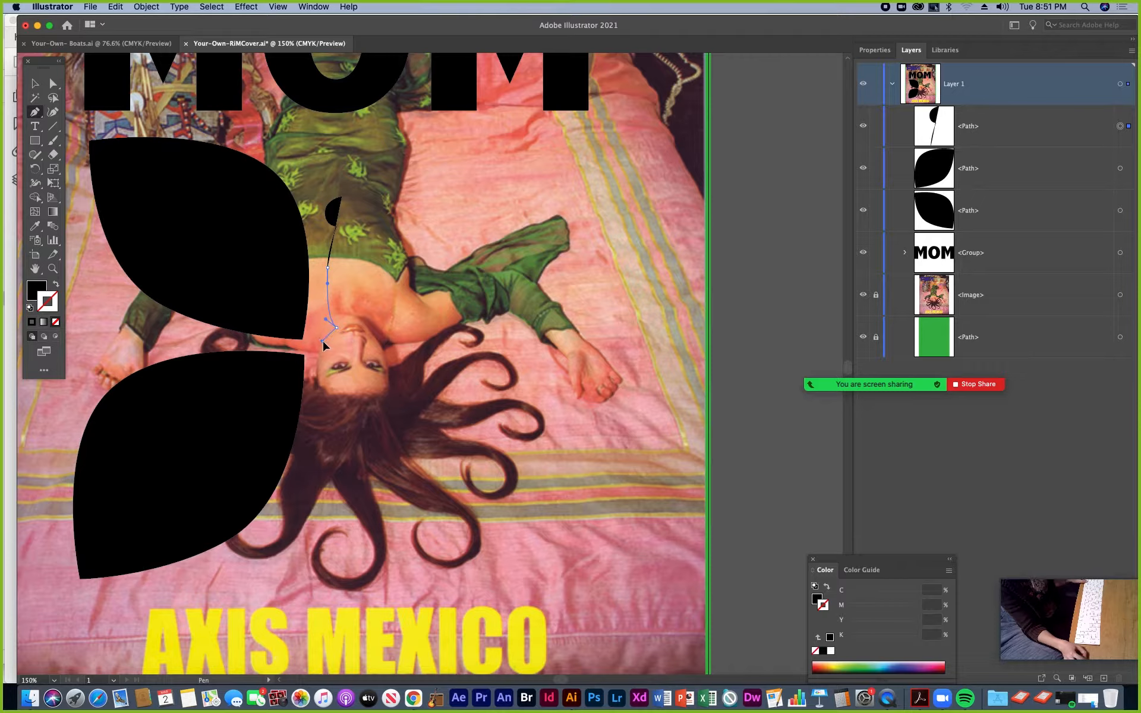
drag(323, 341, 322, 341)
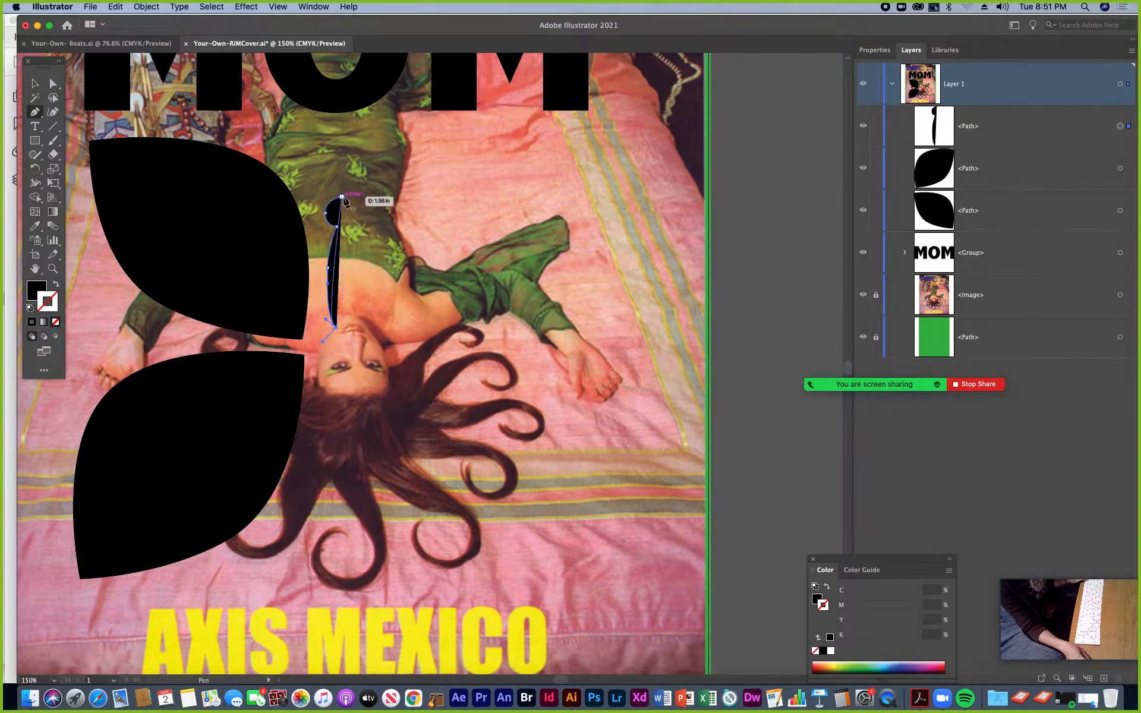
drag(341, 437, 359, 444)
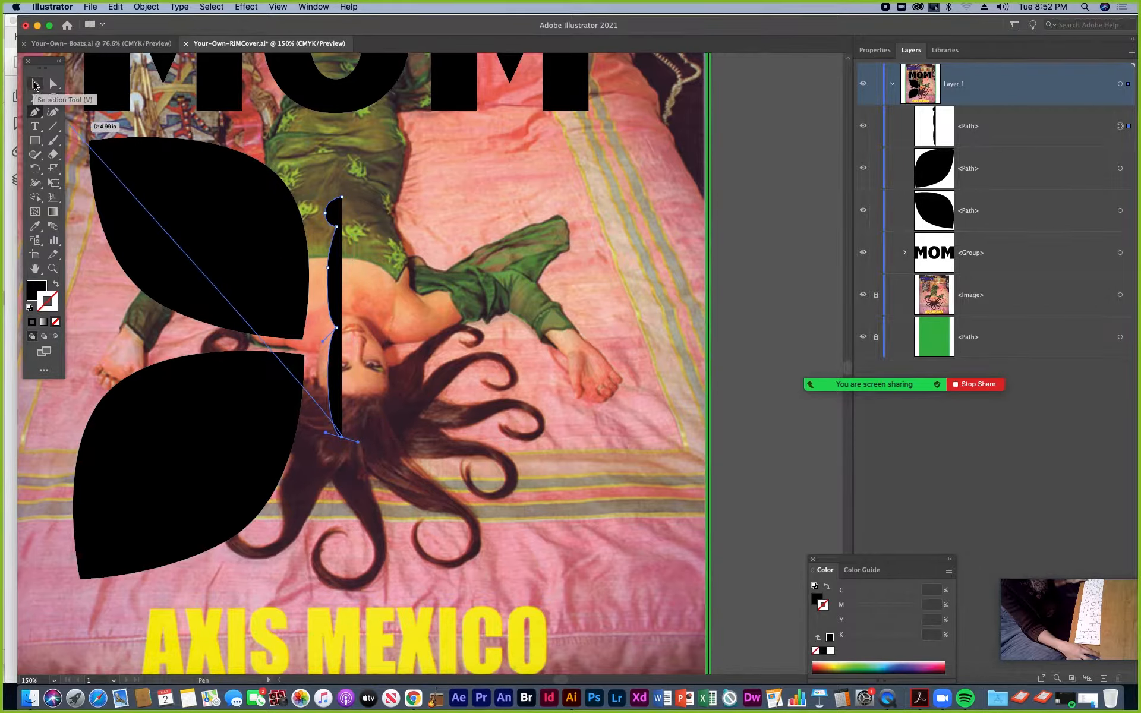
Step: Reflect a copy of the half body across the vertical axis and place it against the original's straight edge
click(33, 85)
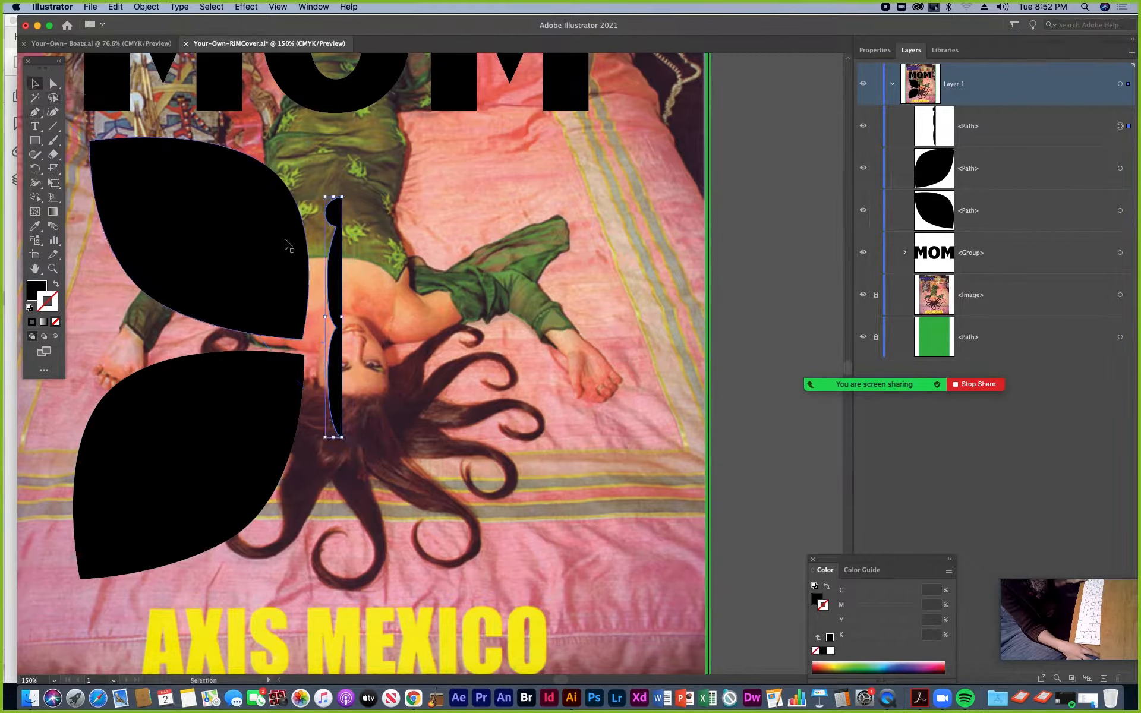
right_click(337, 271)
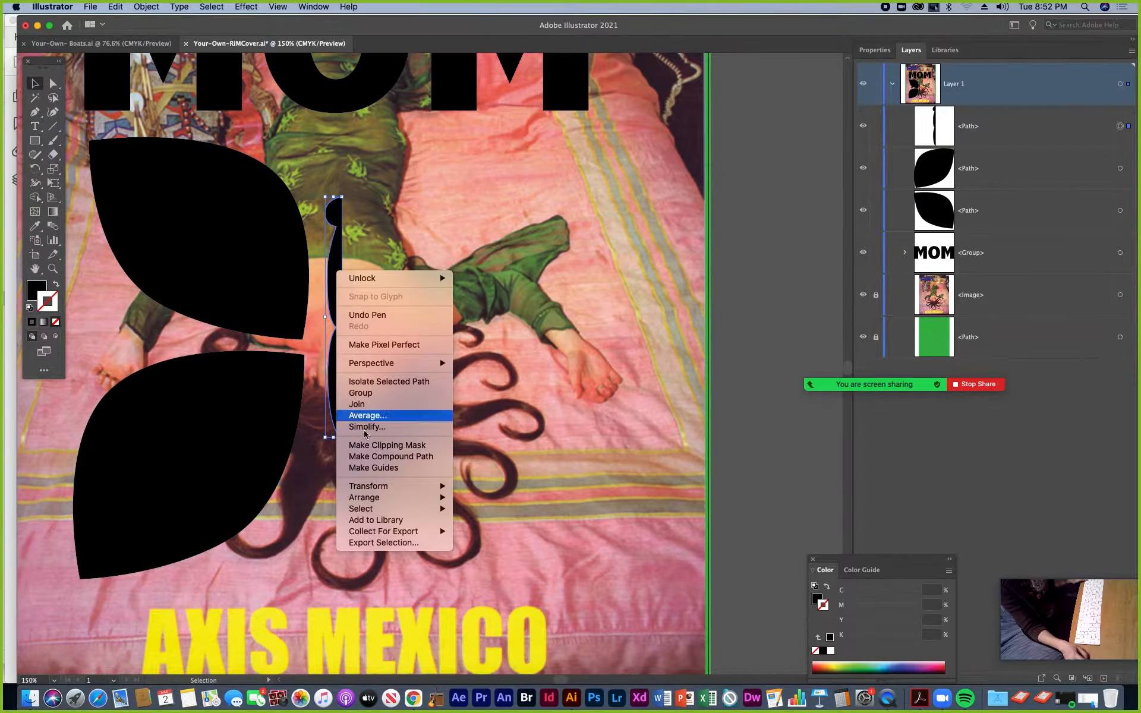
mouse_move(381, 487)
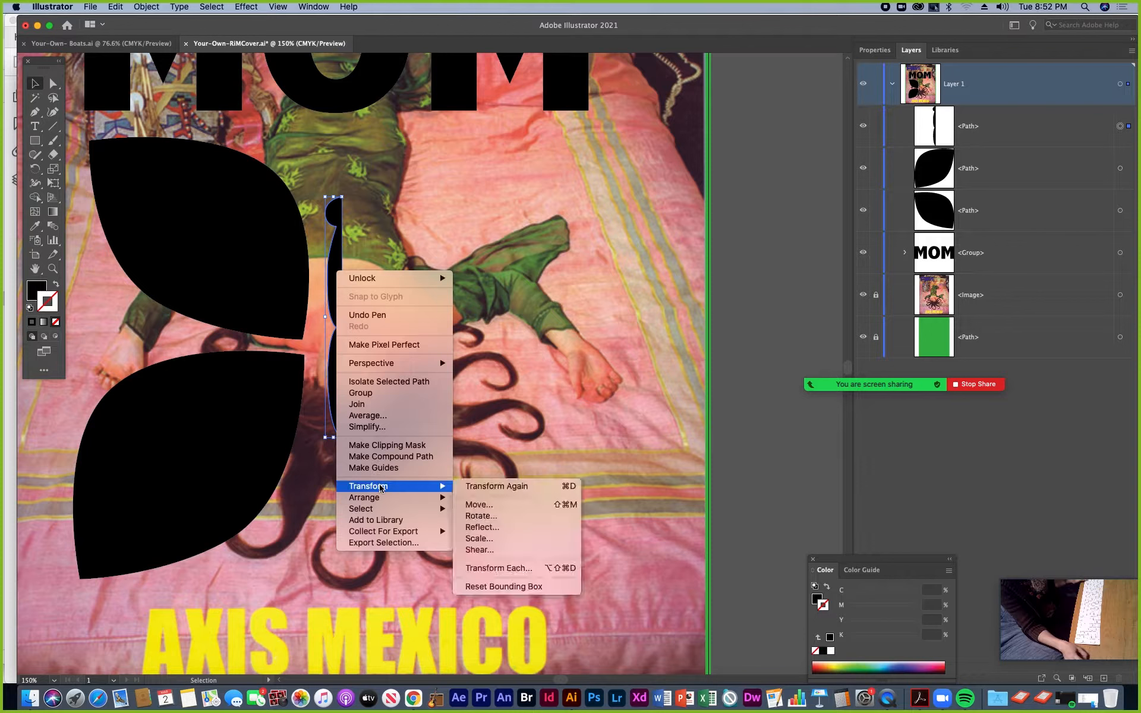
click(479, 527)
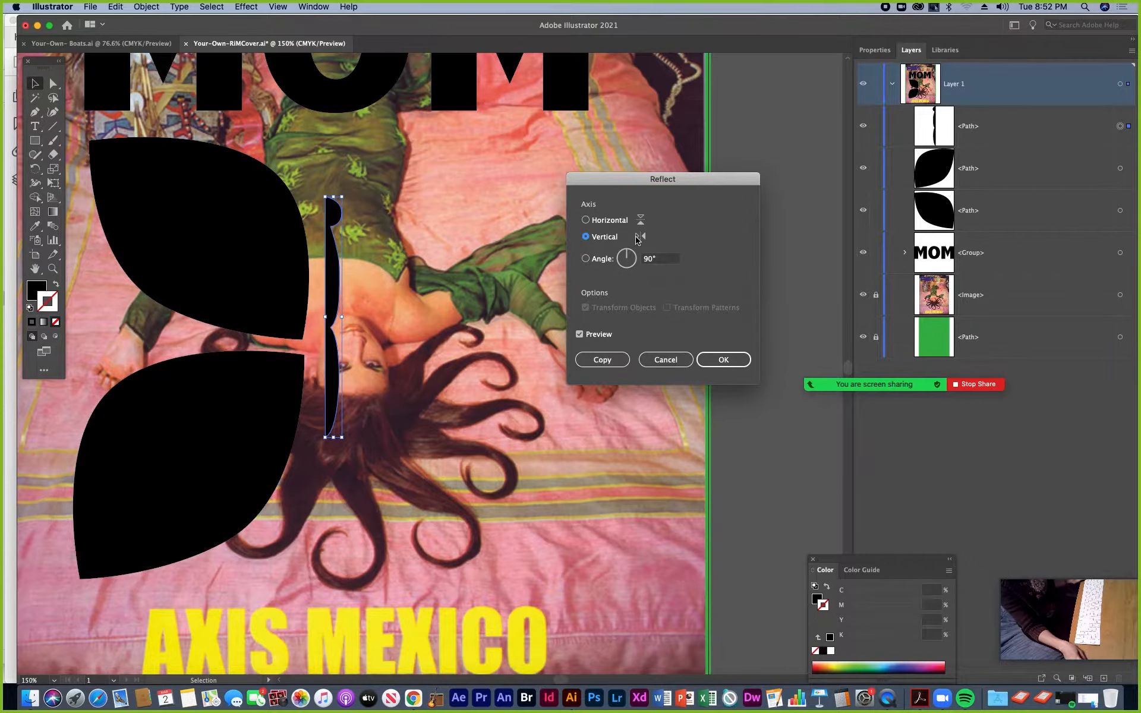
click(602, 360)
drag(332, 294, 350, 292)
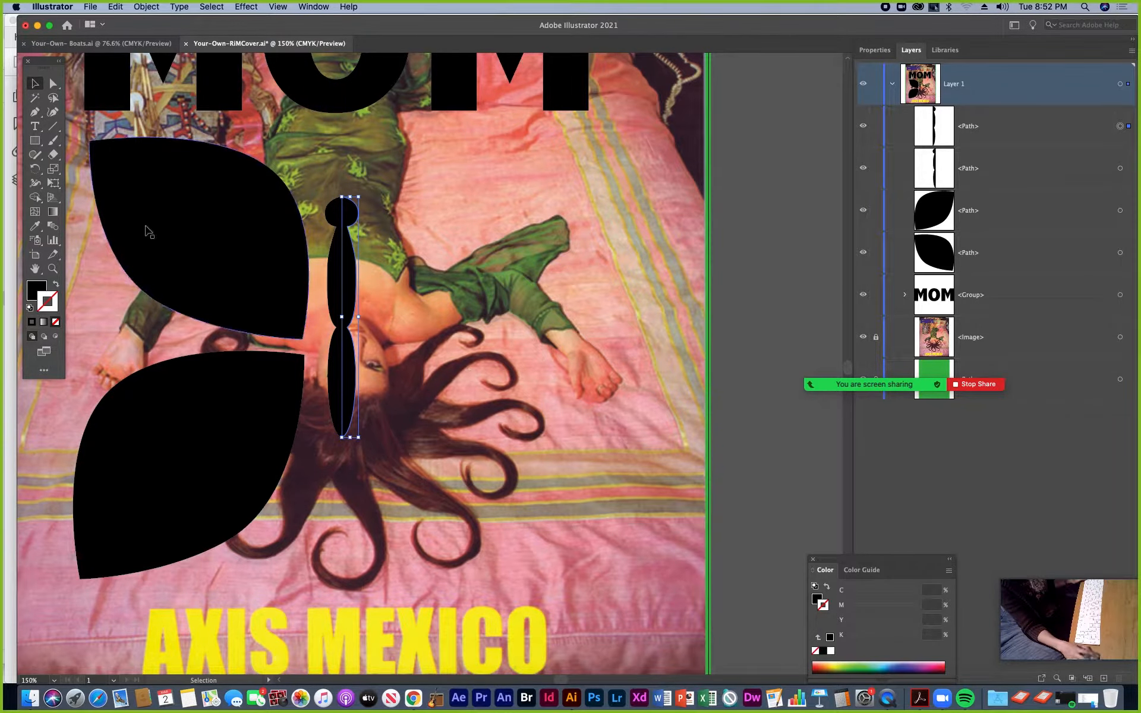
Step: Join the two body halves at their top endpoints on the head
click(53, 269)
click(348, 202)
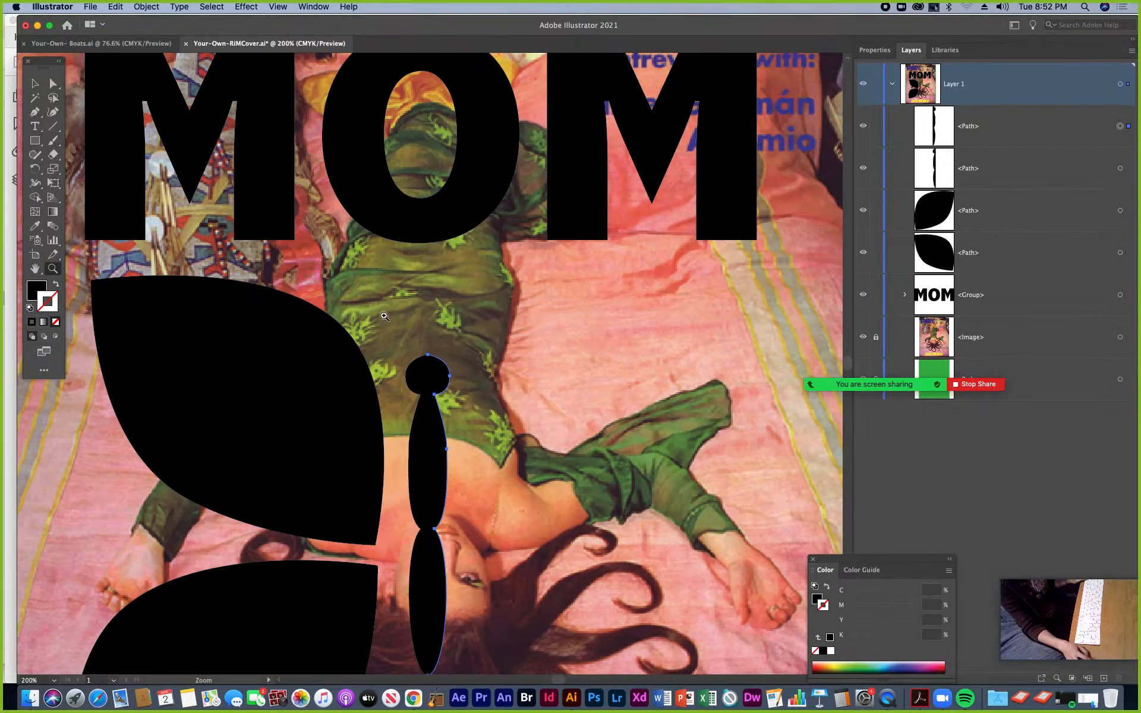
click(438, 387)
click(429, 357)
click(426, 318)
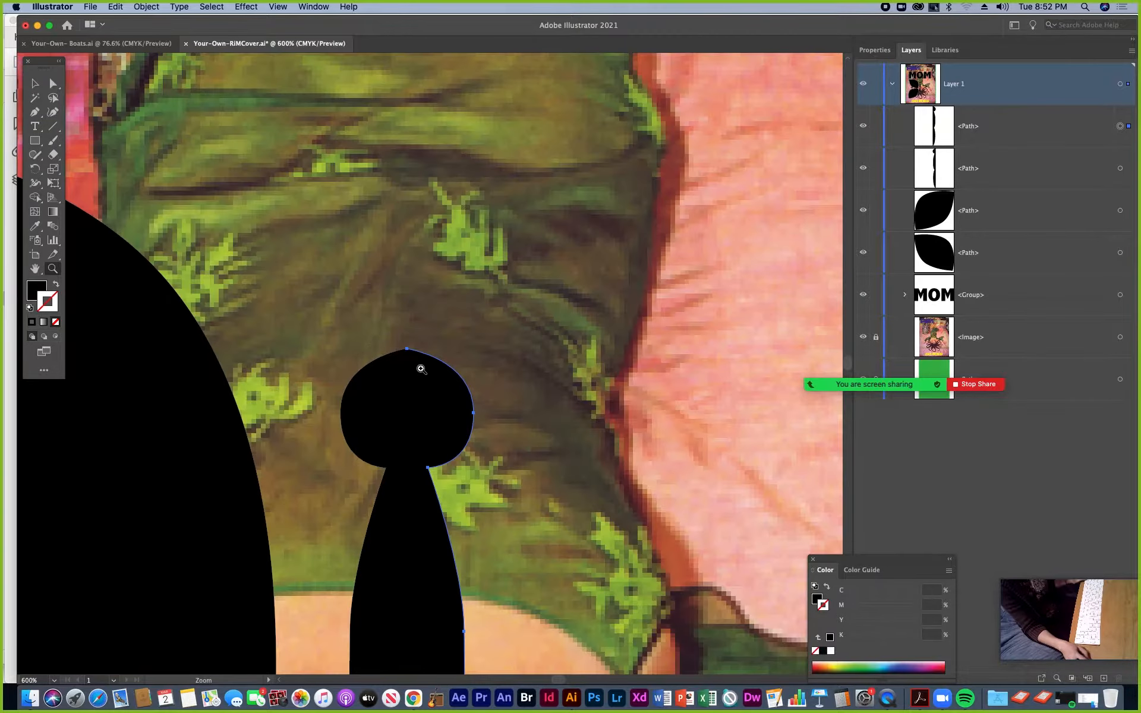
click(59, 85)
click(382, 365)
mouse_move(423, 369)
mouse_down()
mouse_move(430, 379)
mouse_move(421, 369)
mouse_up()
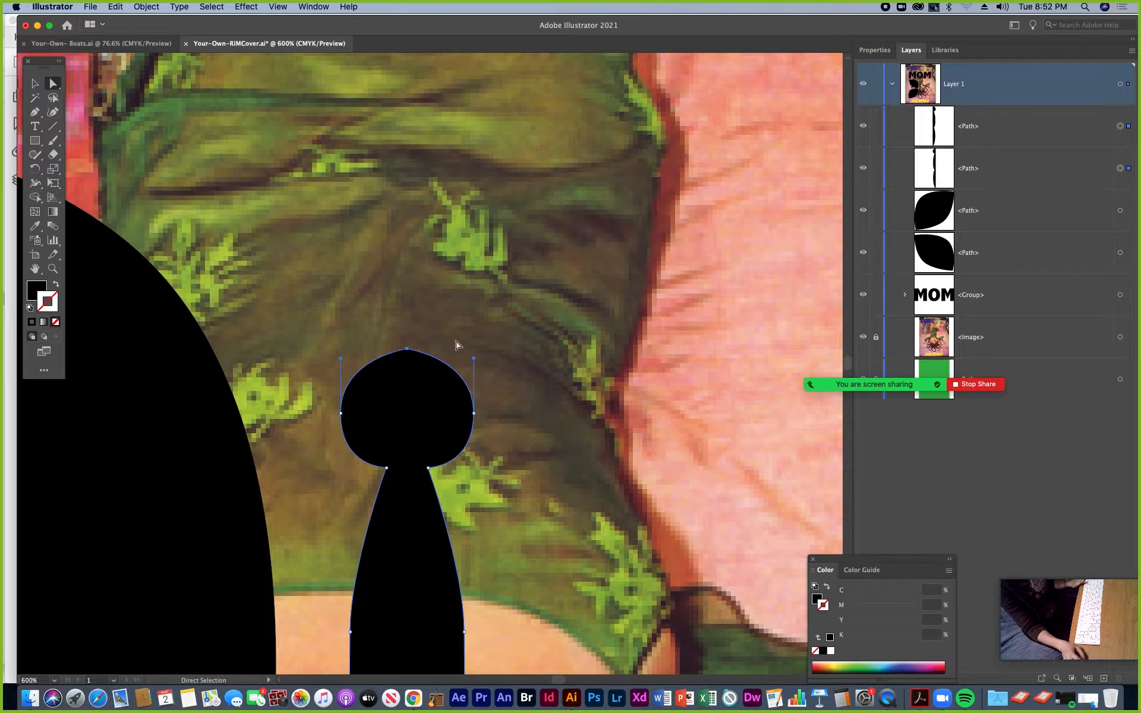
key(super+j)
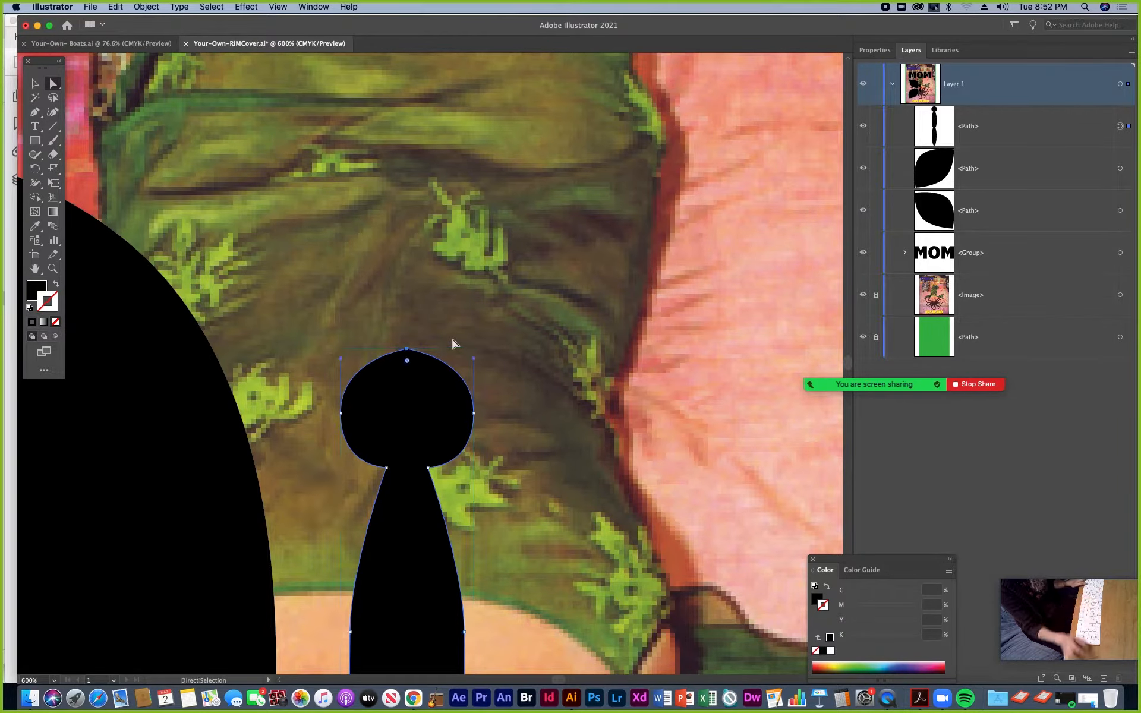
Step: Join the two body halves at their bottom endpoints to close the body shape
key(super+minus)
key(super+minus)
key(super+minus)
drag(437, 499, 407, 312)
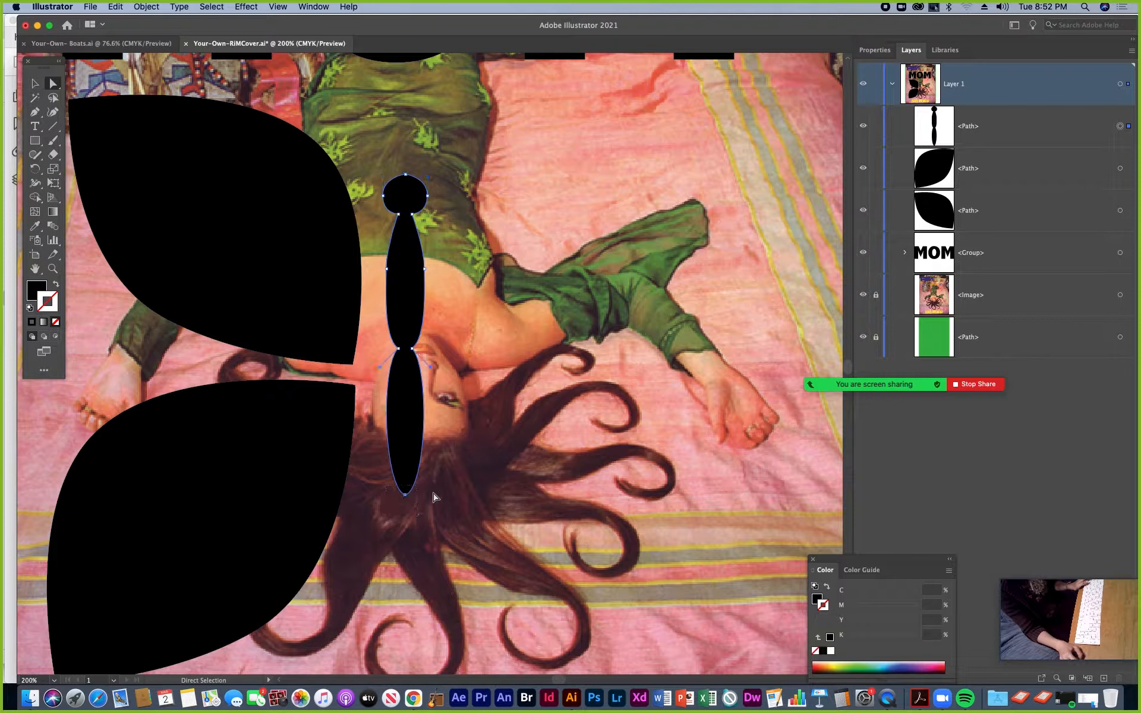
key(super+j)
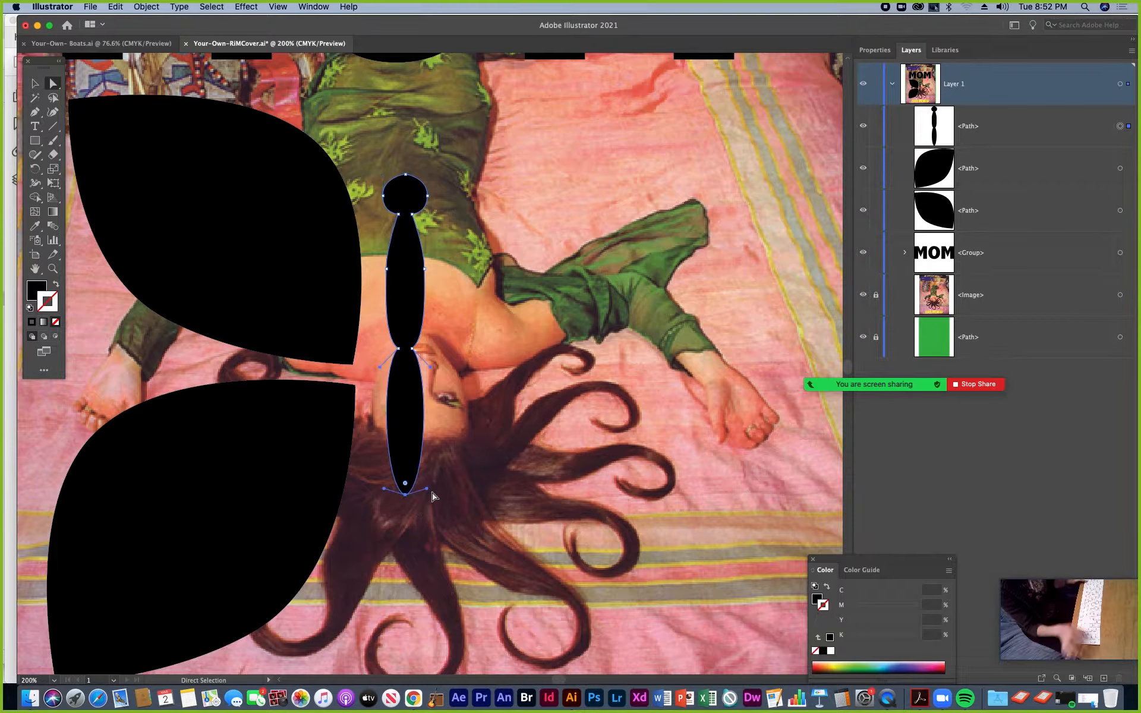
key(v)
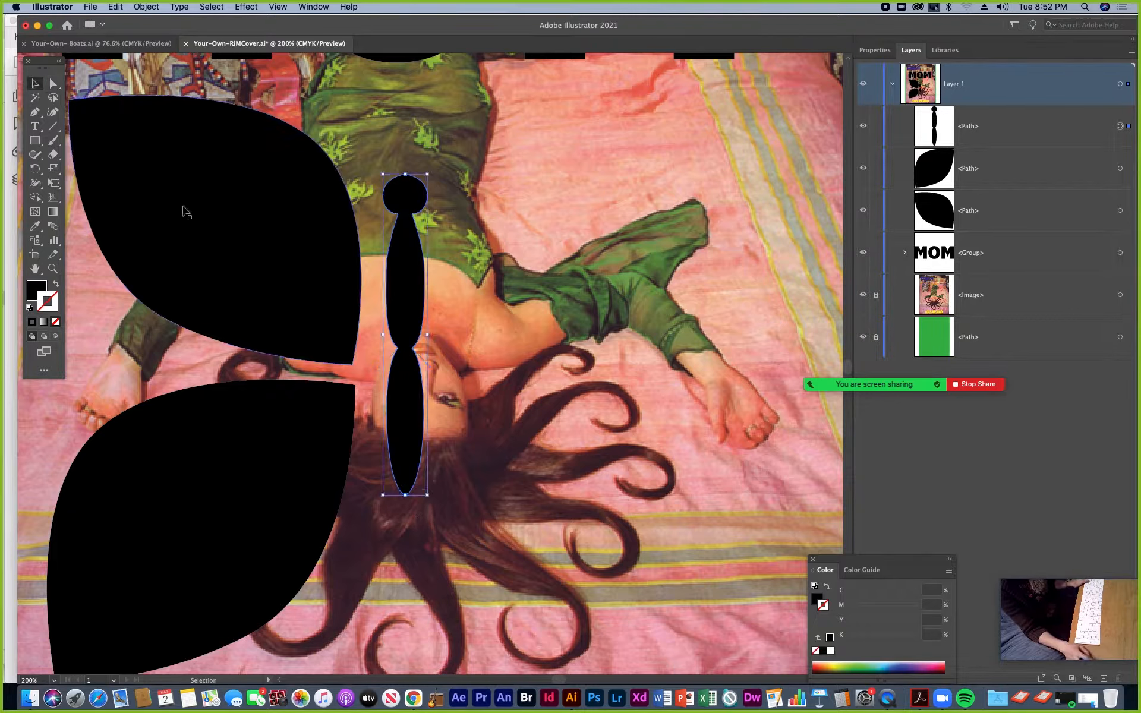
Step: Draw an open V-shaped antennae path with no fill and a black stroke, and position it centred just above the butterfly's head
click(52, 268)
click(420, 184)
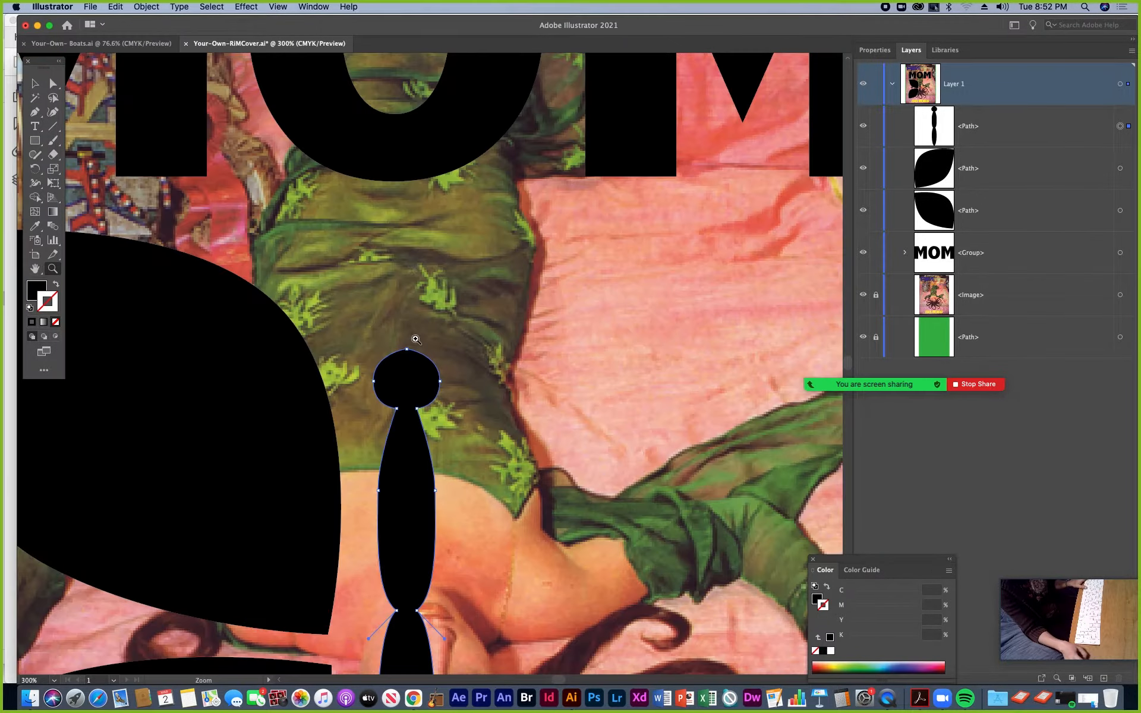
click(415, 339)
drag(410, 369, 383, 323)
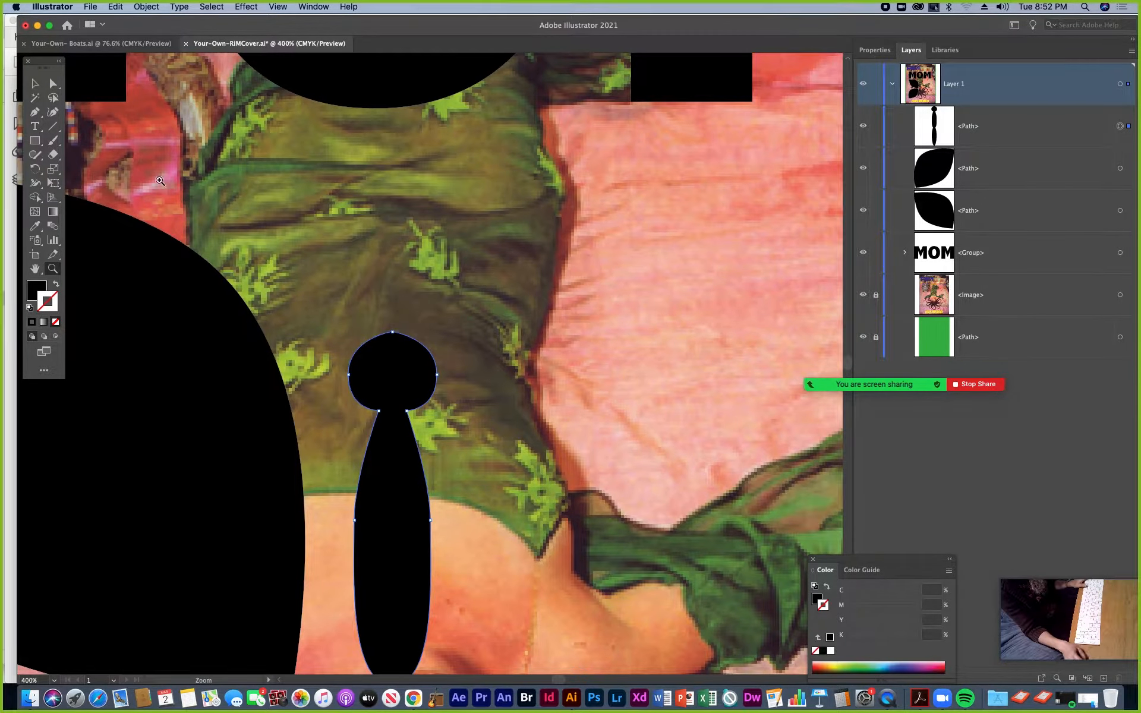
click(36, 114)
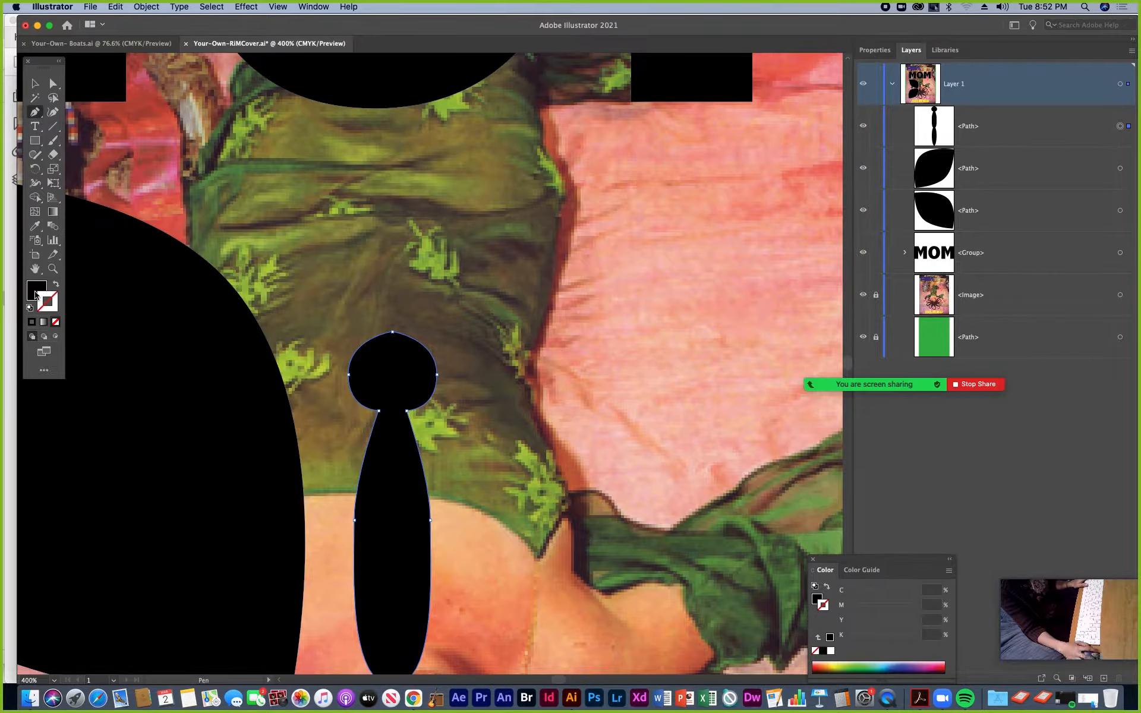
click(35, 83)
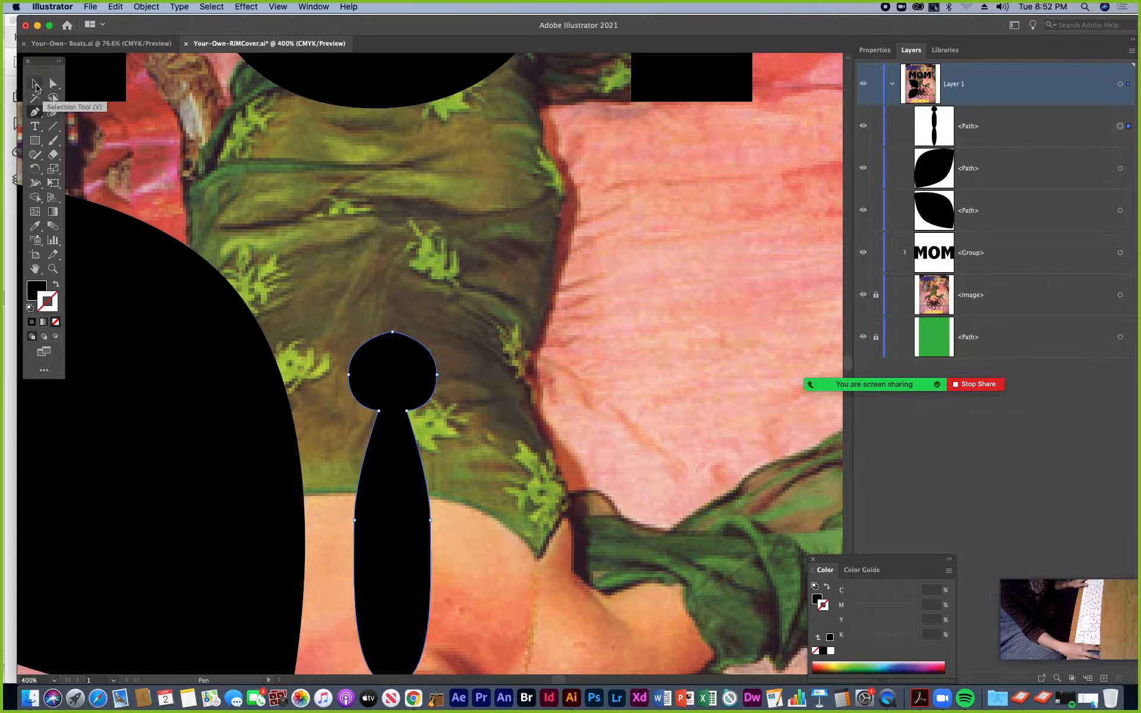
click(318, 259)
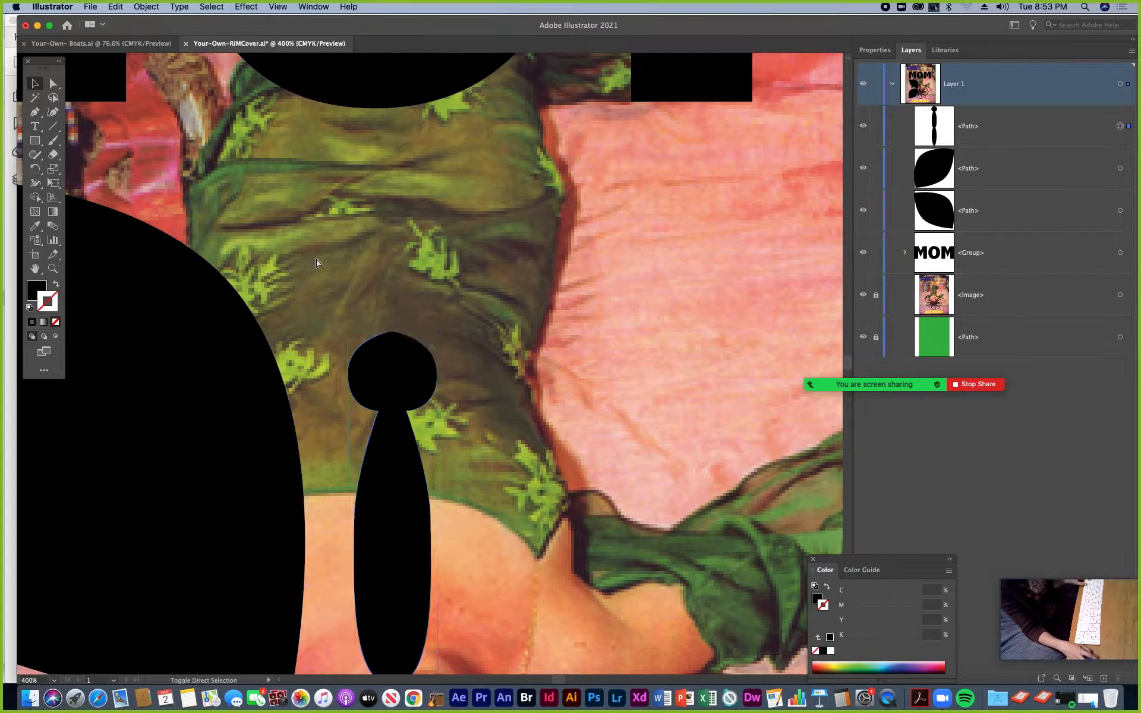
click(56, 285)
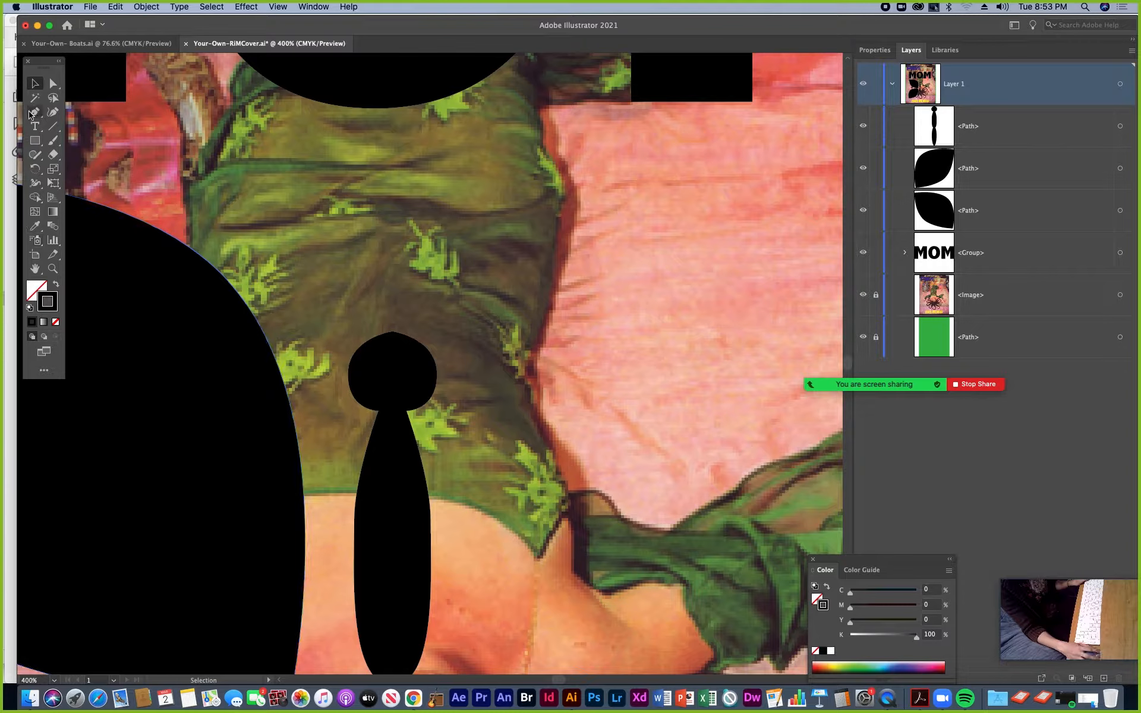
click(35, 113)
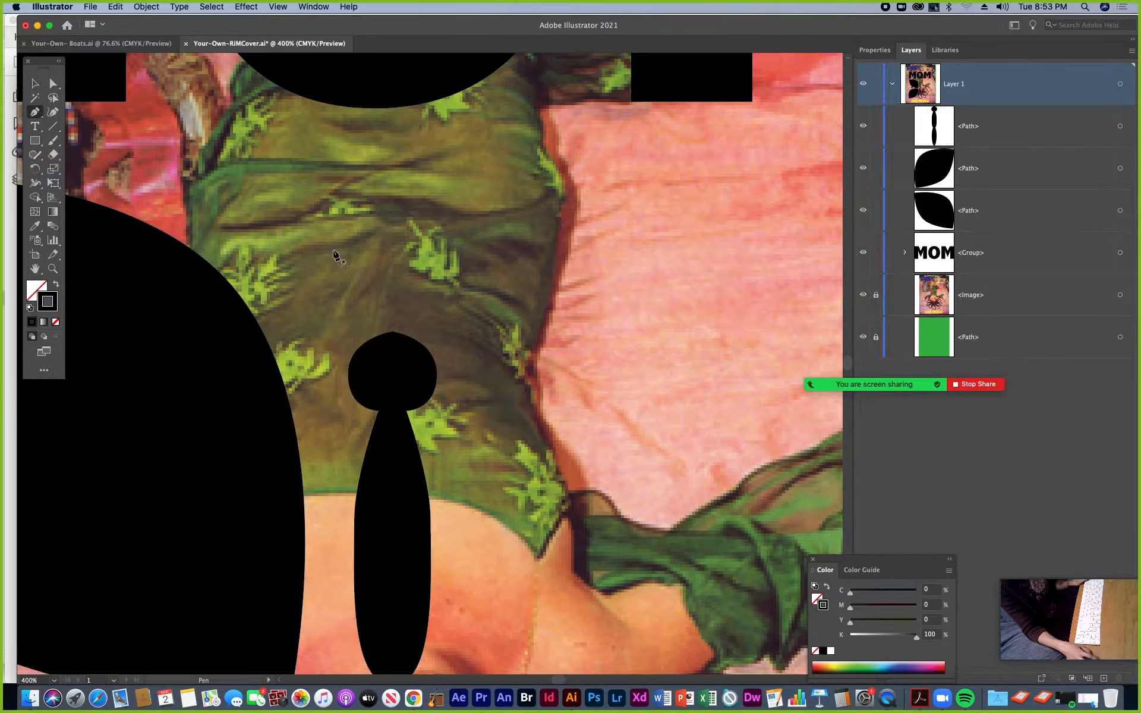
click(336, 254)
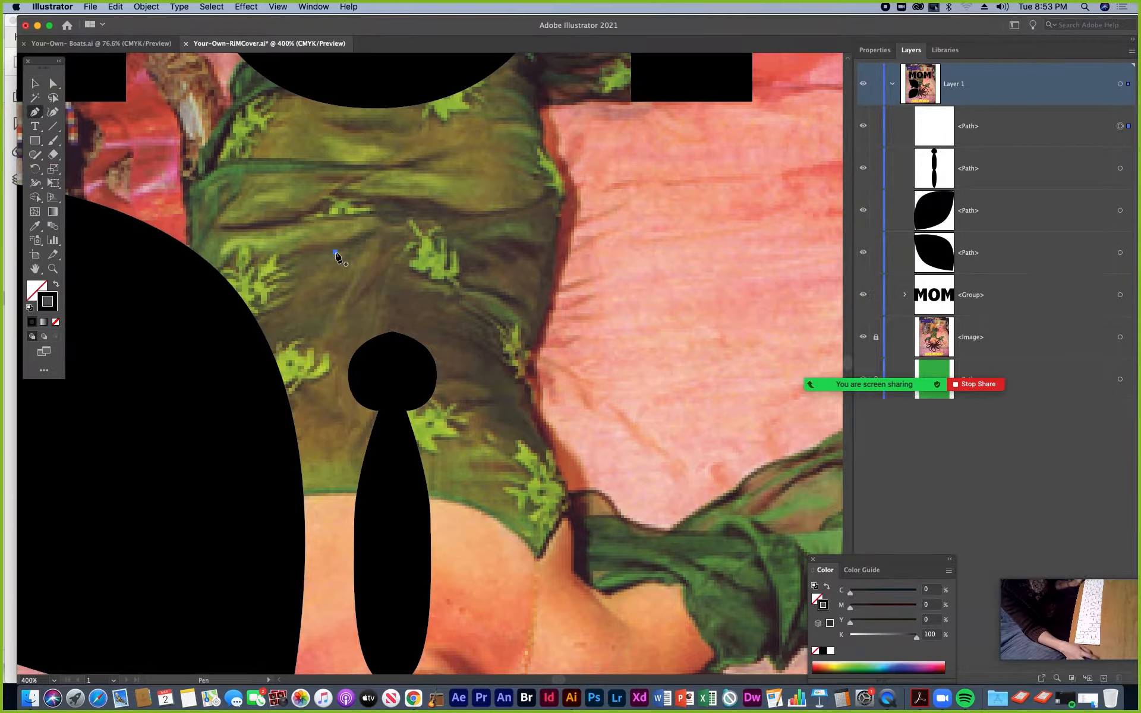
click(394, 311)
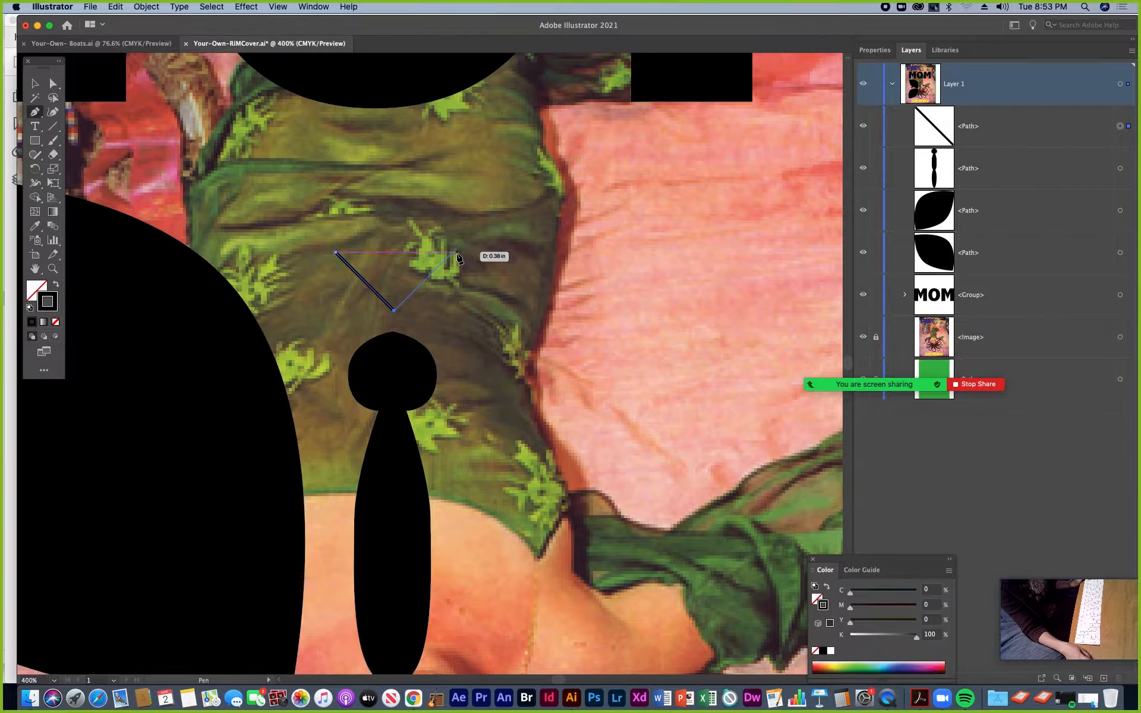
click(454, 254)
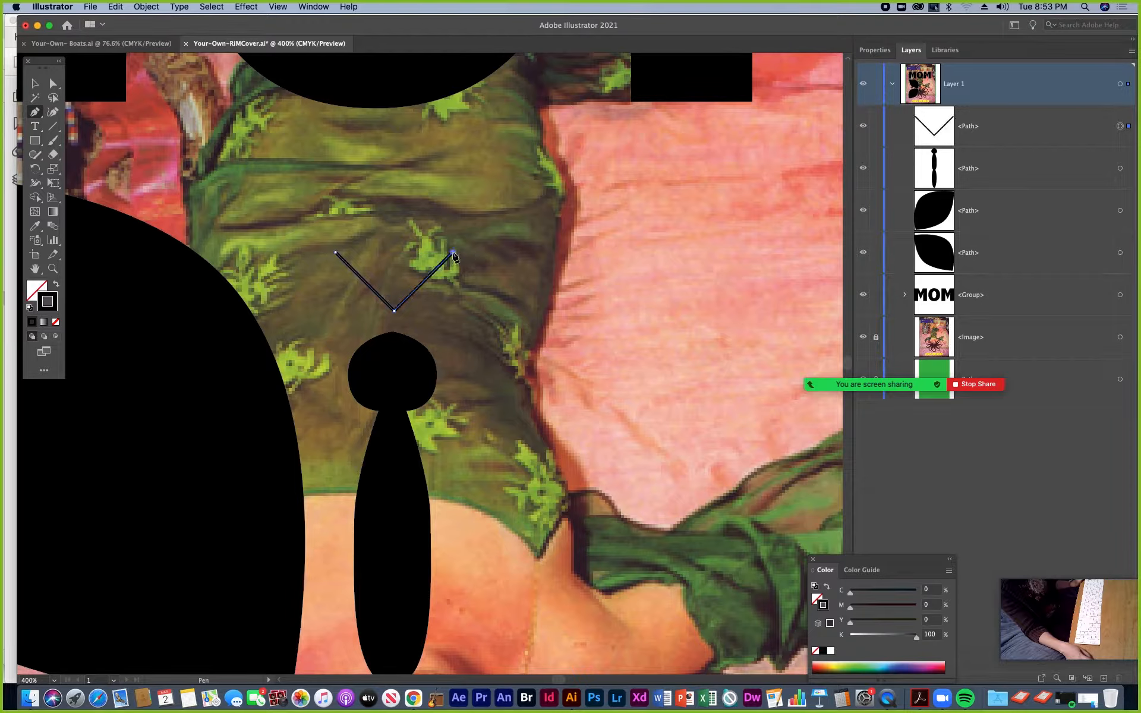
click(37, 85)
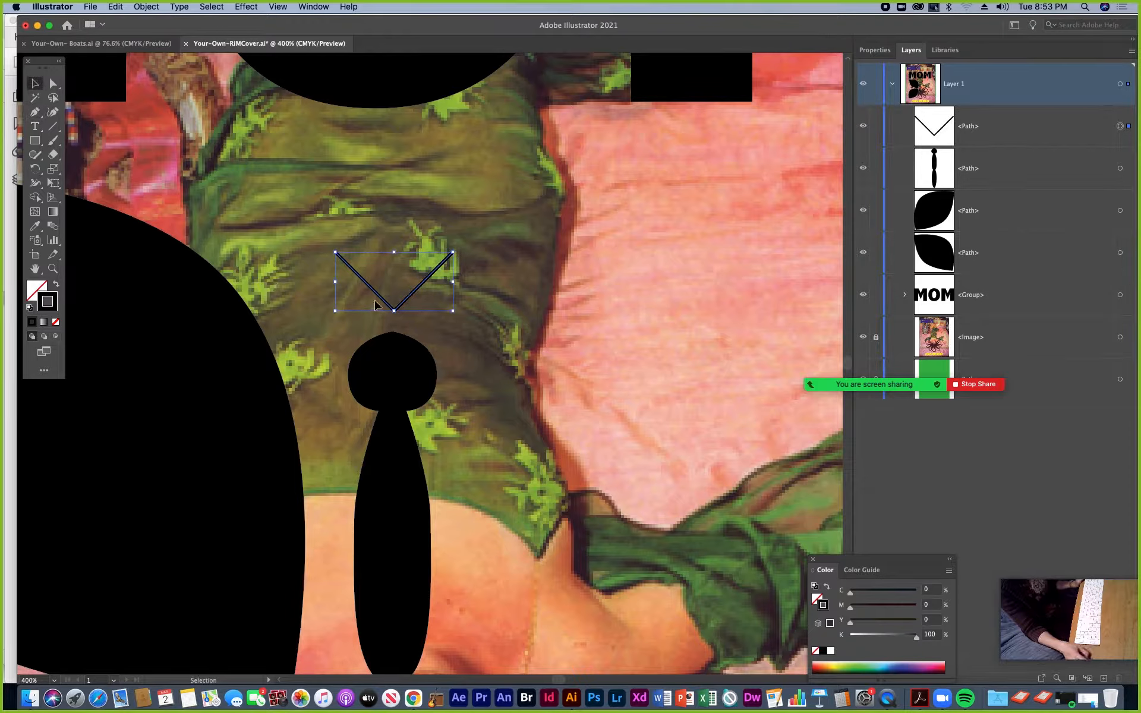
drag(374, 296, 374, 309)
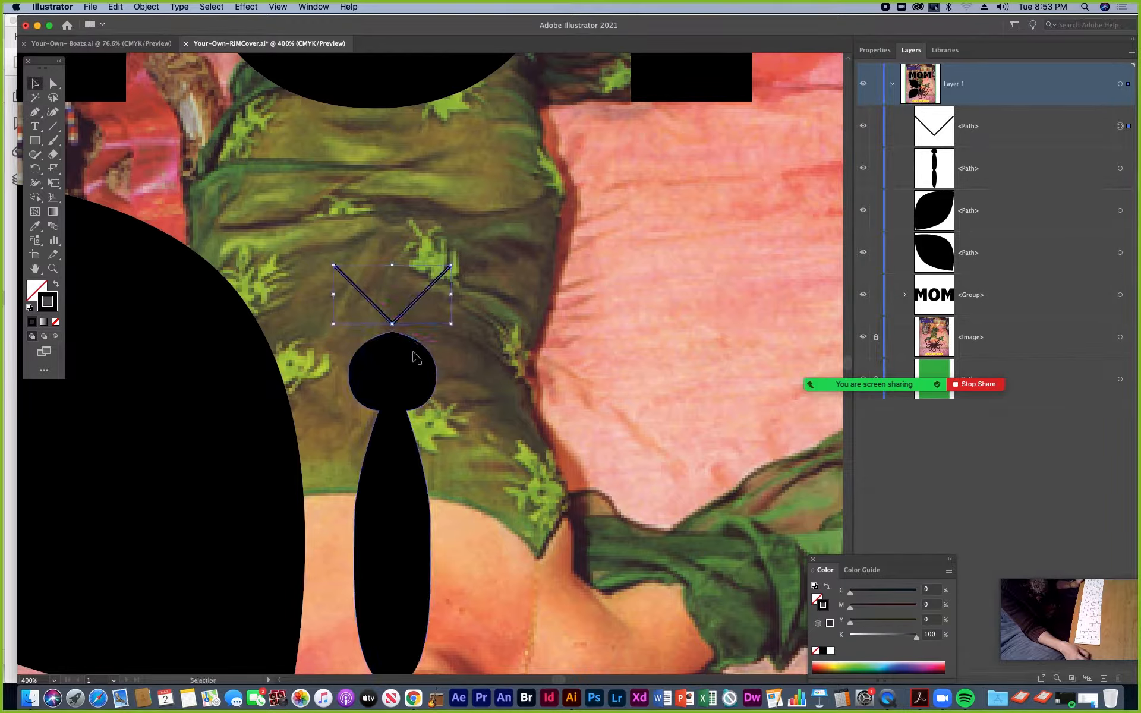
Step: Examine the antennae against the whole butterfly, and inspect them up close above the head
key(super+minus)
key(super+minus)
key(super+minus)
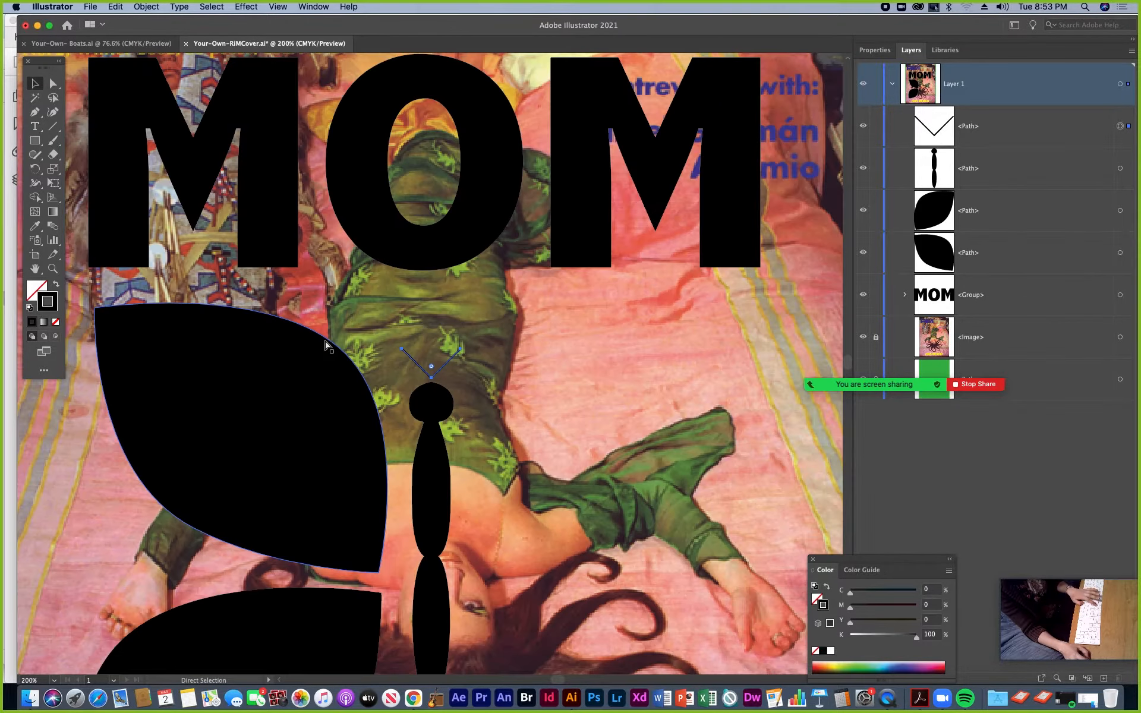
drag(486, 379, 389, 317)
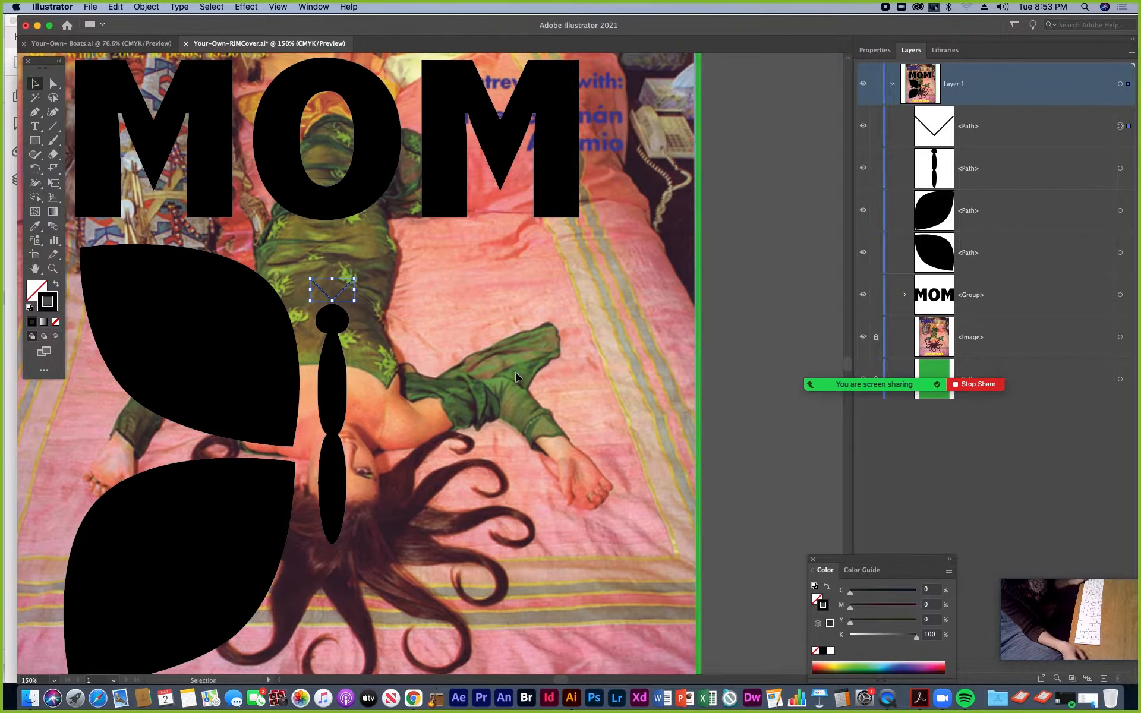
key(a)
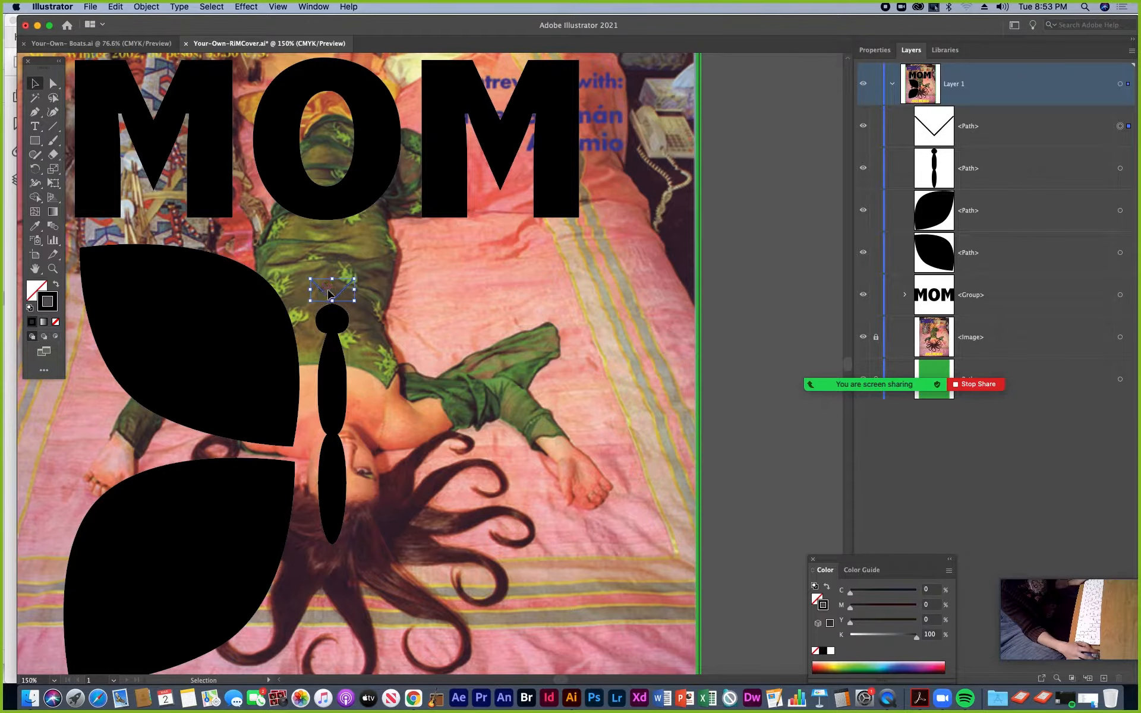
key(super+equal)
key(super+equal)
key(super+equal)
key(super+equal)
key(v)
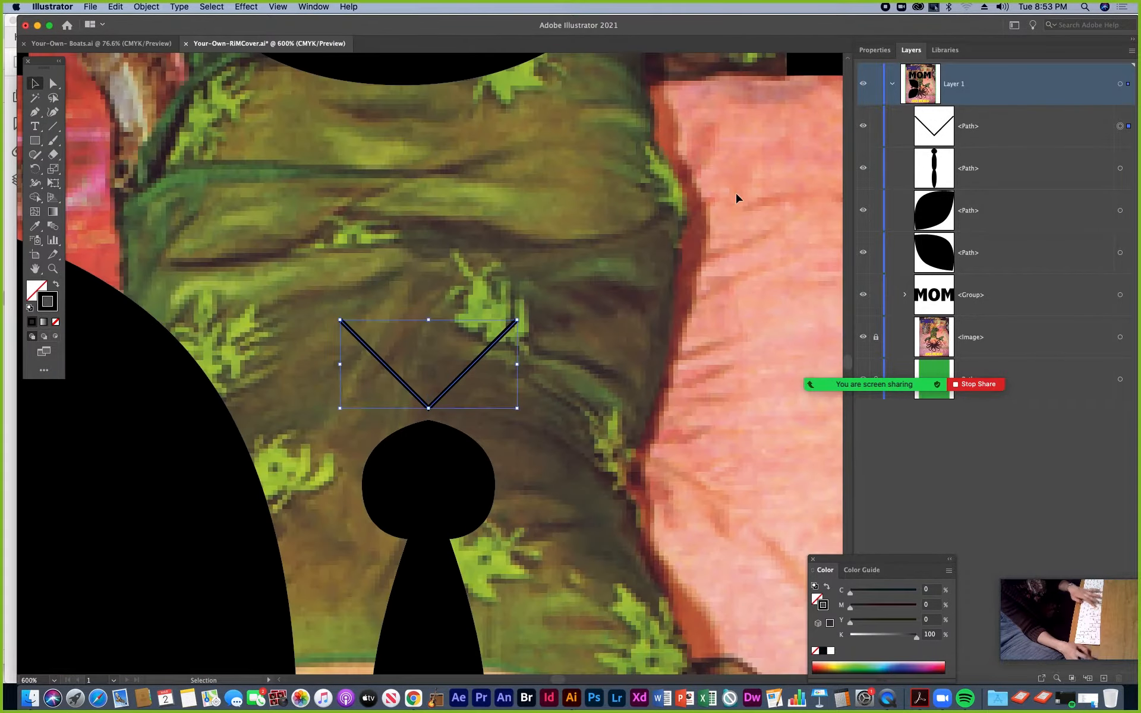
Step: Add the filled-circle Arrow 21 arrowhead to the start point of the antennae path's stroke
click(885, 53)
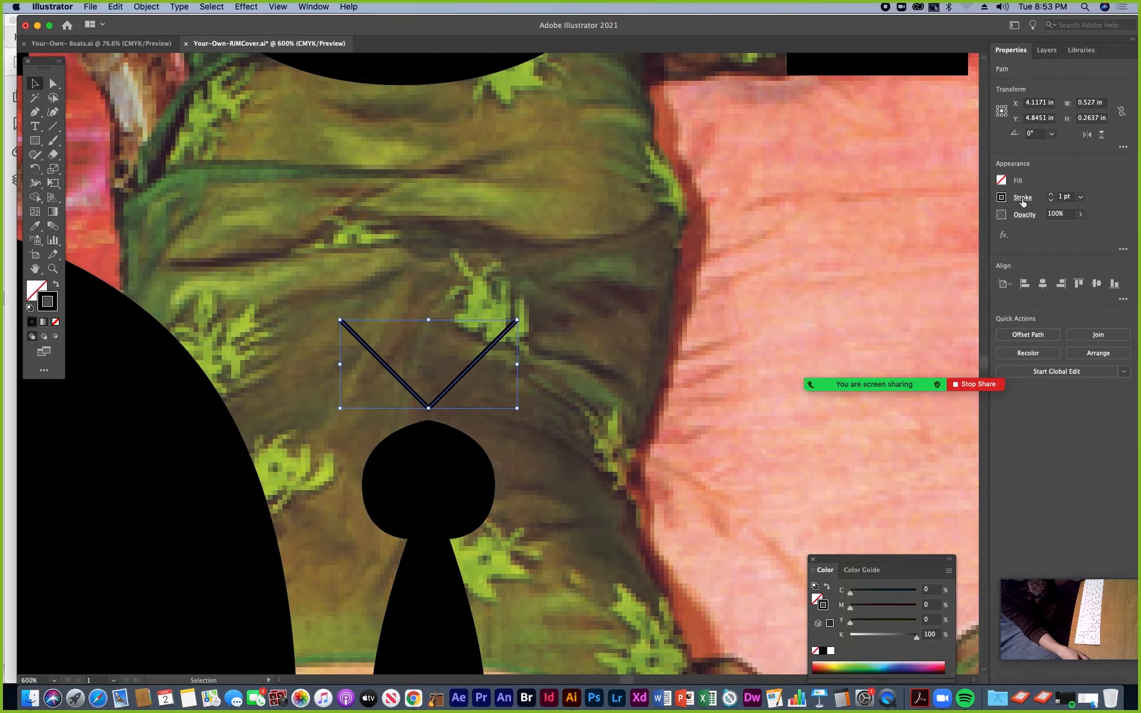
click(1017, 190)
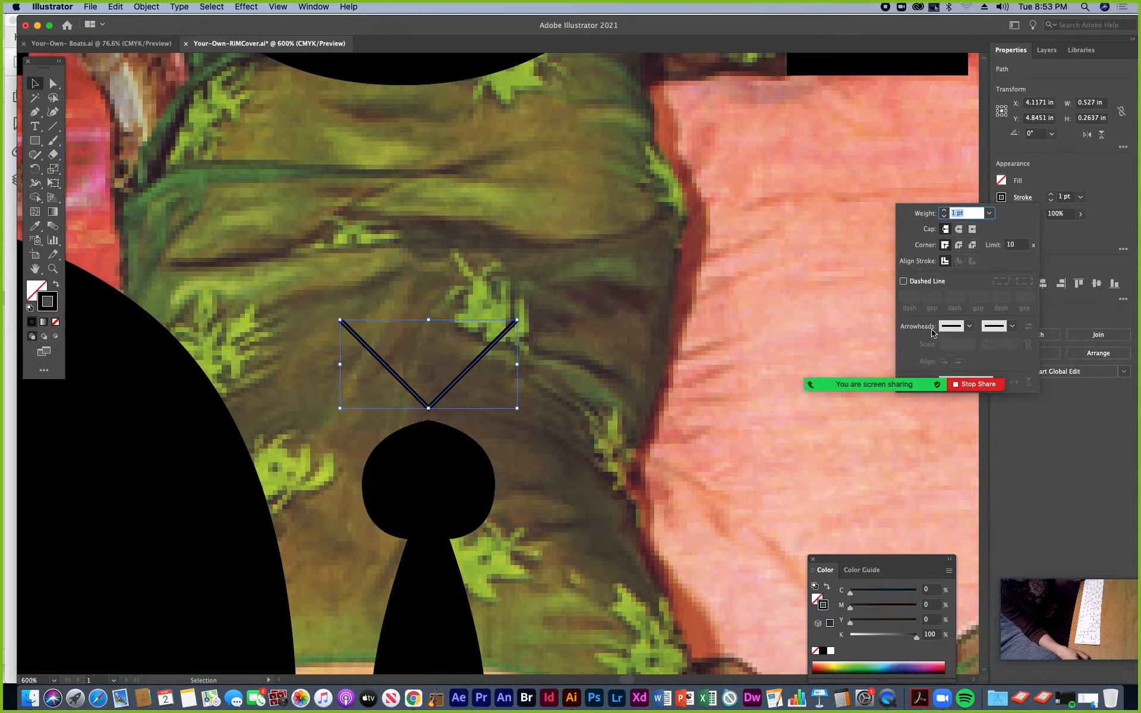
click(969, 326)
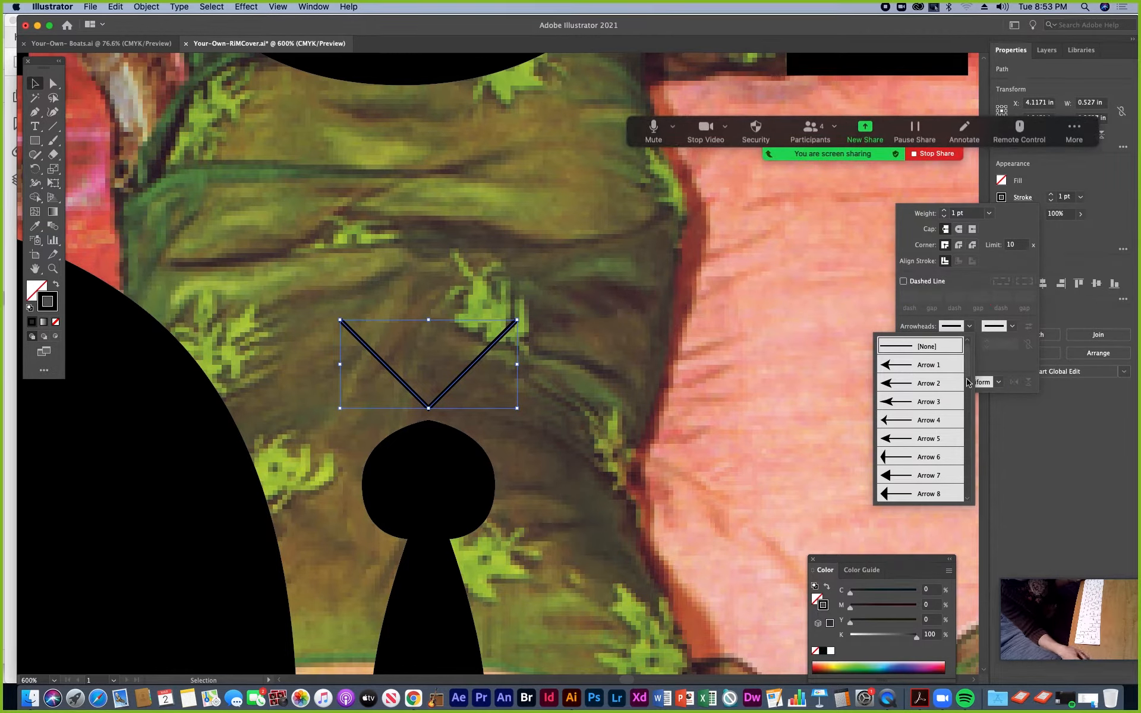
scroll(969, 405, down, 3)
scroll(969, 406, down, 3)
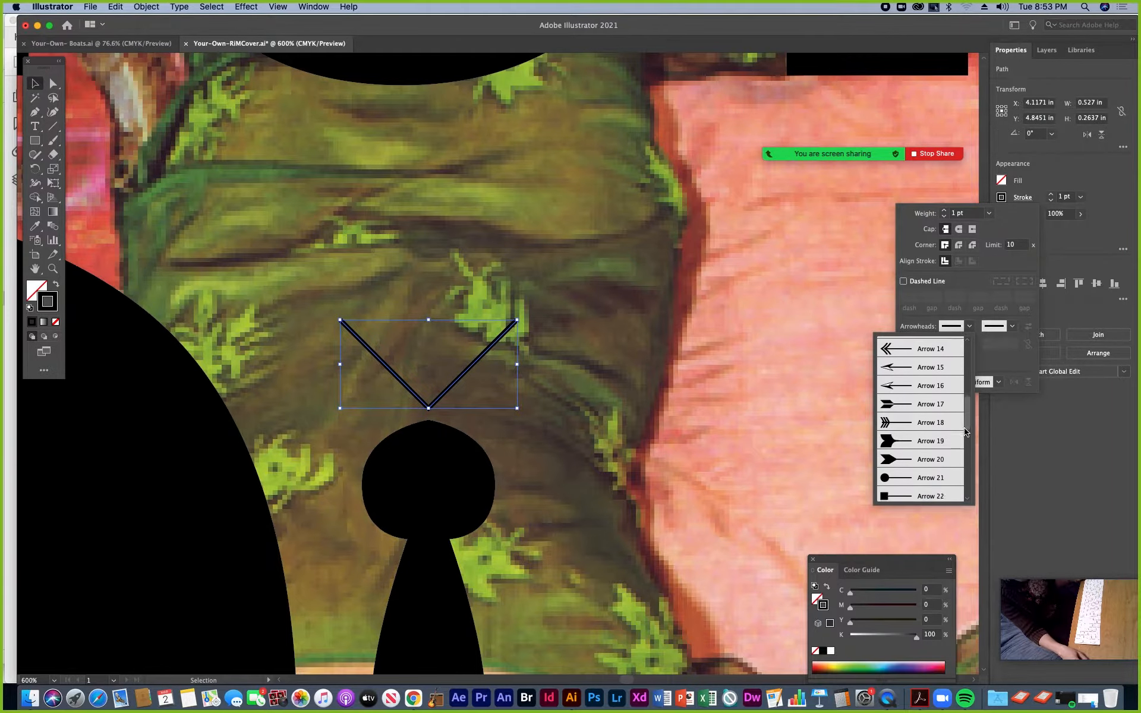
click(885, 455)
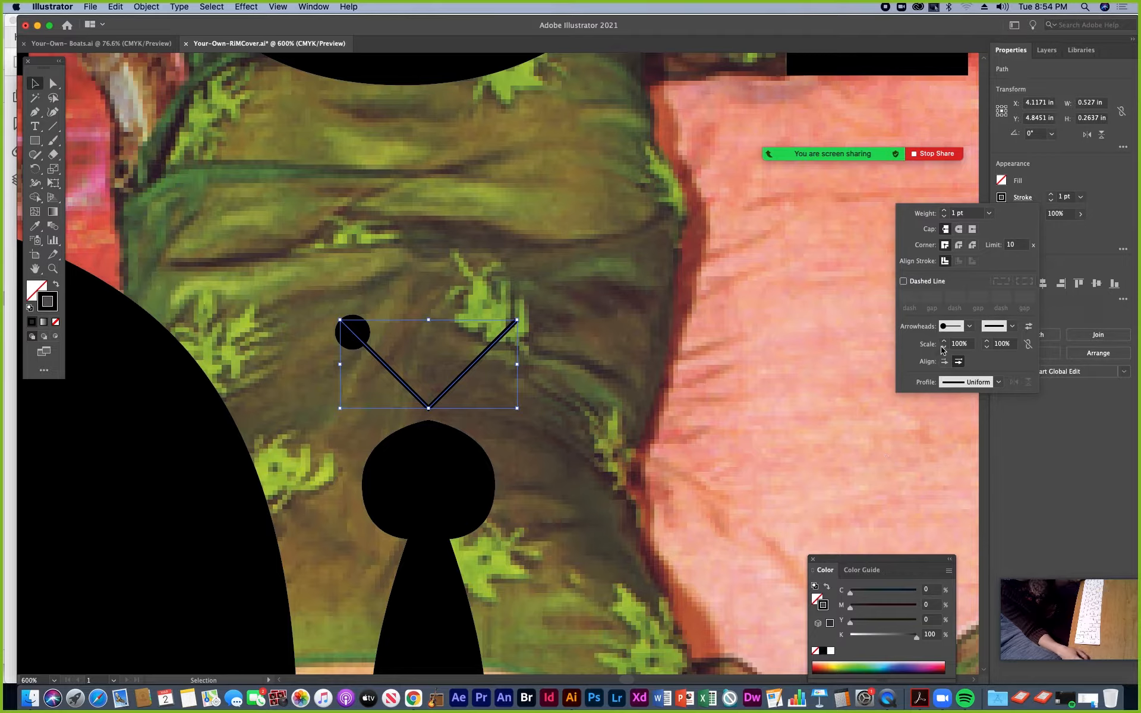
Step: Increase the antennae's stroke weight to 2 pt and reduce the start arrowhead's scale to 43%
click(944, 210)
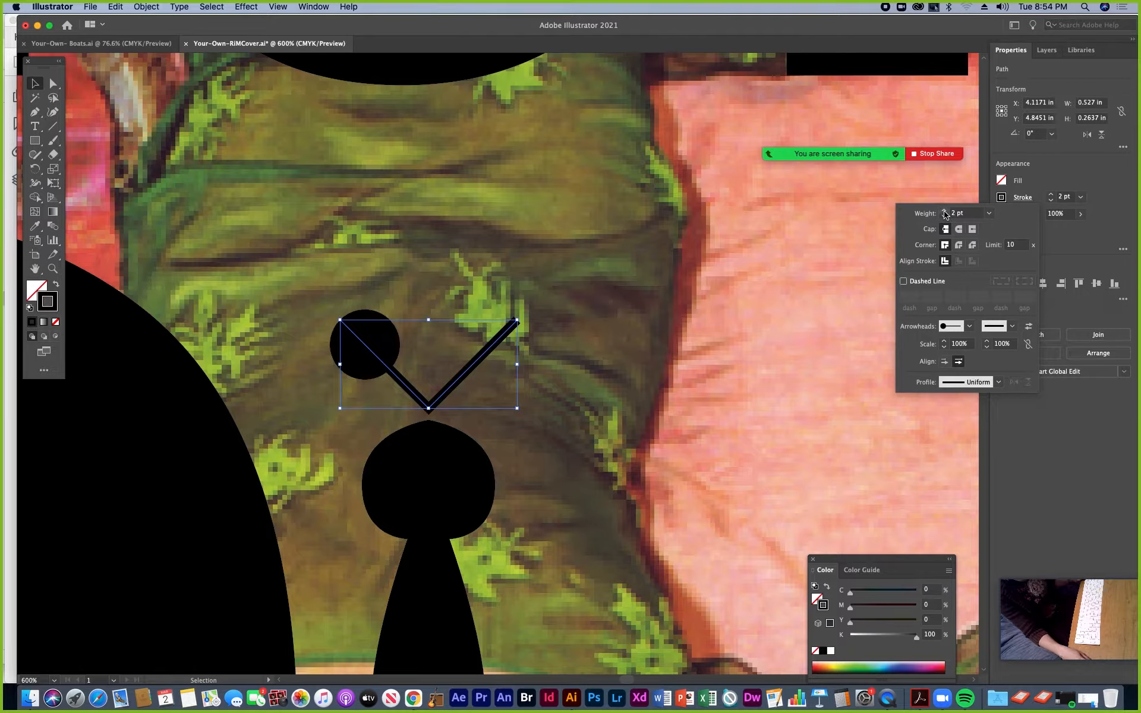
click(944, 347)
click(944, 347)
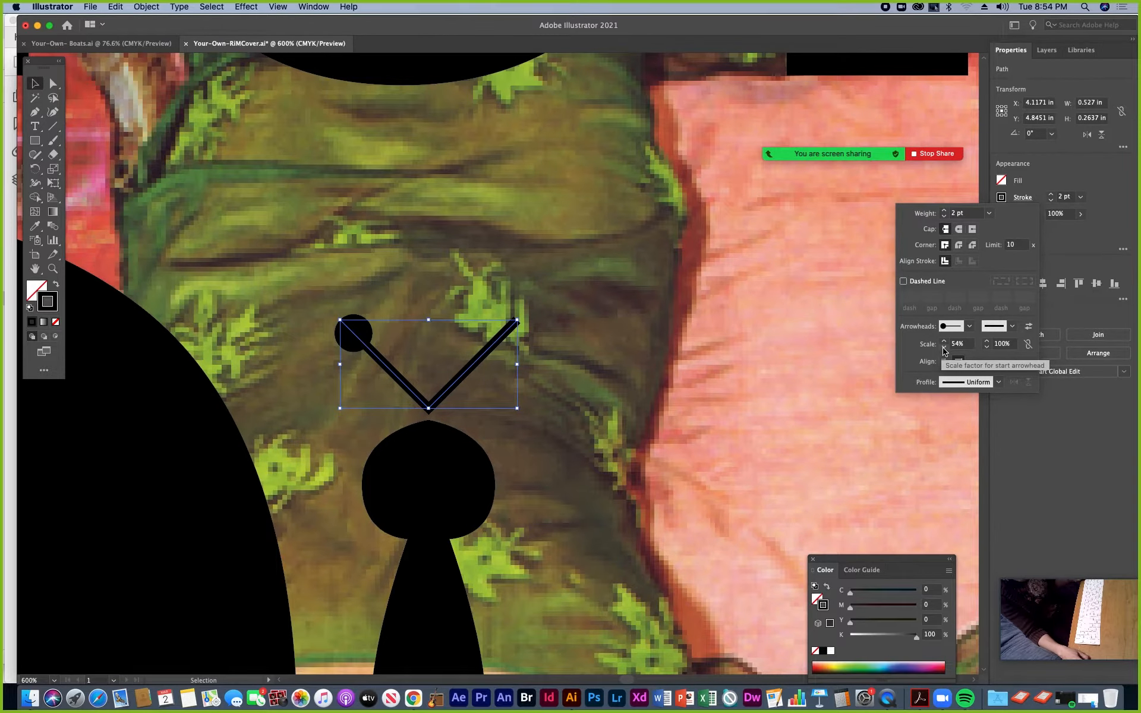
click(944, 348)
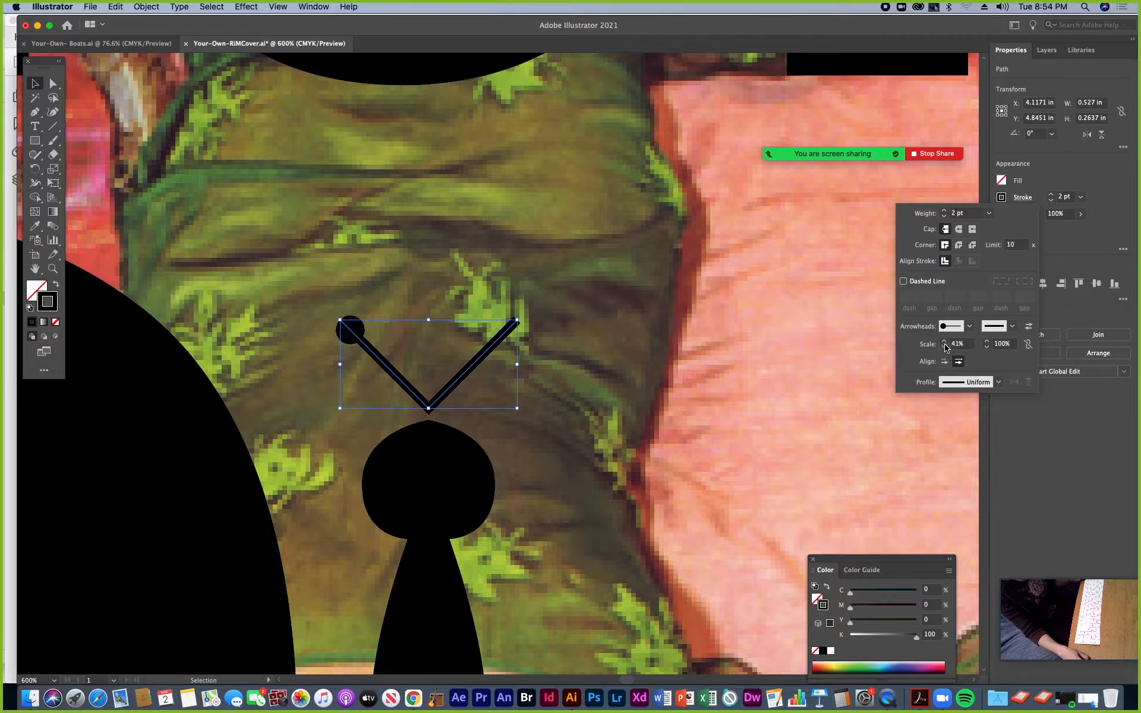
click(944, 343)
click(944, 343)
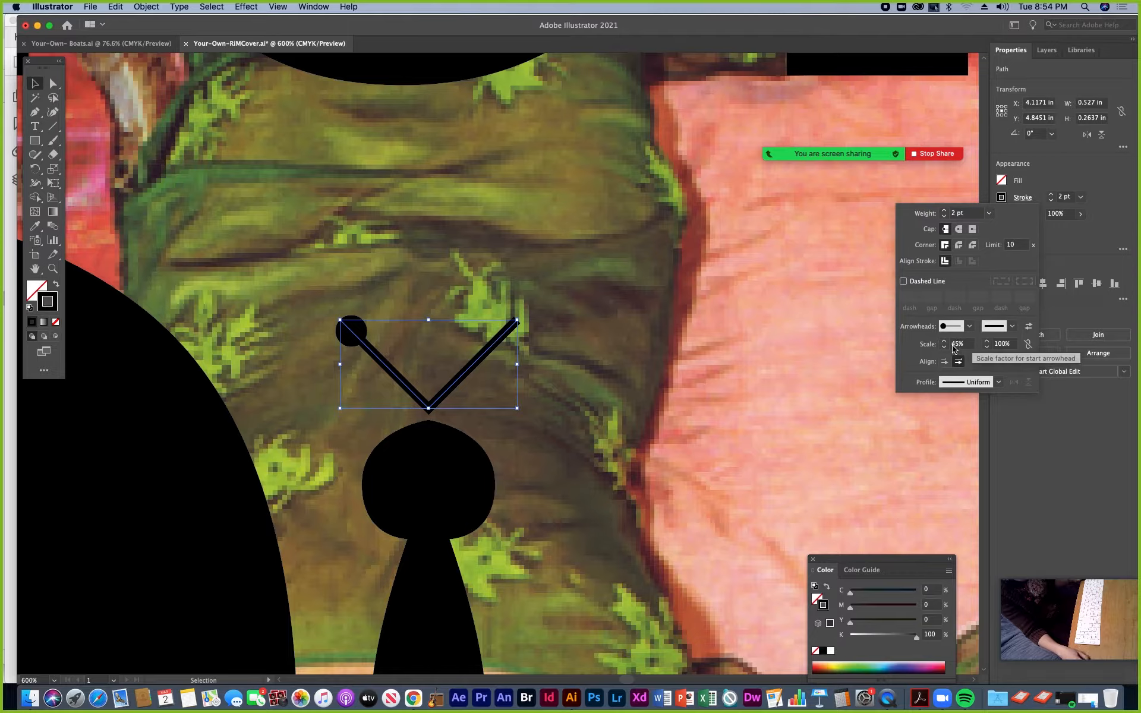
click(944, 349)
click(944, 348)
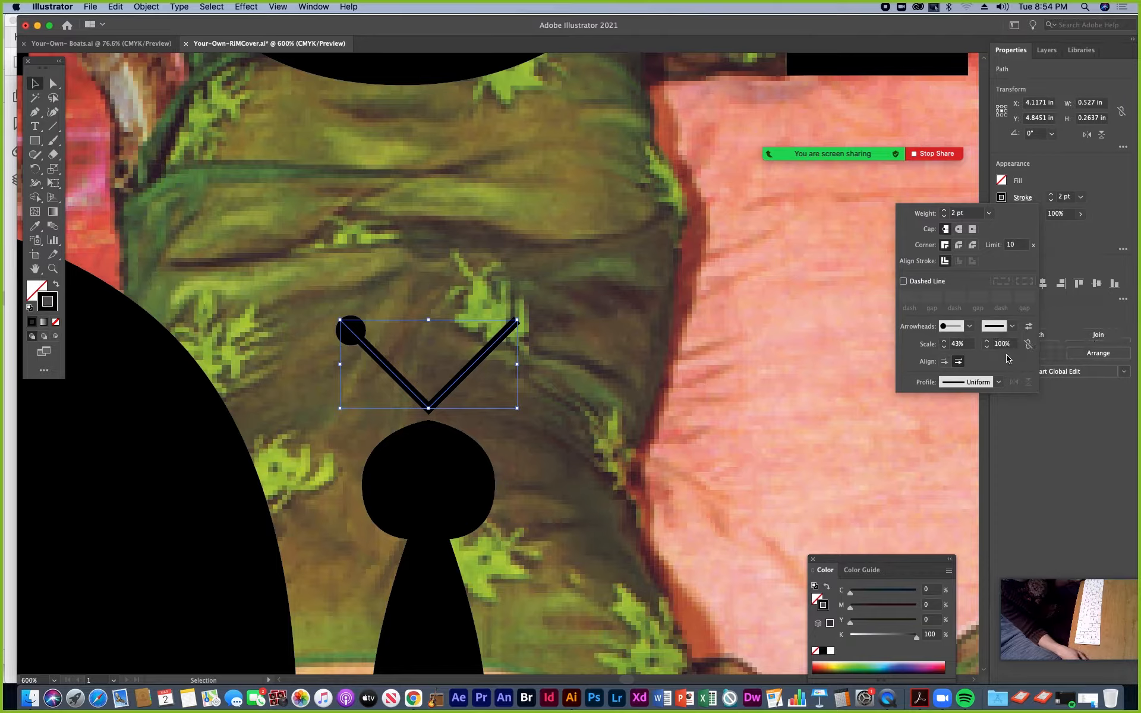
Step: Try several arrow-shaped arrowheads on the antennae path's end point, including Arrow 17, with the end scale reduced to 49%
click(1013, 328)
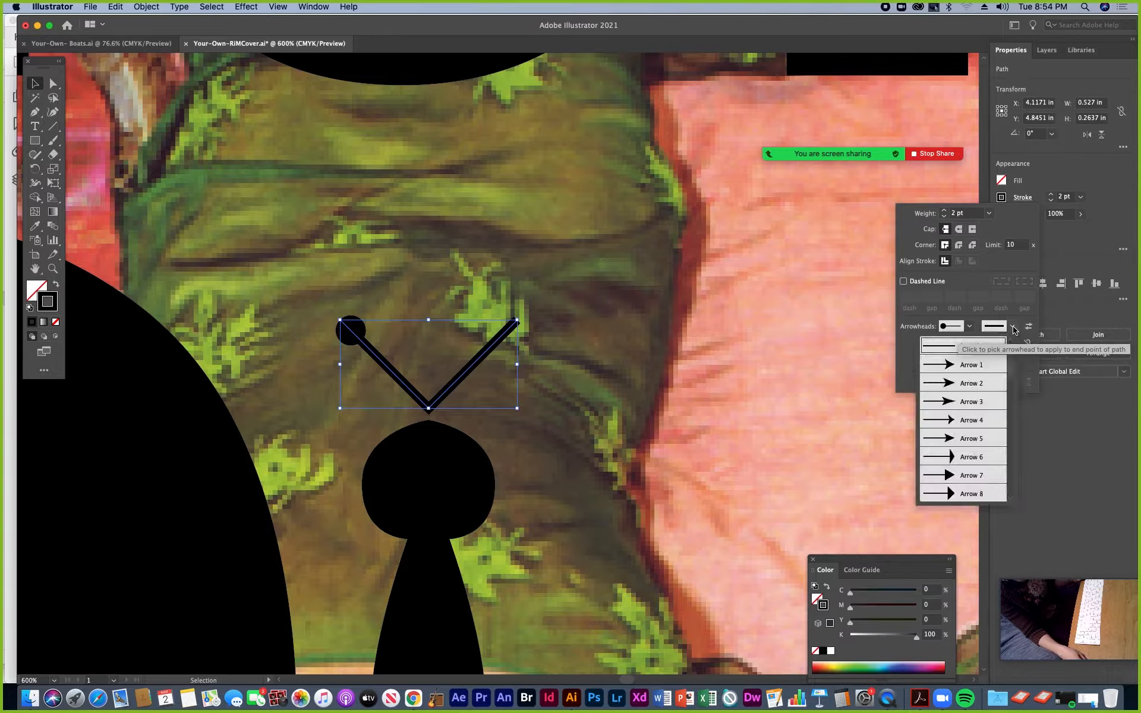
click(956, 384)
click(1012, 328)
click(980, 366)
click(1012, 328)
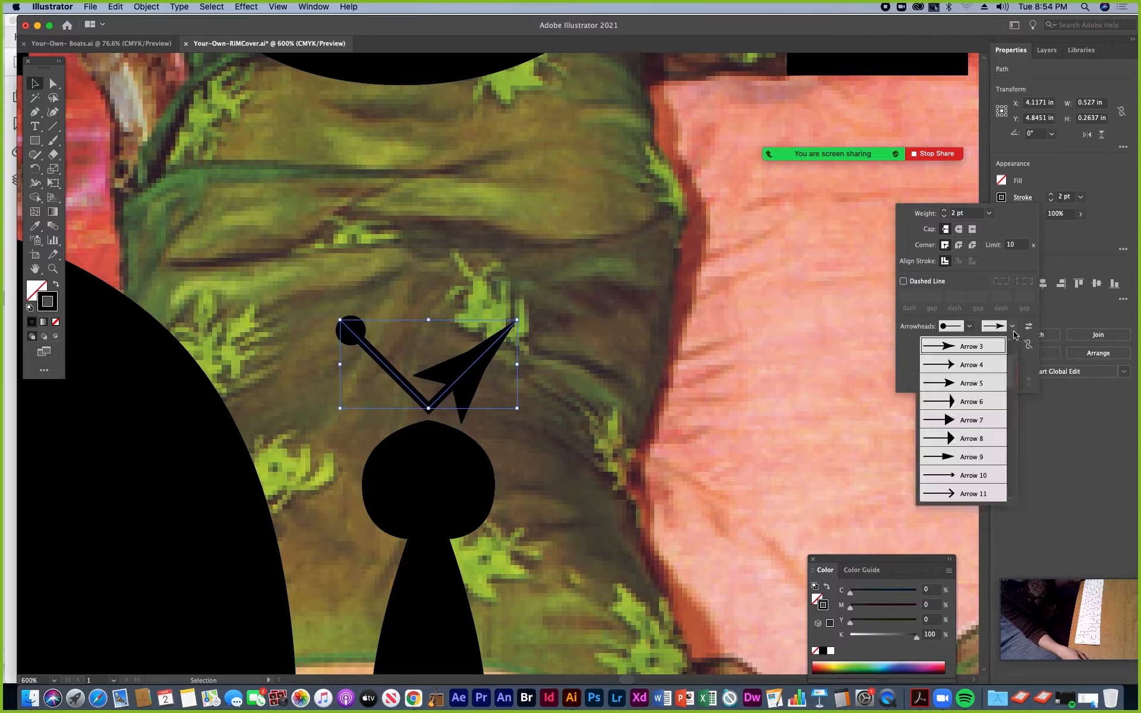
click(968, 447)
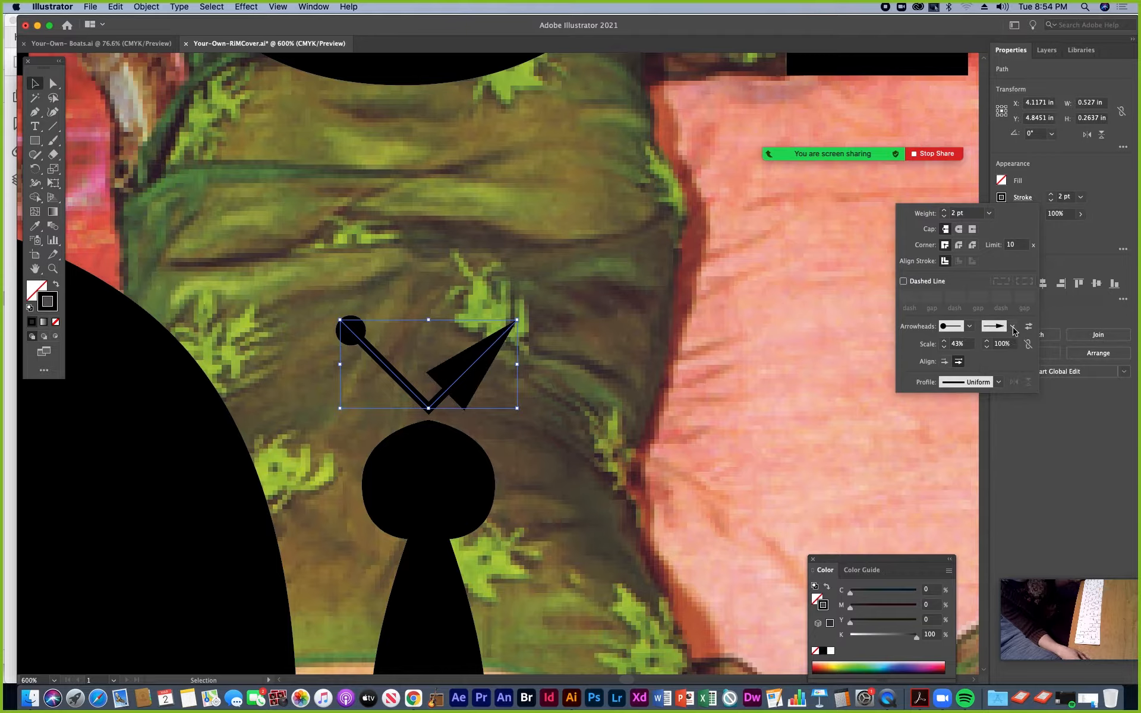
click(986, 347)
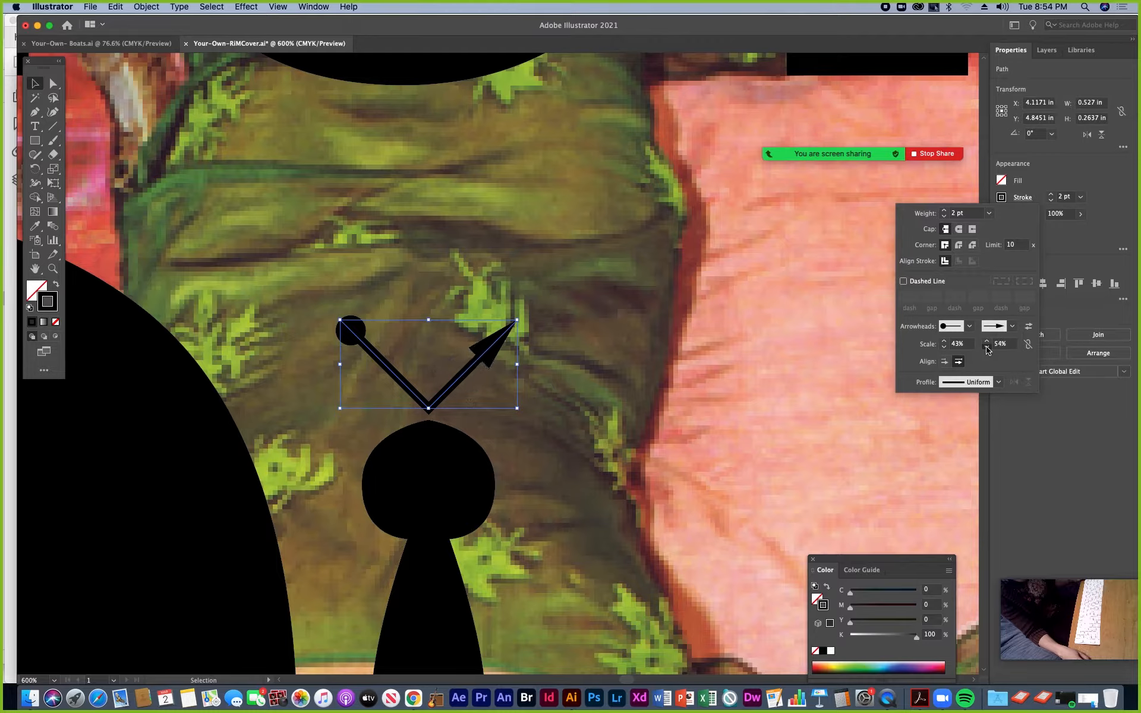
click(1014, 325)
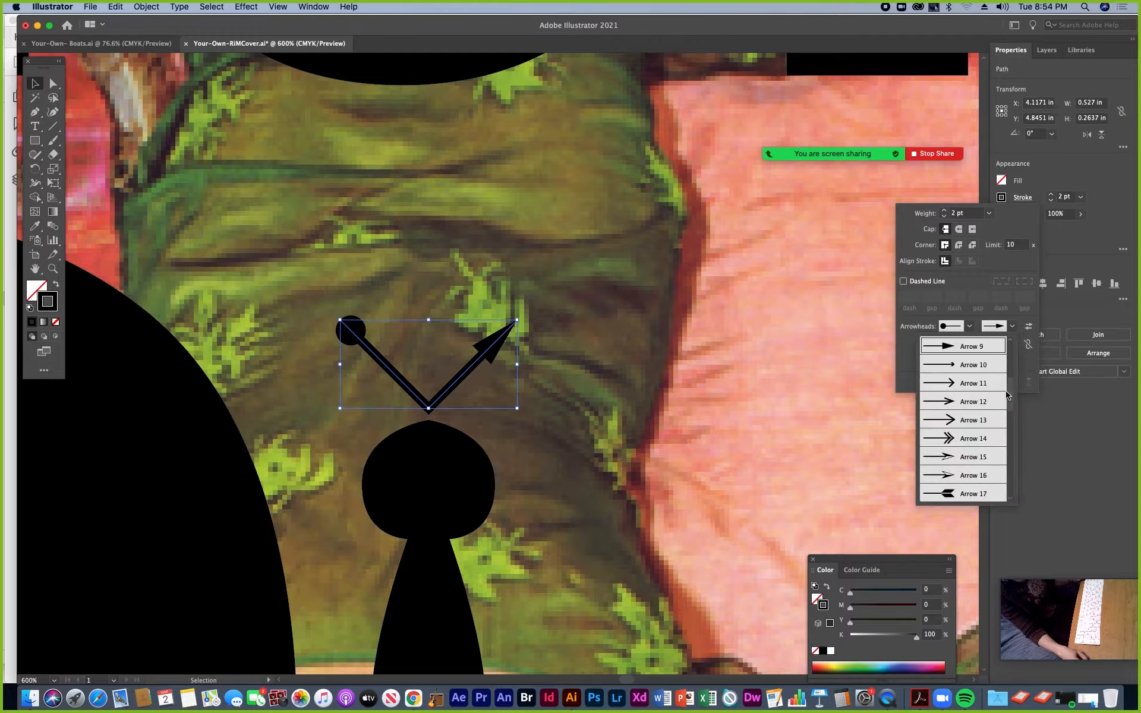
click(1010, 375)
click(1012, 325)
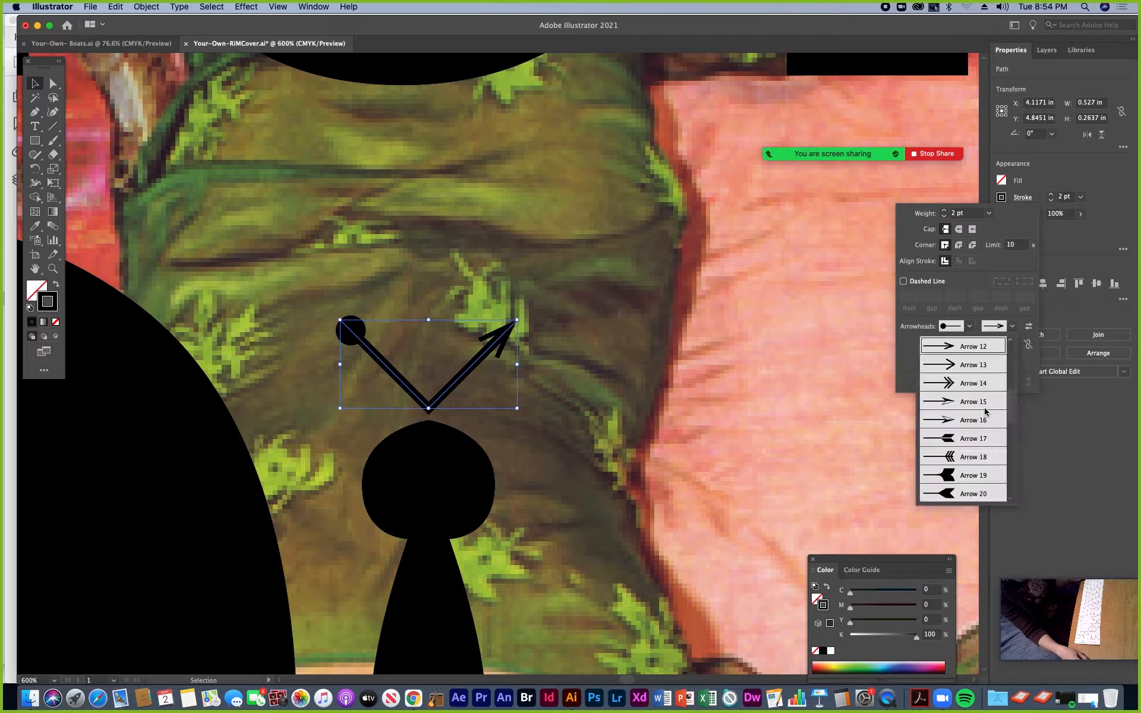
click(949, 444)
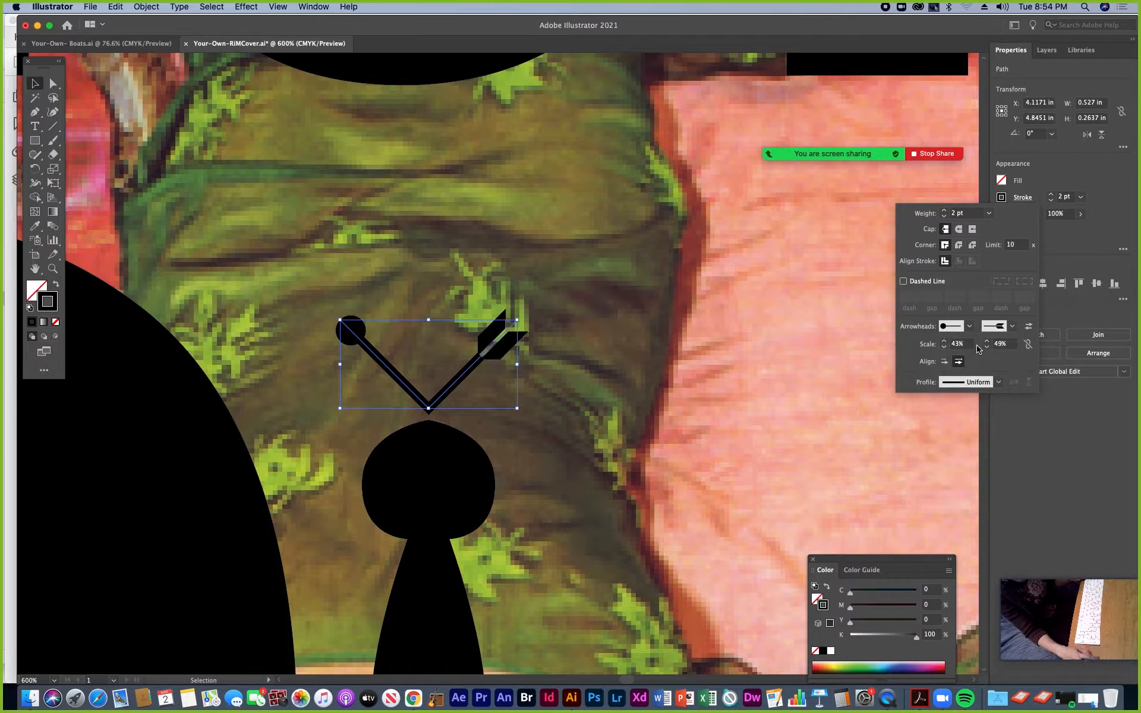
Step: Give the antennae path's end point the filled-circle Arrow 21 arrowhead and set its scale to 43%
click(1013, 327)
scroll(964, 384, down, 2)
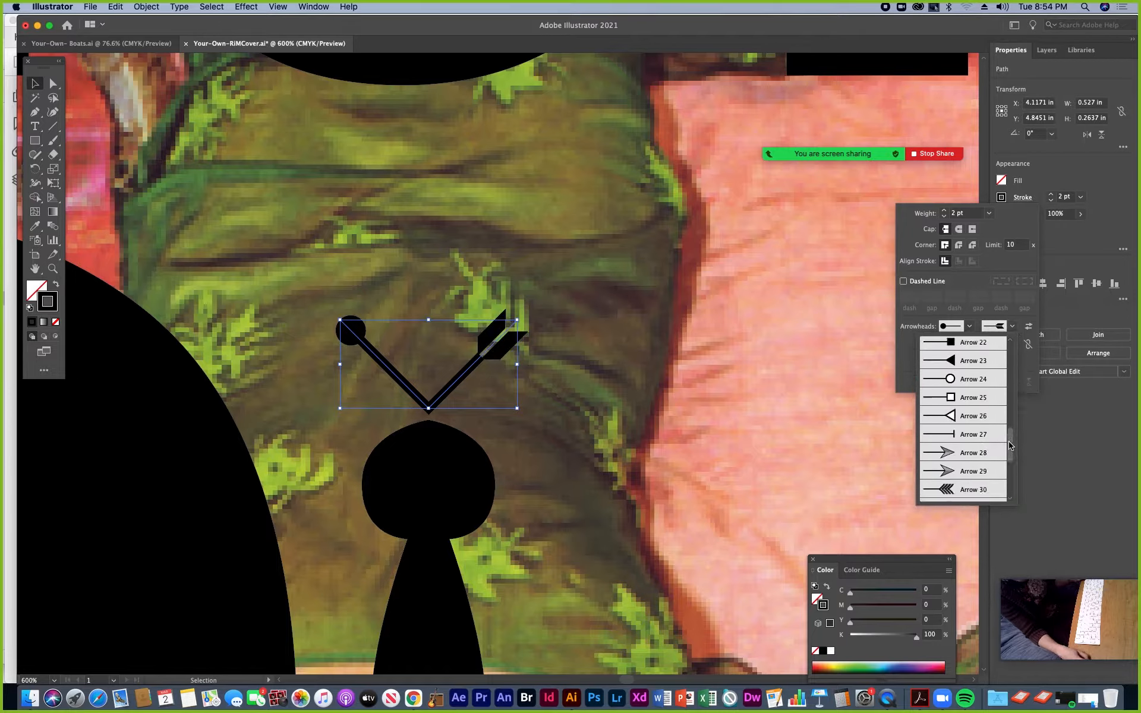
click(964, 381)
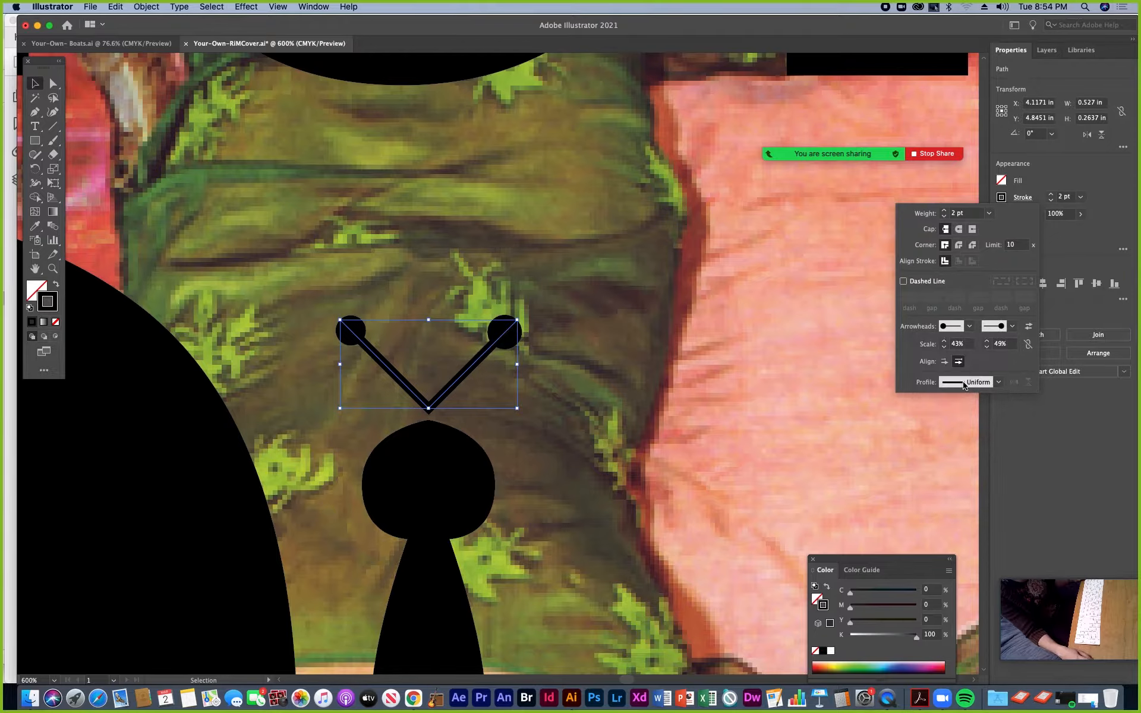
click(1002, 345)
text(3)
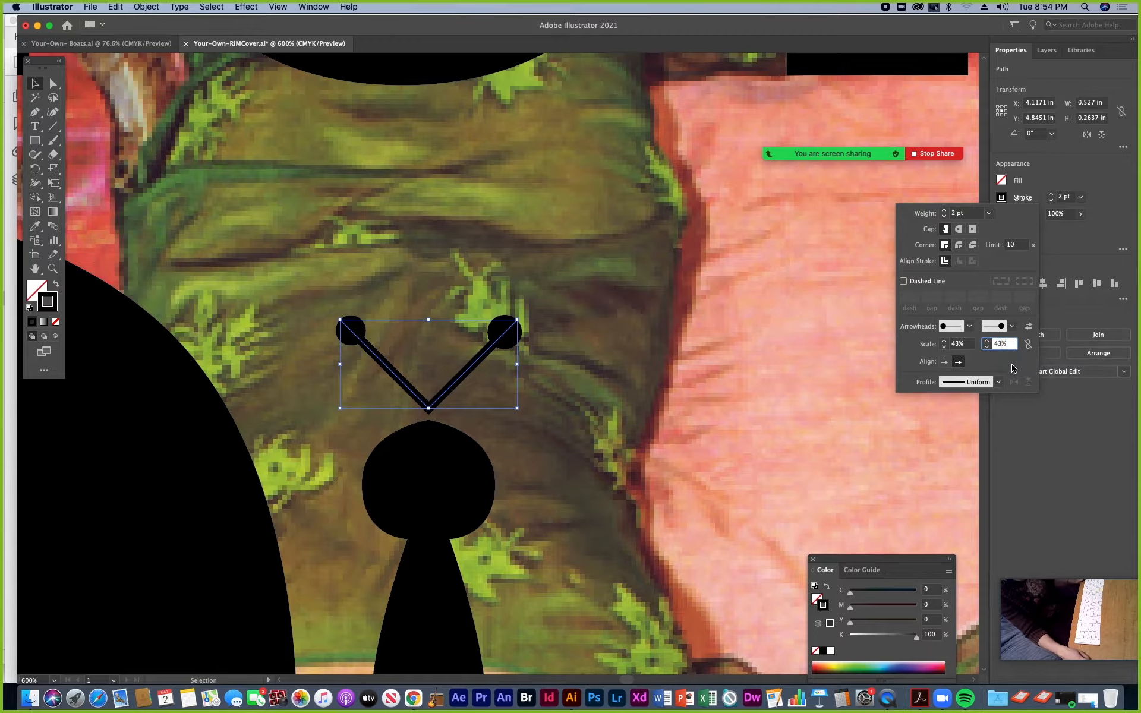
key(Tab)
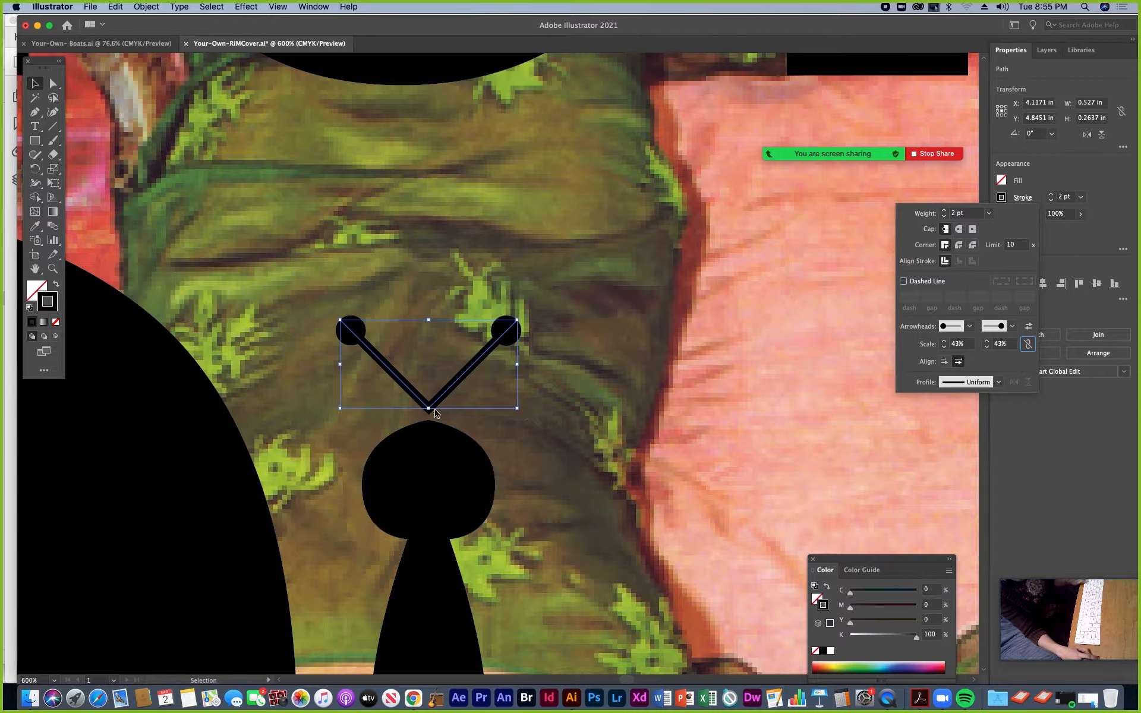
key(Escape)
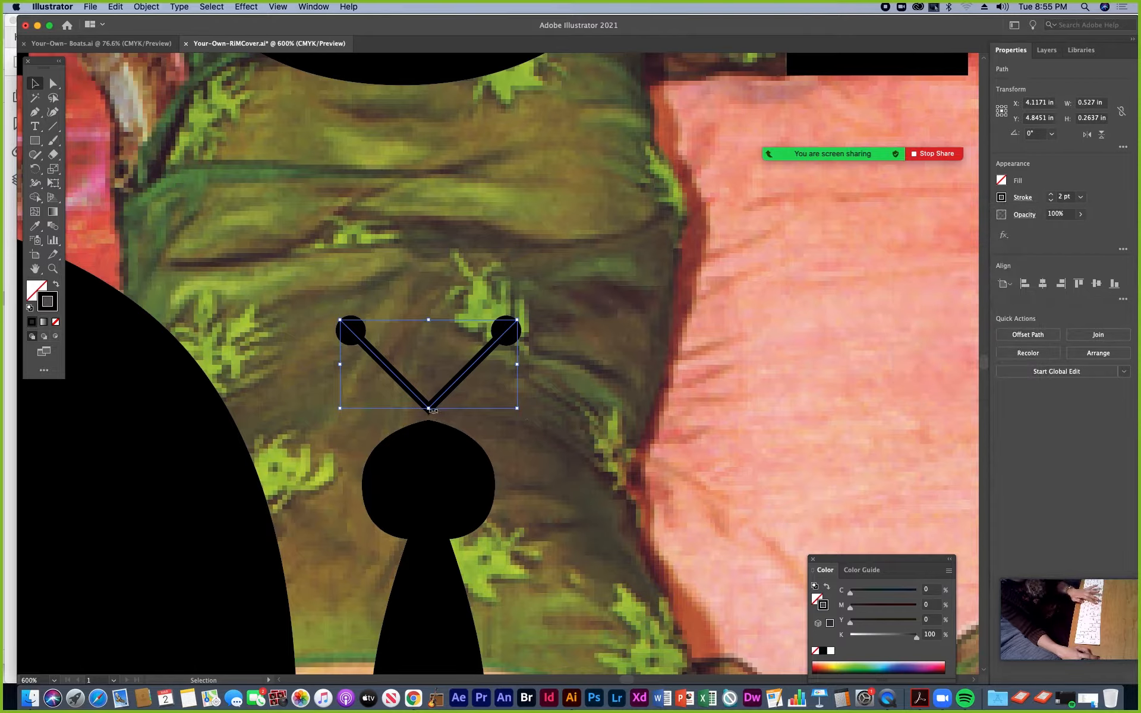
Step: Lengthen the antennae to about 0.36 in high by lowering the V's bottom anchor point, and move the path up to sit just above the head
click(53, 83)
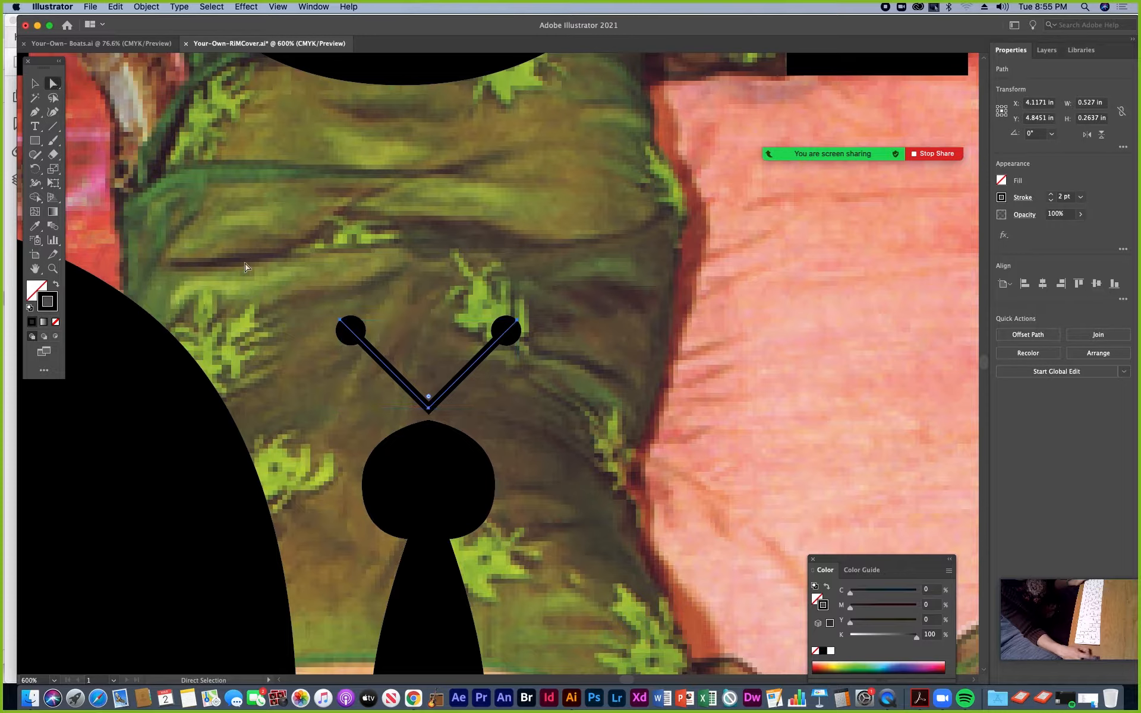
click(428, 408)
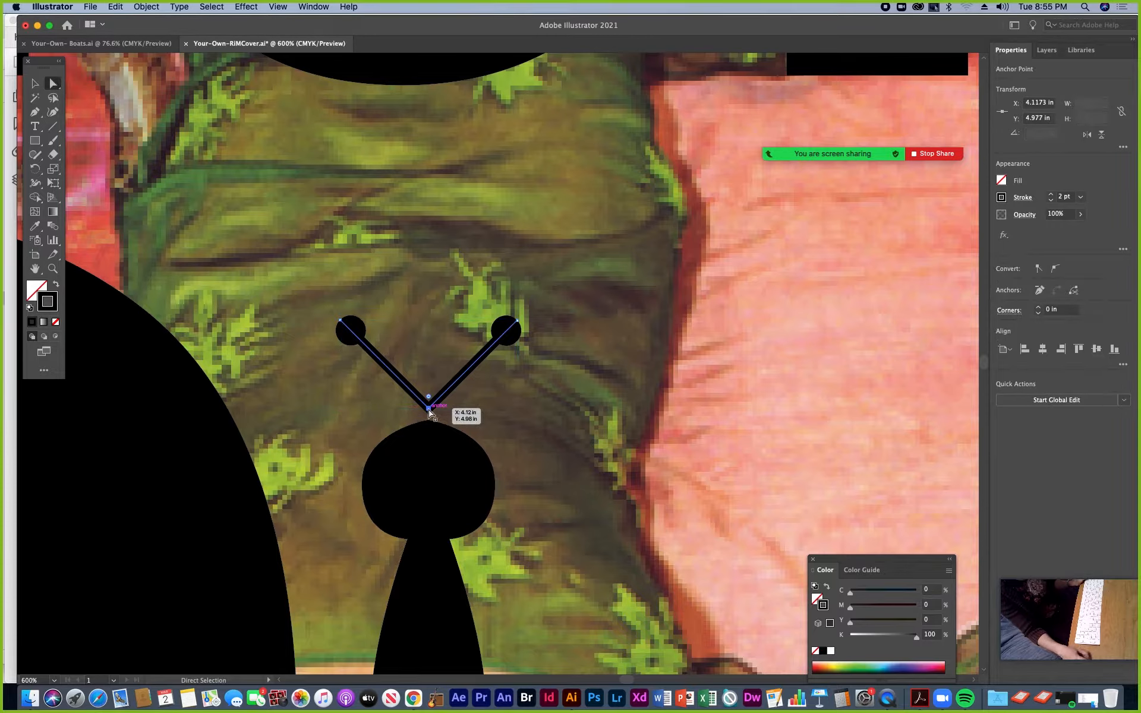
key(Down)
key(Down)
key(Down)
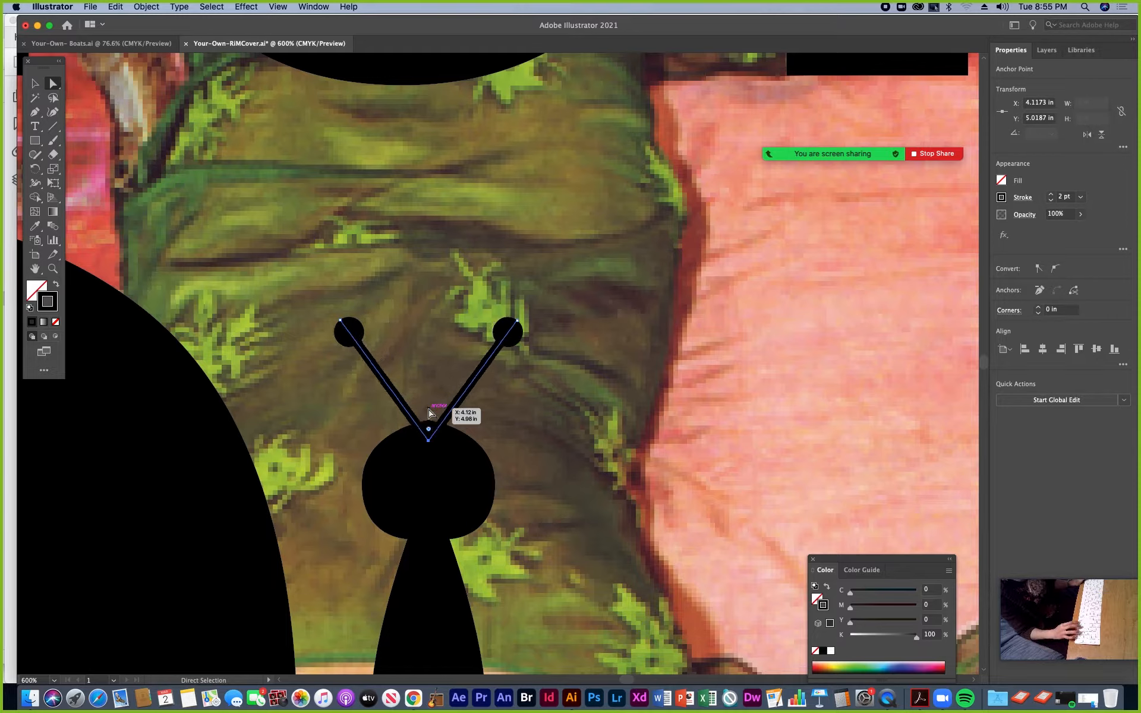
click(35, 84)
drag(378, 379, 380, 345)
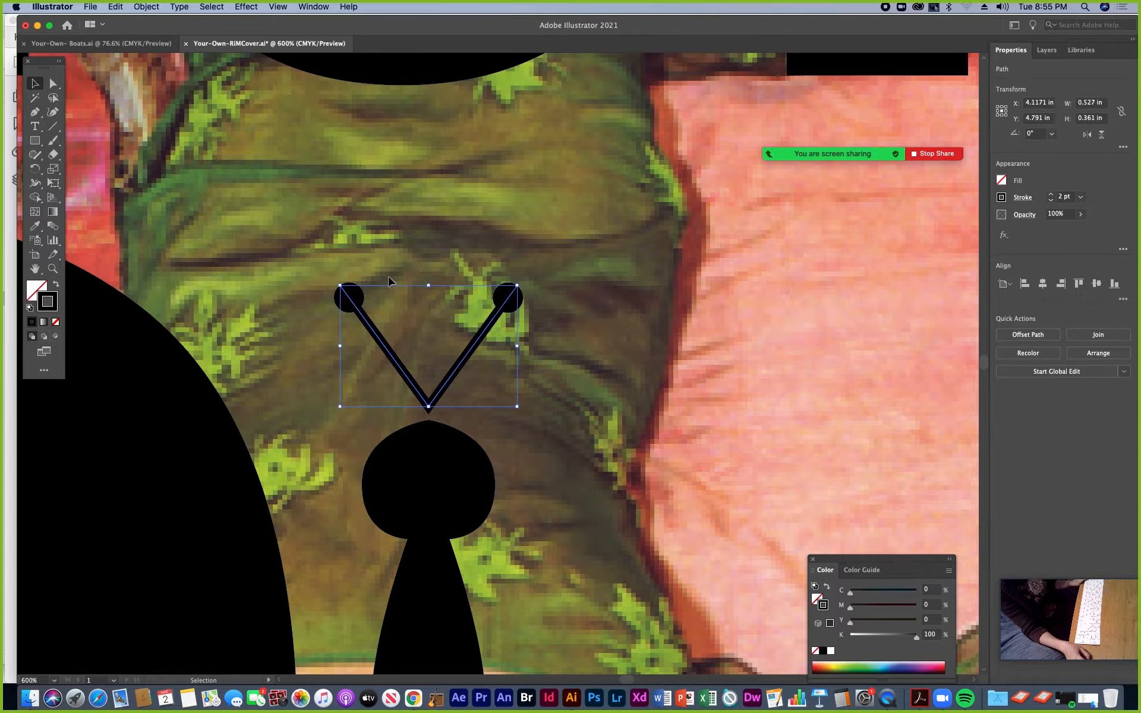
Step: Convert the antennae's stroke and circle tips into filled shapes with Outline Stroke, and check the resulting layer contents
click(151, 8)
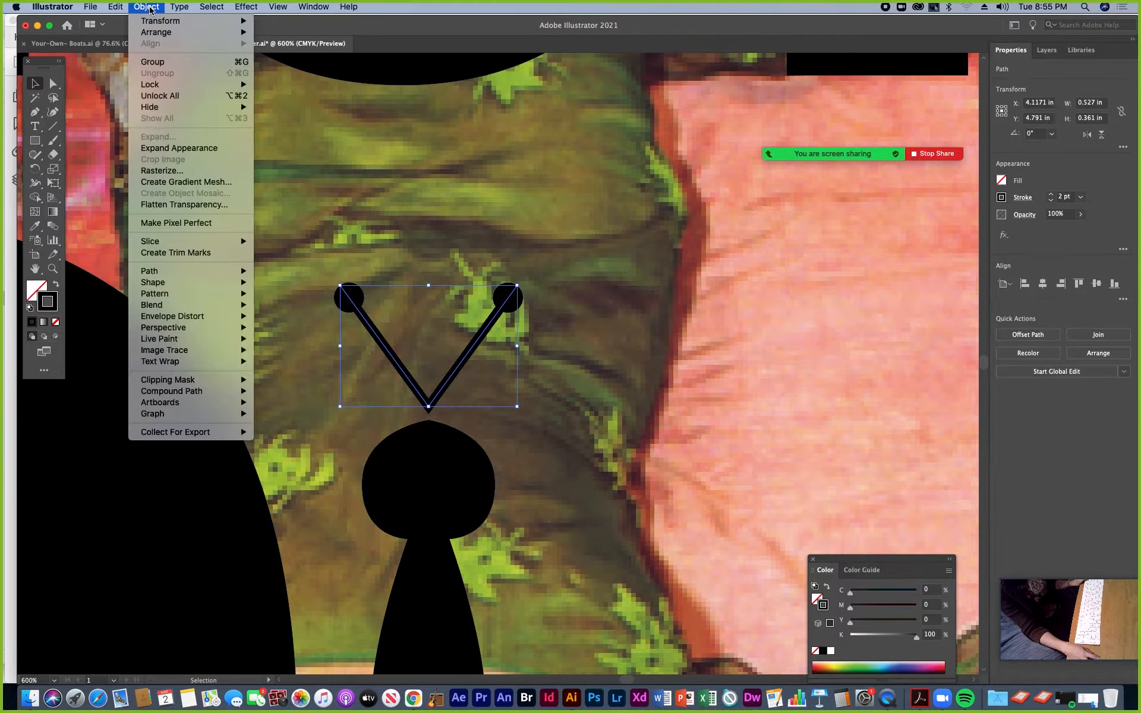
mouse_move(168, 274)
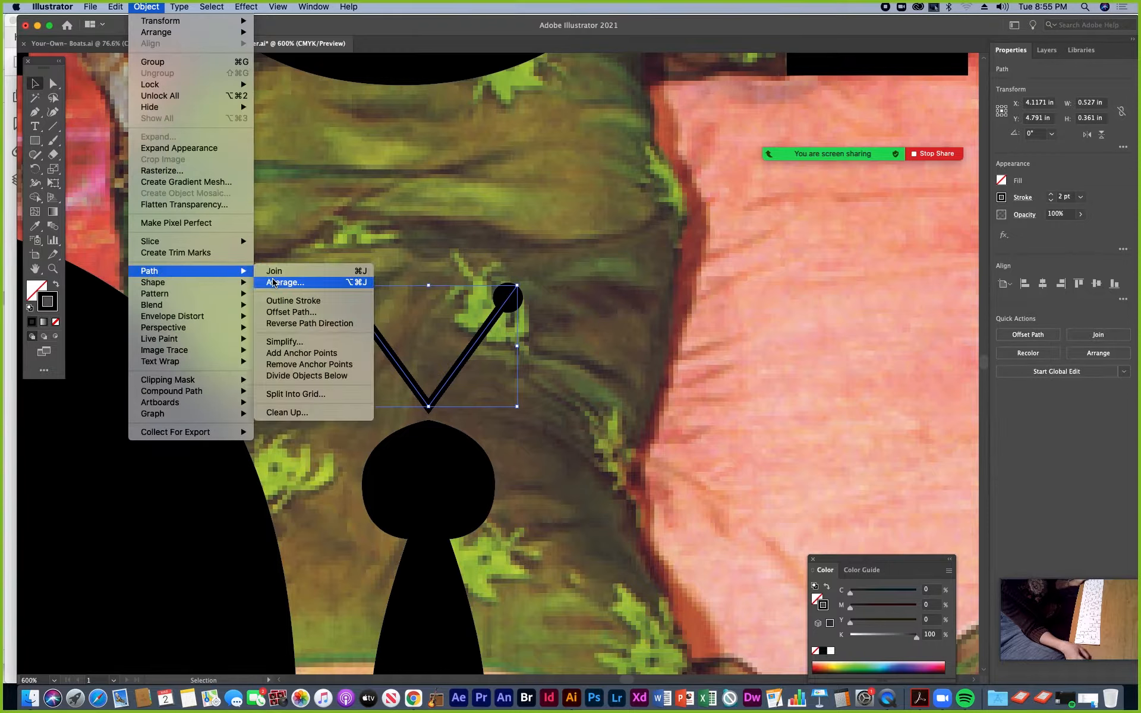
click(285, 305)
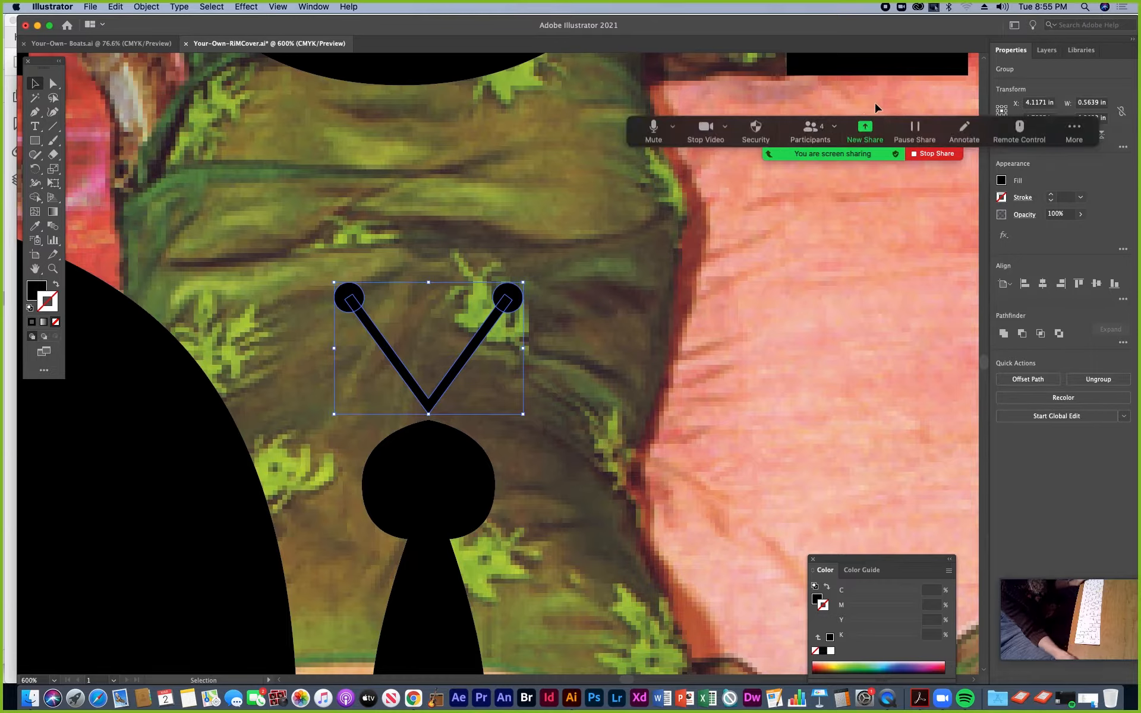
click(1045, 51)
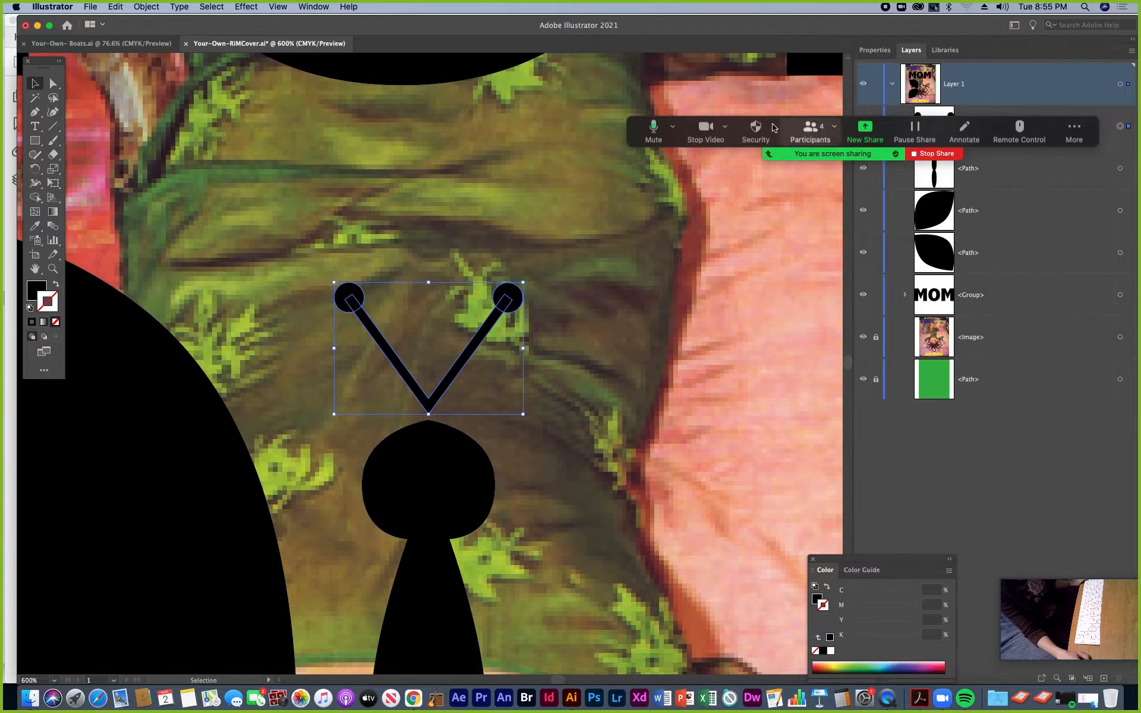
drag(632, 134, 326, 98)
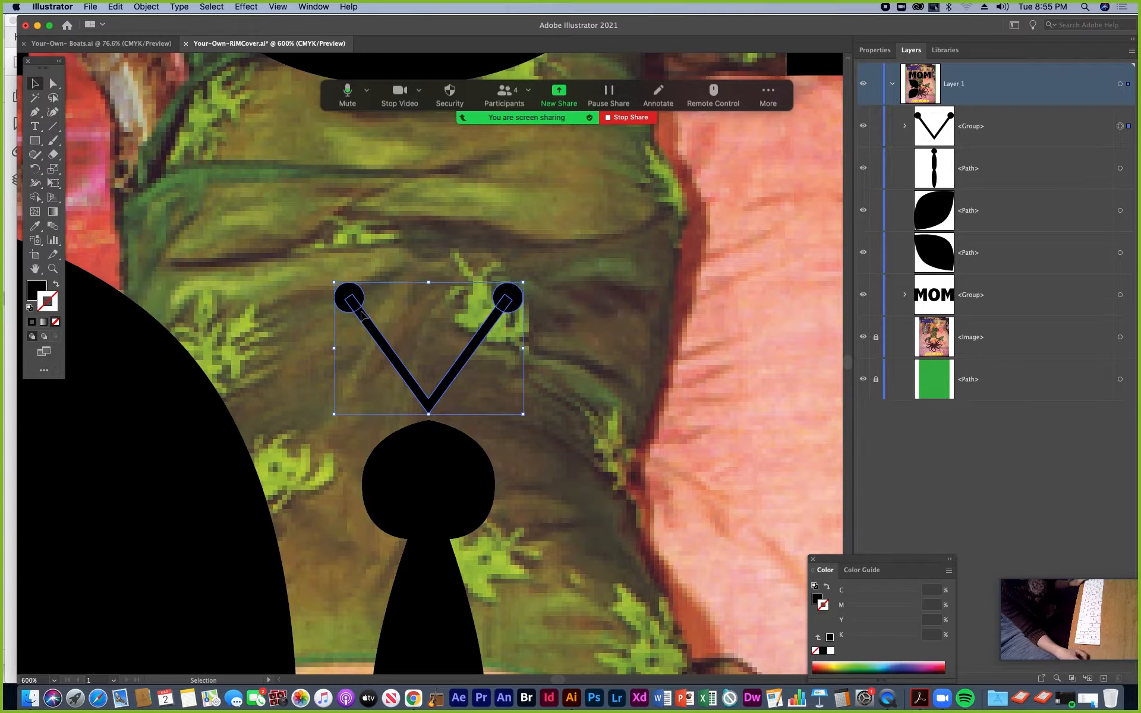
Step: Merge the outlined antennae and their circle tips into a single path with the Pathfinder Unite shape mode
click(314, 6)
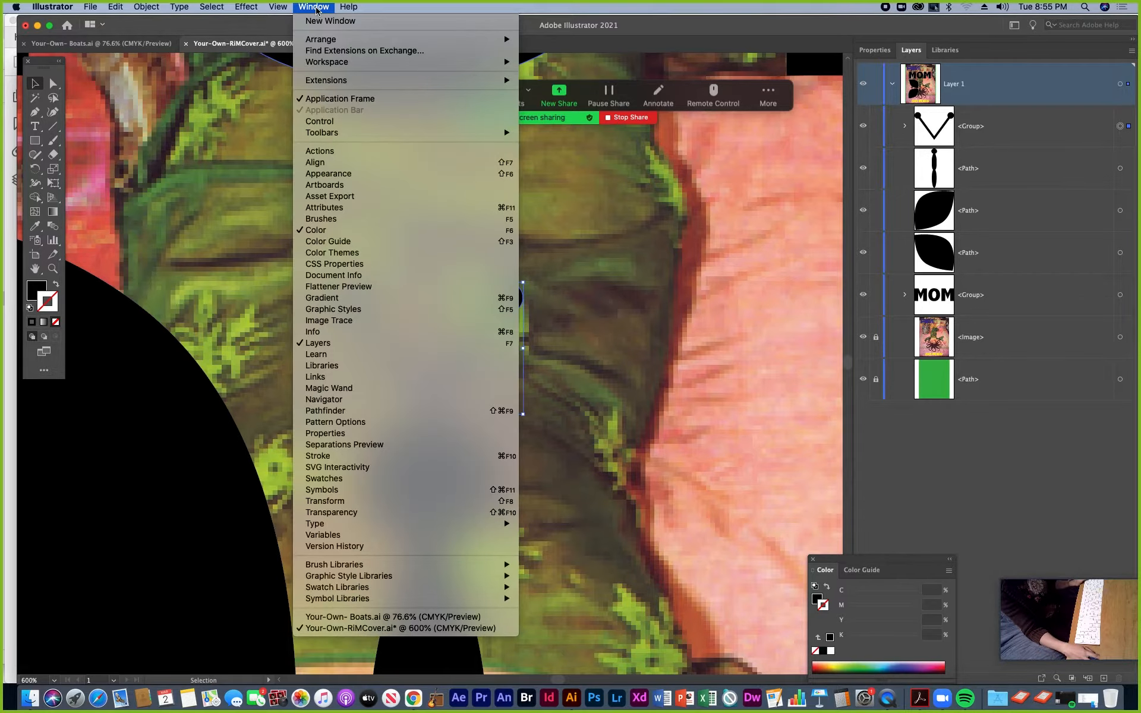
click(317, 410)
drag(180, 408, 789, 271)
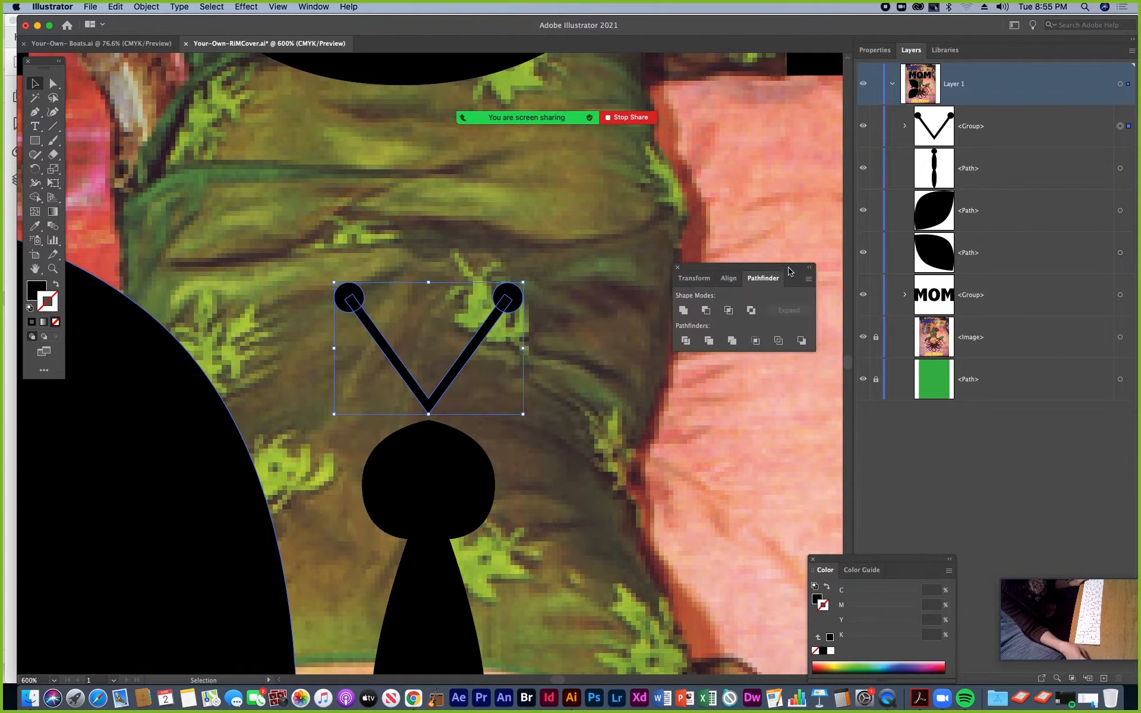
click(683, 310)
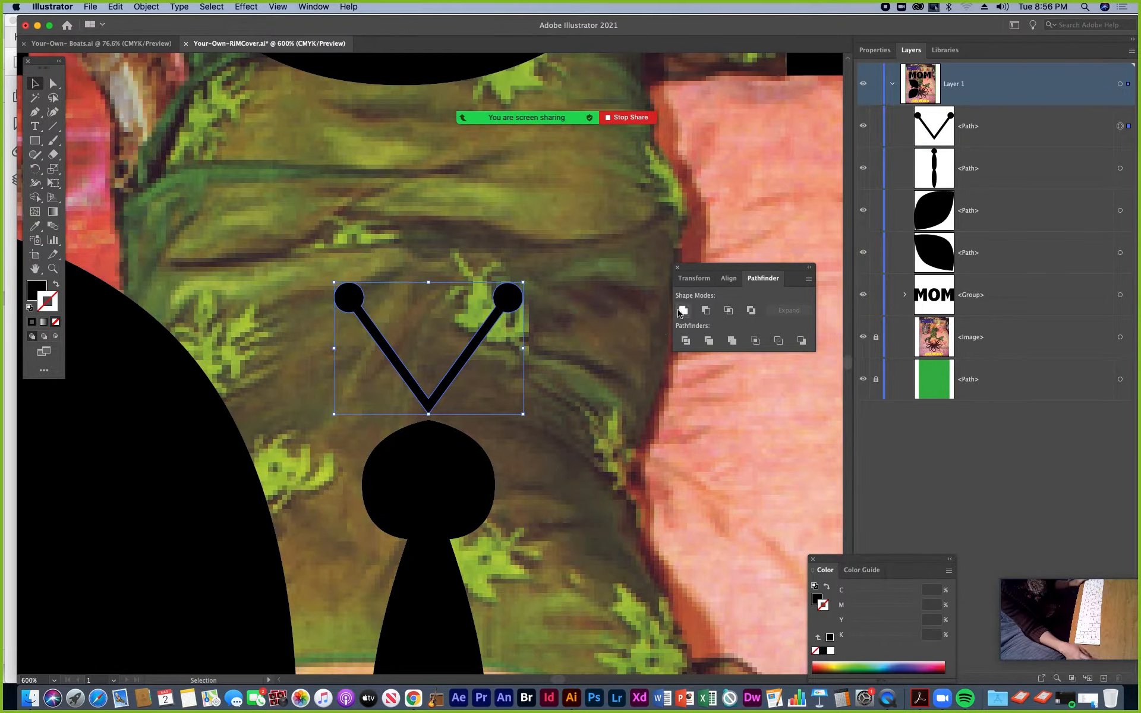
key(a)
key(super+minus)
key(super+minus)
key(super+minus)
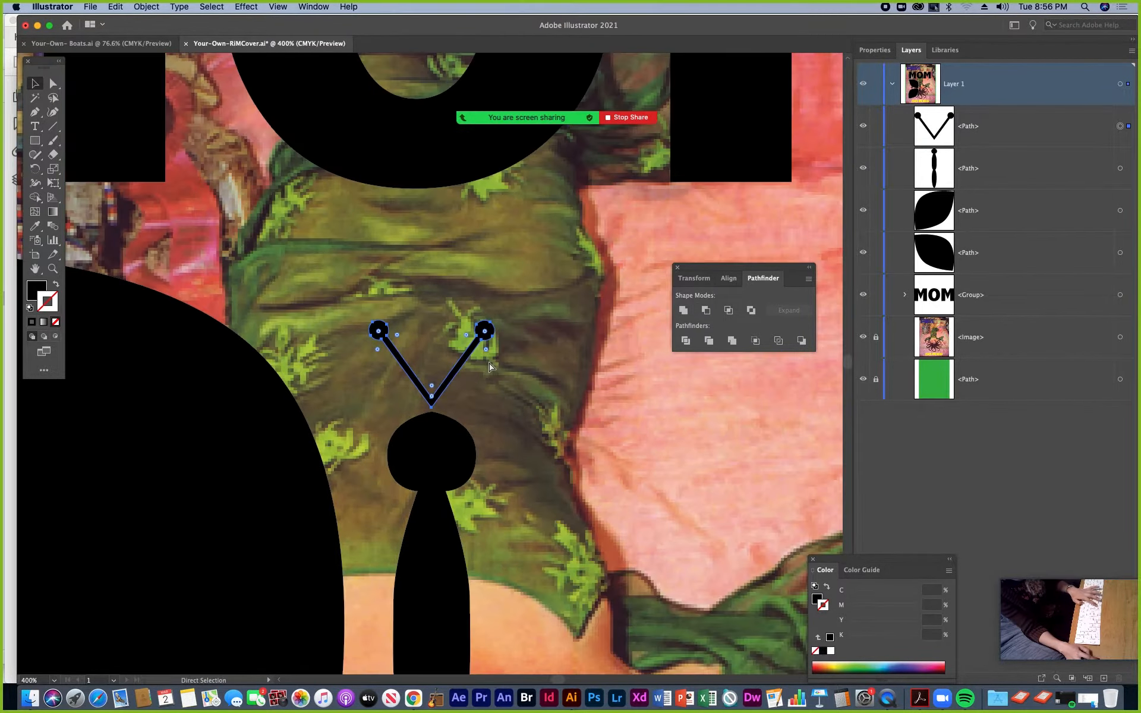
Step: Center the antennae and the body horizontally on each other and group them
key(super+minus)
key(v)
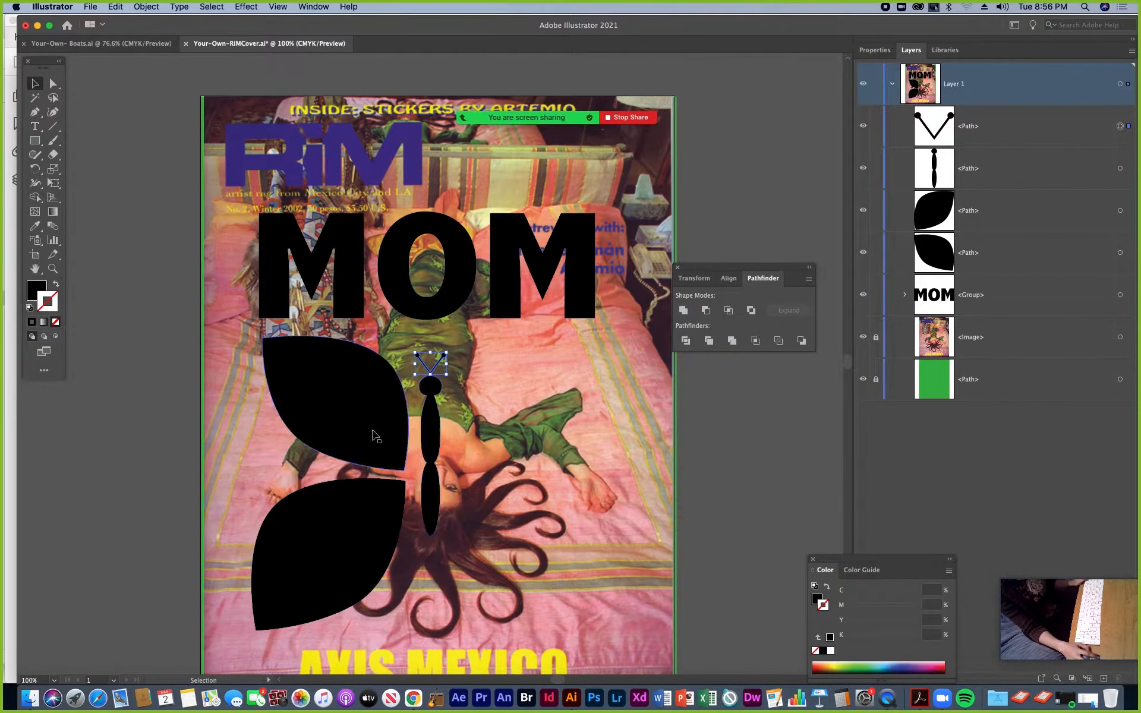
key(a)
key(super+equal)
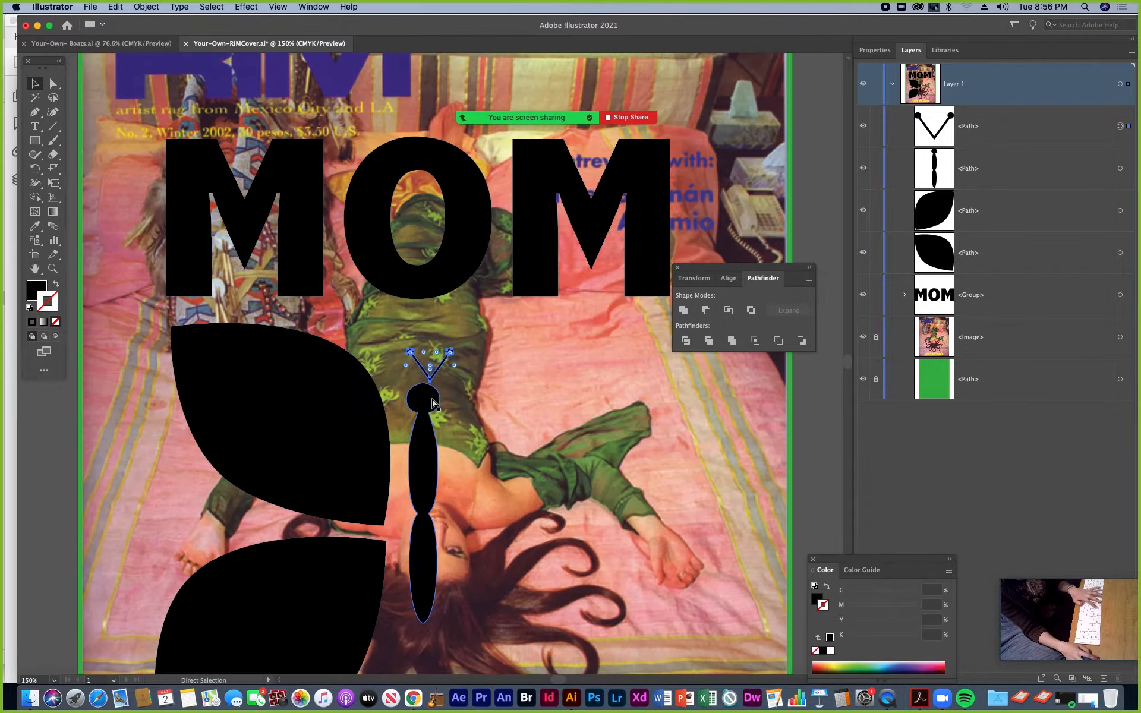
key(super+equal)
key(super+equal)
key(v)
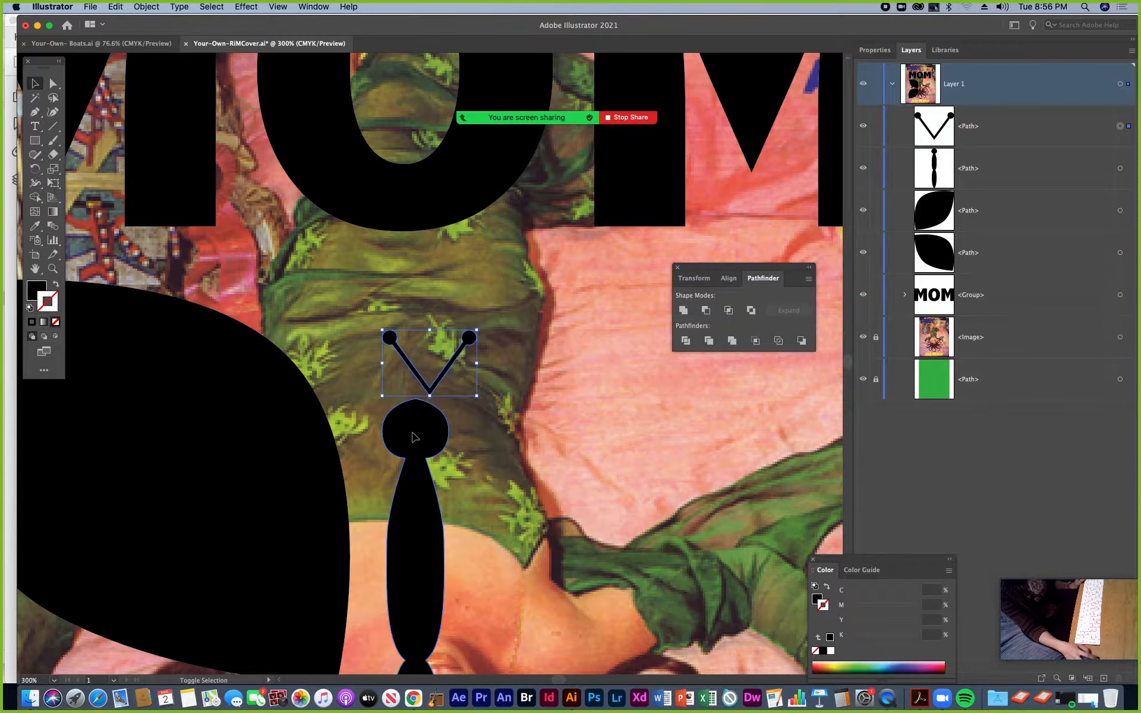
shift+click(415, 437)
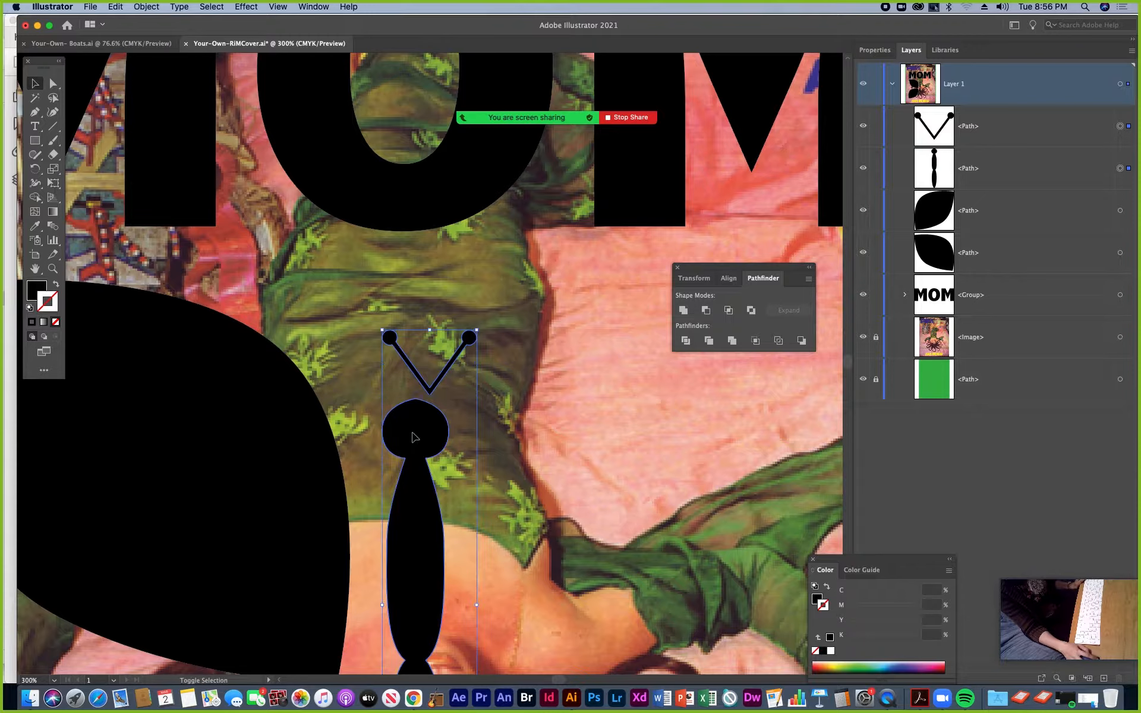
click(873, 51)
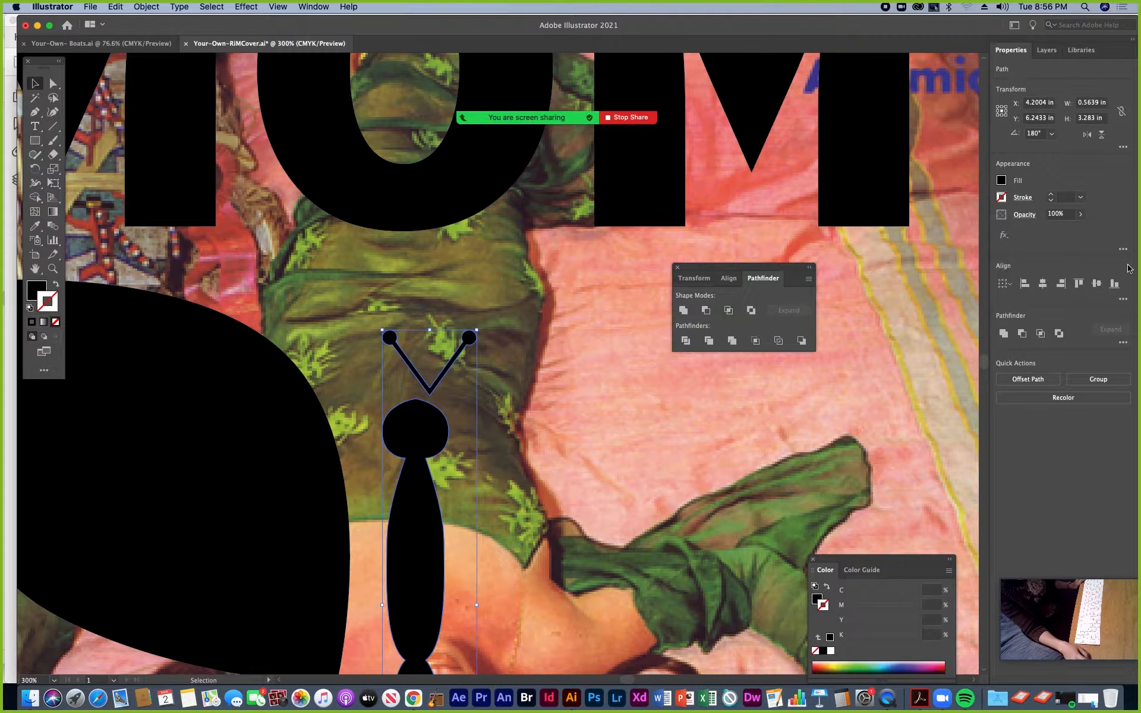
click(1043, 285)
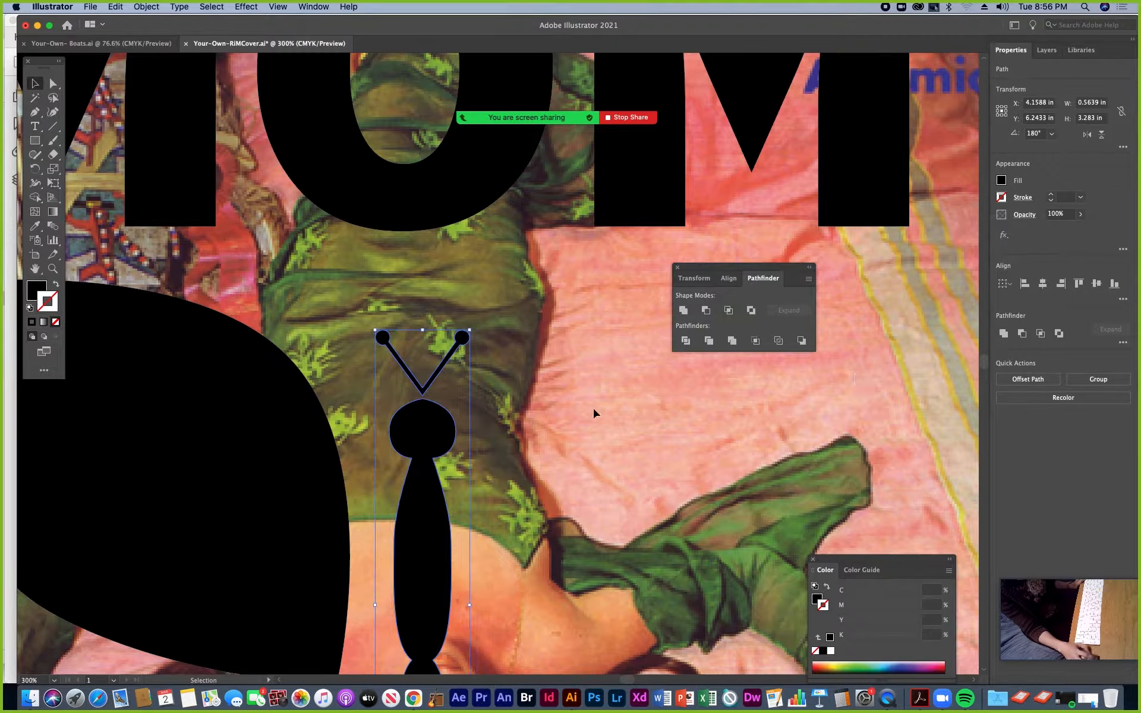
key(super+g)
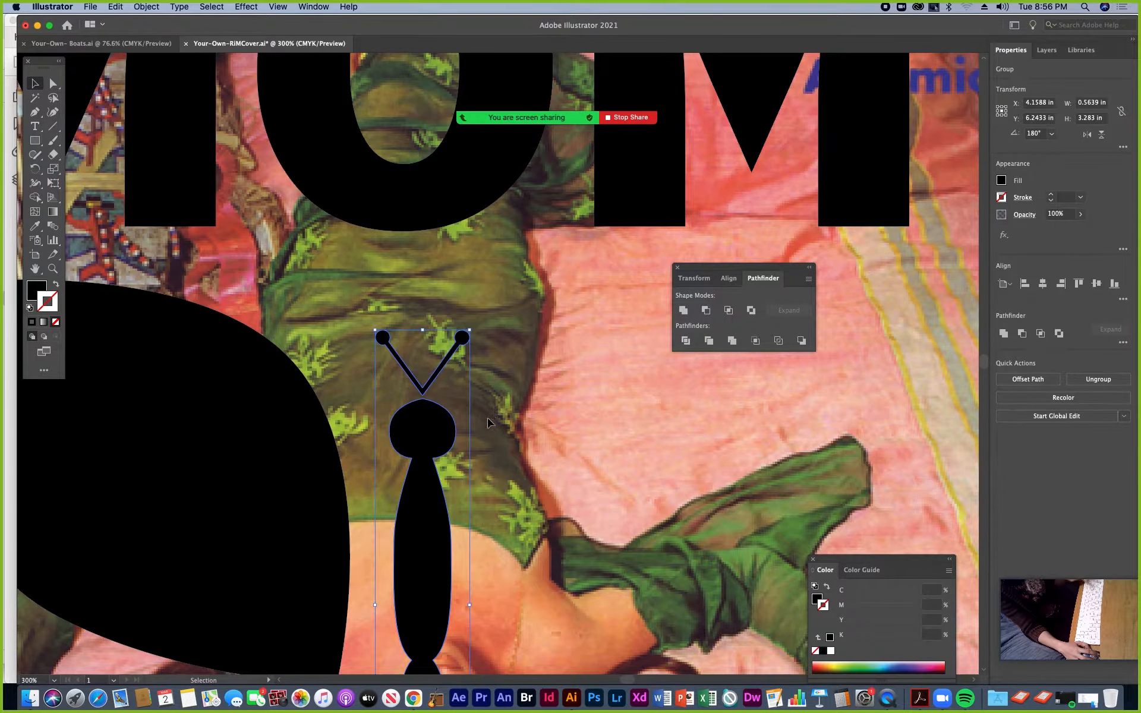
Step: Move the grouped body and antennae down between the upper and lower wings, to about X 4.18 in, Y 6.57 in
key(super+minus)
key(super+minus)
key(super+minus)
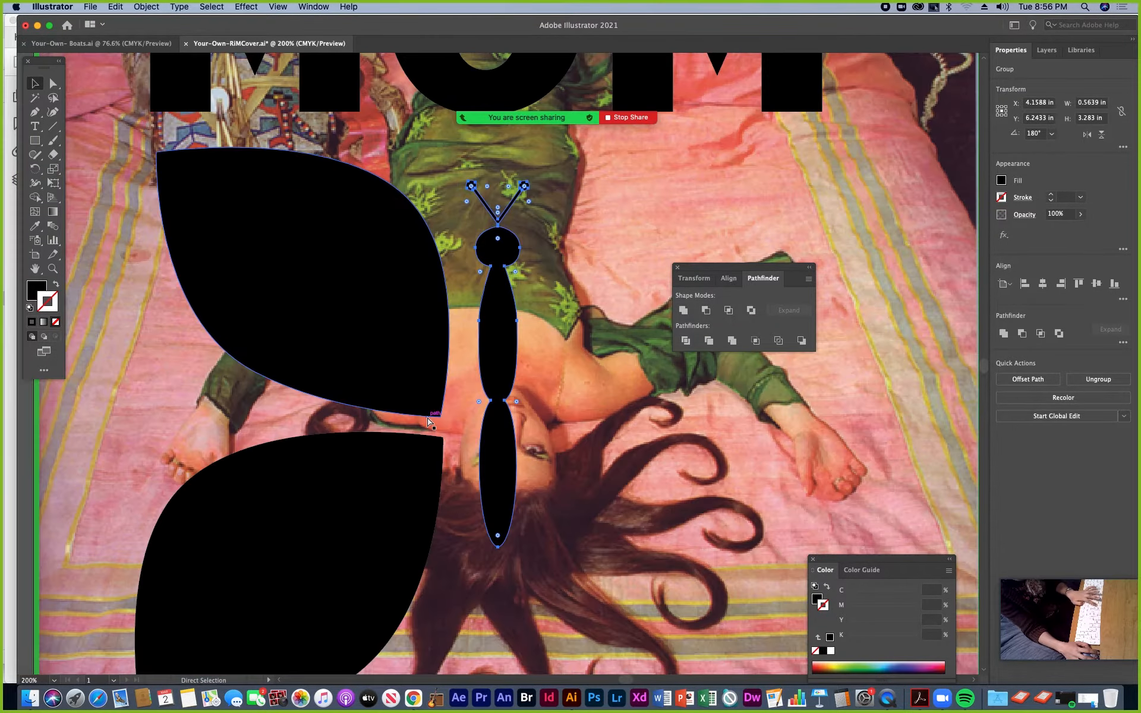
drag(500, 347, 500, 364)
Step: Align the upper and lower left wings by their right edges, then group them and set the pair slightly farther from the body
click(438, 355)
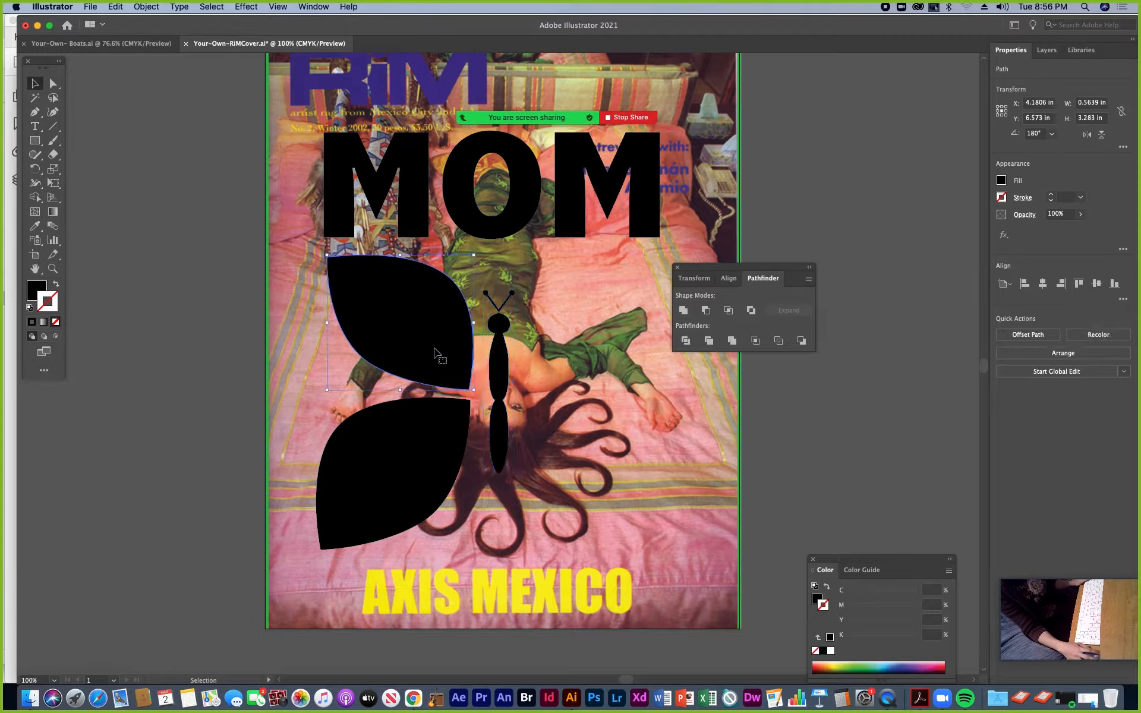
mouse_move(441, 429)
mouse_down()
mouse_move(449, 433)
mouse_move(452, 410)
mouse_up()
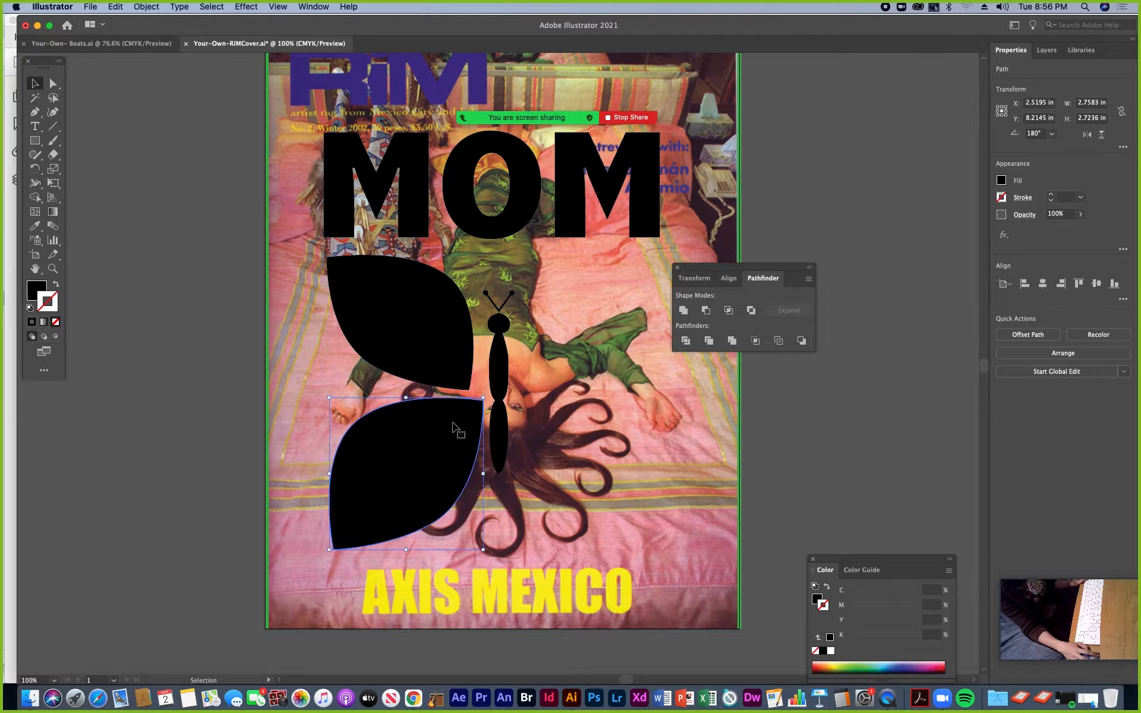
shift+click(450, 359)
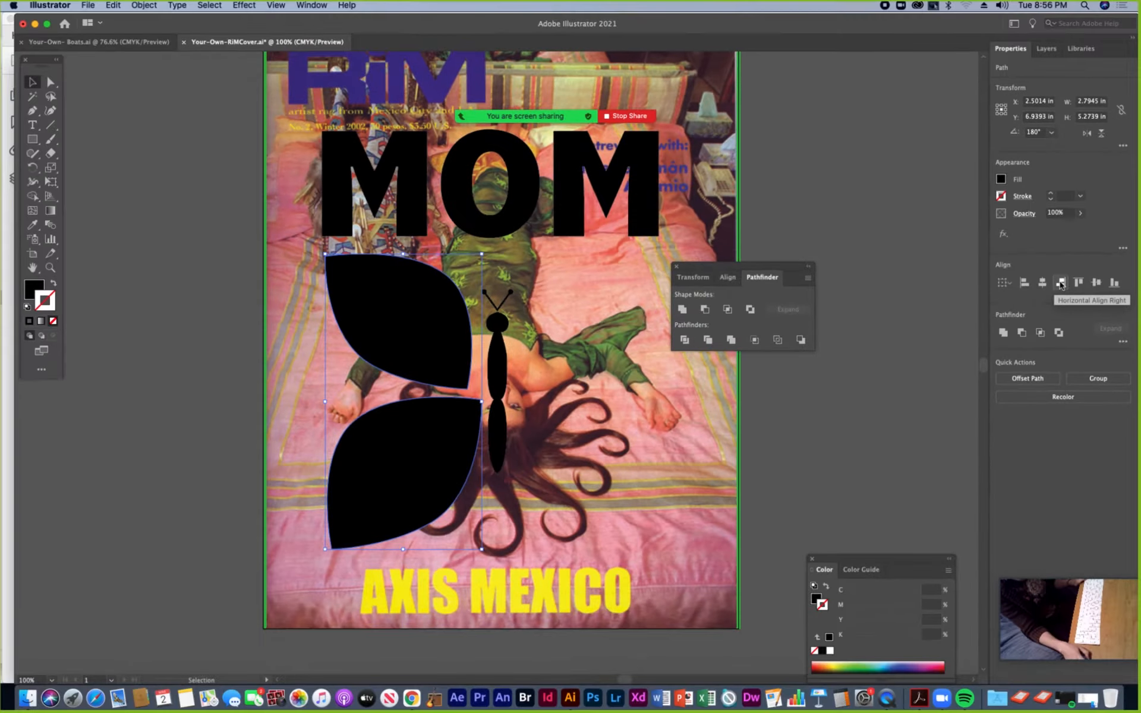
click(1060, 283)
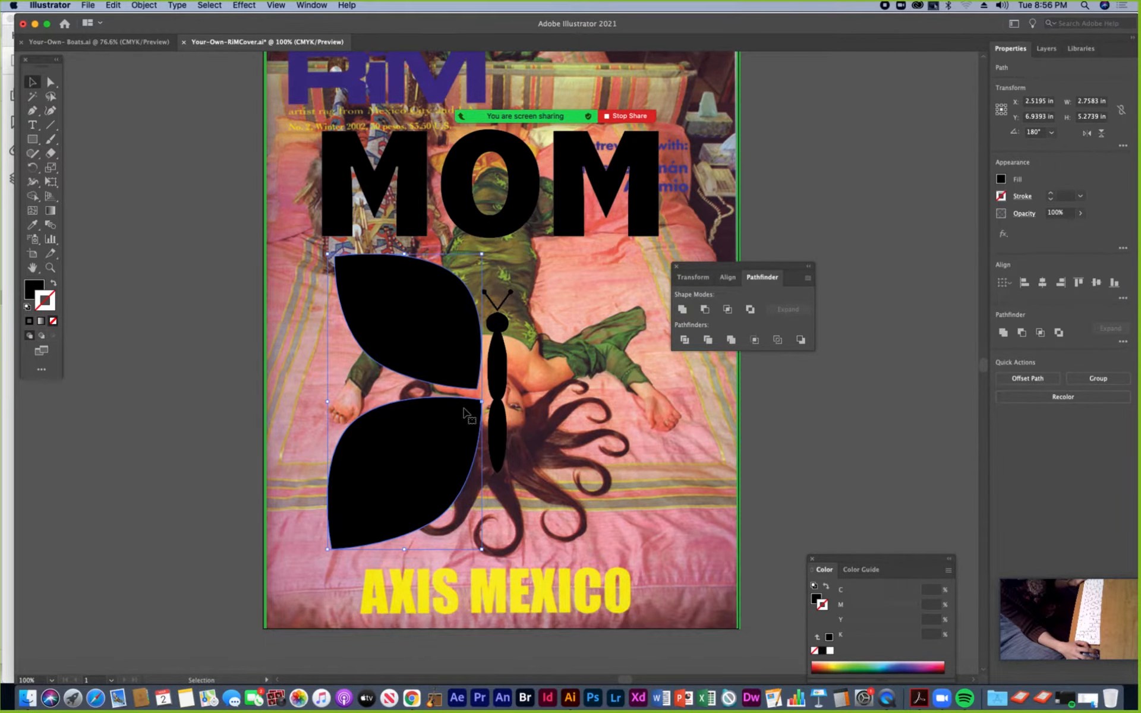
key(ctrl+g)
mouse_move(440, 416)
mouse_down()
mouse_move(419, 420)
mouse_move(432, 419)
mouse_up()
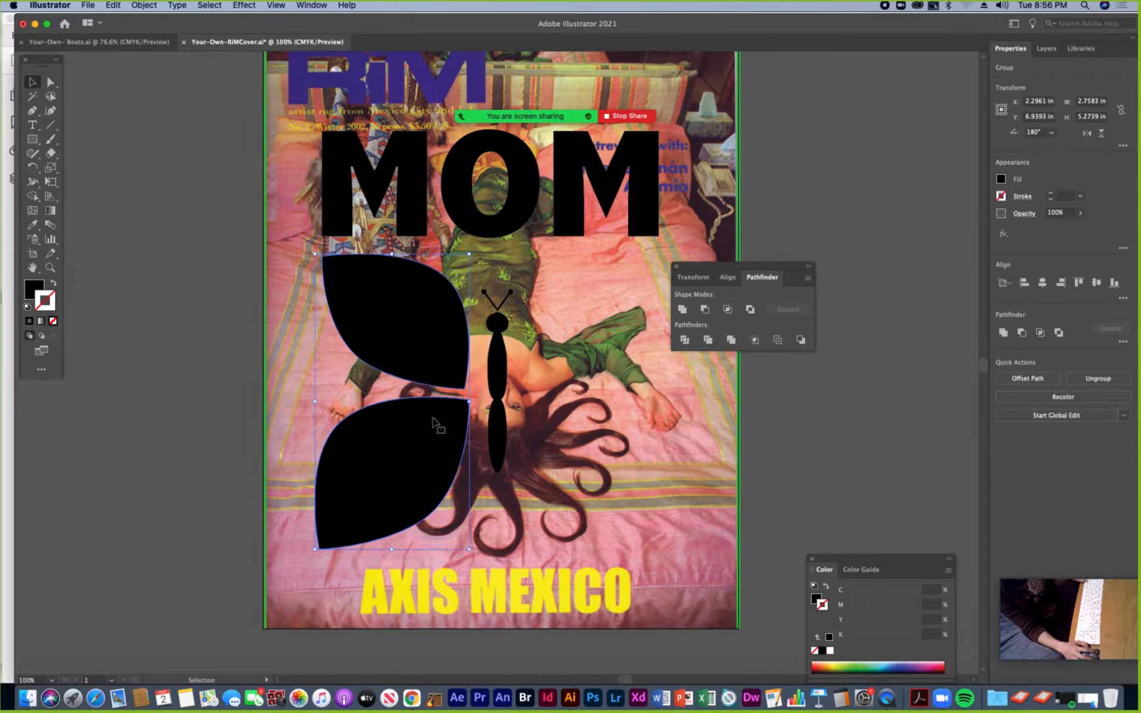
Step: Reflect a copy of the left wing group across the vertical axis and place it on the other side of the body
right_click(427, 354)
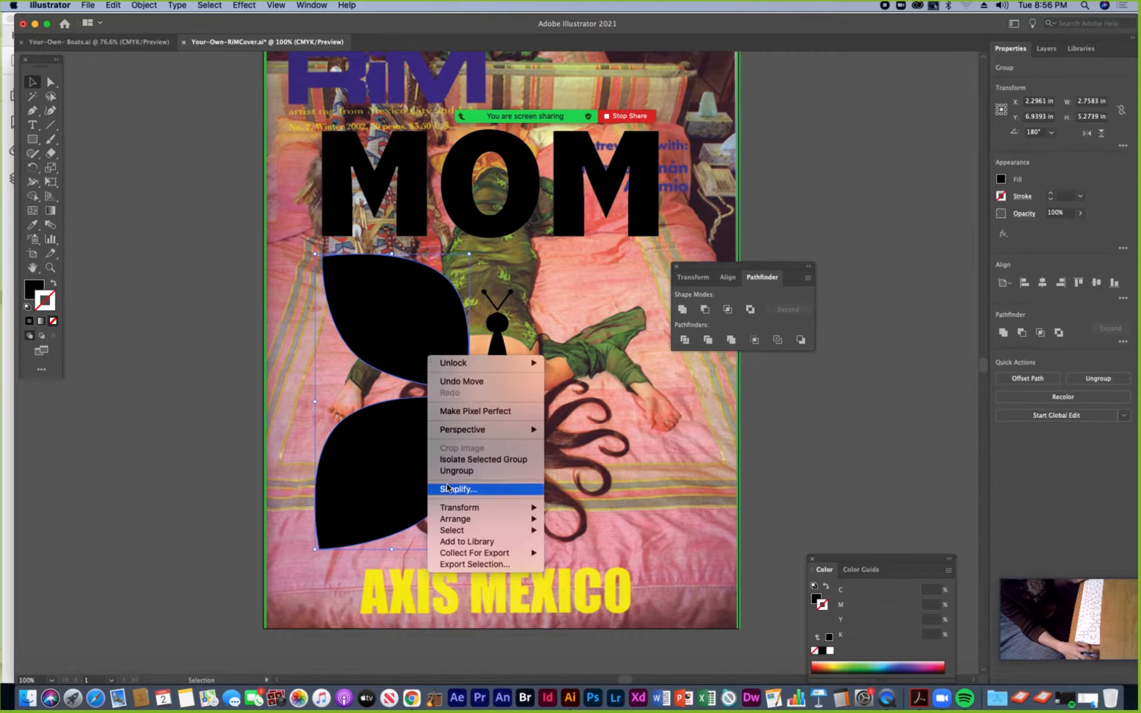
mouse_move(479, 508)
click(580, 548)
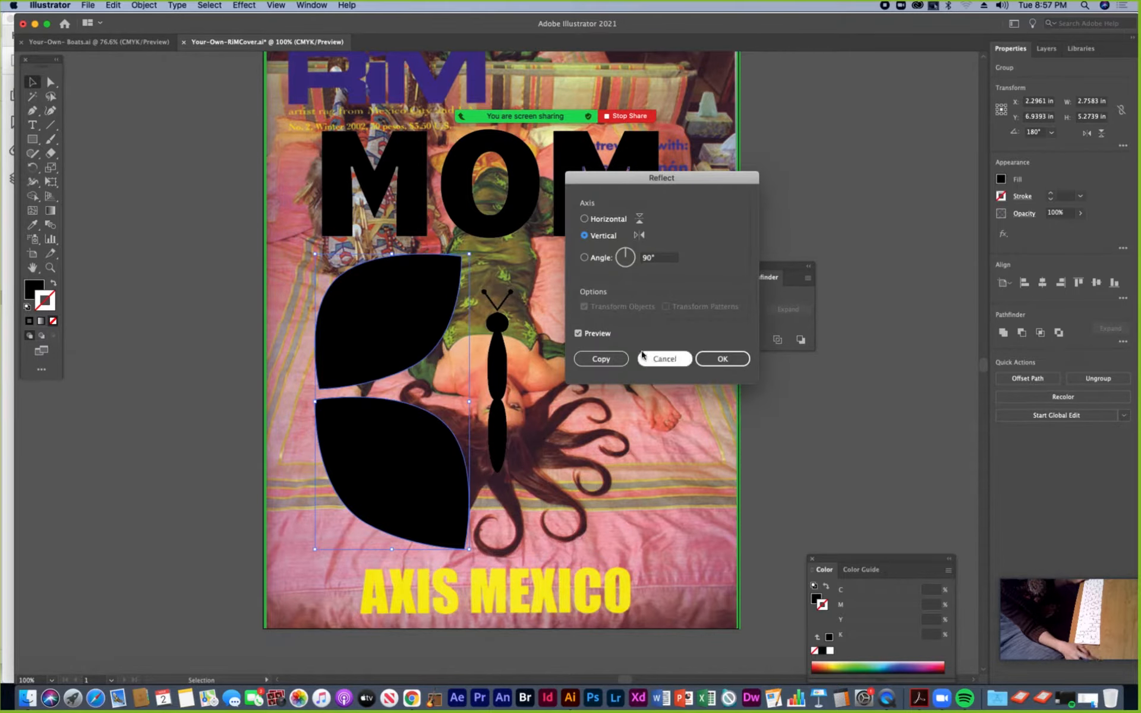
click(600, 358)
drag(419, 337, 608, 334)
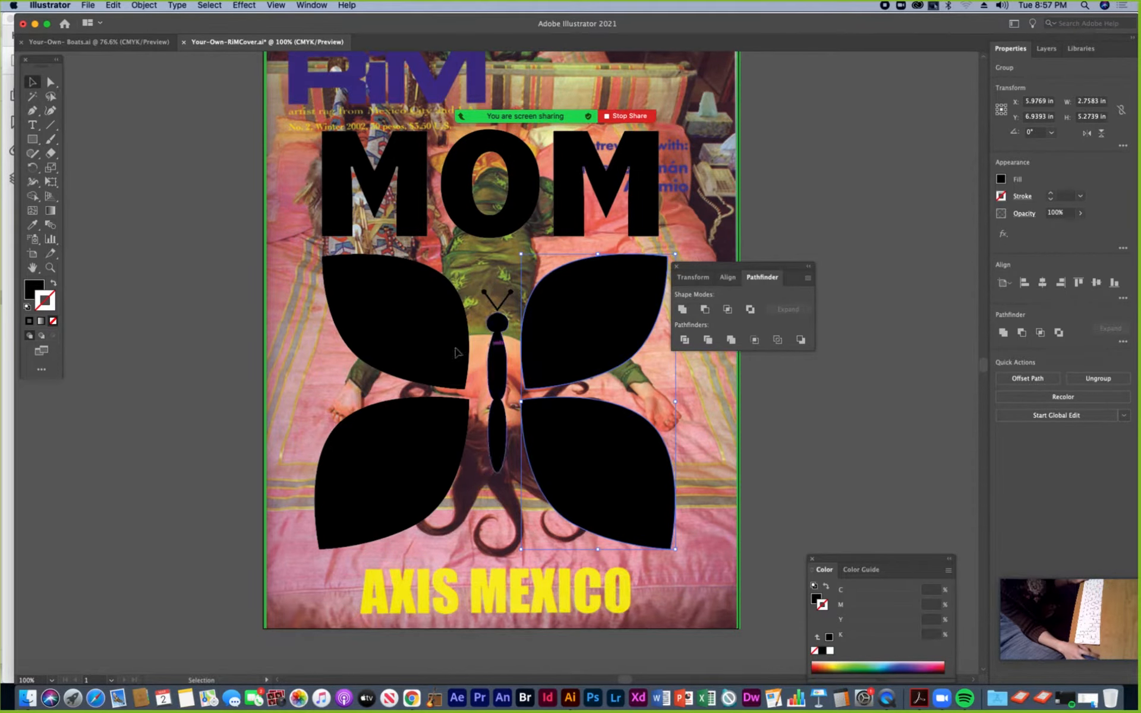
Step: Try to vertically center the copied wing group, then move it back down beside the body to about X 6.12 in, Y 6.78 in
click(408, 354)
click(575, 354)
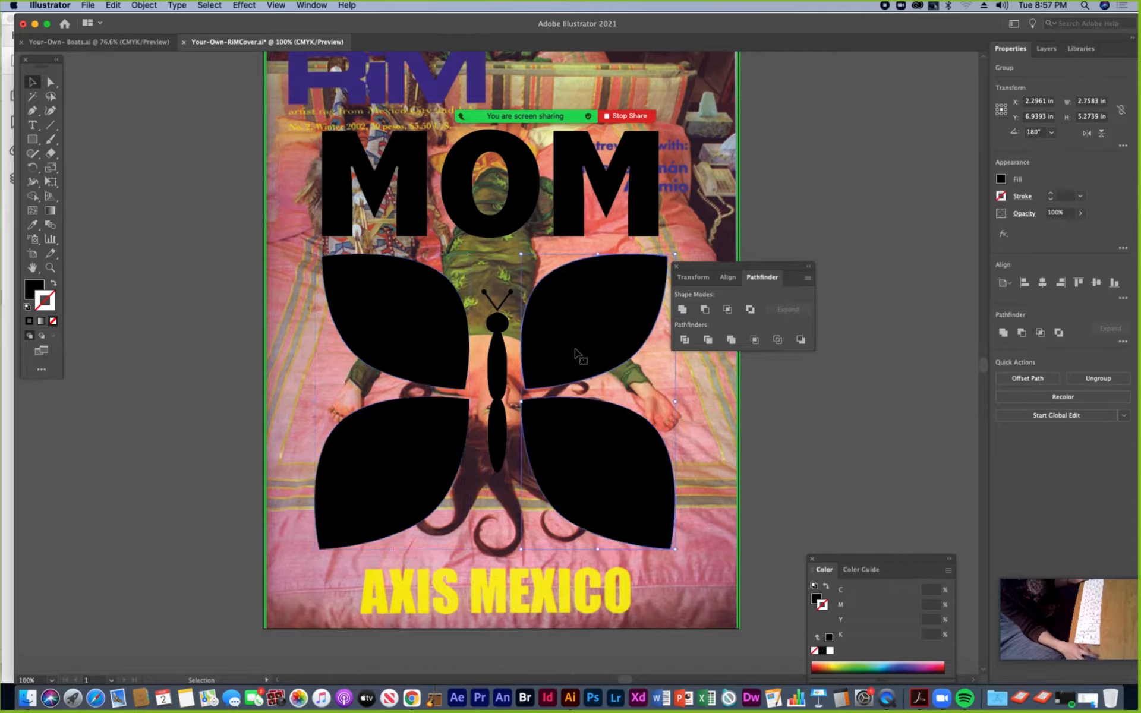
click(1097, 285)
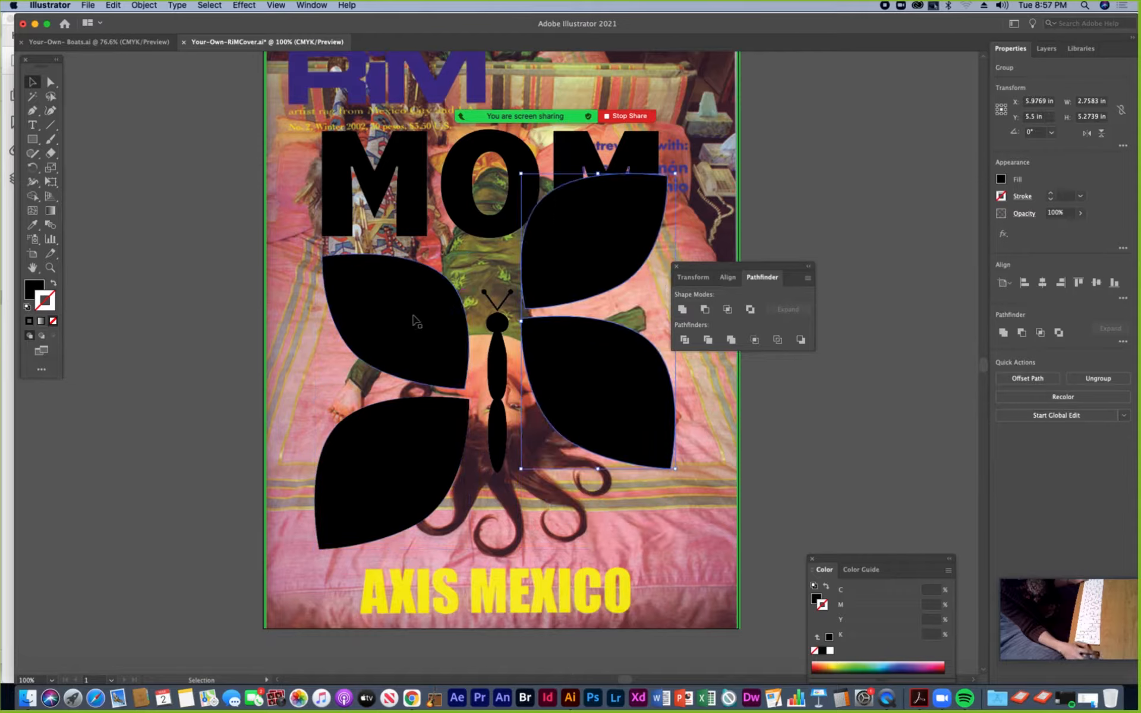
drag(564, 276, 573, 348)
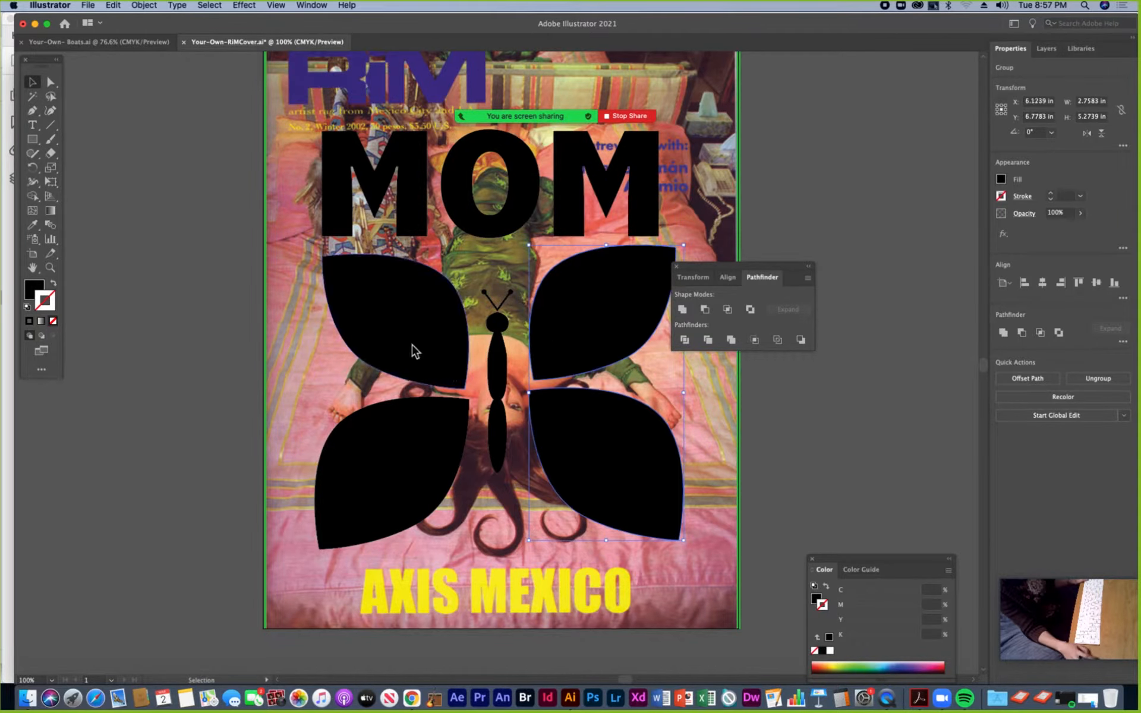
Step: Move the left wing group down to about Y 7.13 in and align both wing groups by their vertical centers
drag(410, 328, 411, 340)
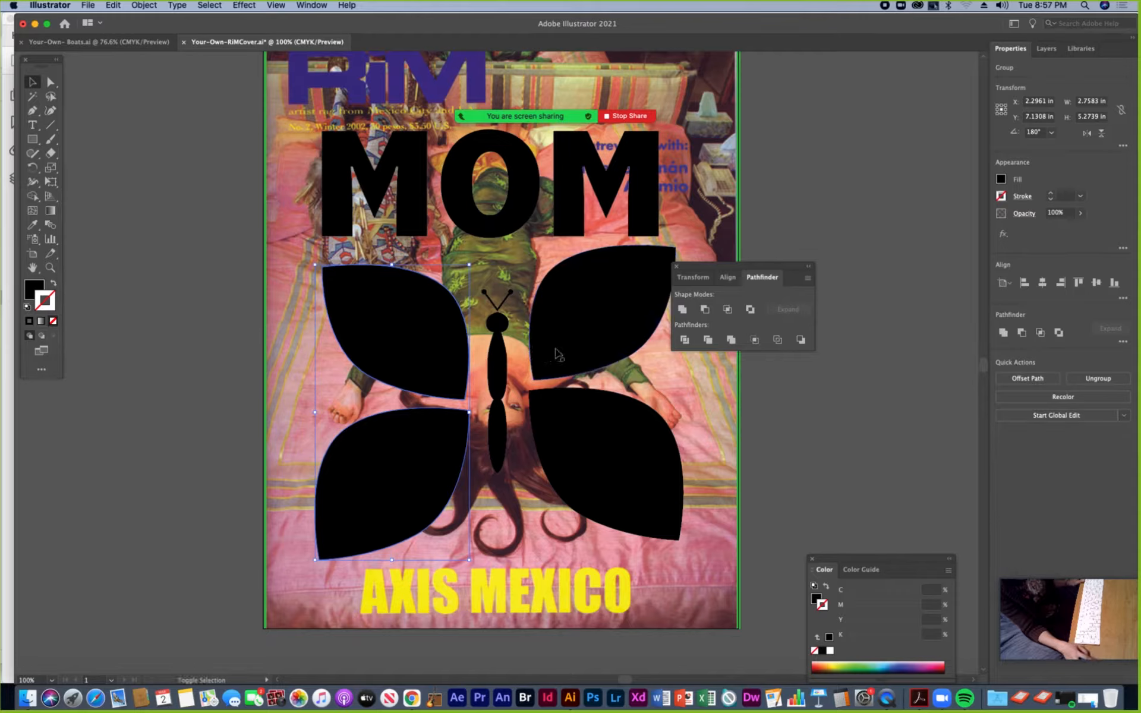
shift+click(582, 339)
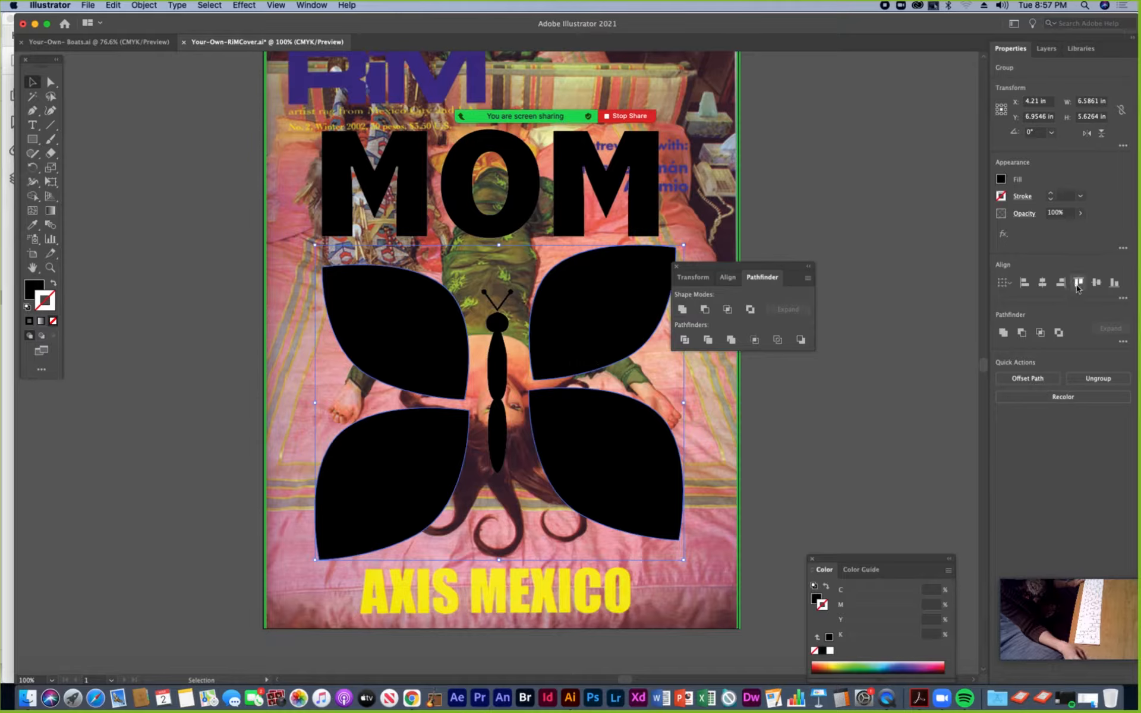
click(1097, 284)
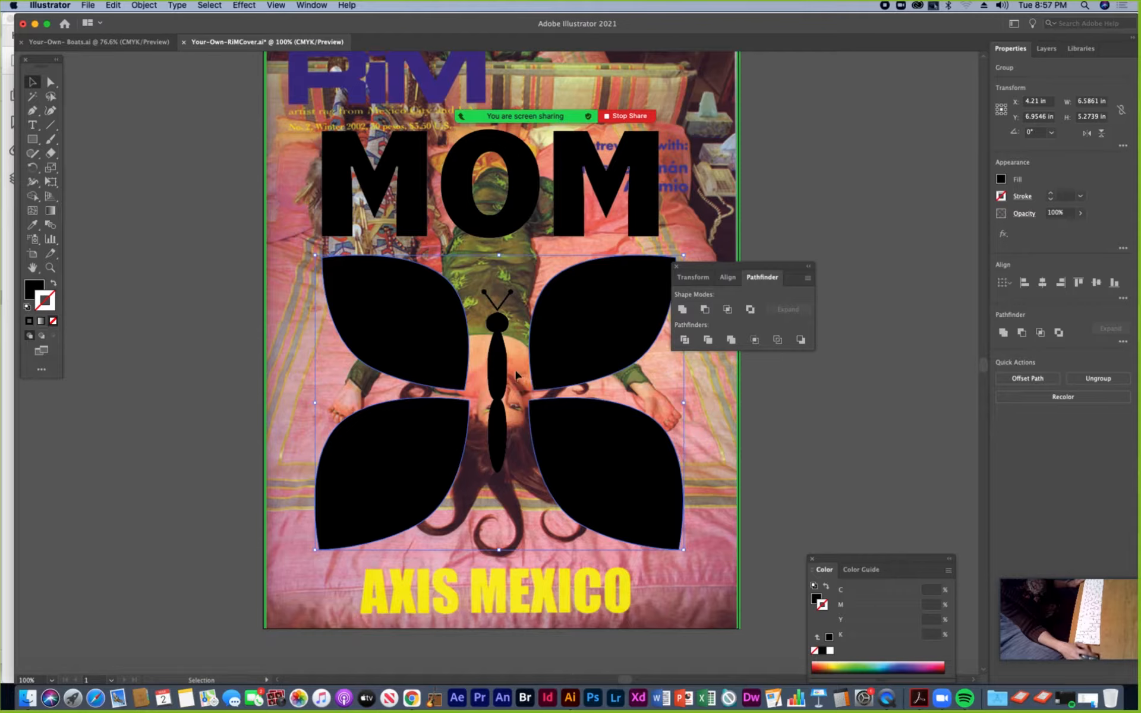
click(830, 426)
Step: Nudge the right wing group left, closer to the body, to about X 5.85 in
click(577, 371)
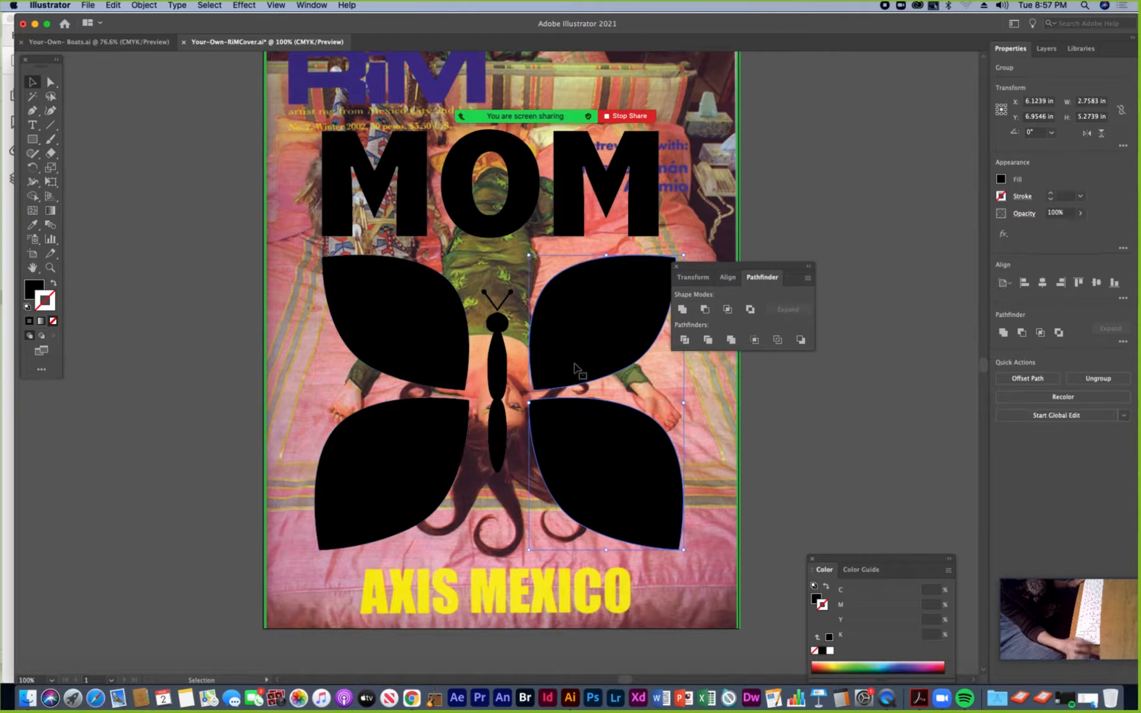
key(shift+Left)
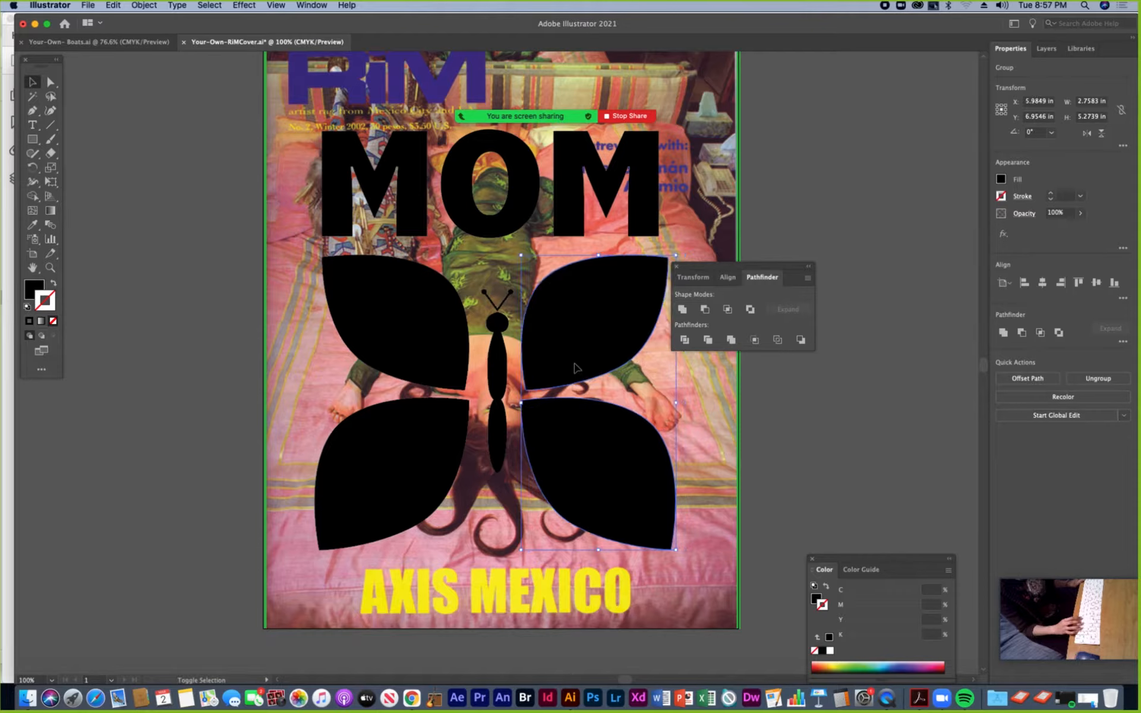
key(shift+Left)
Step: Distribute the left wings, the body and the right wings evenly by their horizontal centers
click(453, 347)
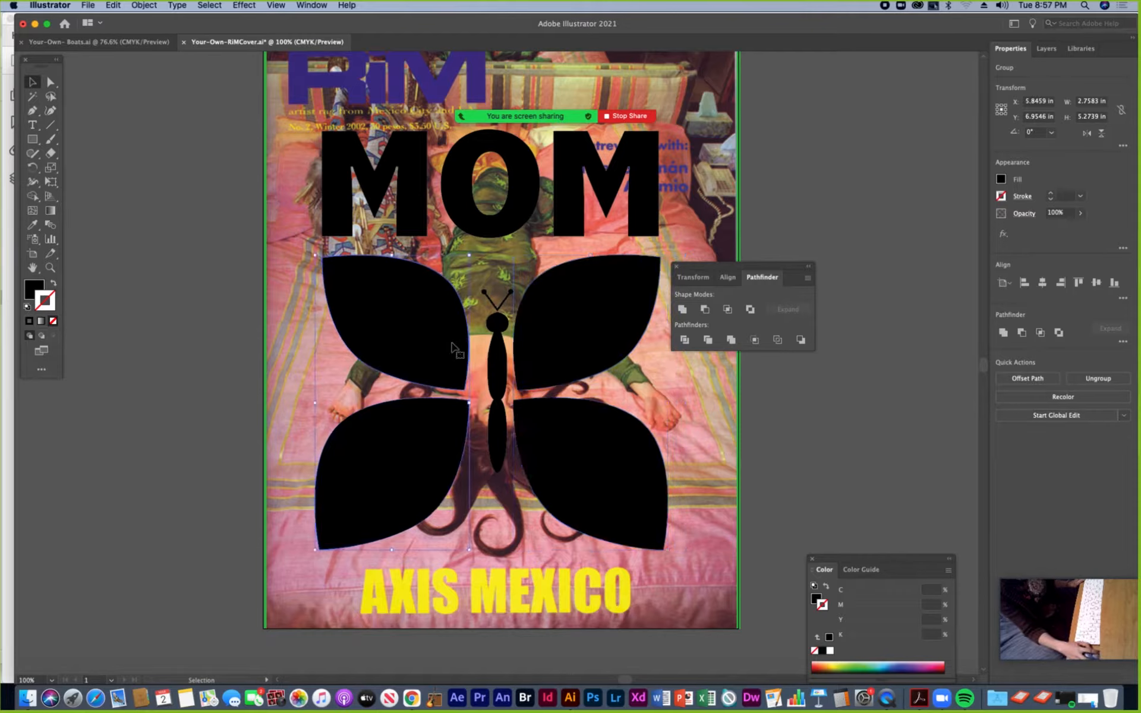
click(557, 344)
click(435, 336)
shift+click(538, 343)
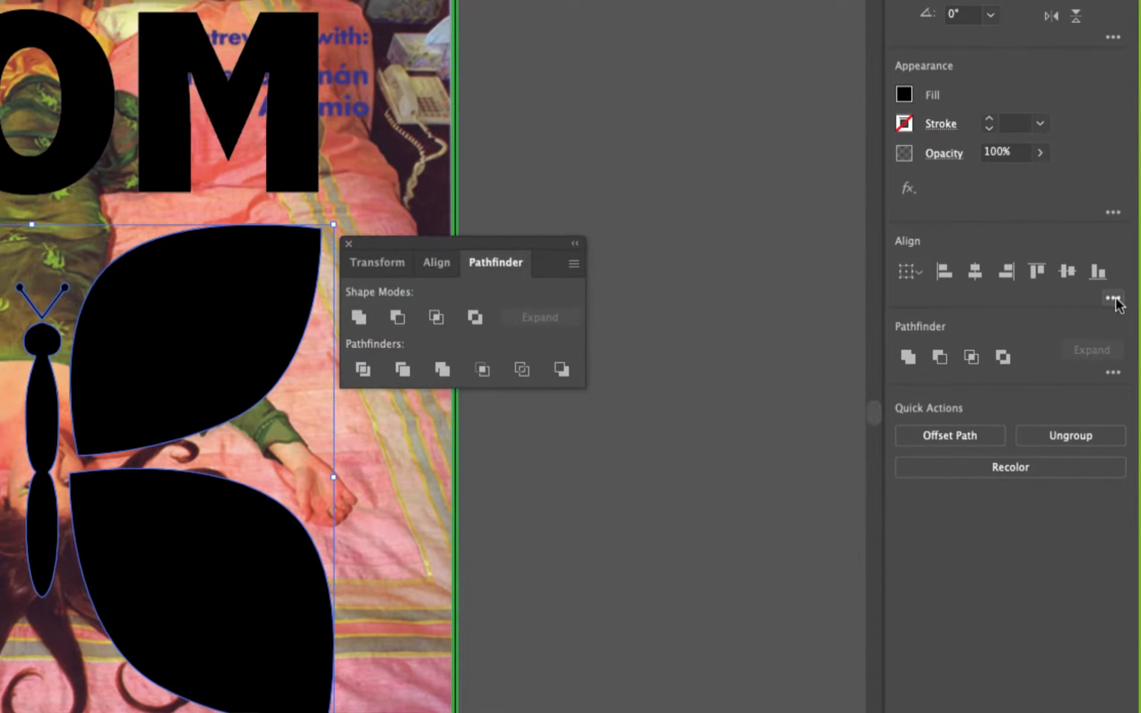
click(1122, 299)
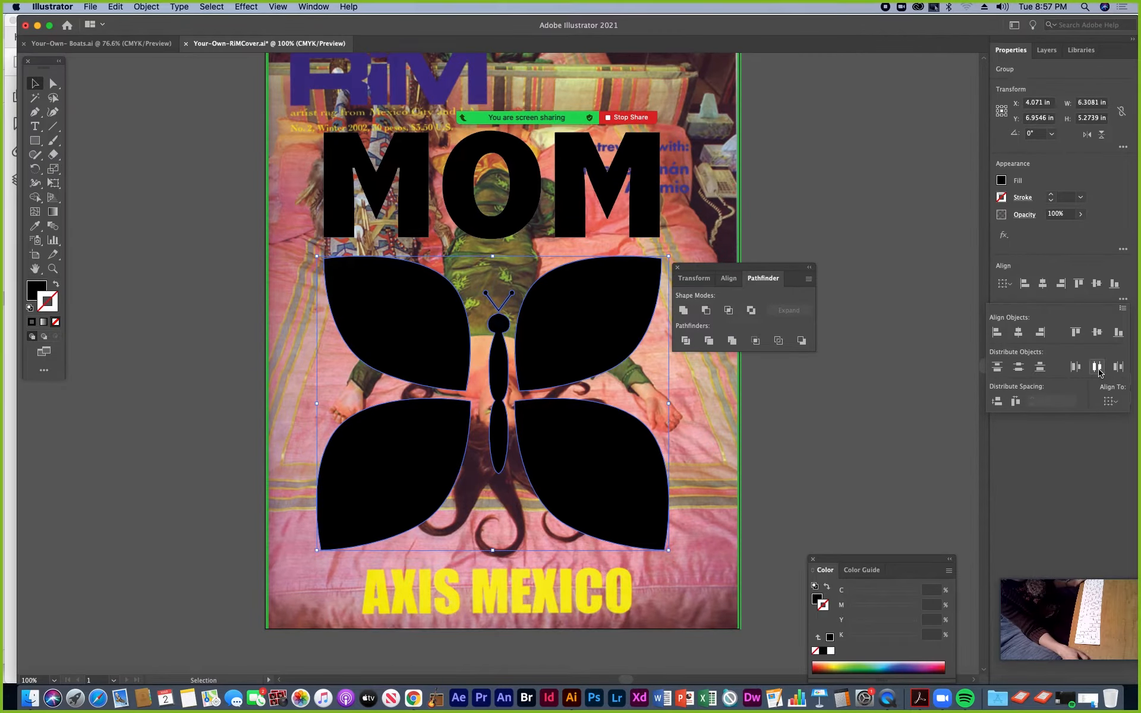
click(1080, 394)
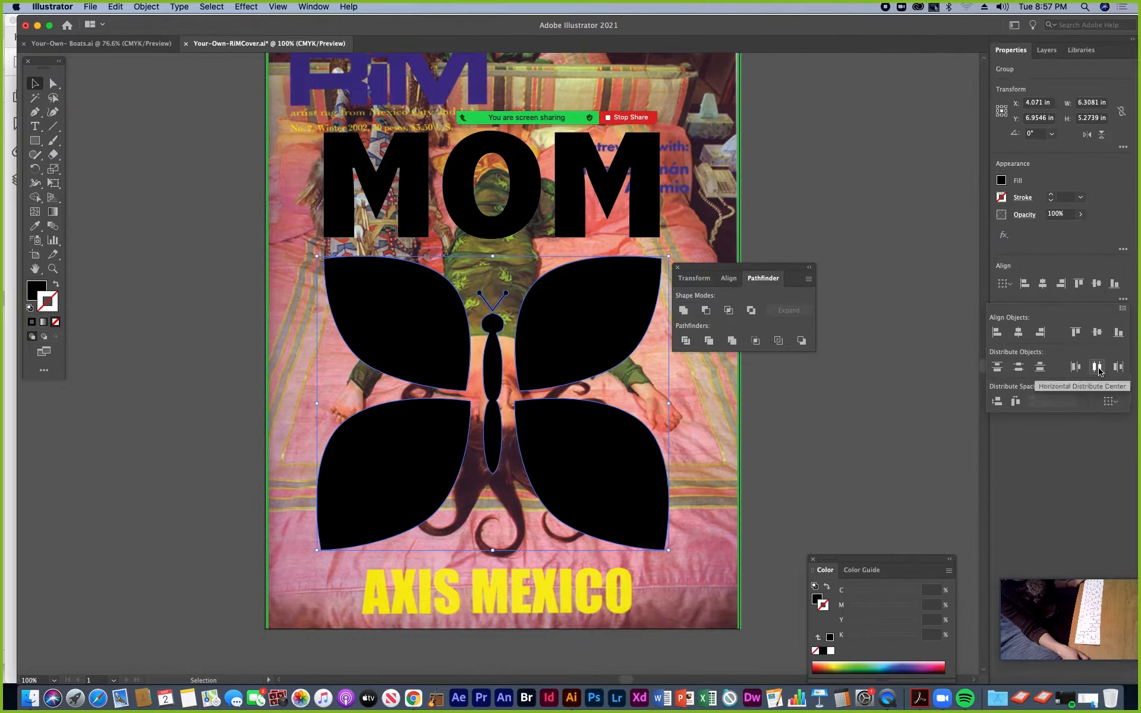
click(526, 363)
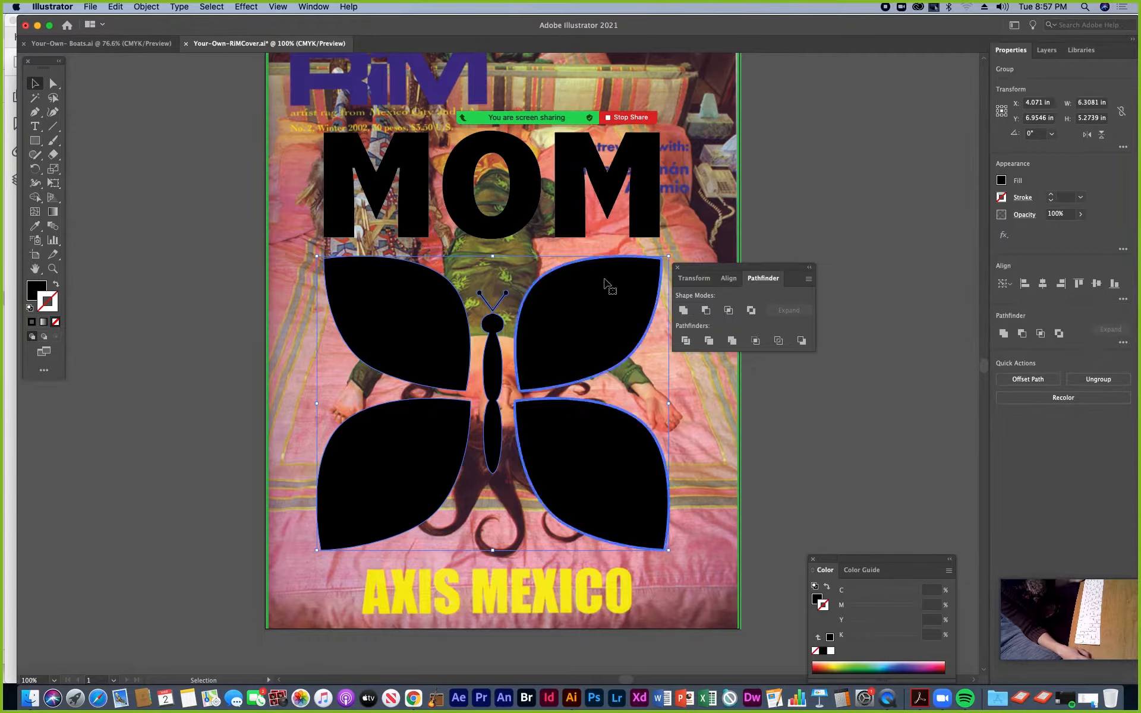
Step: Move the Pathfinder panel clear of the artwork and select the MOM lettering to compare it with the butterfly
drag(740, 273, 907, 311)
click(570, 267)
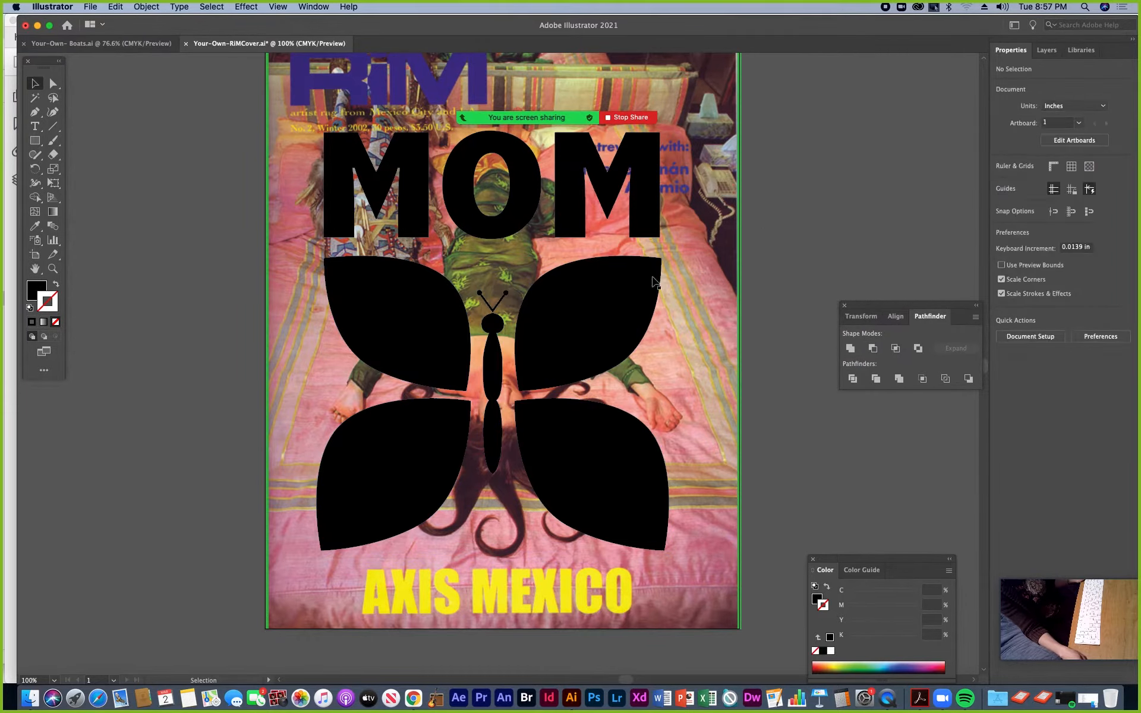
click(567, 233)
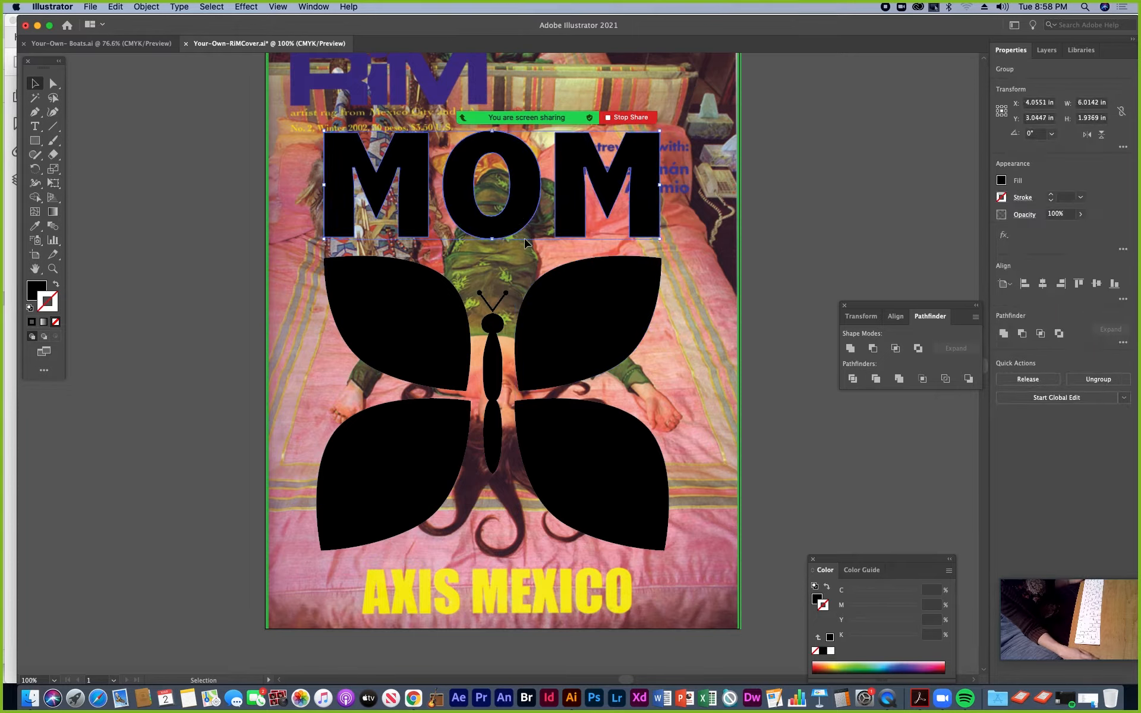
Step: Group the left wings, the body with antennae and the right wings into a single butterfly
click(434, 330)
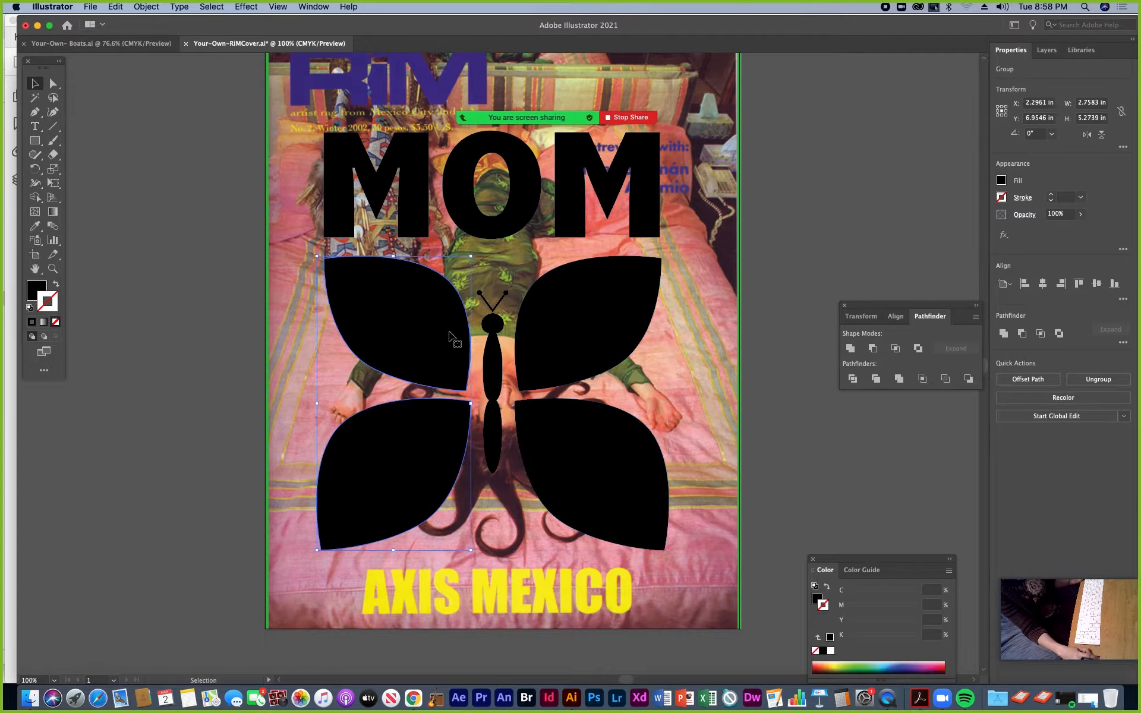
shift+click(492, 344)
shift+click(566, 341)
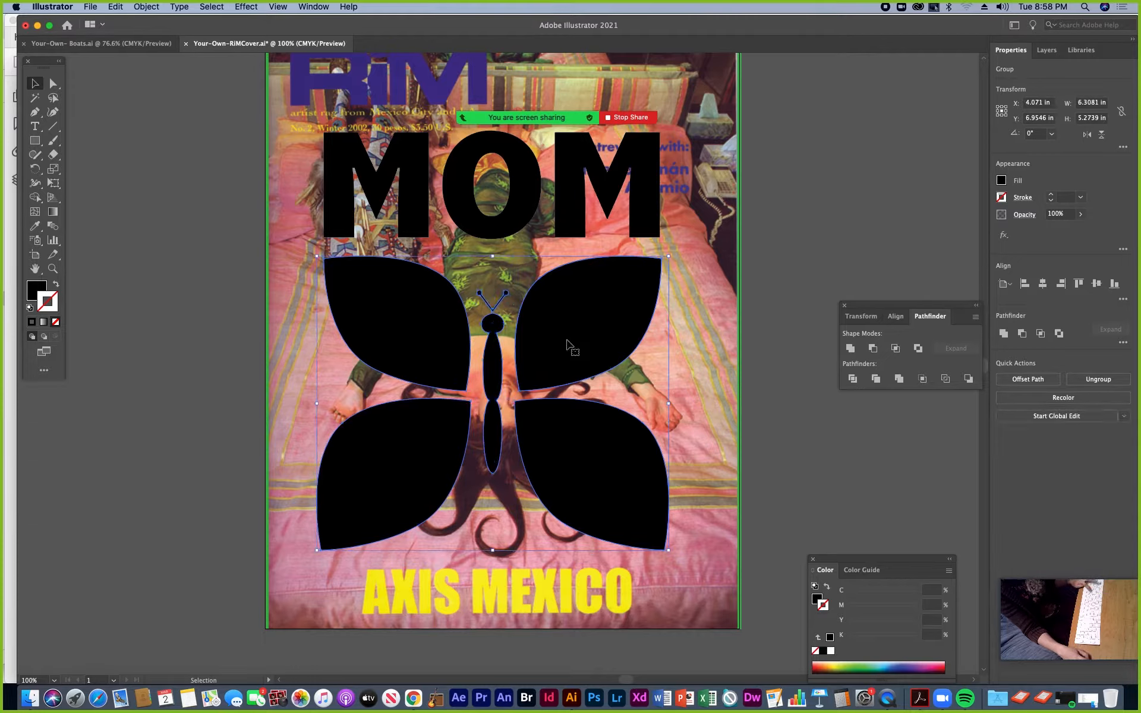
key(v)
Step: Move the butterfly slightly lower, to about Y 7.15 in, and center it horizontally on the artboard
drag(580, 321, 647, 343)
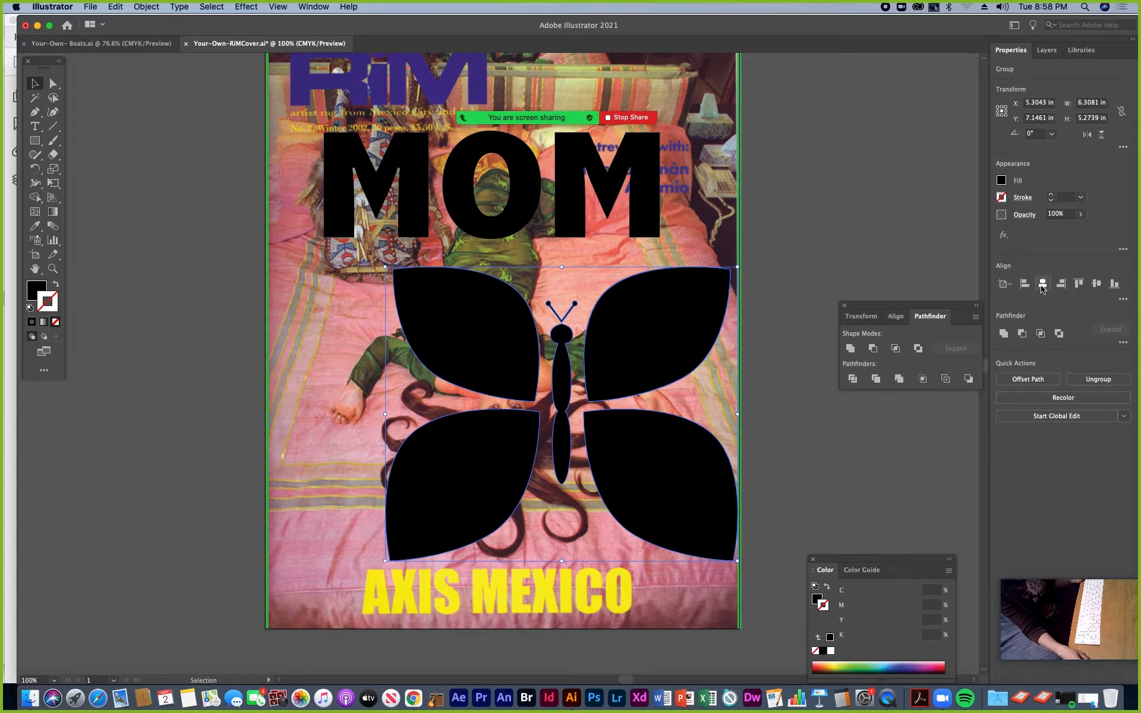
click(1010, 285)
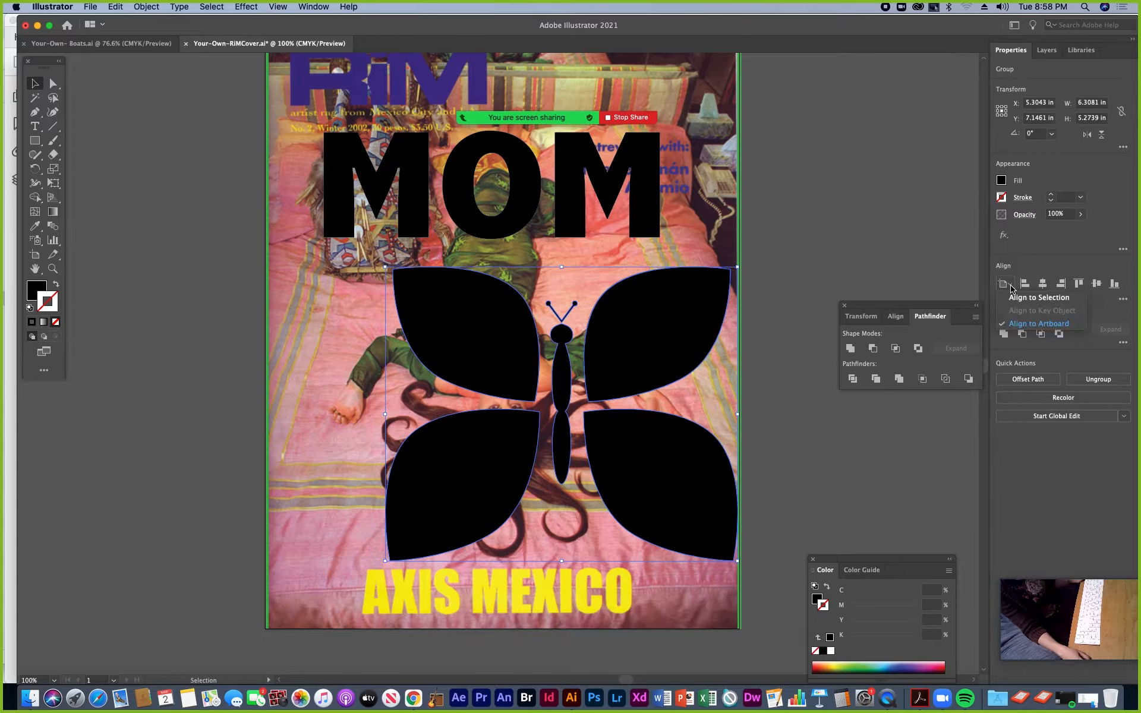
click(1017, 325)
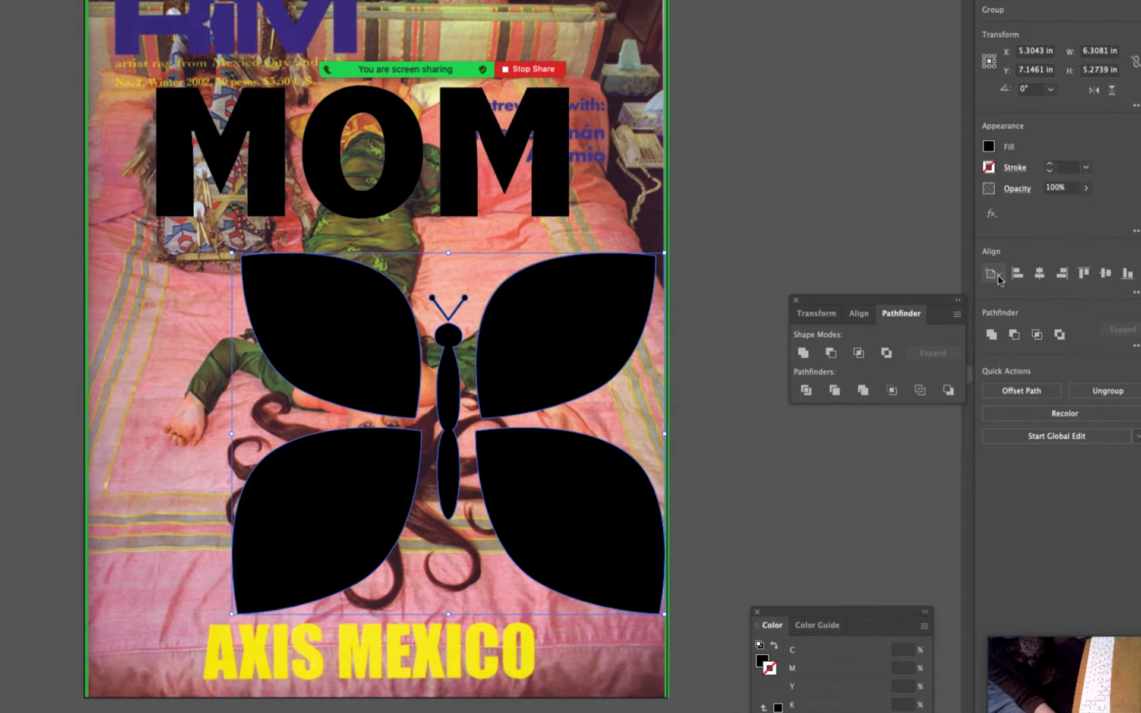
click(997, 275)
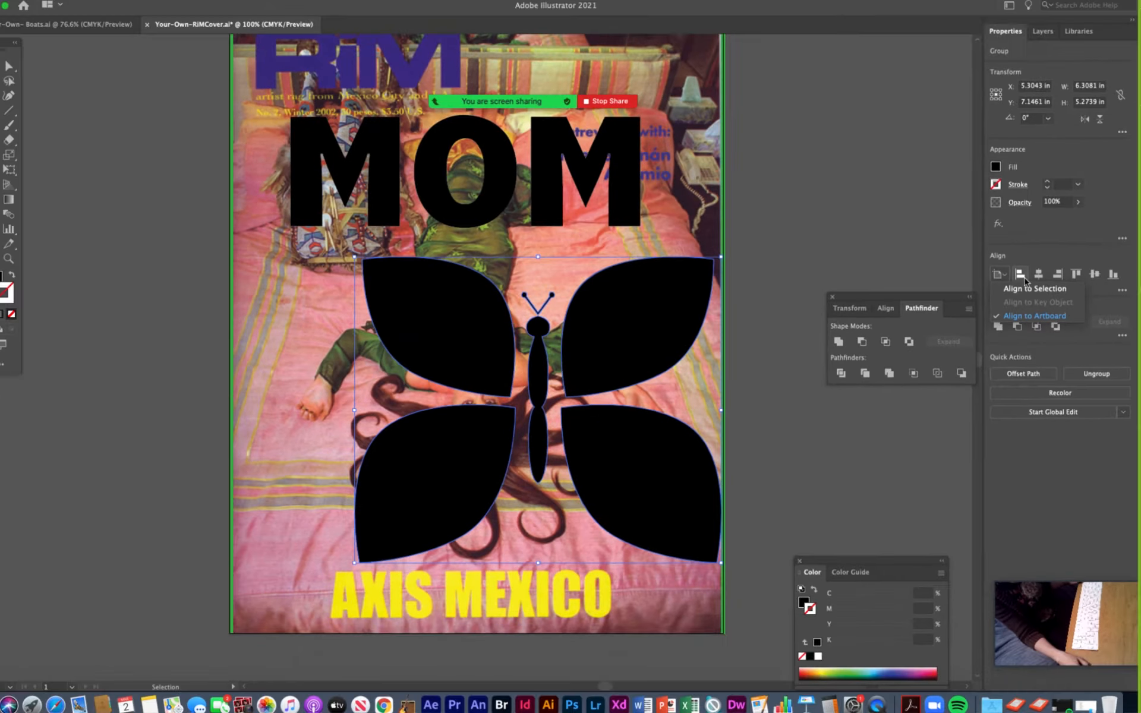
click(1029, 254)
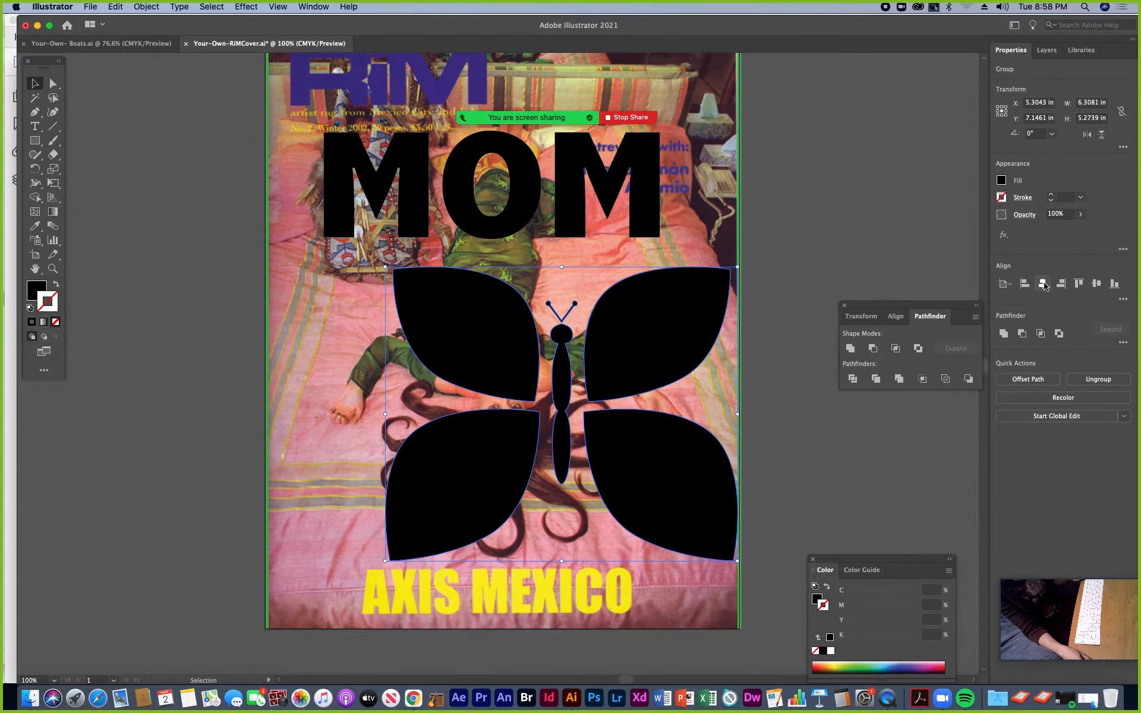
click(1043, 284)
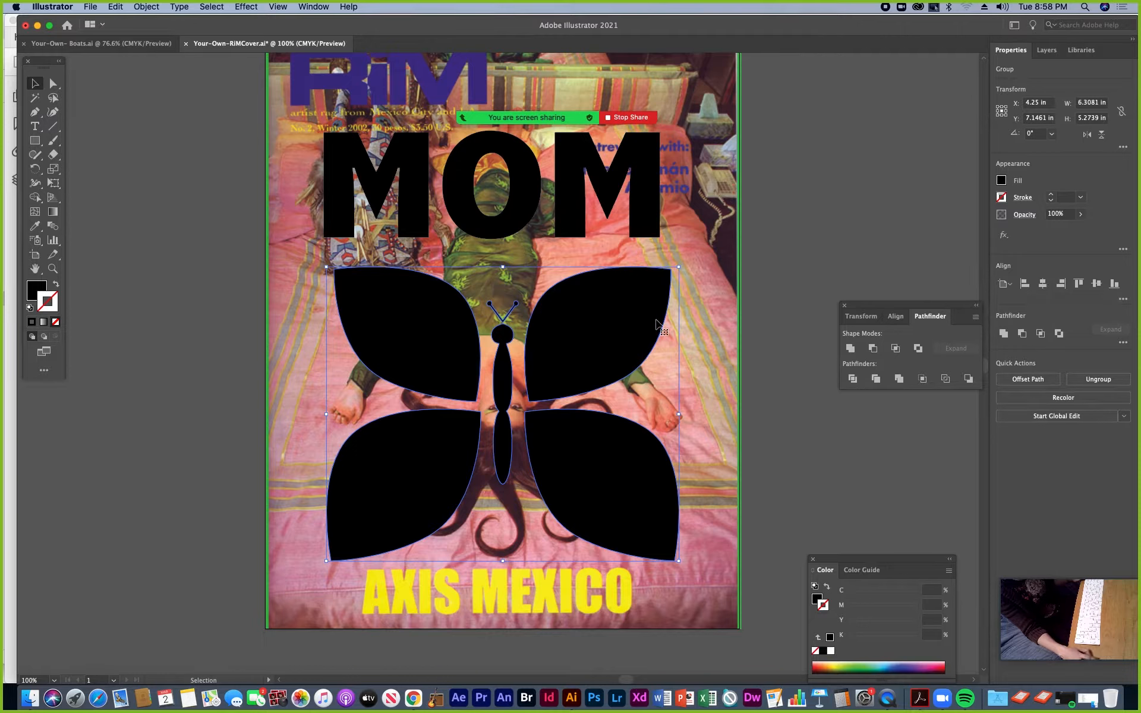
Step: Move the MOM lettering sideways and down toward the butterfly, to about X 6.02 in, Y 3.29 in
click(522, 208)
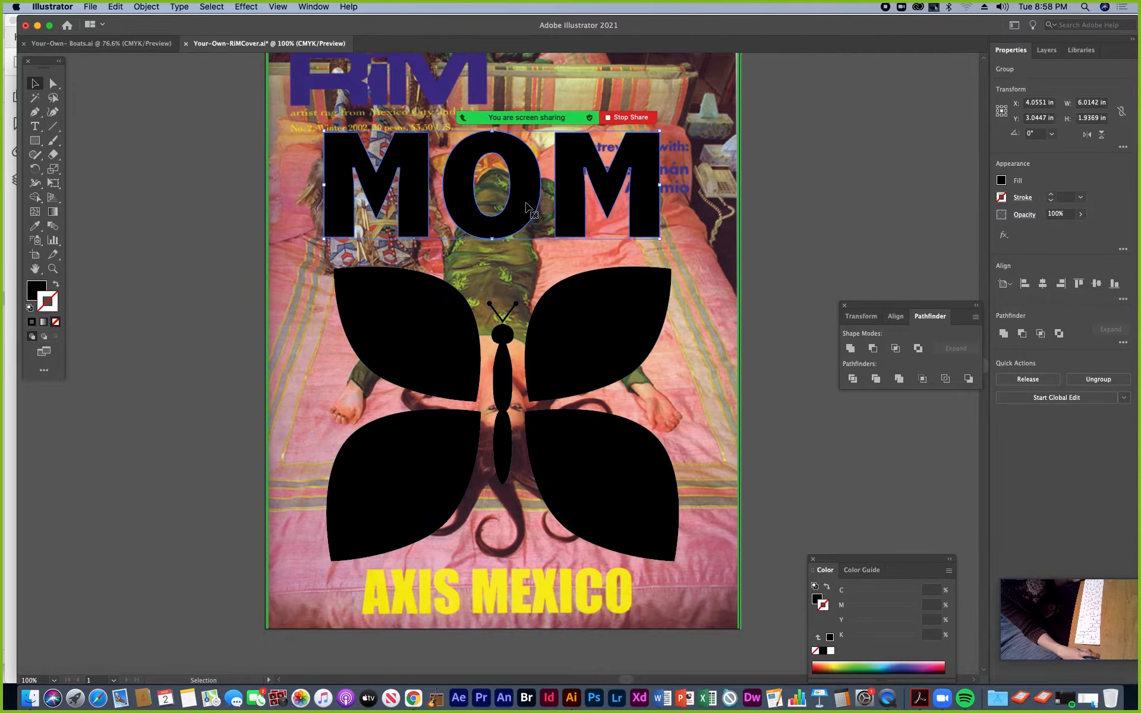
drag(522, 208, 631, 214)
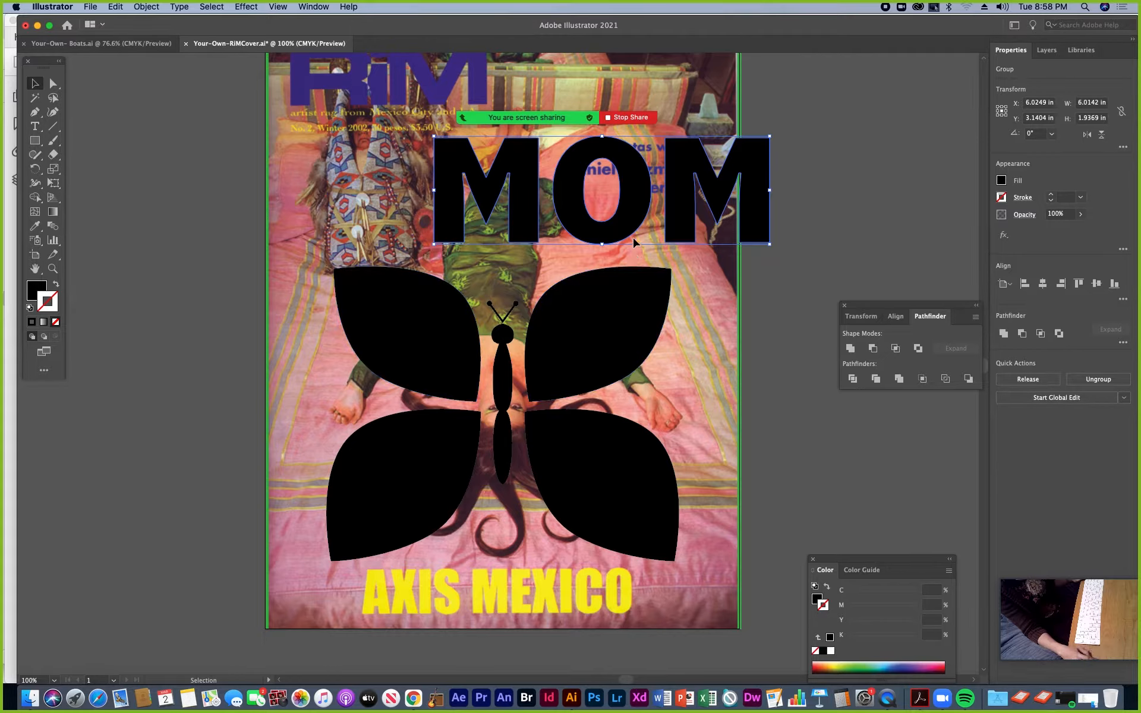
drag(635, 222, 635, 231)
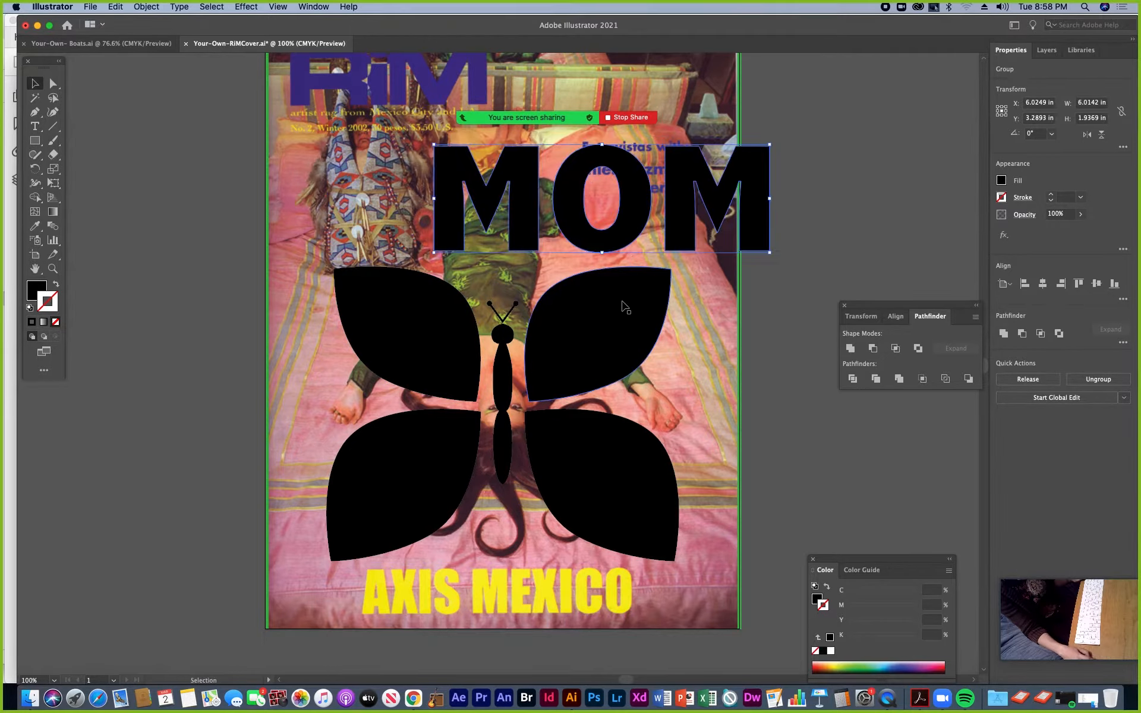
Step: Align the MOM lettering's horizontal center to the butterfly, using the butterfly as the key object
shift+click(588, 322)
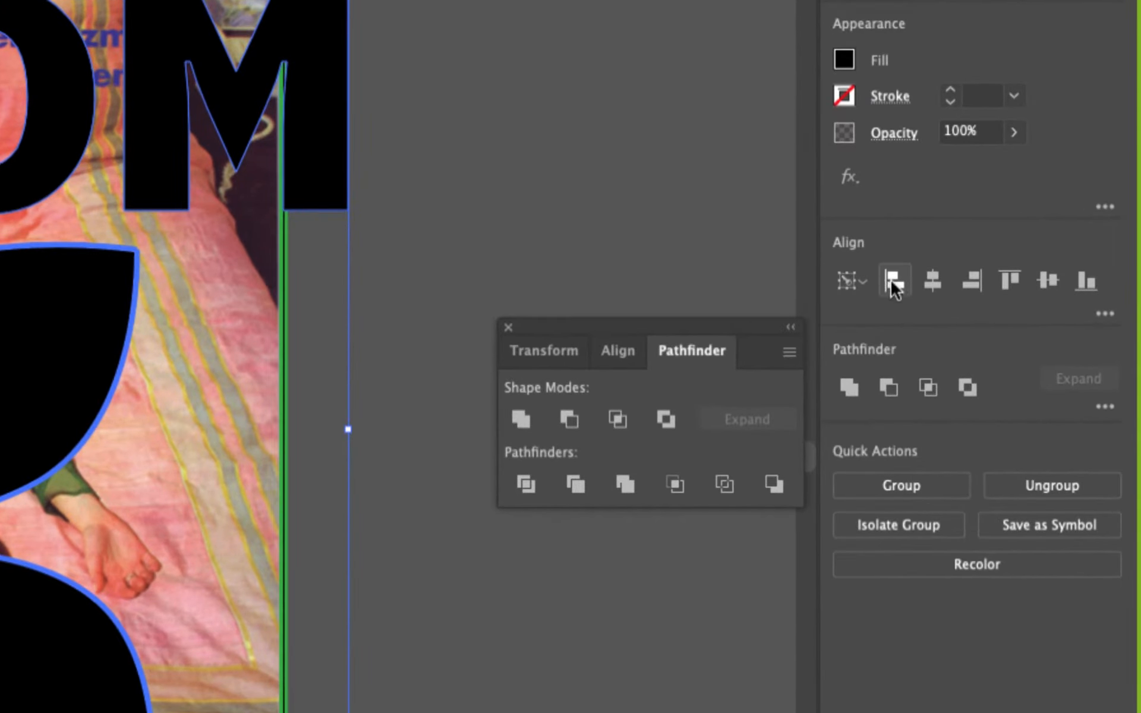
click(862, 288)
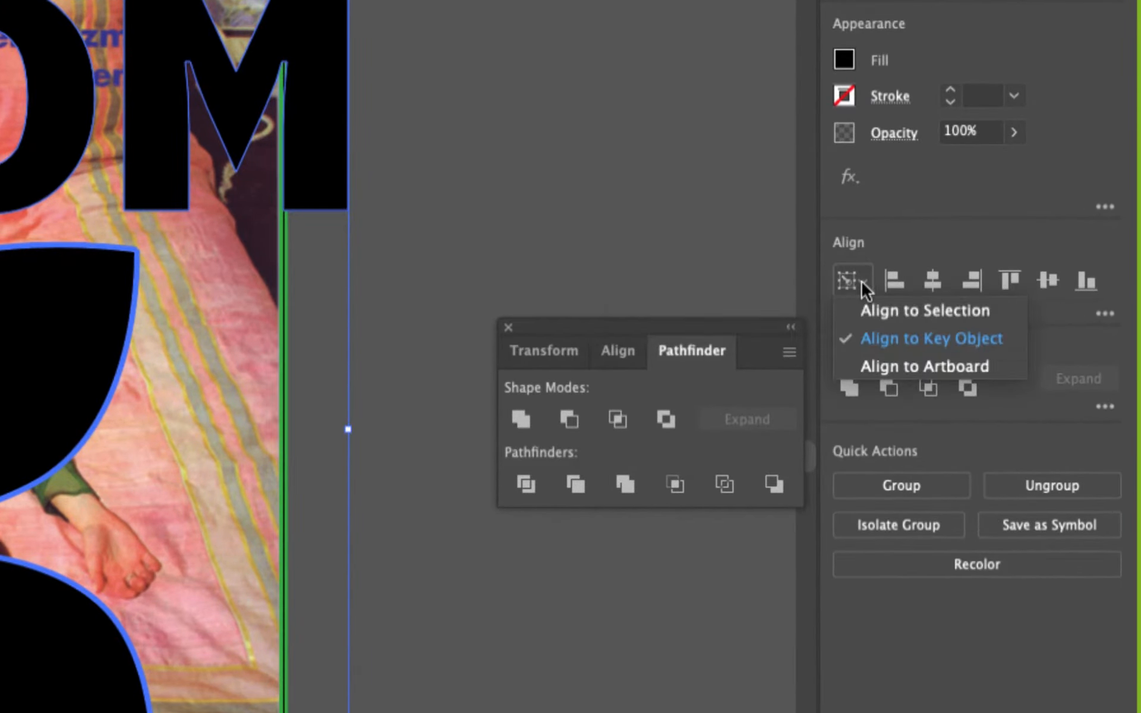
click(853, 294)
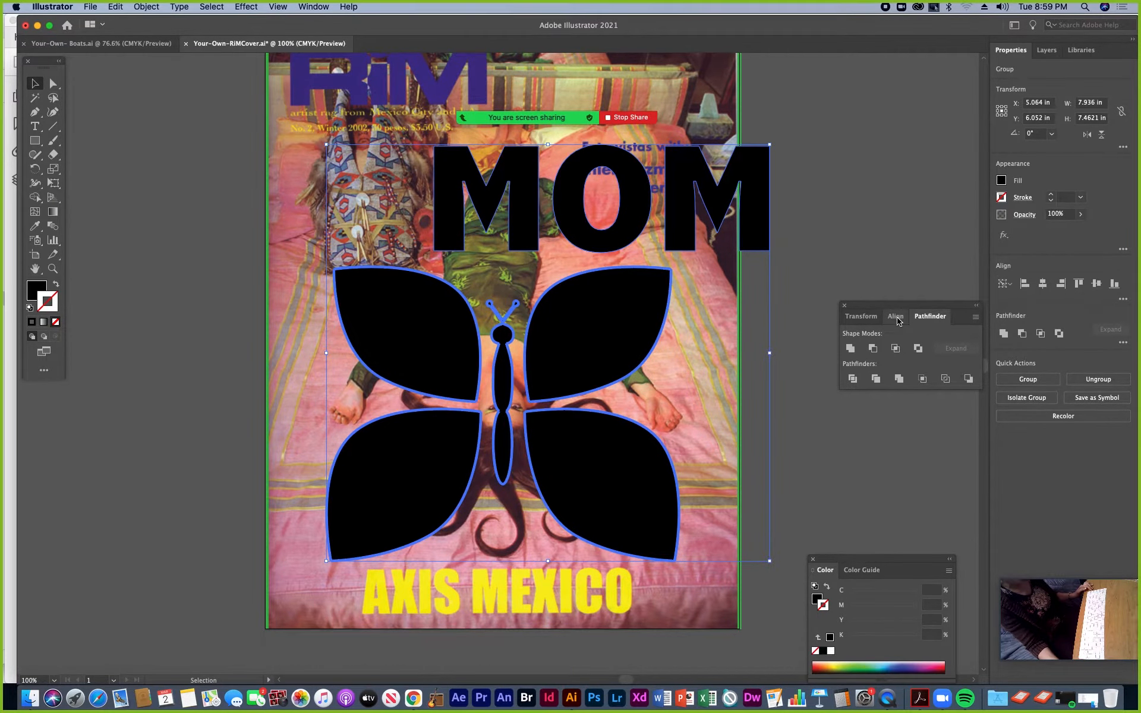
click(896, 319)
drag(907, 307, 838, 286)
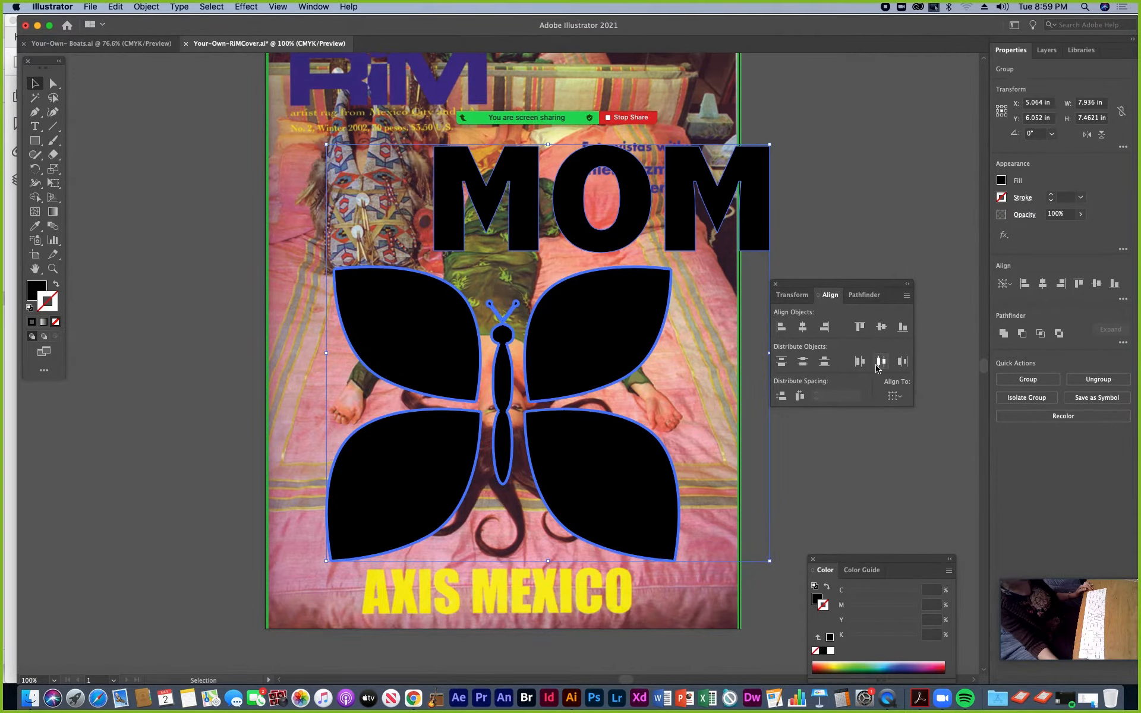
click(897, 398)
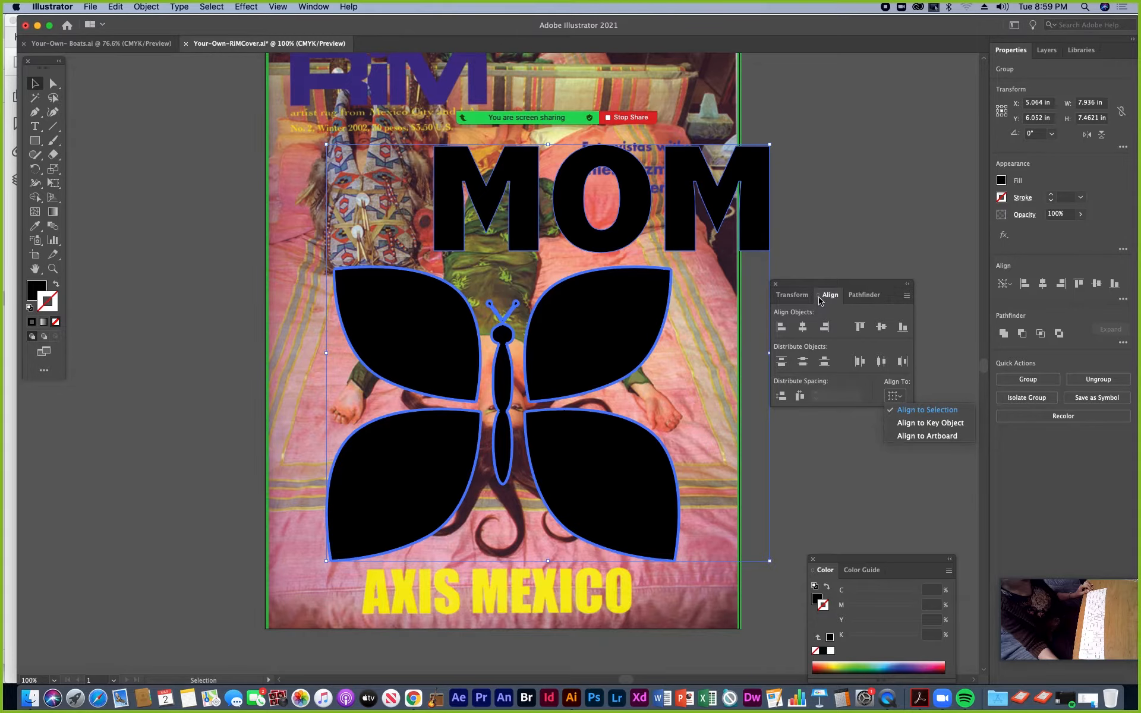
click(864, 294)
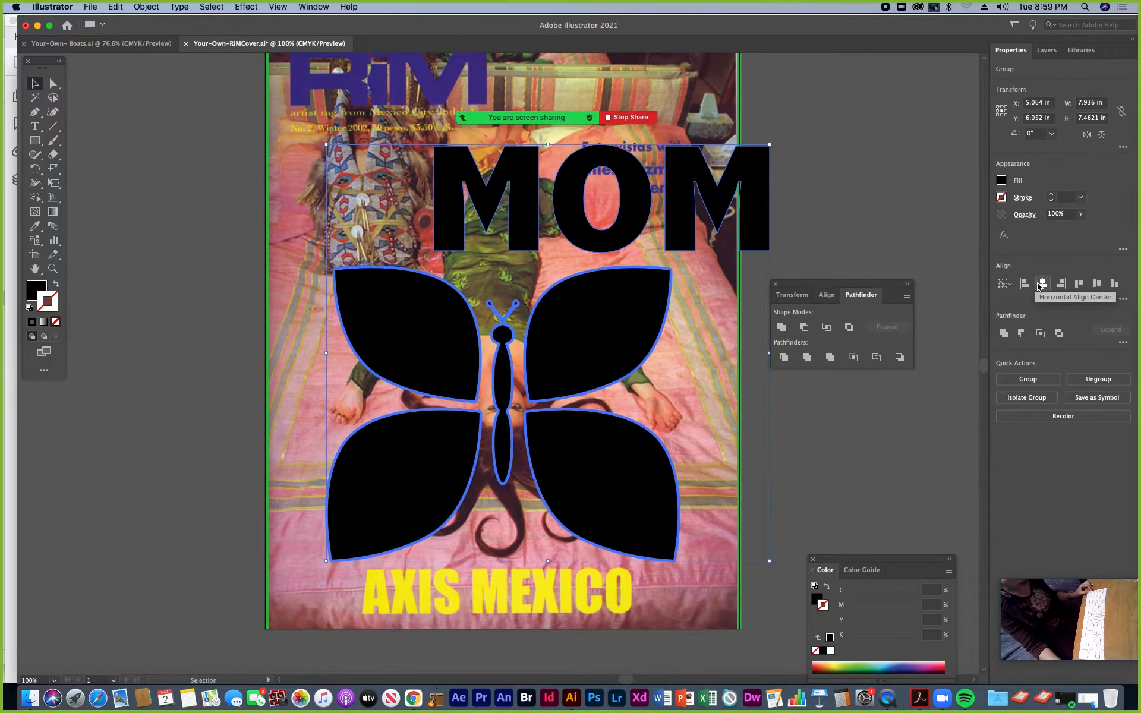
click(1044, 286)
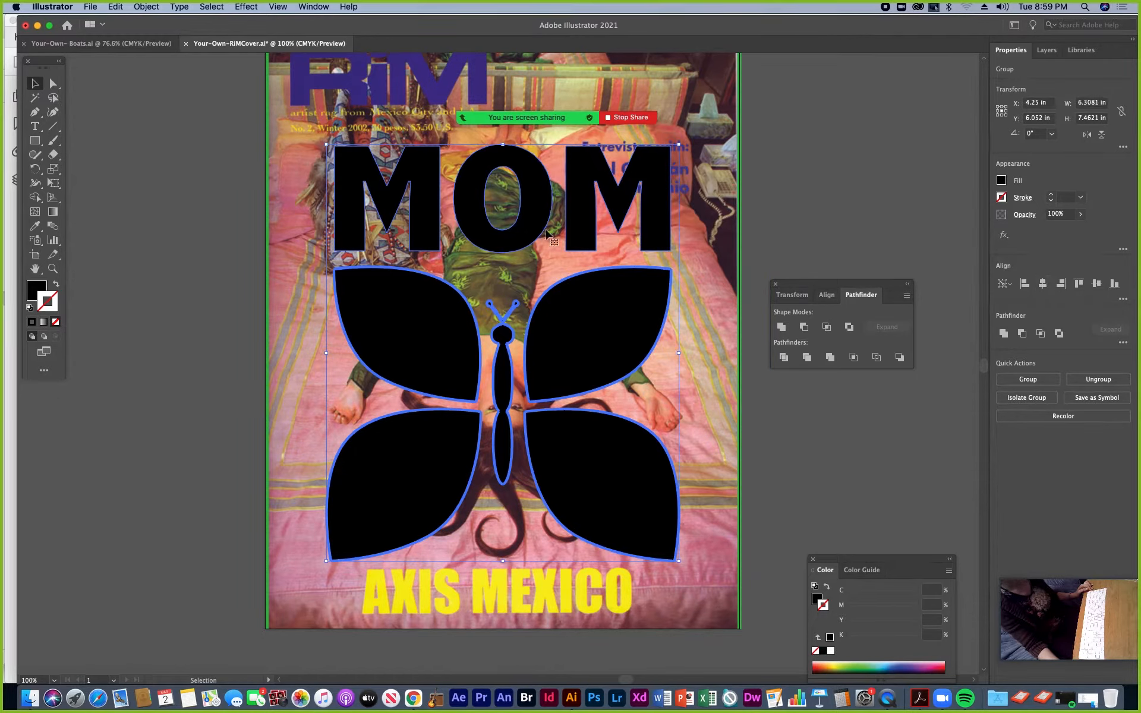
Step: Bring up the layer list, clear the Pathfinder panel off it, and combine the MOM lettering and butterfly into one compound path
click(1046, 50)
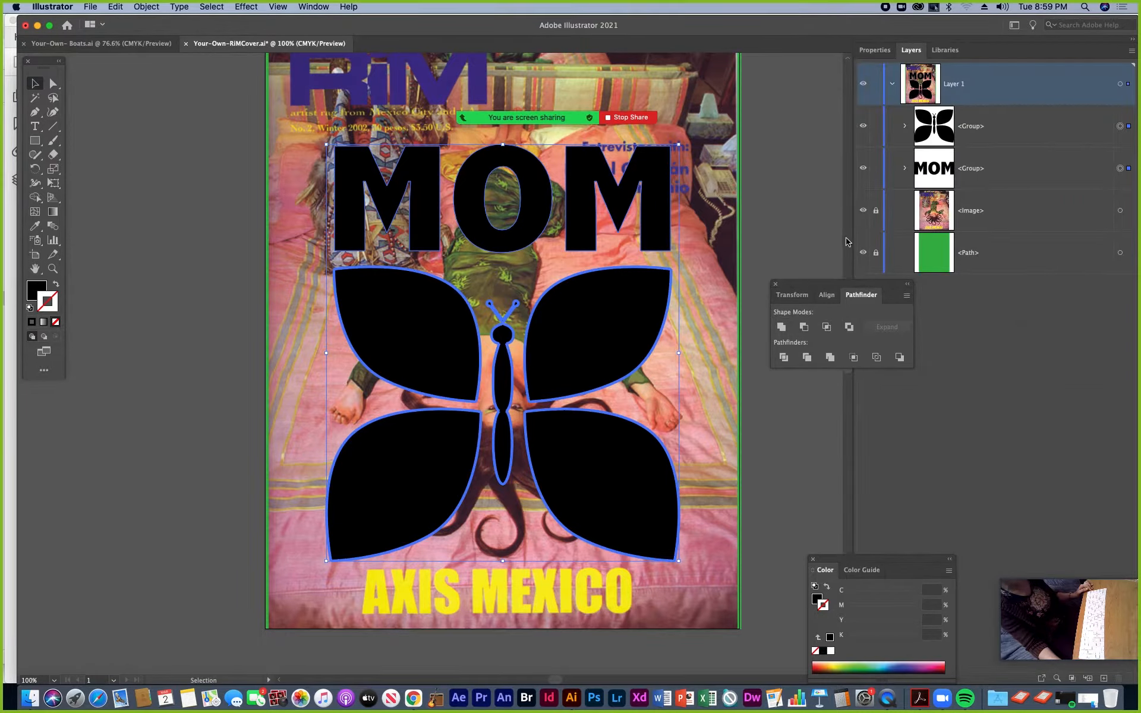
drag(831, 289, 797, 491)
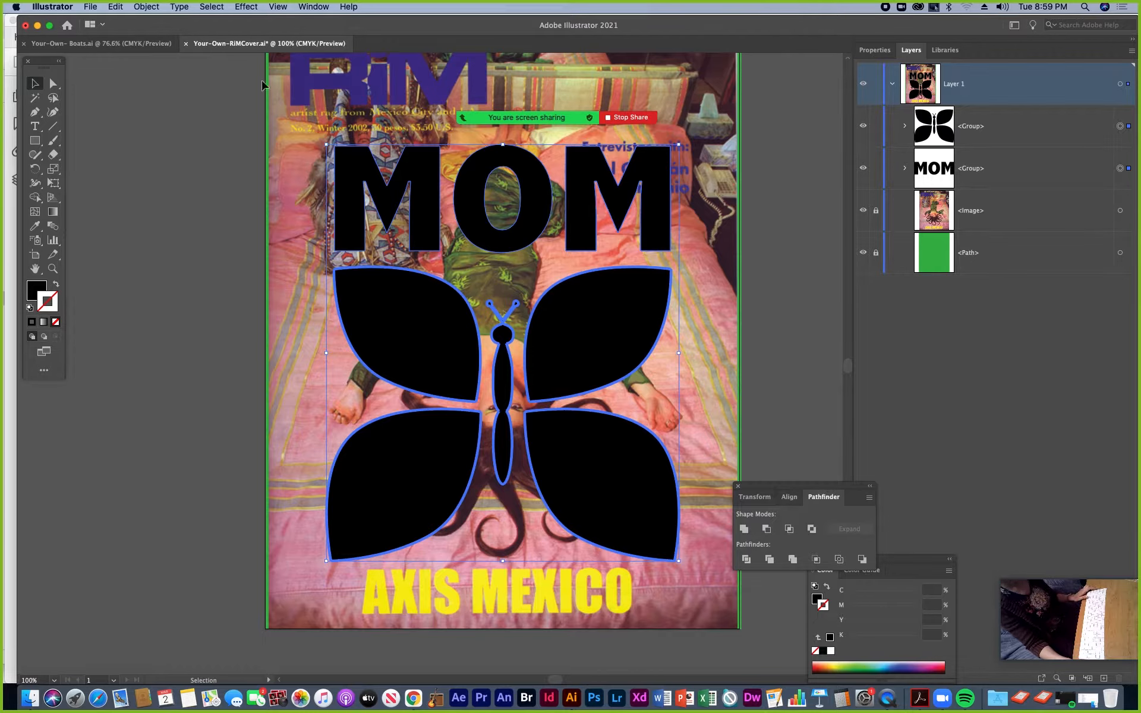
click(154, 10)
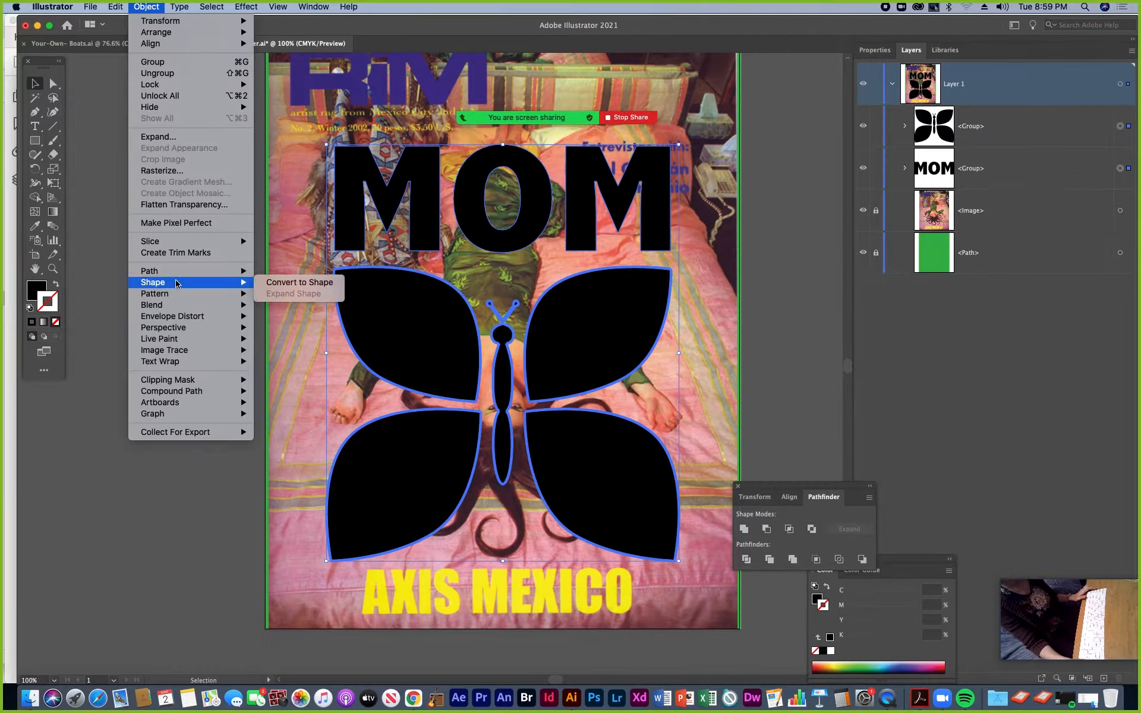
mouse_move(172, 392)
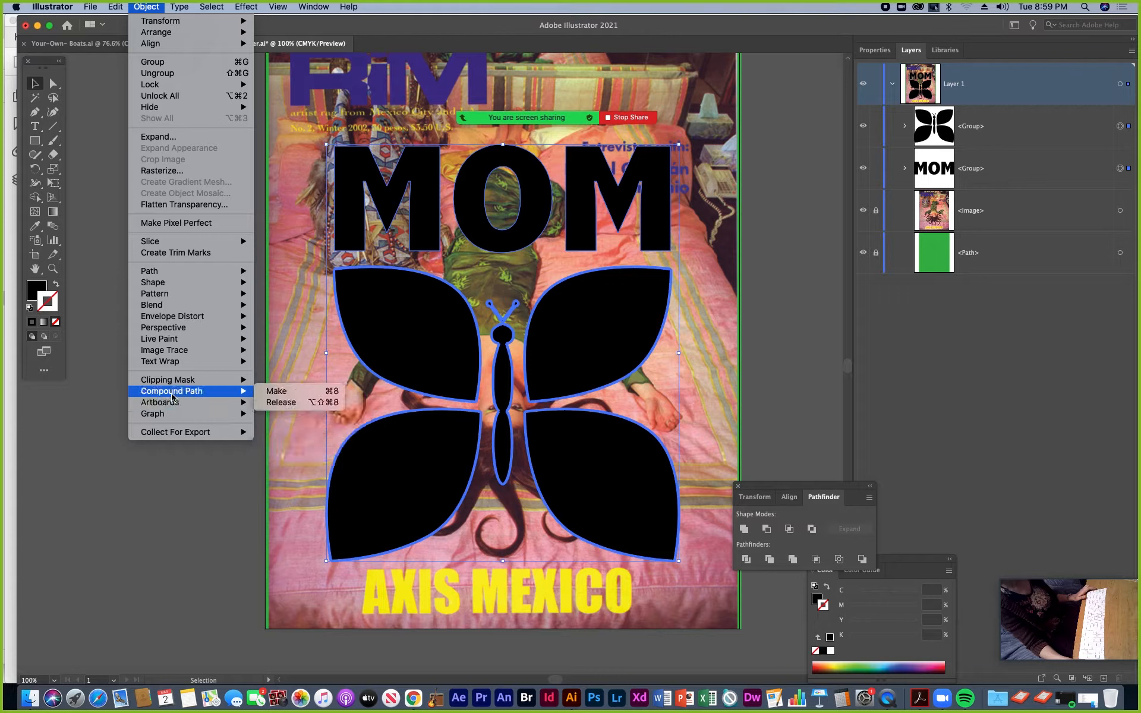
click(284, 393)
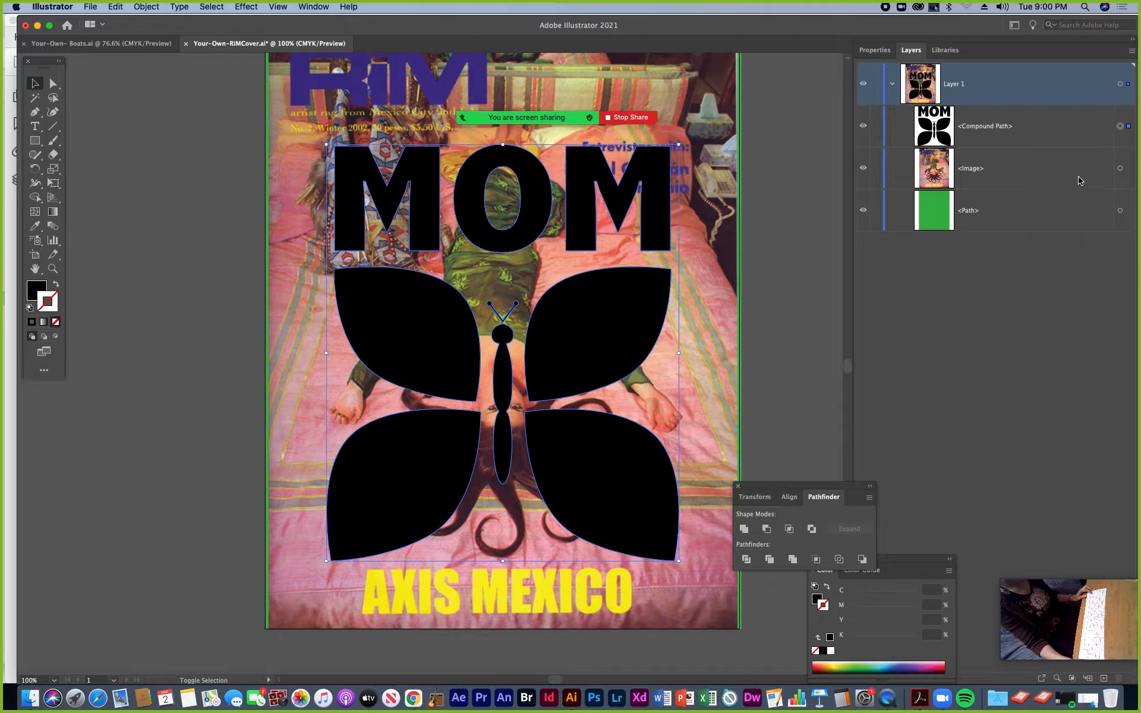
Step: Make a clipping mask from the MOM and butterfly compound path and the cover image
shift+click(689, 129)
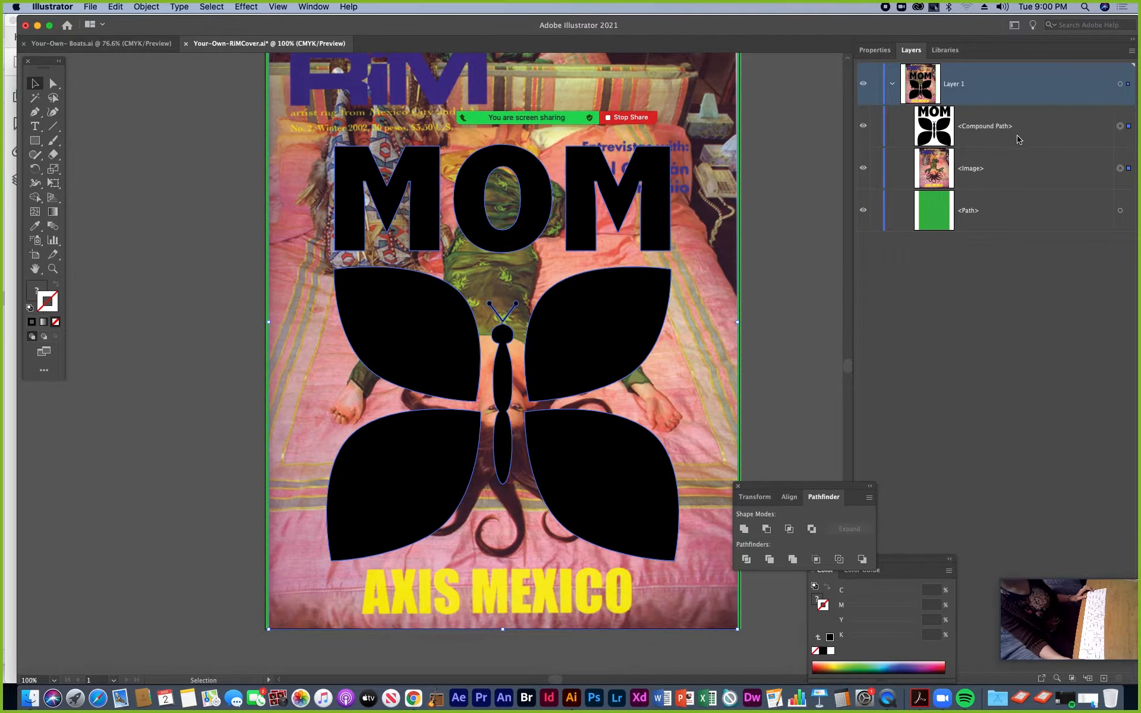
key(a)
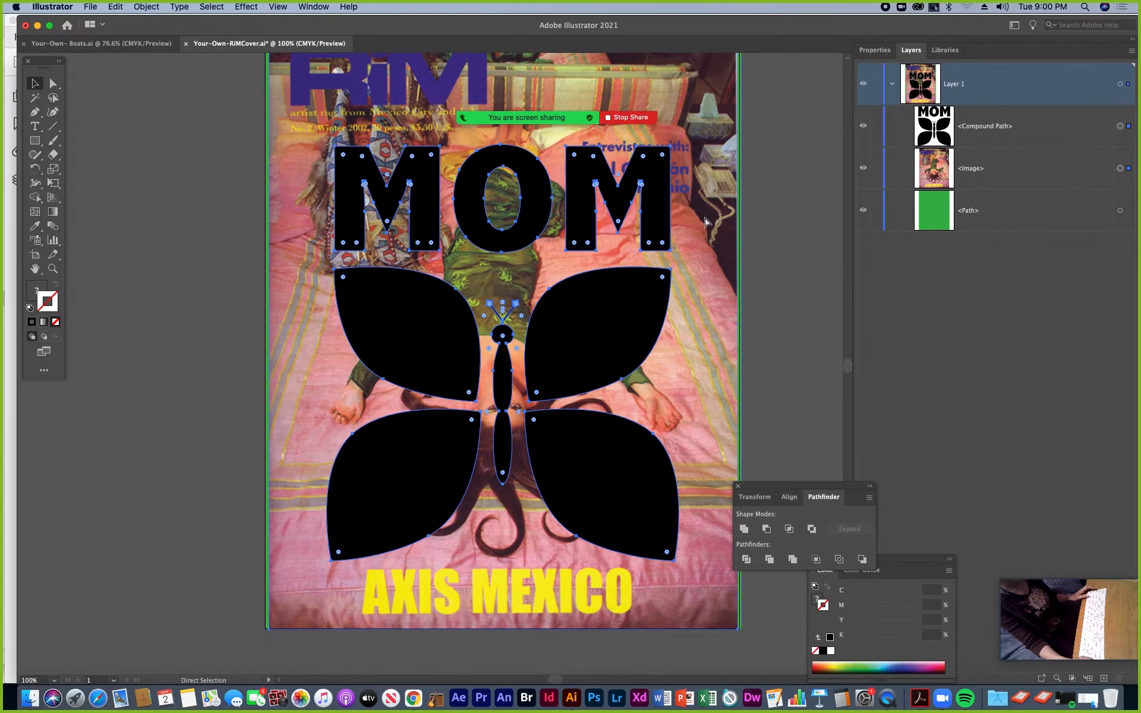
key(super+7)
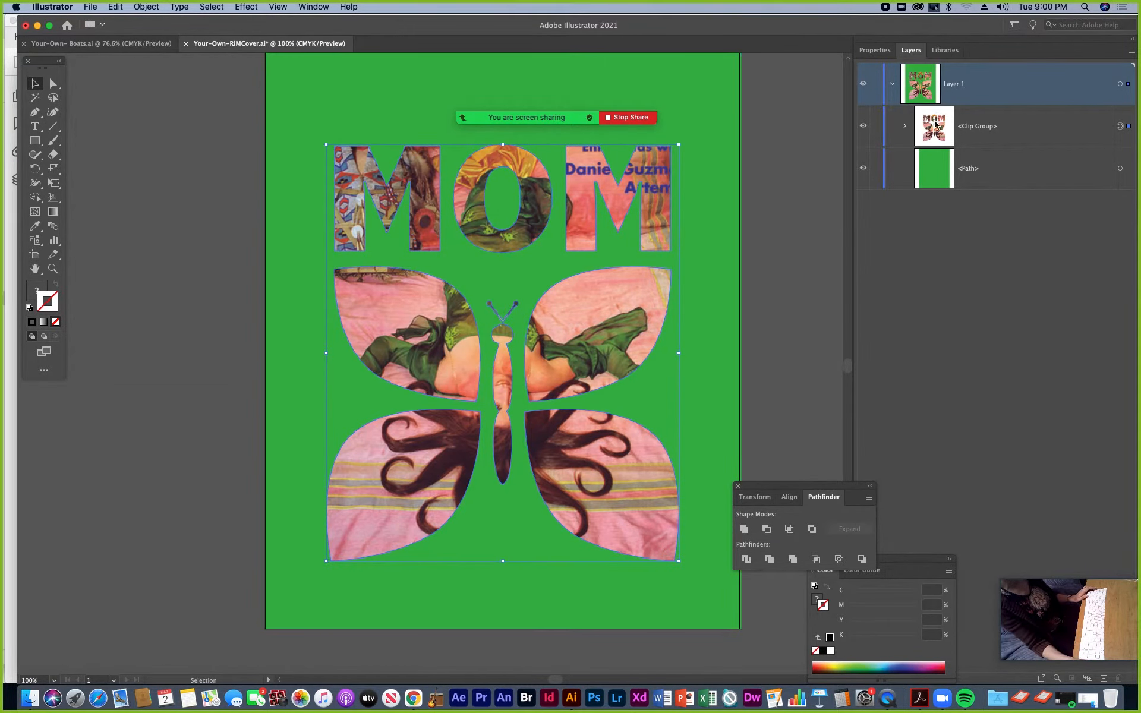
Step: Reposition and enlarge the cover image inside the clip group so the woman's figure fills the butterfly wings
click(905, 127)
click(1119, 211)
drag(624, 323, 634, 282)
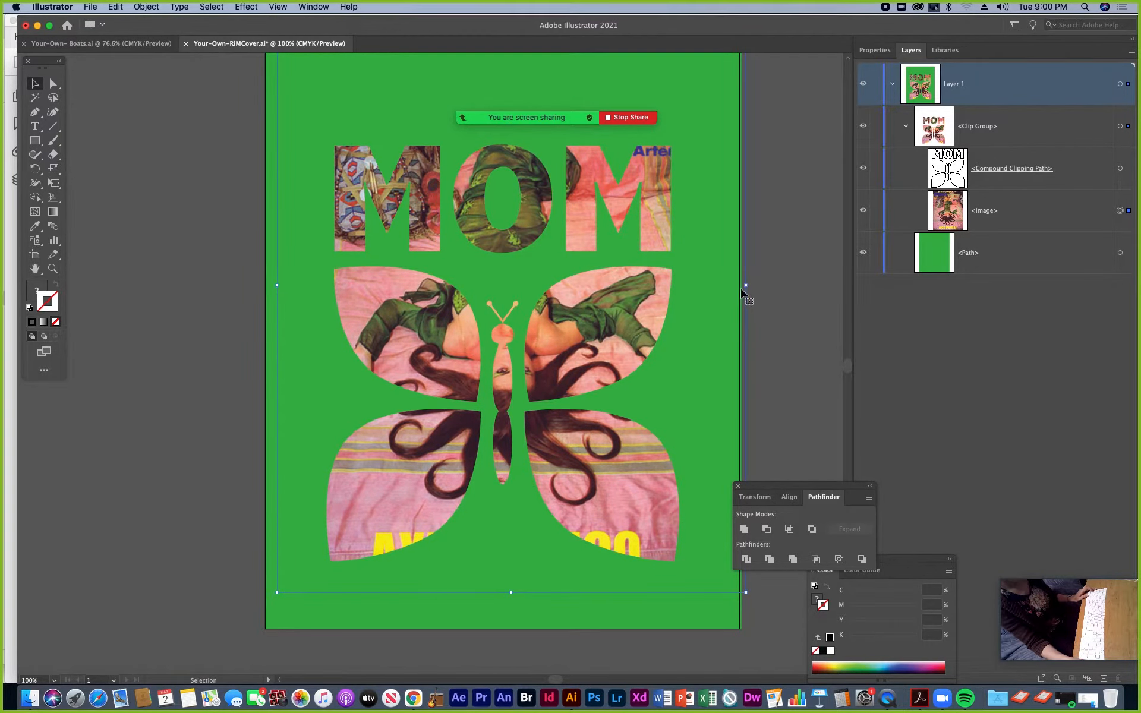
drag(745, 286, 787, 286)
drag(581, 342, 556, 345)
key(super+minus)
key(super+minus)
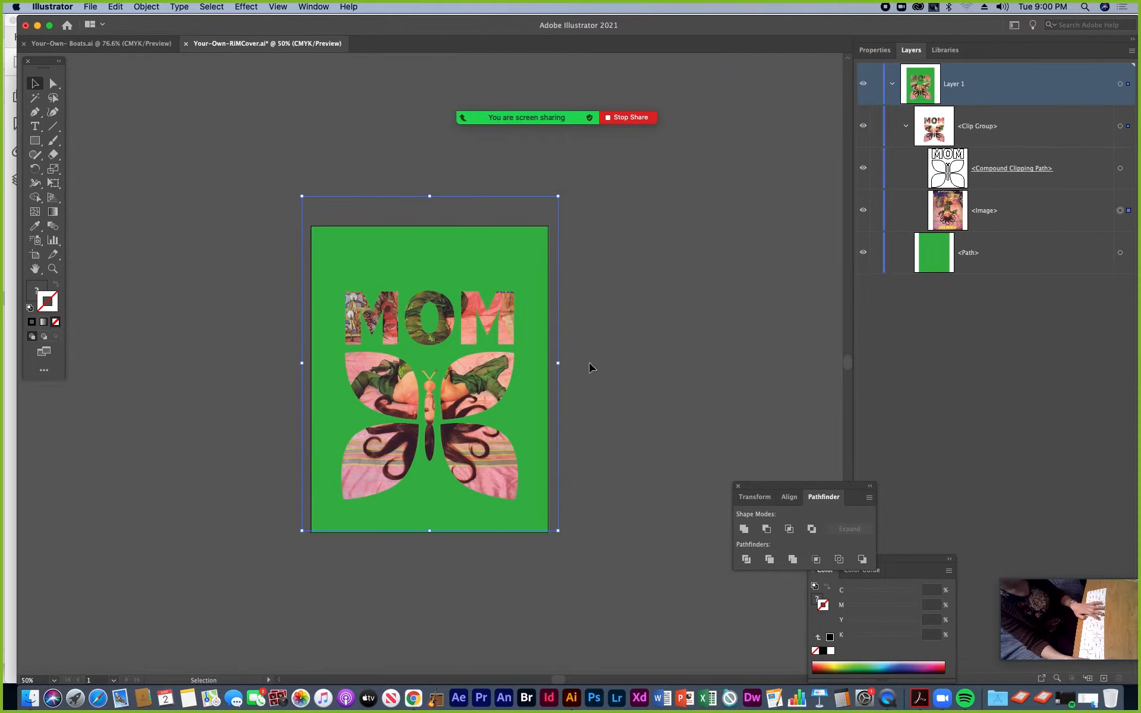
click(631, 376)
Step: Center the clipped MOM and butterfly artwork vertically on the artboard with Align to Artboard
click(488, 406)
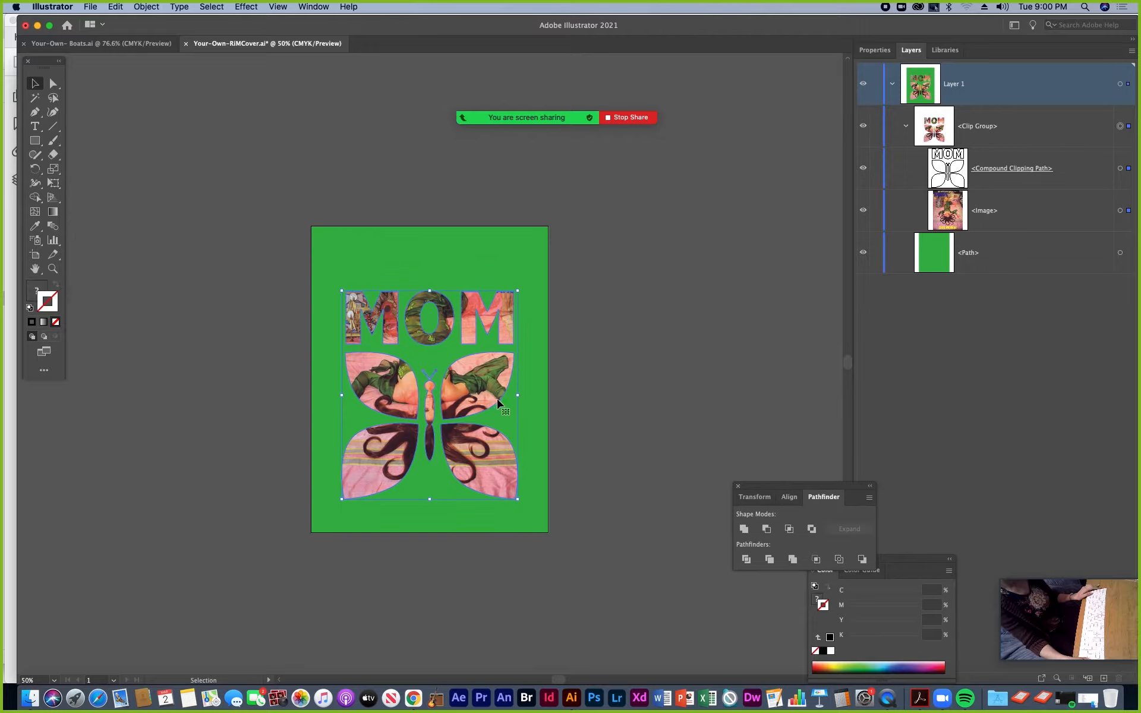
drag(792, 499, 669, 261)
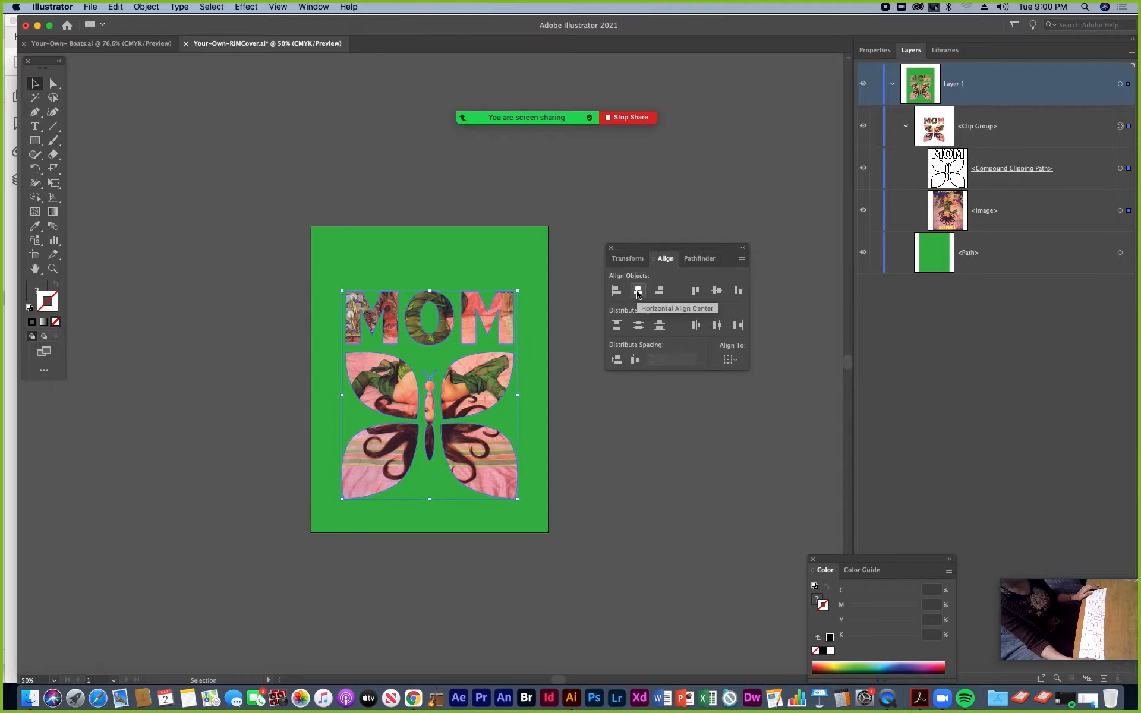
click(730, 359)
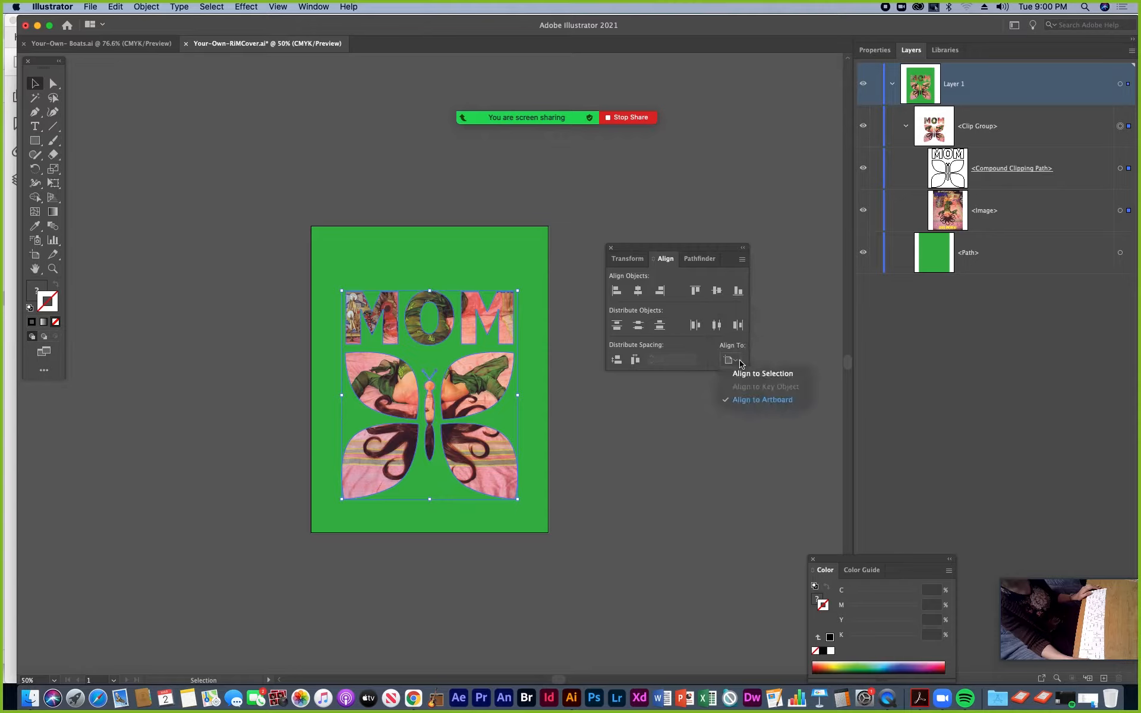
click(660, 292)
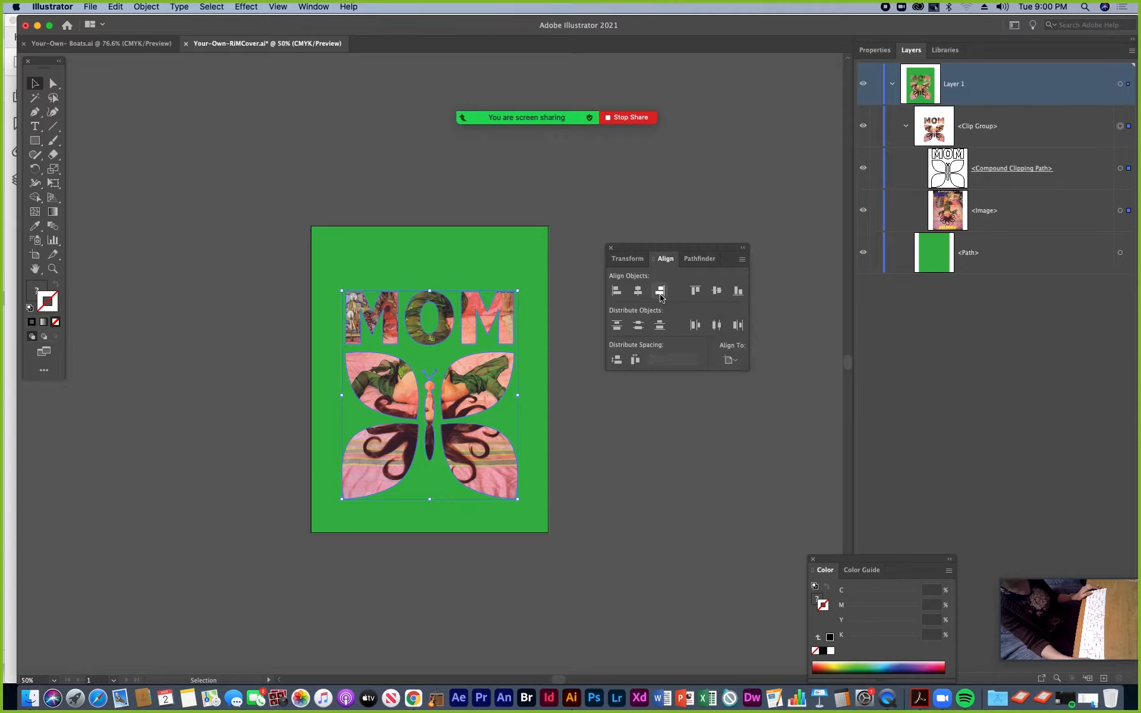
click(717, 297)
drag(669, 245, 721, 349)
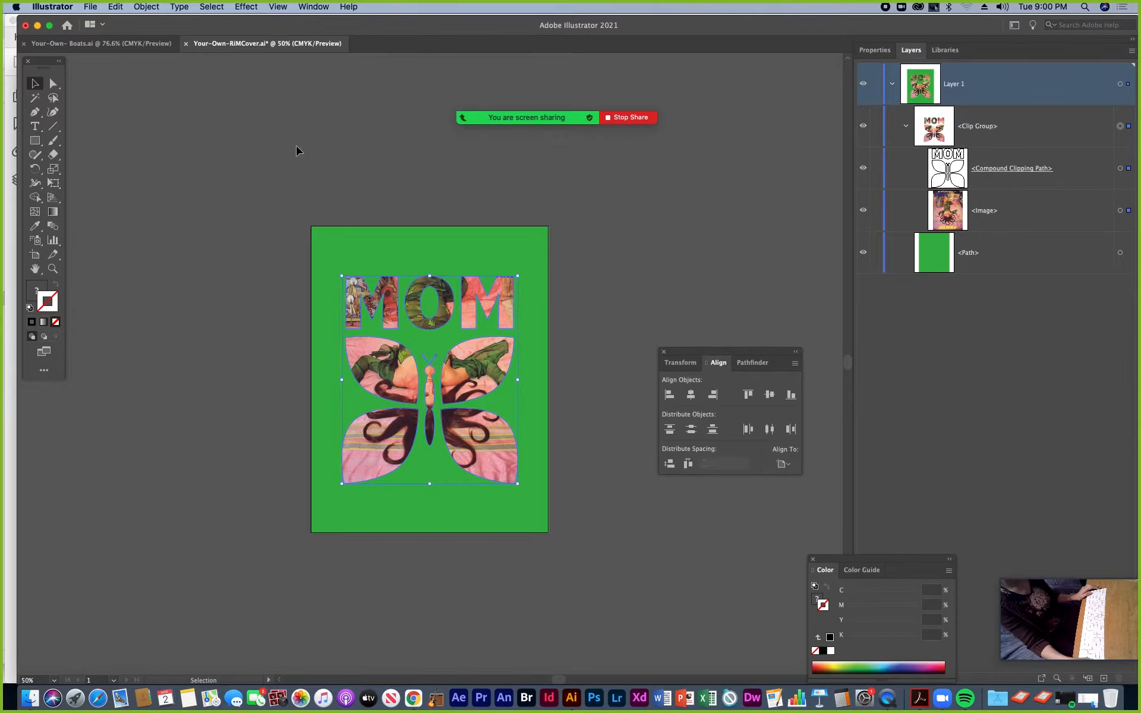
key(super+1)
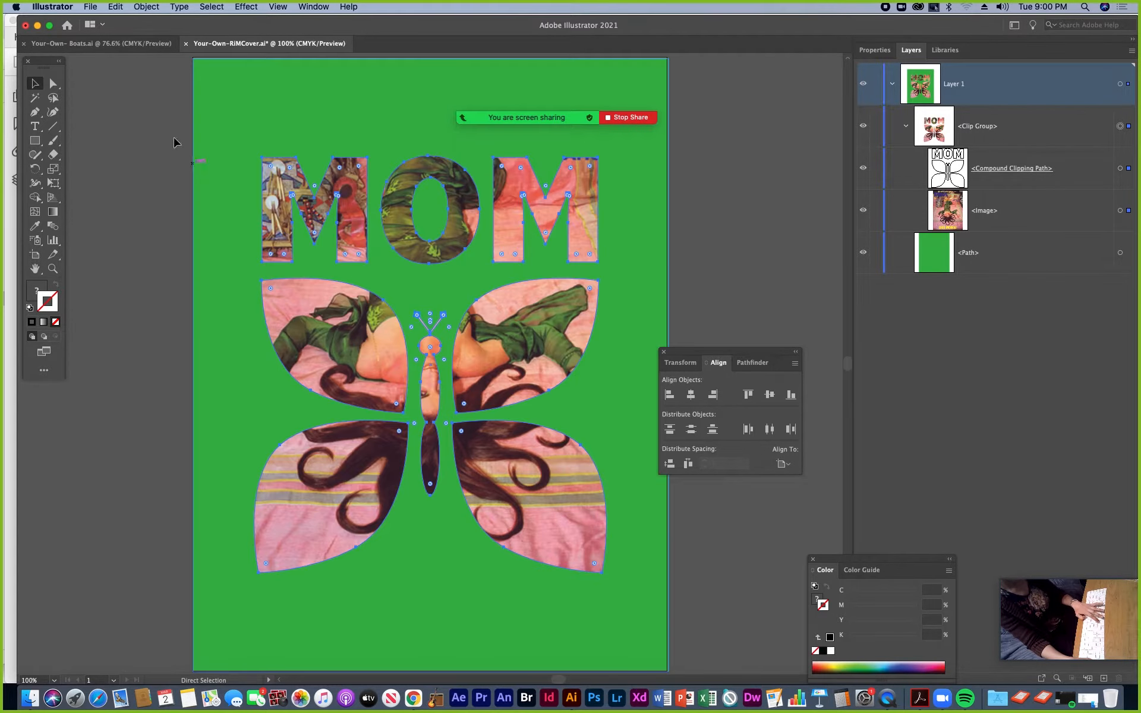
Step: Start saving a copy of the cover into the Pen Tool Finished folder, reusing the name of the existing Ex3-3 PDF
click(91, 7)
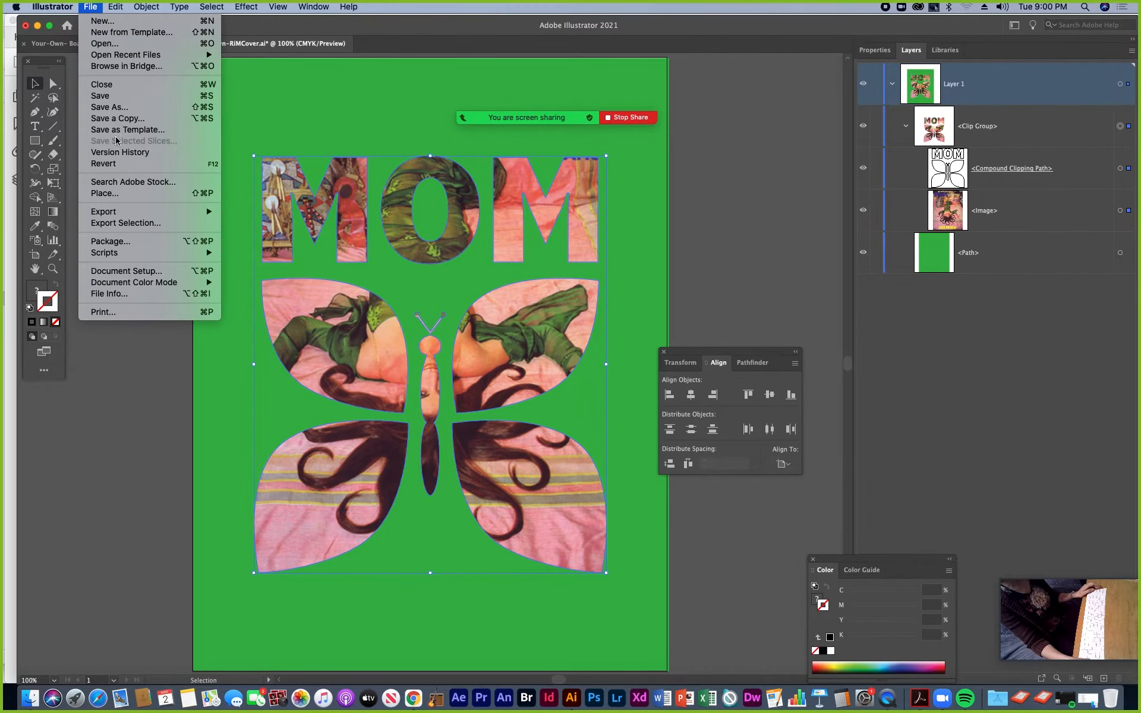
click(117, 109)
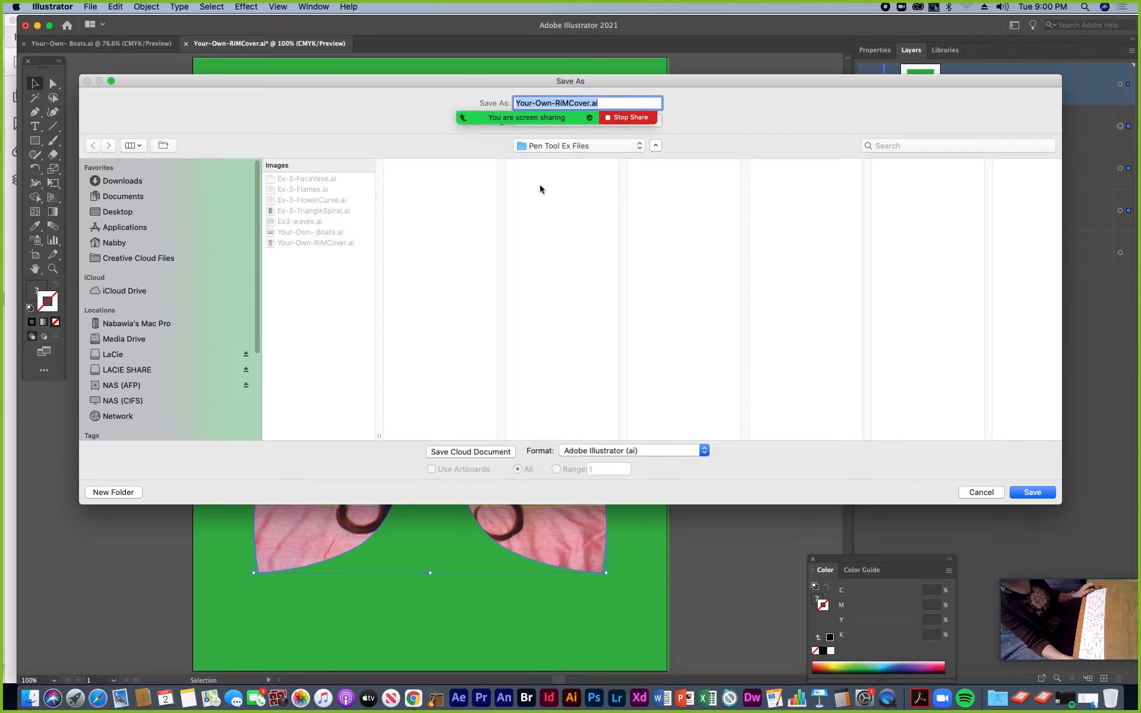
click(636, 148)
click(595, 155)
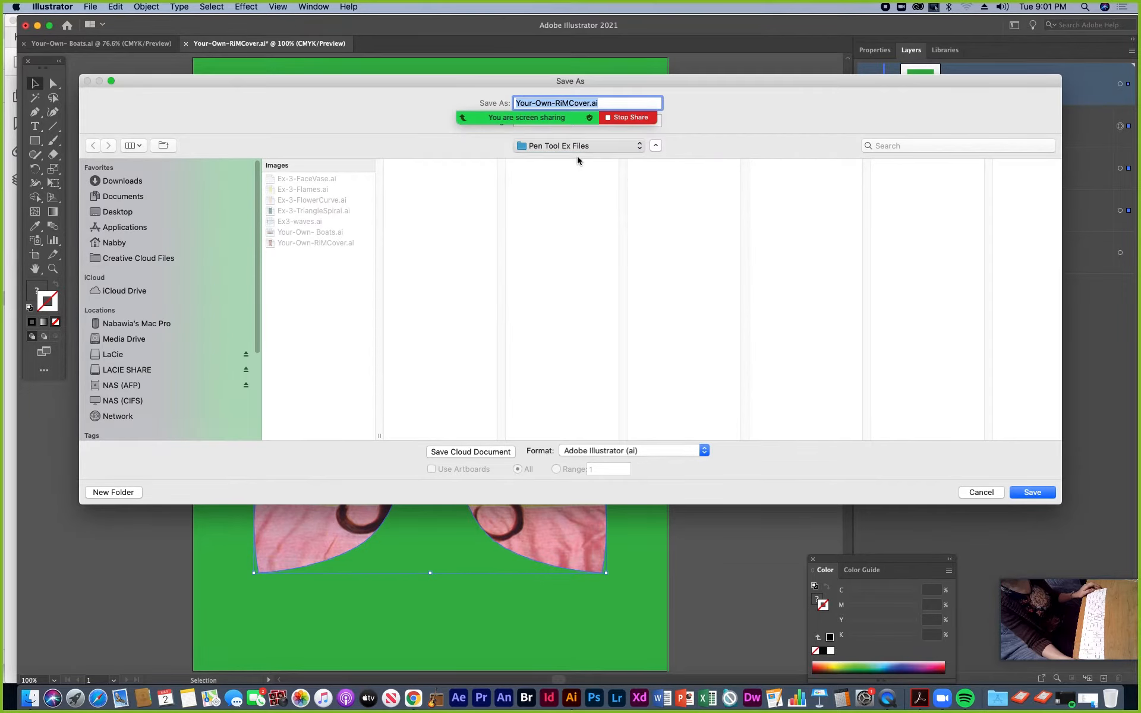
click(653, 178)
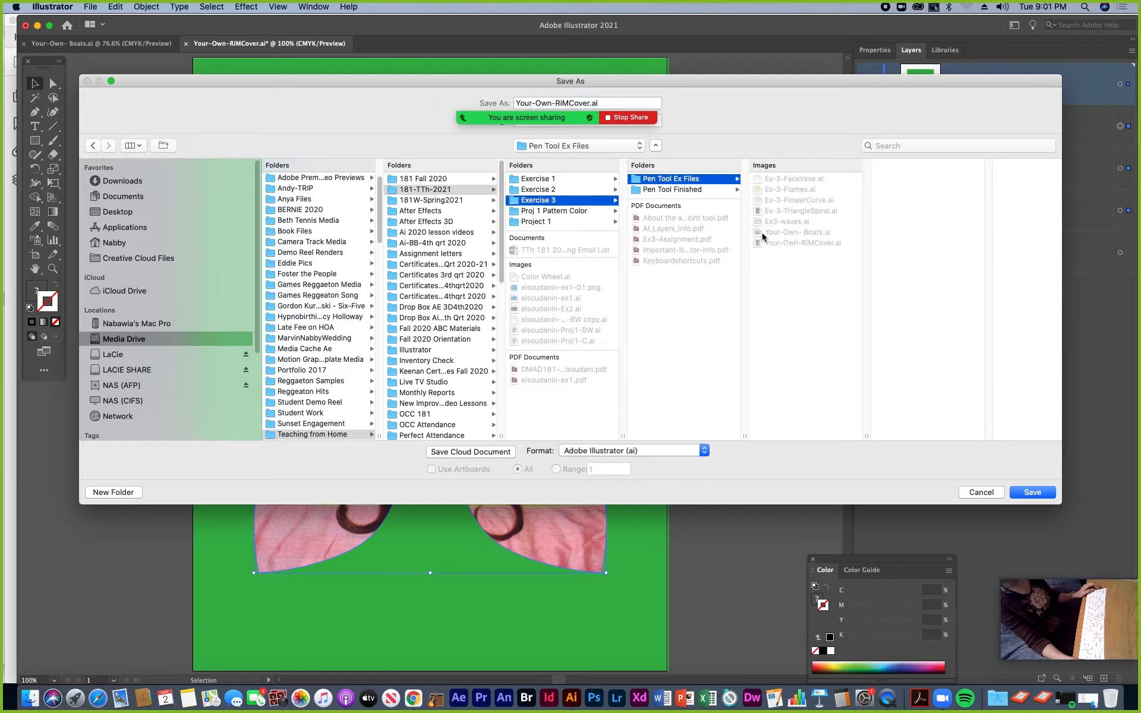
click(674, 190)
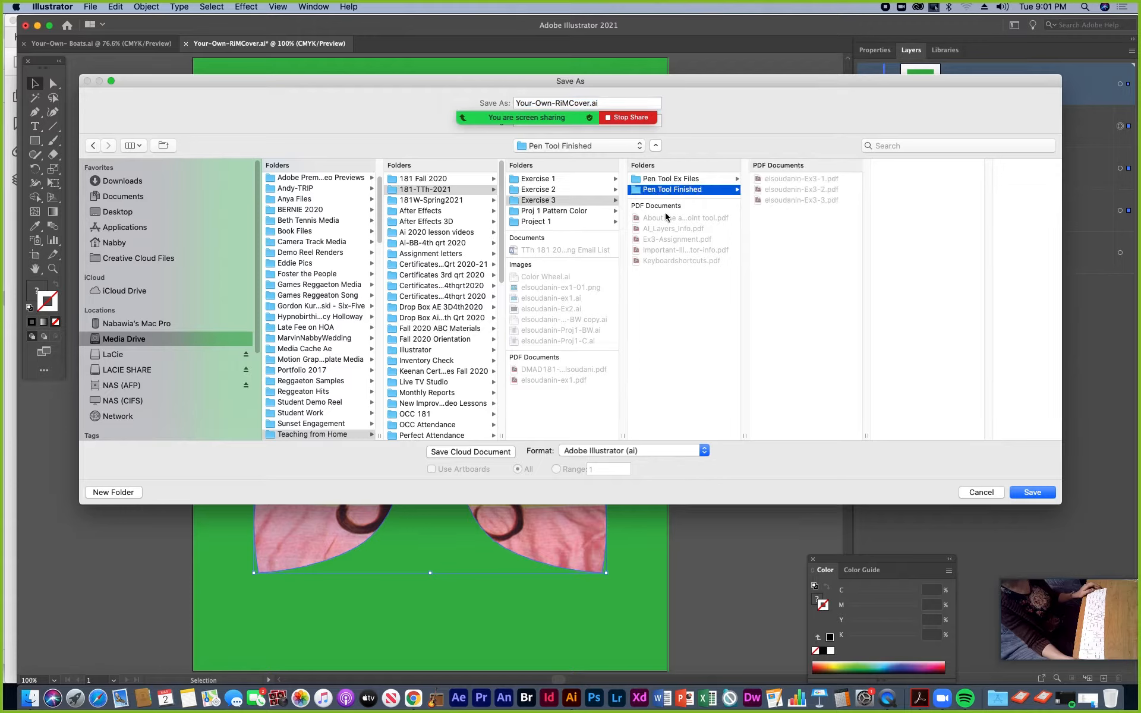
click(772, 200)
mouse_move(582, 119)
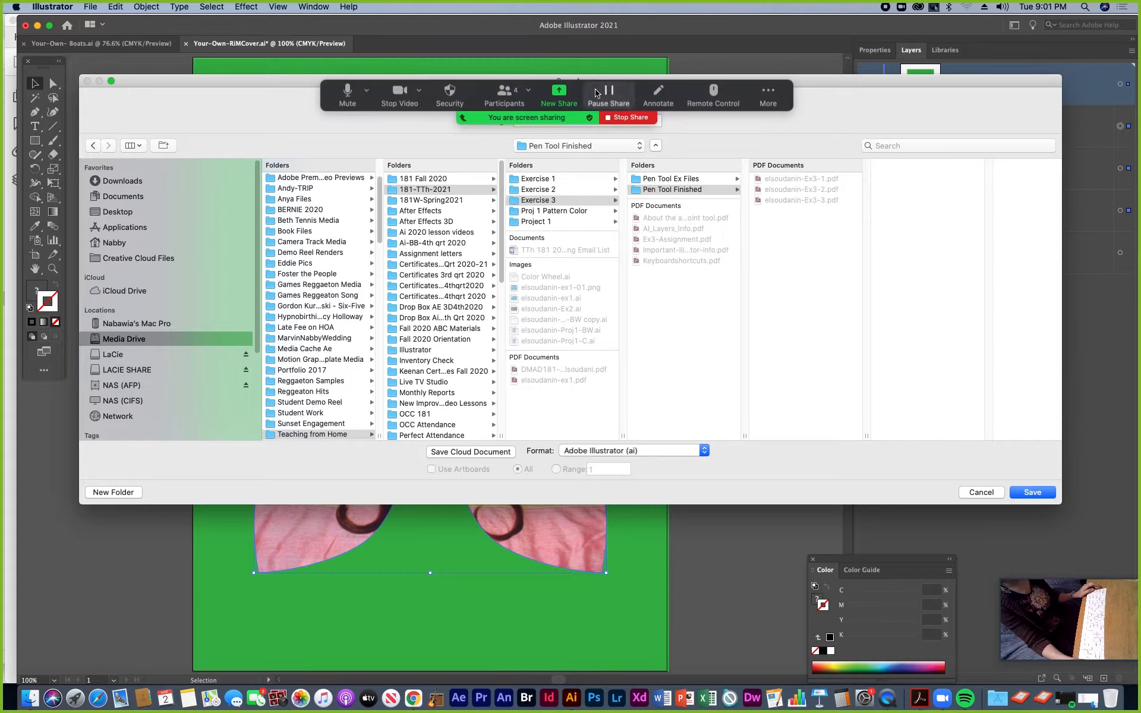
drag(331, 102, 678, 75)
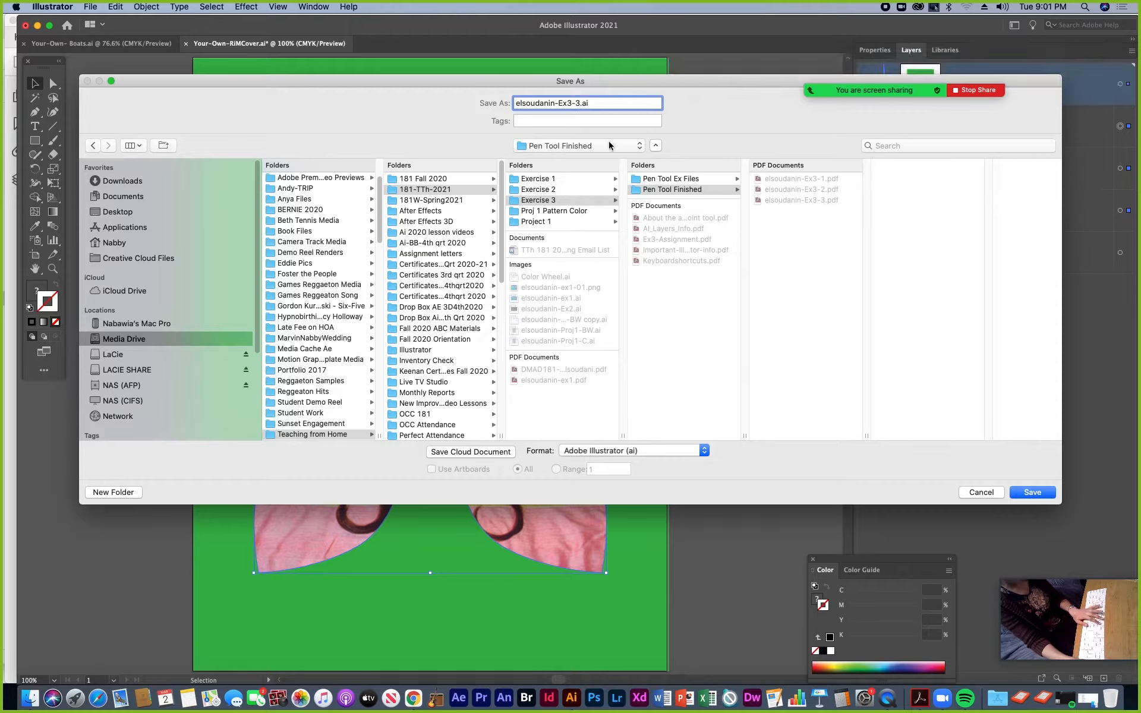
Step: Save the artwork as an Adobe PDF with the file name's ending changed to Ex-4-, and close the document
click(579, 103)
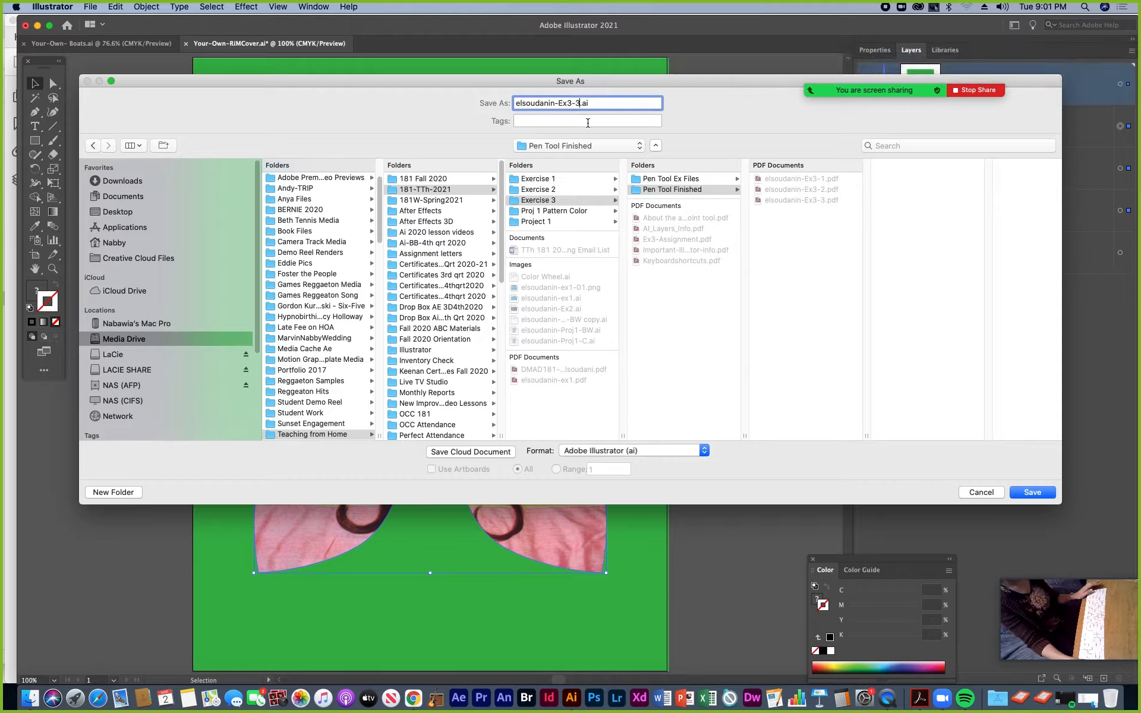
key(BackSpace)
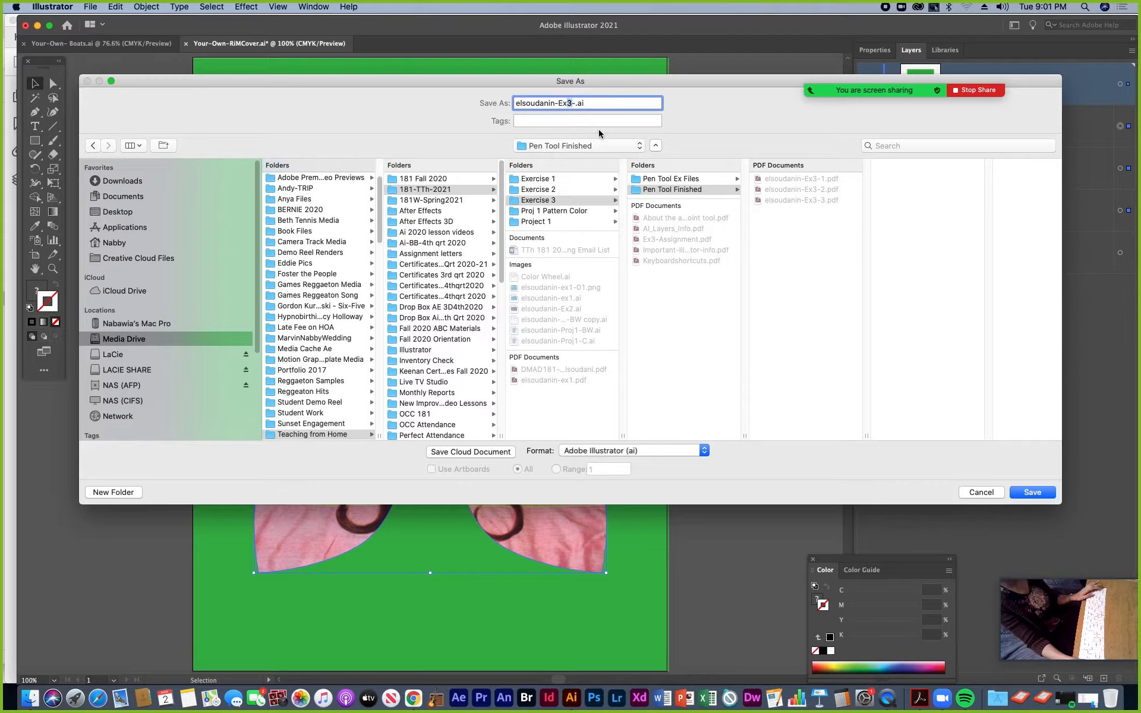
text(4-)
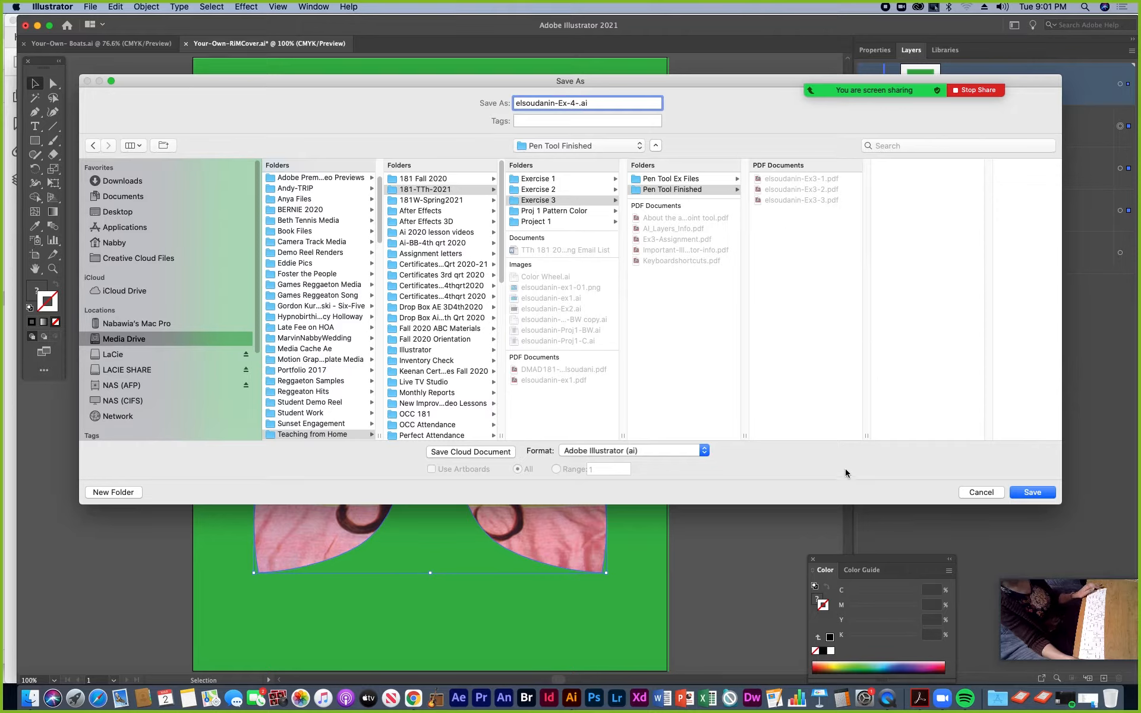
click(705, 451)
click(616, 485)
click(1033, 492)
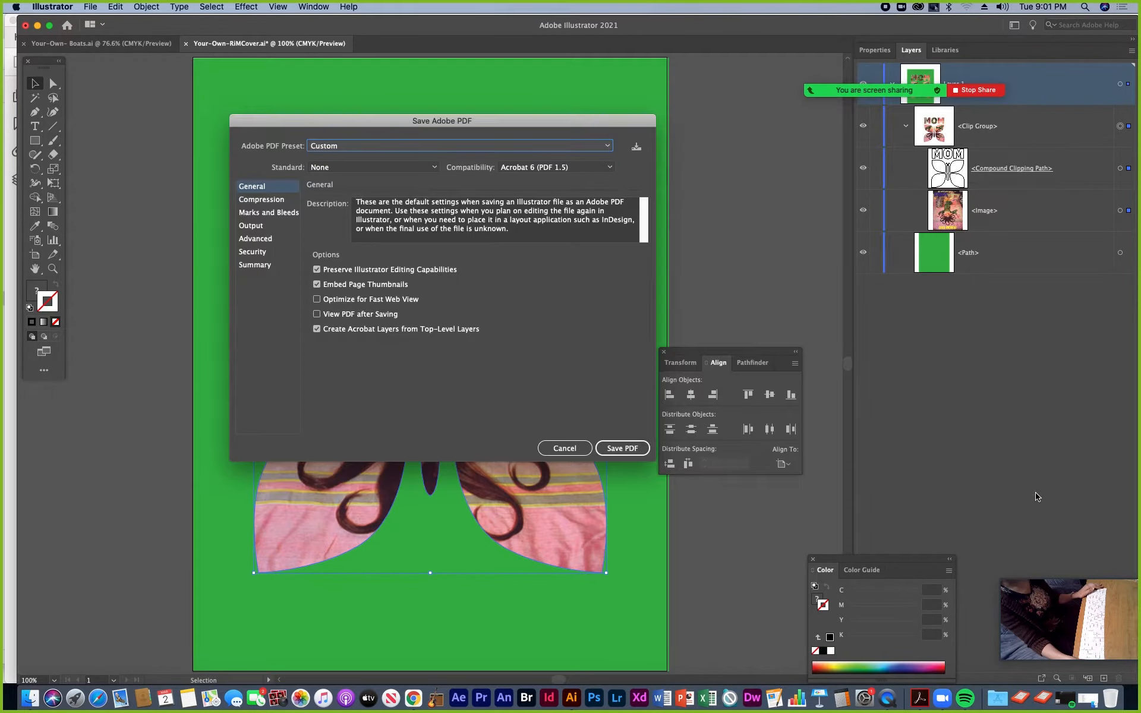
click(621, 448)
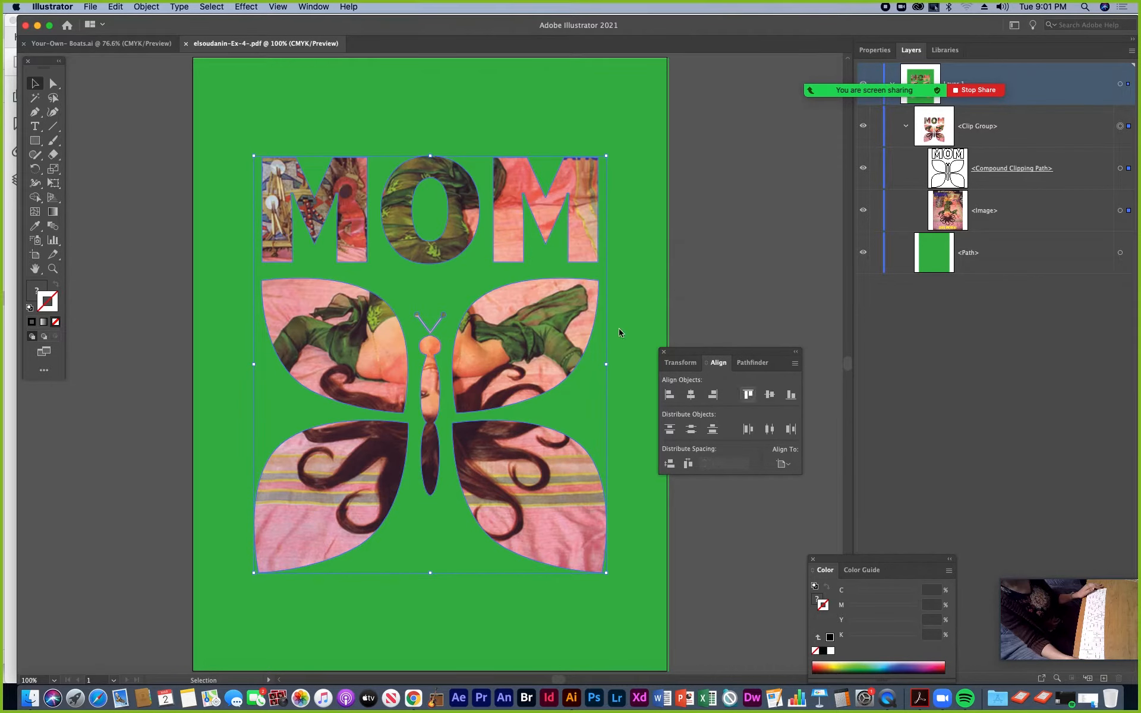
click(186, 43)
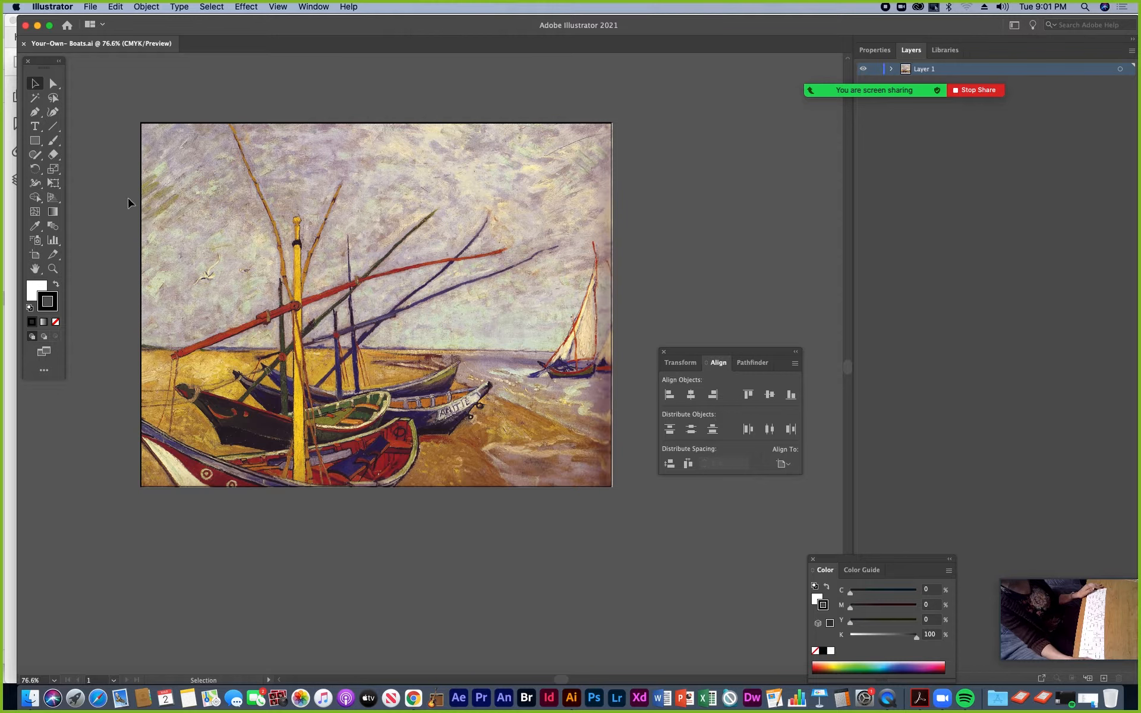
Step: Draw the duck's upper beak, rounded head and back of the neck over the boats painting with the Pen tool
click(35, 112)
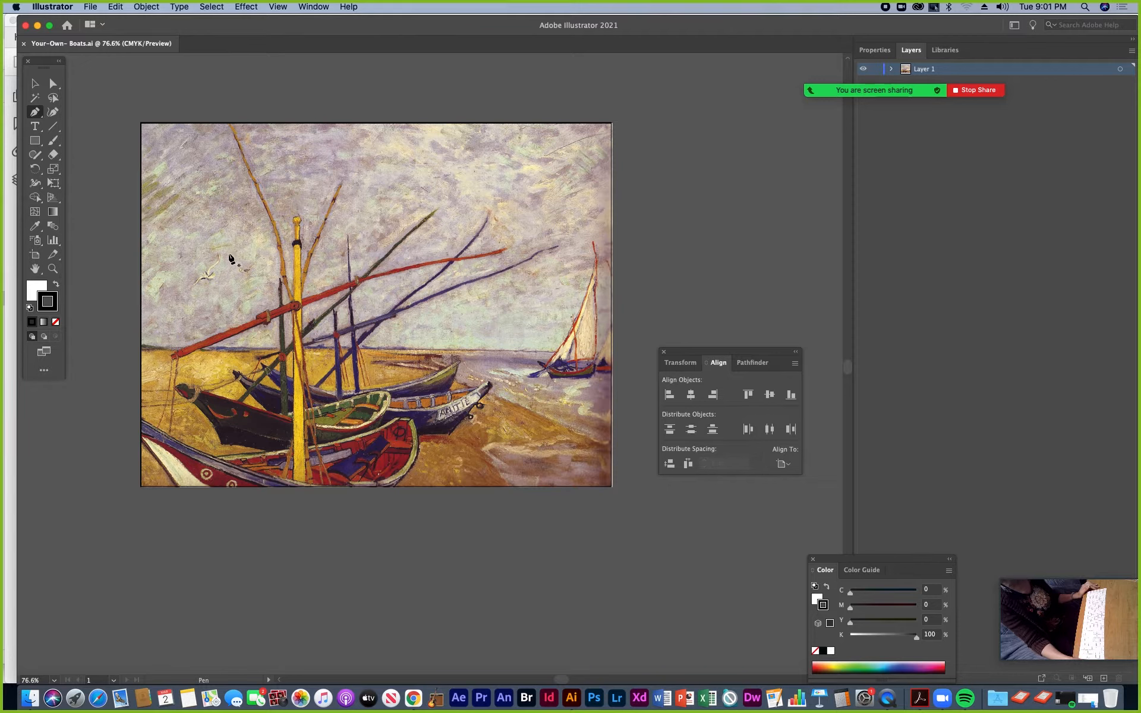
drag(205, 250, 277, 244)
click(286, 244)
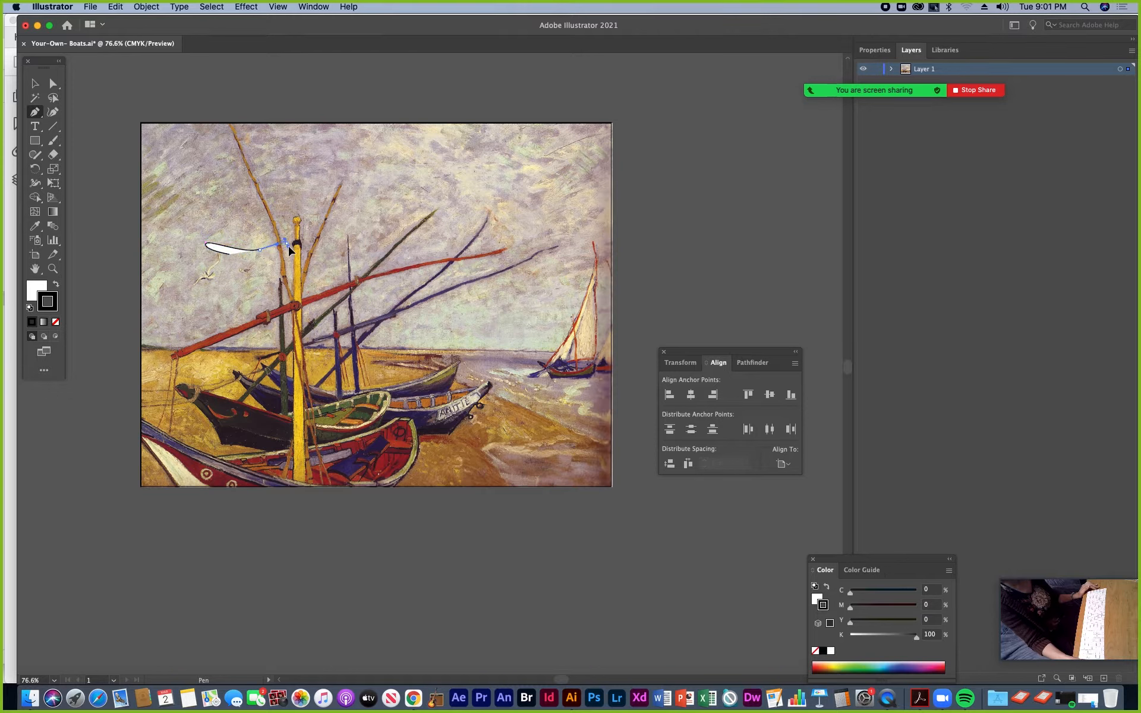
drag(296, 243, 401, 205)
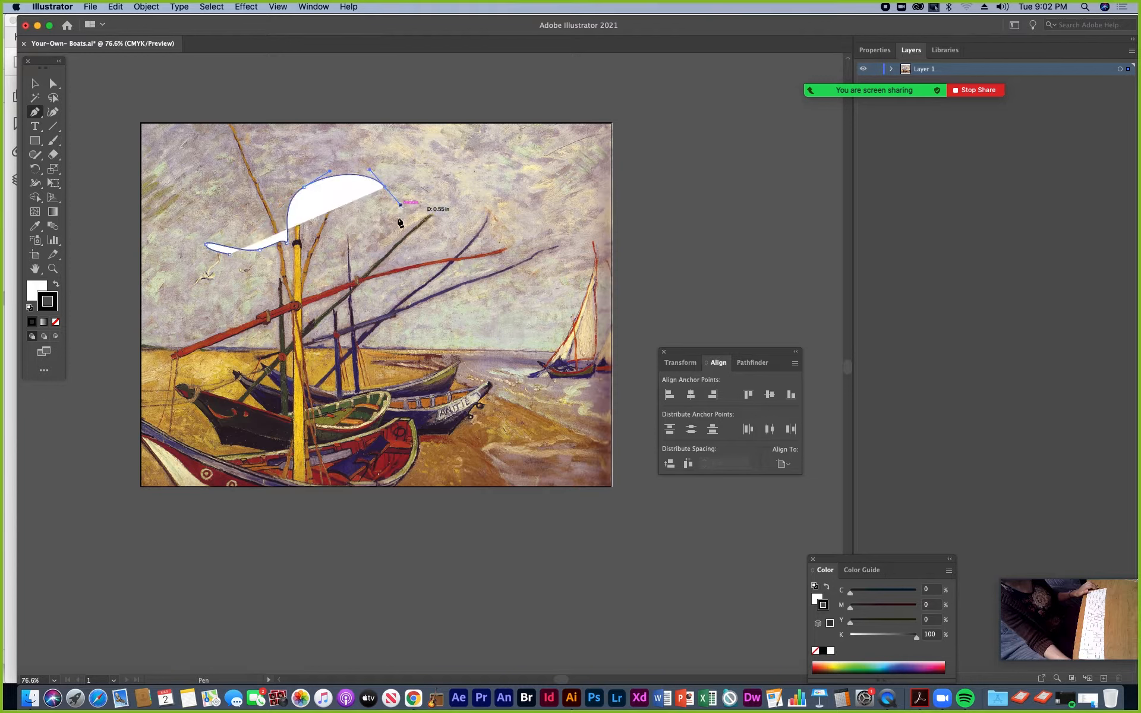
drag(393, 258, 379, 269)
drag(385, 313, 404, 327)
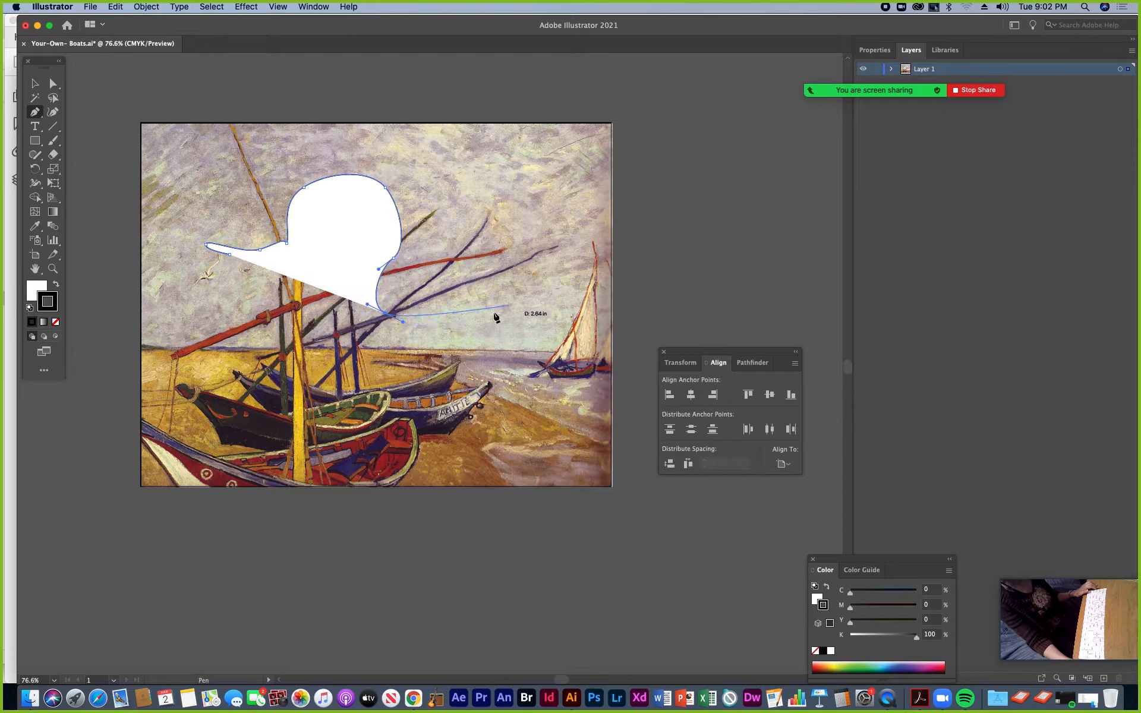
Step: Continue the duck's outline along its back and around a scalloped, feathered tail near the small sailboat
drag(487, 301, 497, 292)
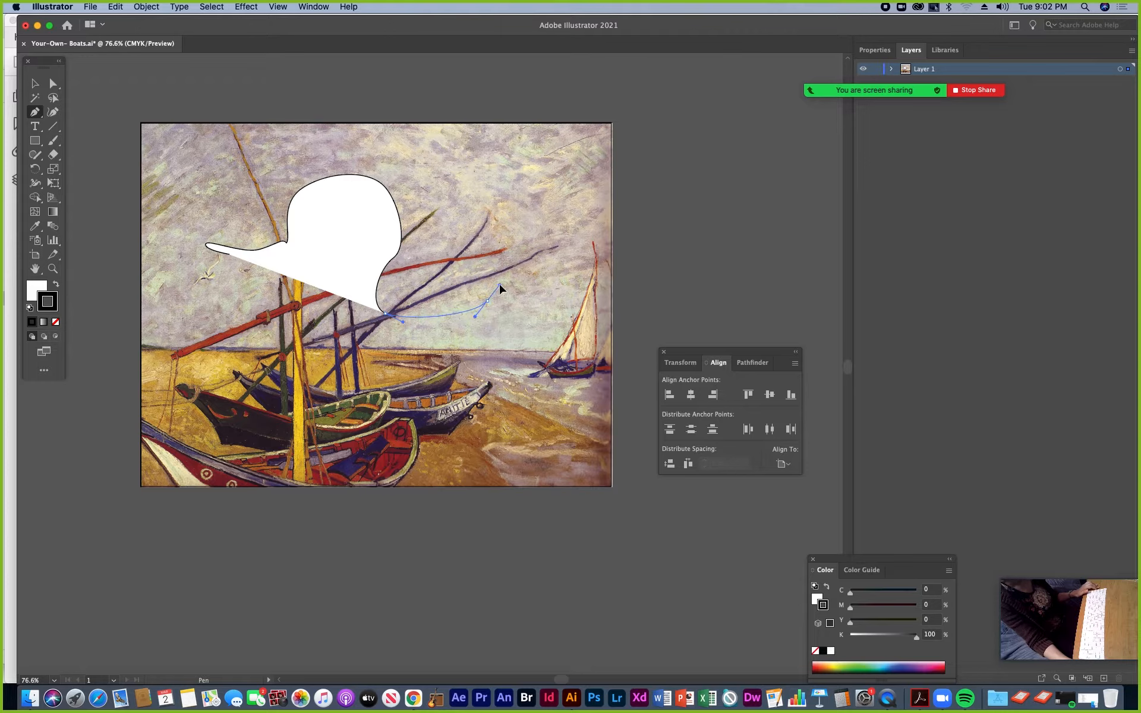
drag(502, 284, 502, 285)
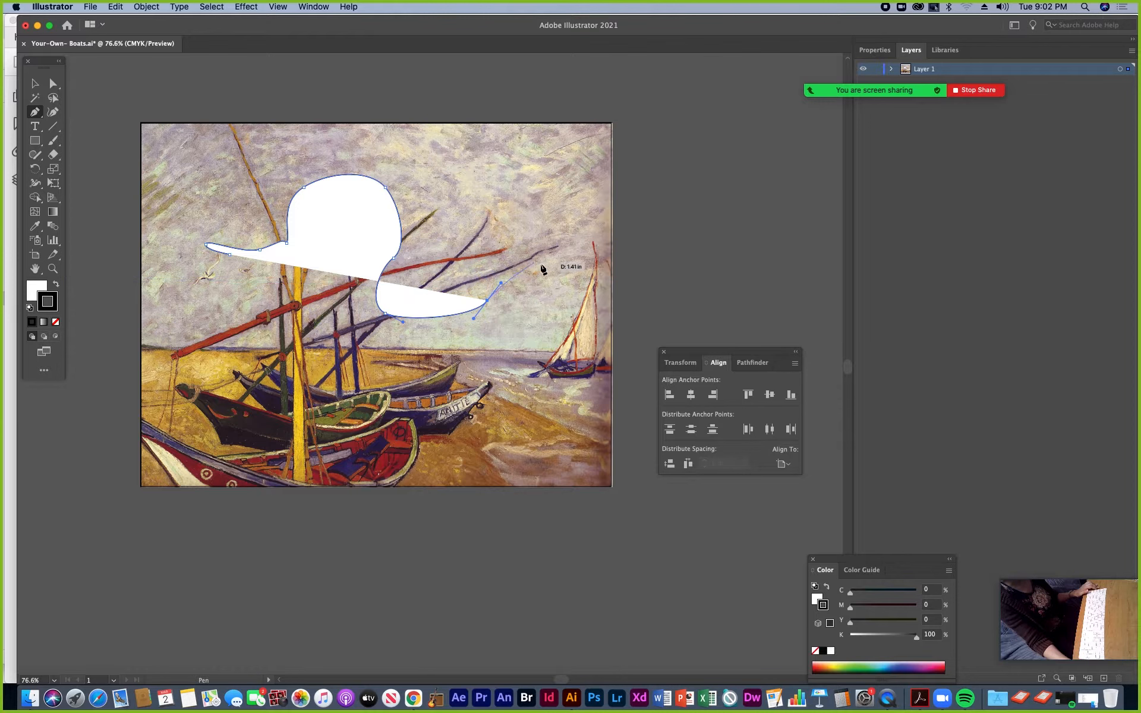
key(super+equal)
key(super+equal)
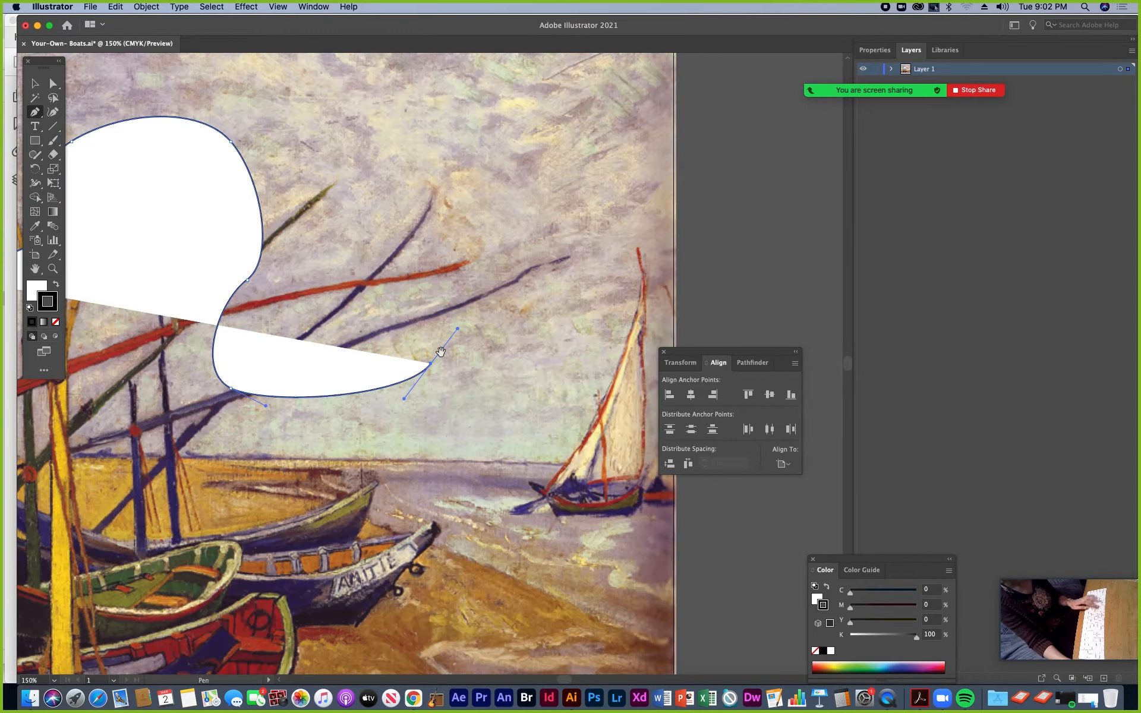
scroll(514, 303, down, 5)
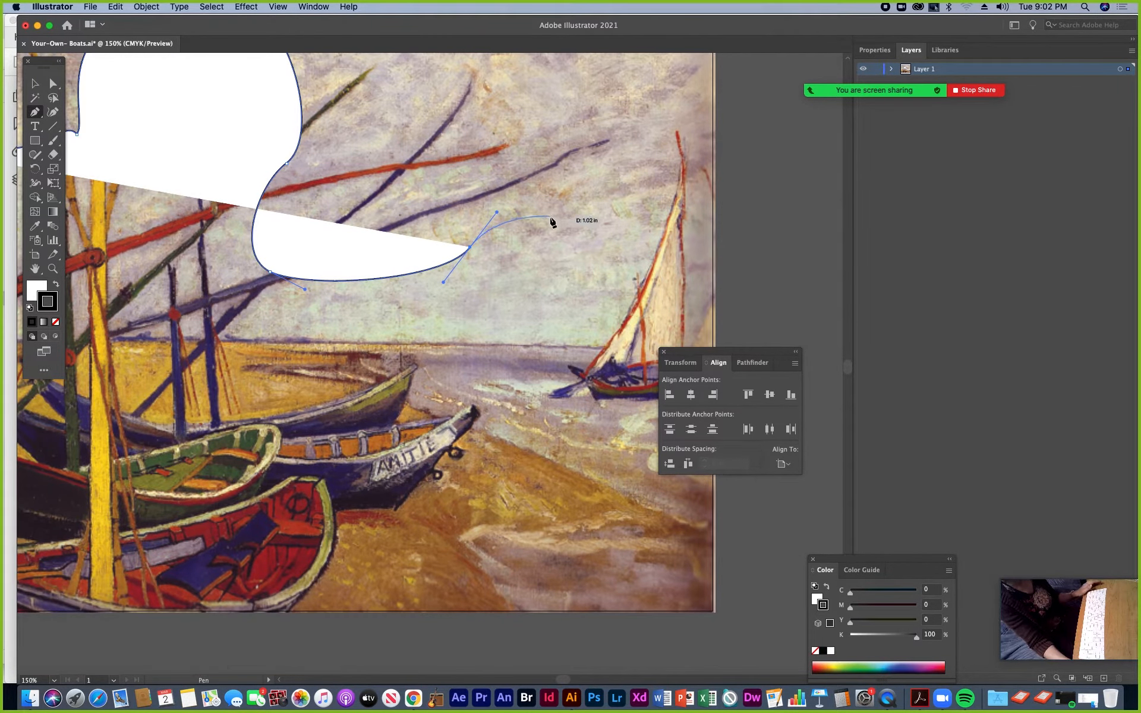
drag(546, 220, 544, 234)
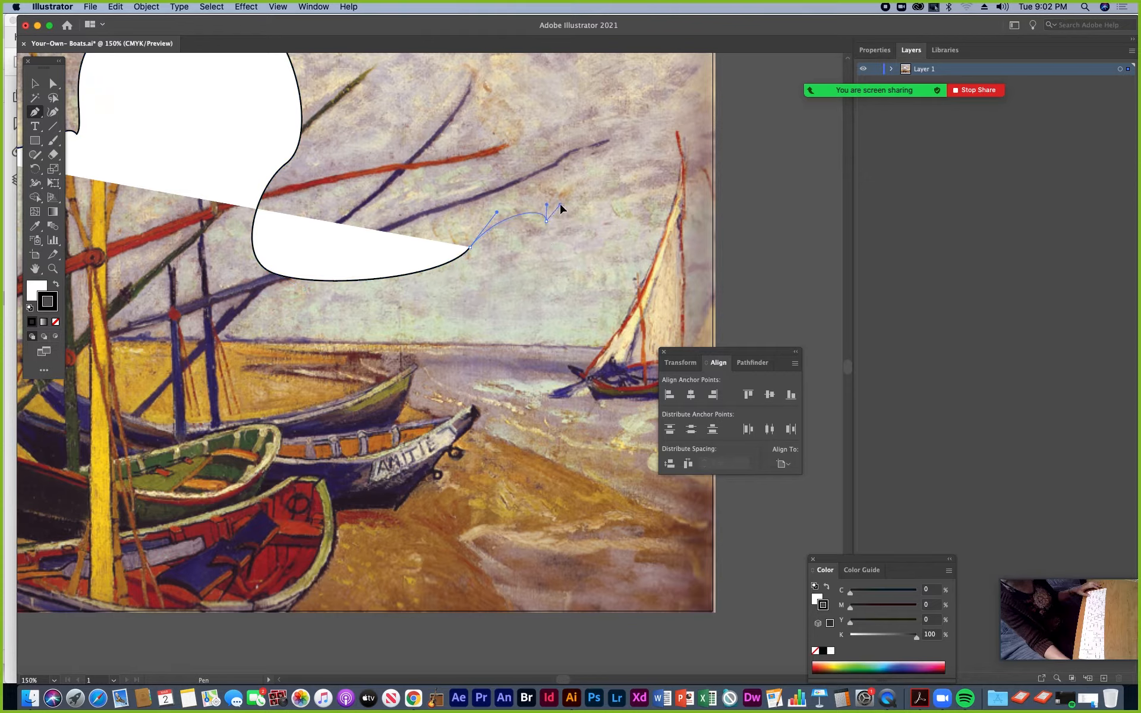
mouse_move(600, 204)
mouse_down()
mouse_move(603, 219)
mouse_move(649, 236)
mouse_move(664, 256)
mouse_move(653, 260)
mouse_move(684, 255)
mouse_move(690, 286)
mouse_move(621, 245)
mouse_move(594, 204)
mouse_move(598, 219)
mouse_move(579, 224)
mouse_move(599, 226)
mouse_up()
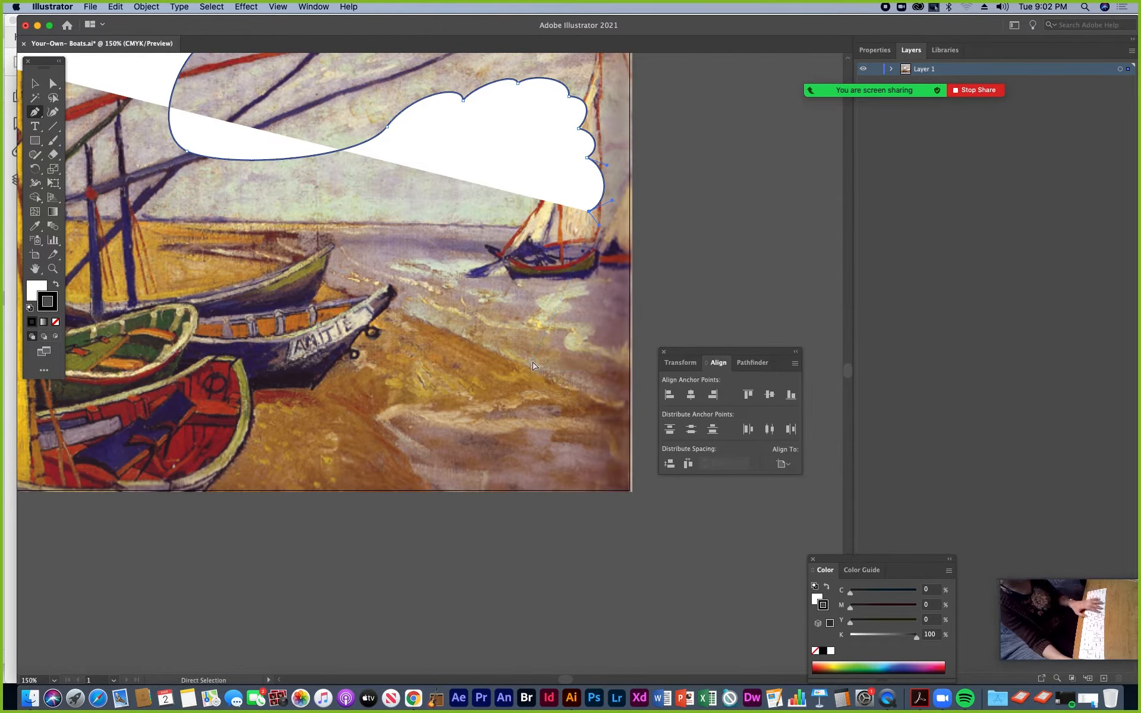
Step: Continue the duck's outline from the tail around the belly and chest, and up to the throat under the beak
key(super+minus)
key(super+minus)
scroll(488, 370, left, 5)
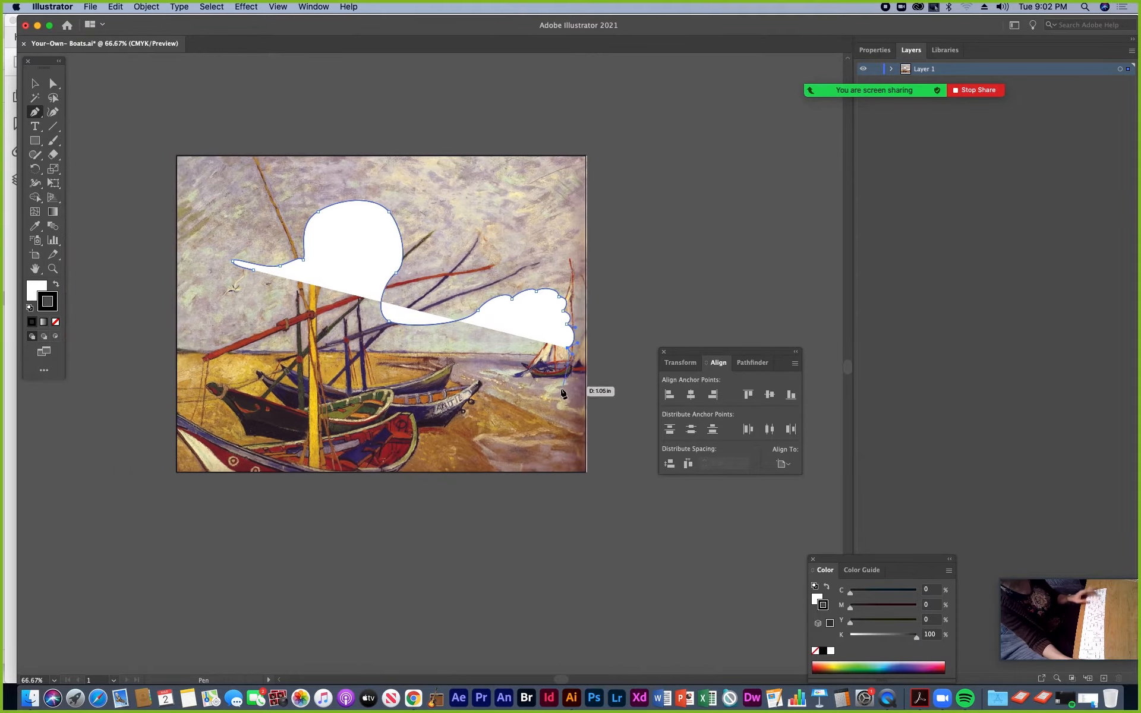
click(501, 440)
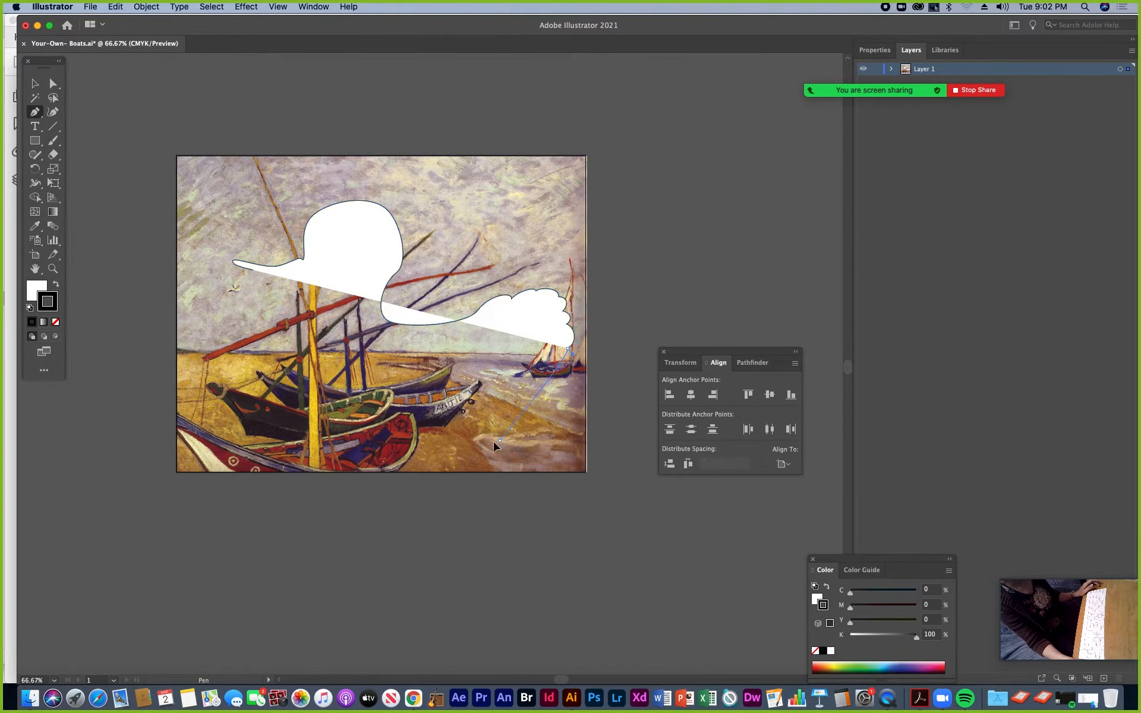
click(444, 455)
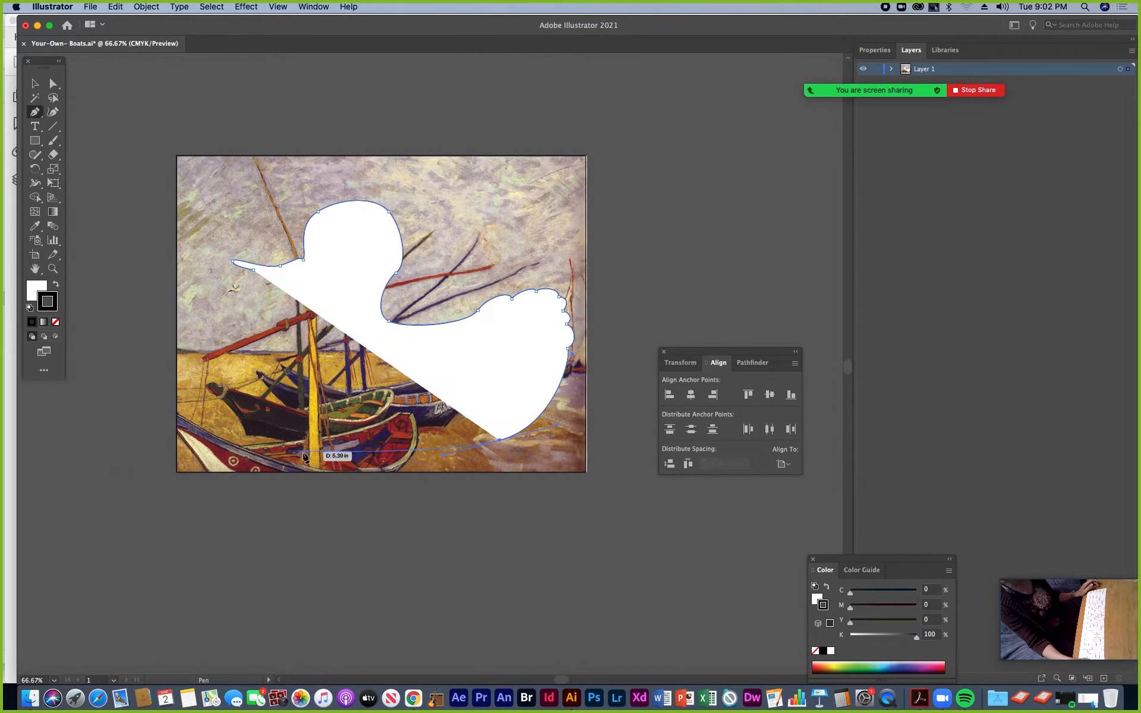
drag(293, 445, 261, 413)
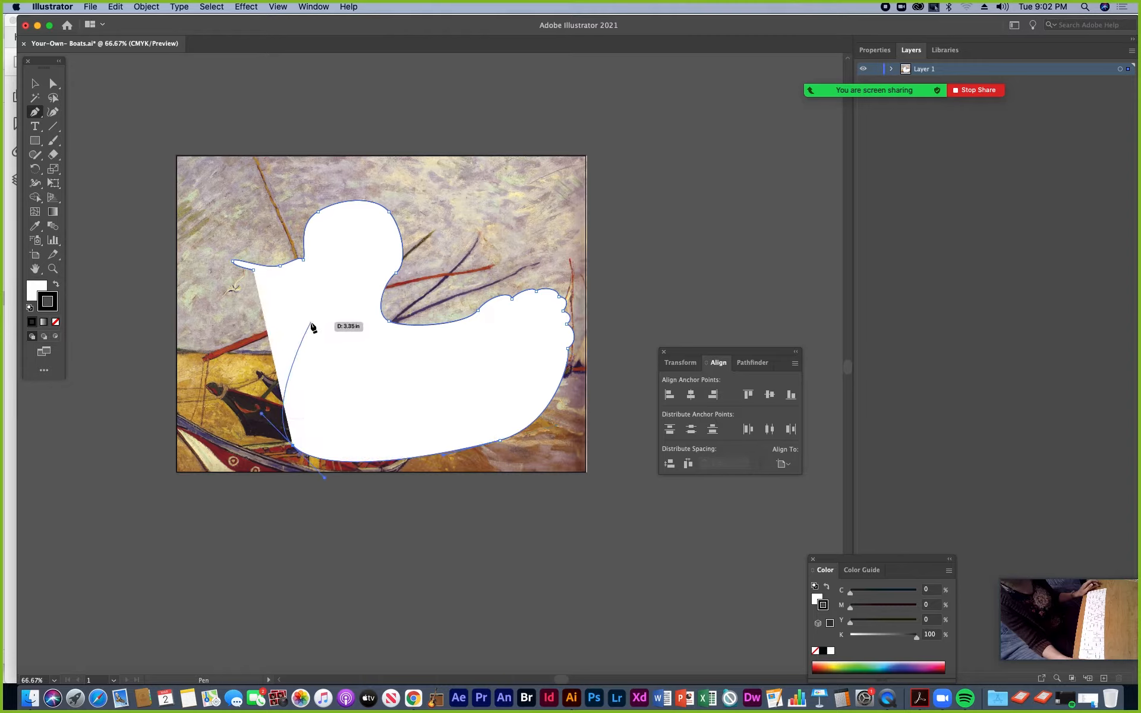
drag(311, 323, 326, 295)
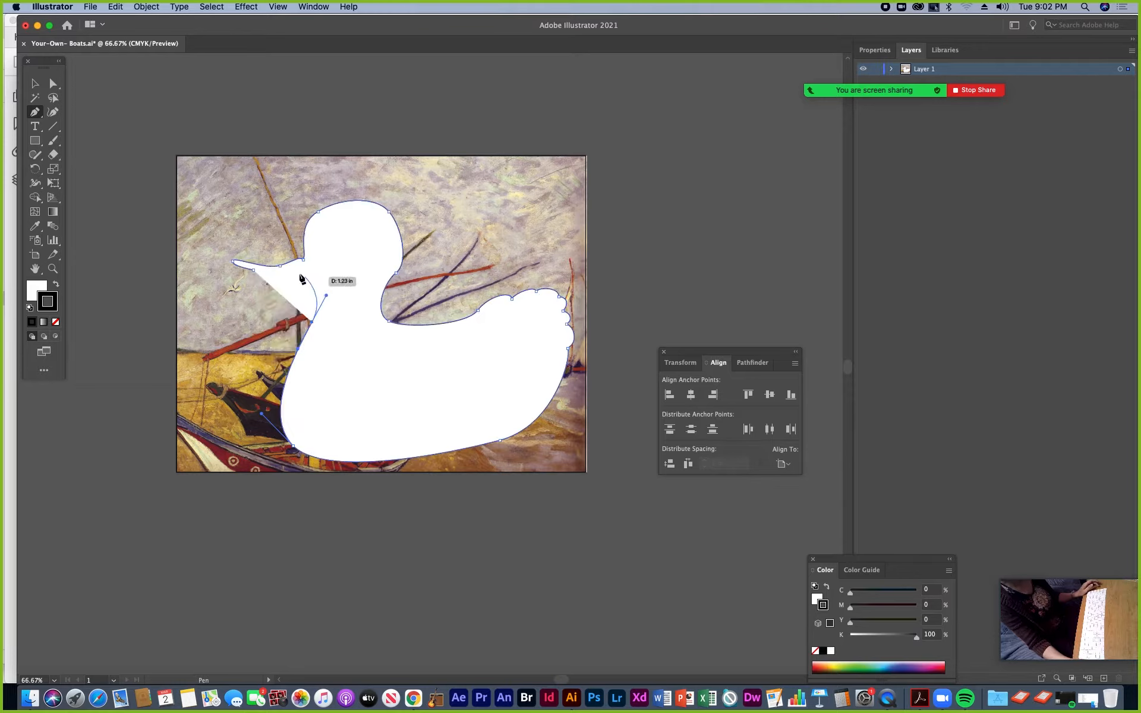
drag(300, 294, 265, 315)
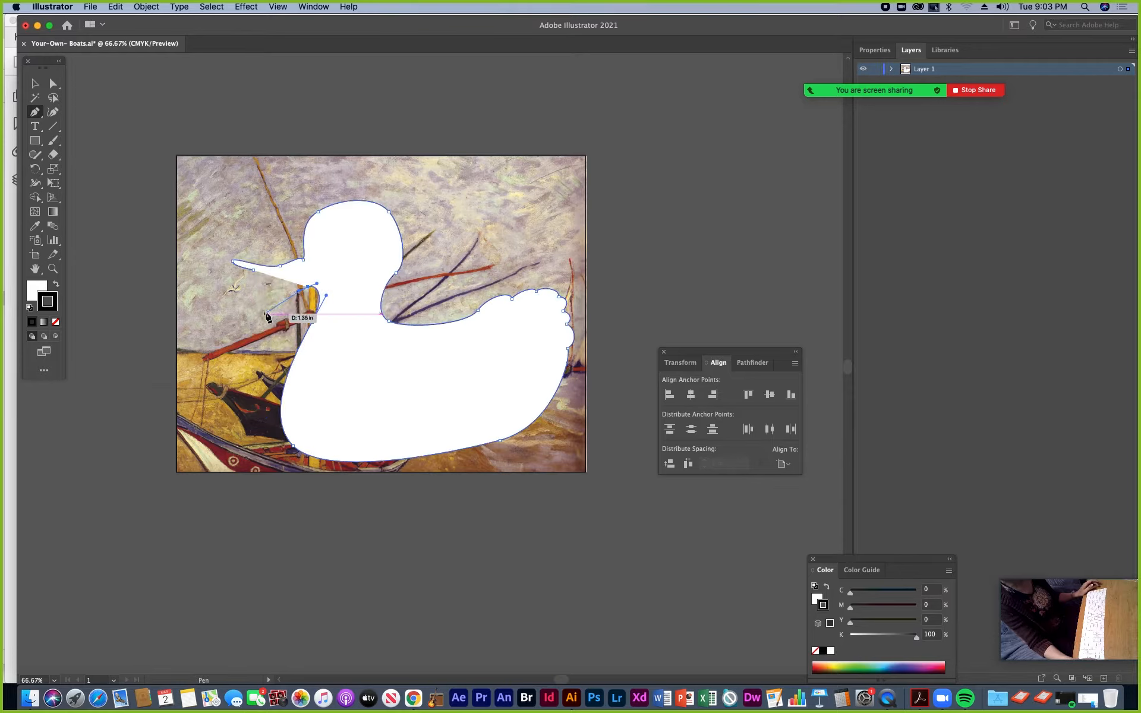
Step: Draw the underside and rounded tip of the duck's lower beak with curved Pen tool segments
key(super+equal)
key(super+equal)
drag(354, 402, 340, 409)
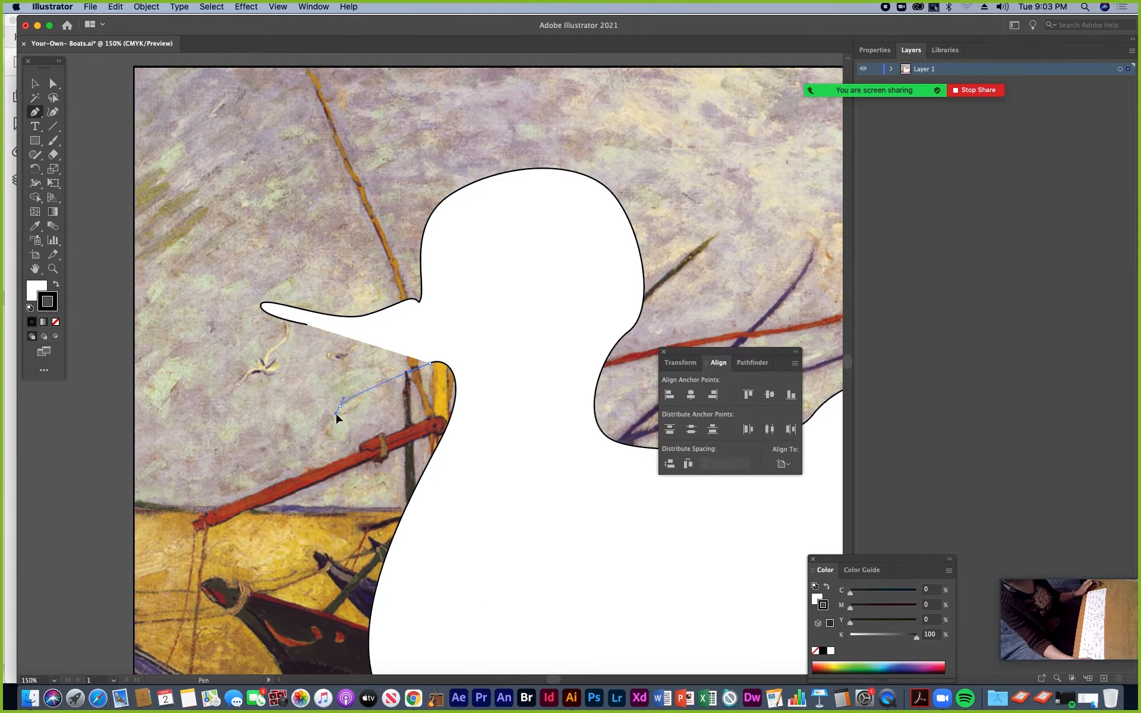
mouse_move(334, 415)
mouse_down()
mouse_move(314, 403)
mouse_move(320, 395)
mouse_up()
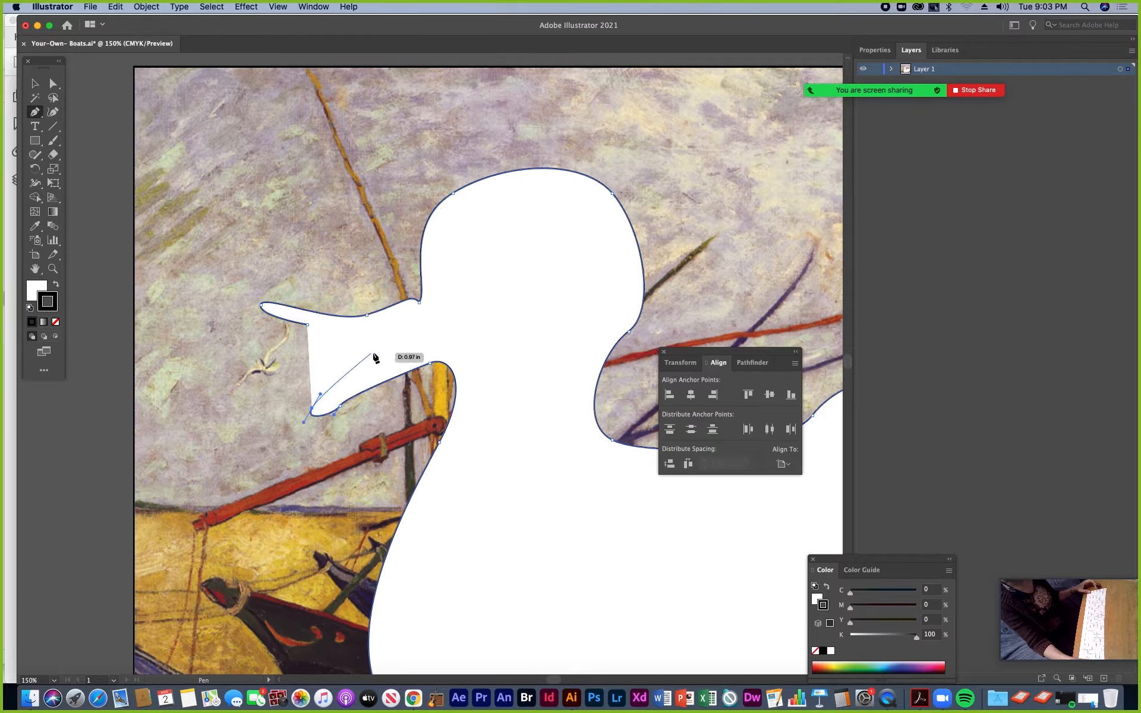
drag(379, 349, 390, 346)
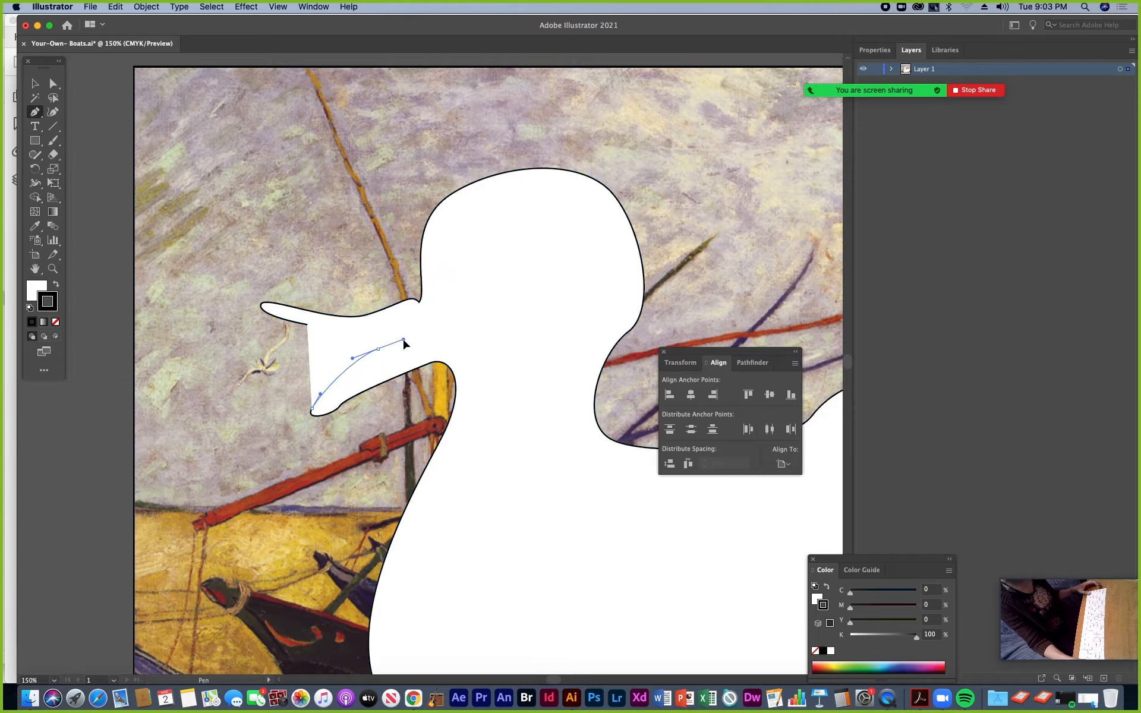
drag(307, 325, 328, 336)
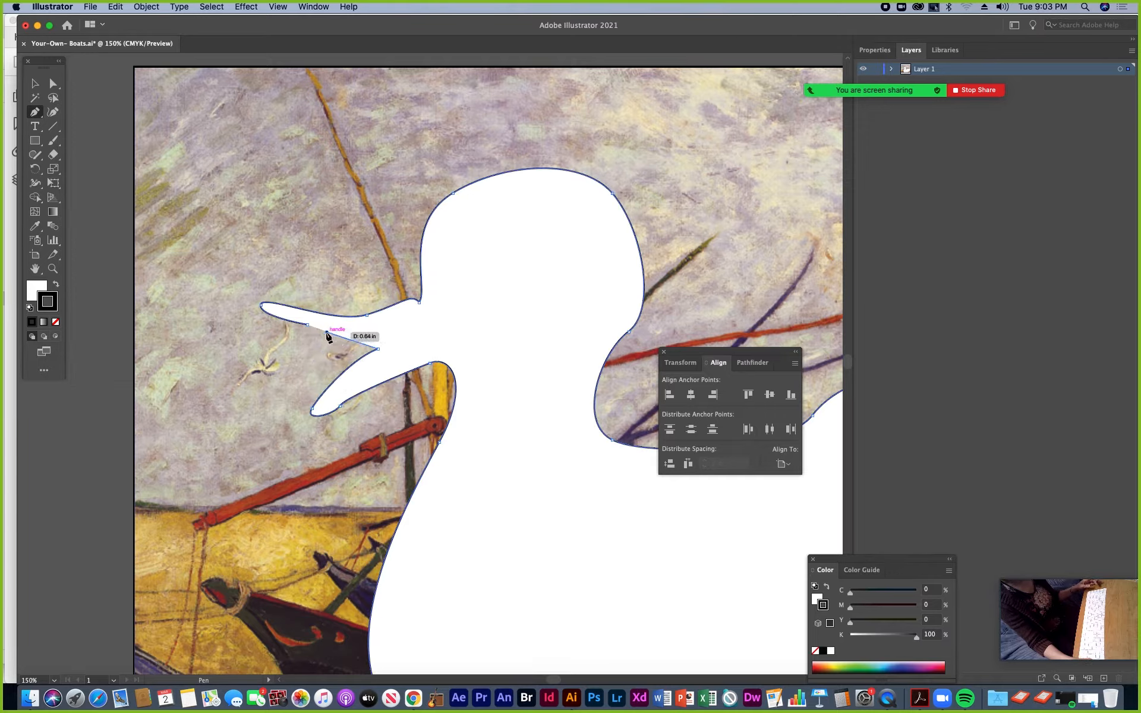
mouse_move(328, 336)
mouse_down()
mouse_move(319, 334)
mouse_move(330, 343)
mouse_up()
key(super+z)
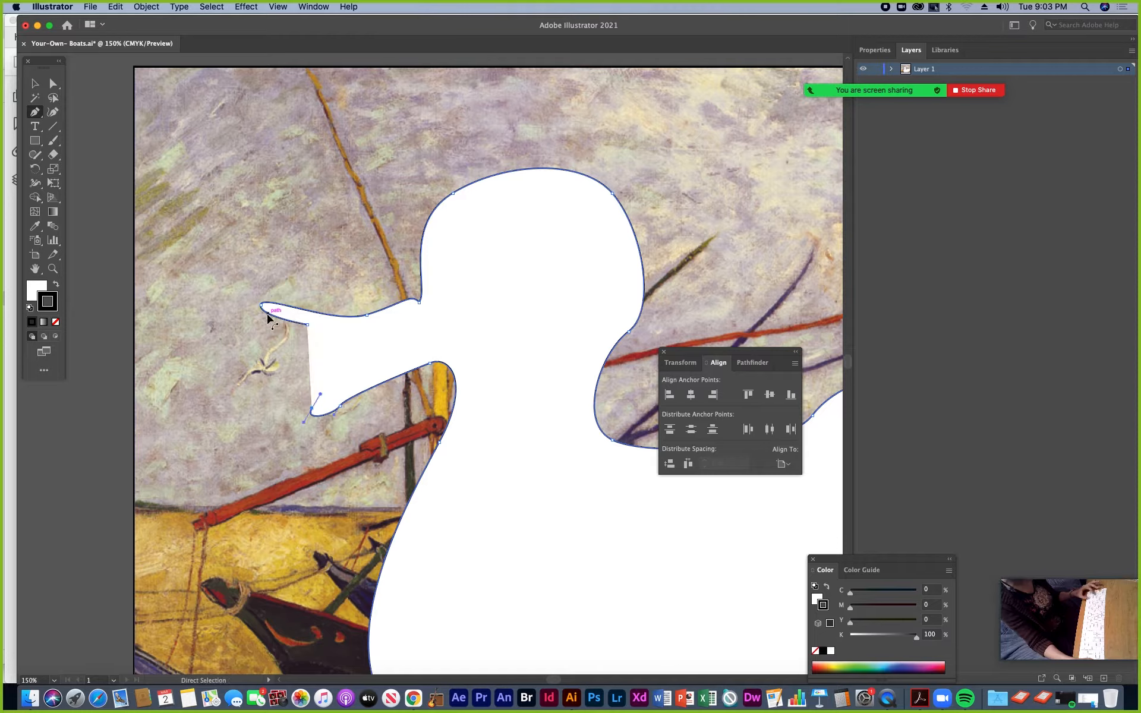
Step: Close the duck's outline with the inner corner of its open beak, and refine the beak and forehead curves with Direct Selection
drag(380, 351, 331, 355)
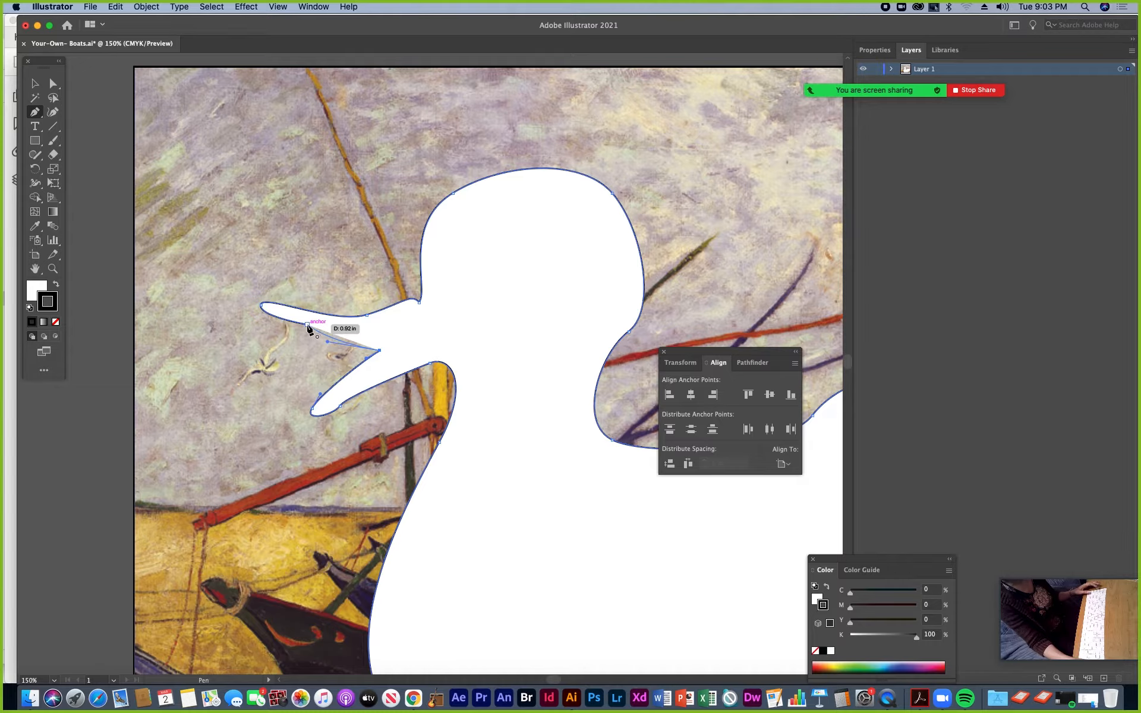
click(306, 324)
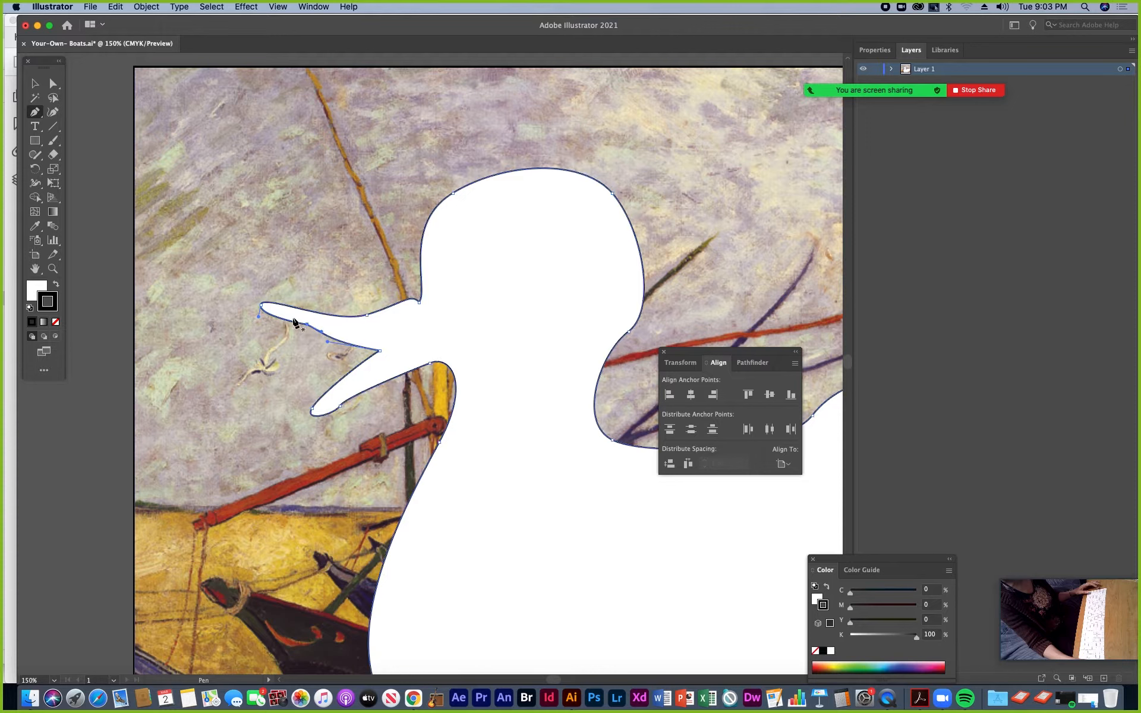
click(53, 83)
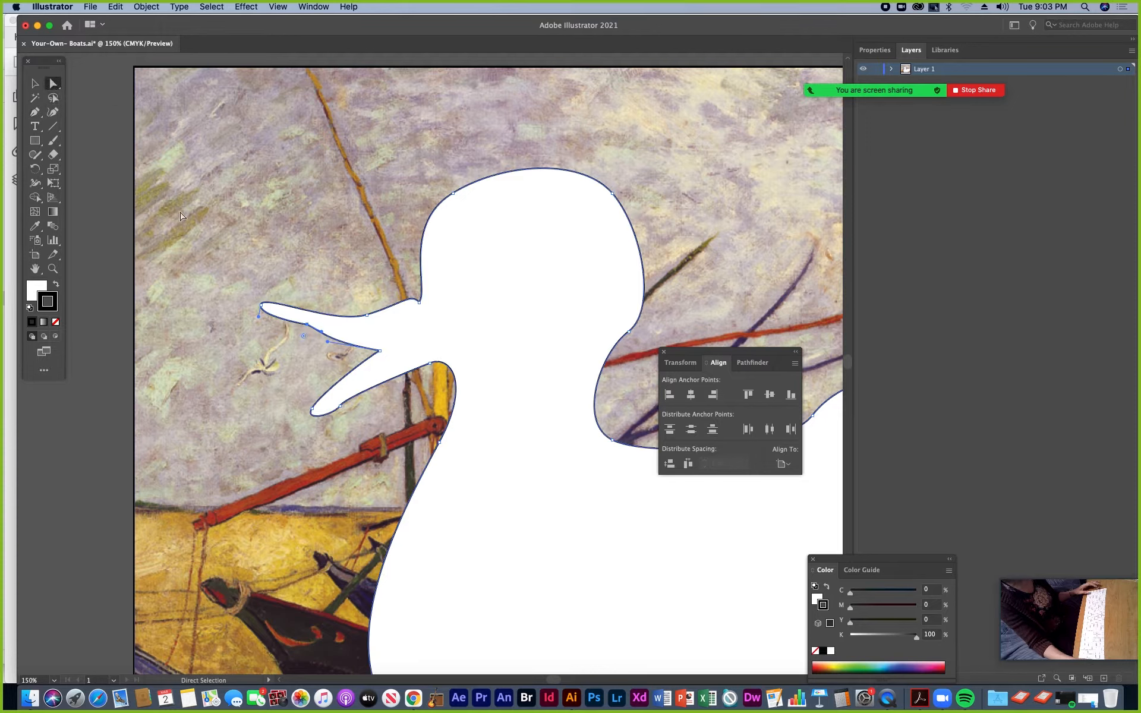
drag(308, 332, 302, 342)
drag(379, 351, 384, 346)
drag(312, 409, 343, 392)
drag(419, 304, 423, 267)
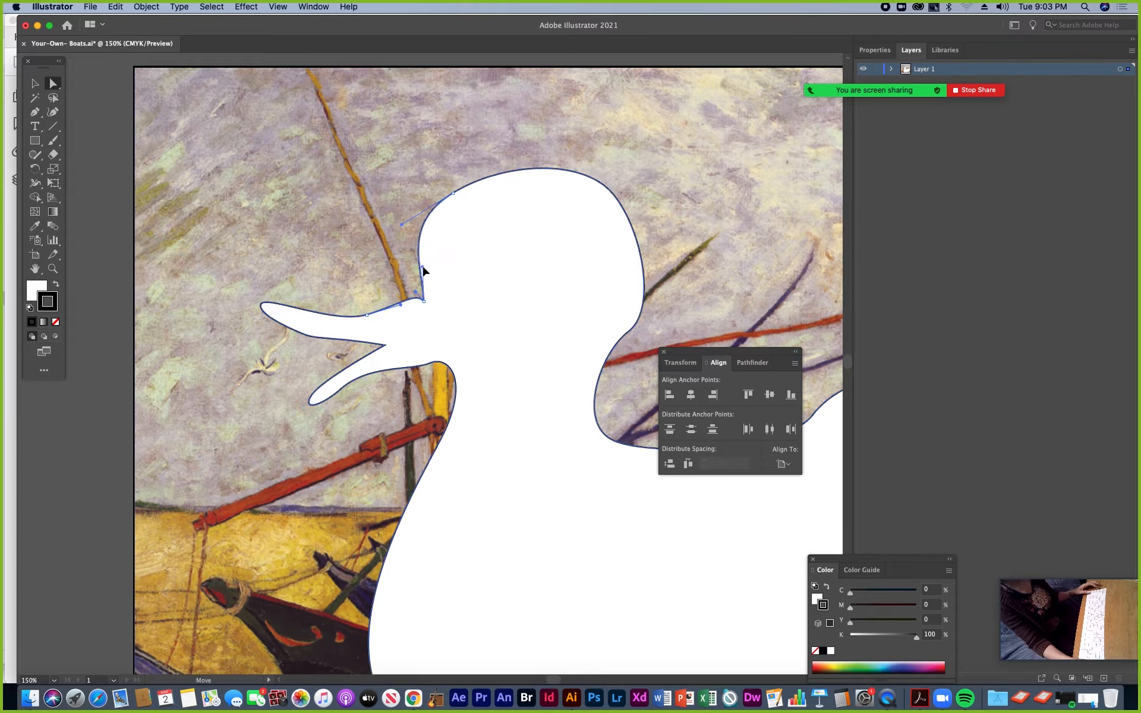
drag(457, 198, 459, 183)
Step: Unlock the boats painting behind the duck shape and clear the selection
key(super+minus)
key(super+minus)
key(super+minus)
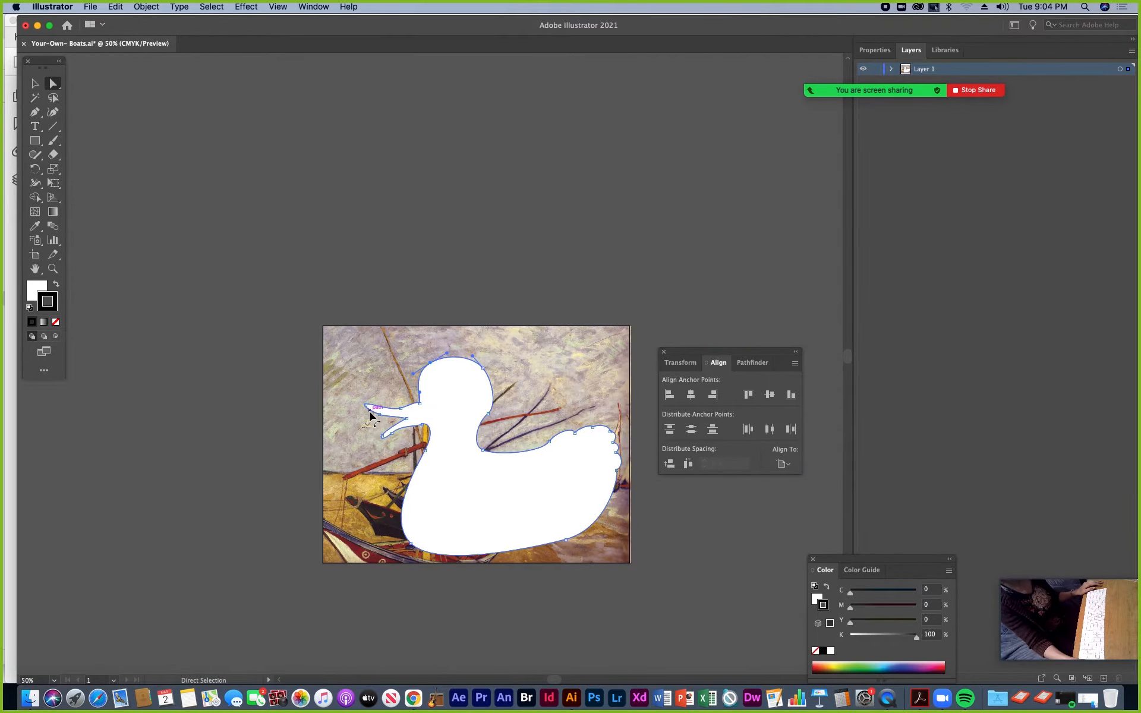
click(34, 88)
click(438, 394)
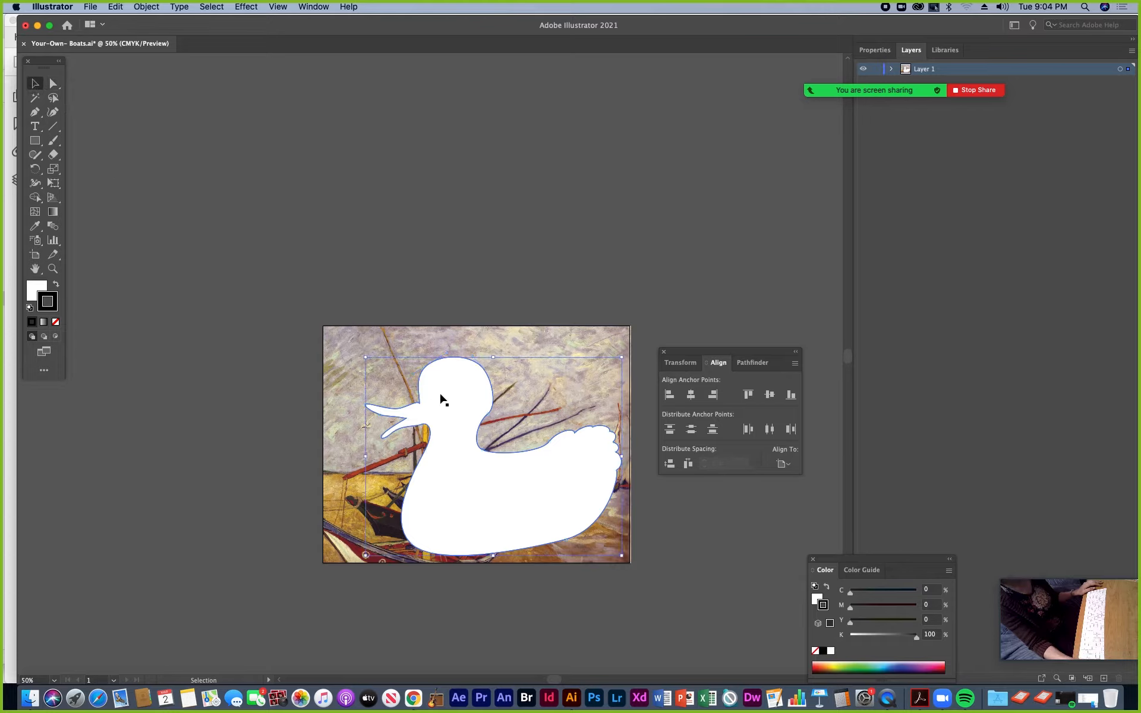
scroll(488, 201, down, 5)
scroll(487, 201, right, 2)
click(401, 320)
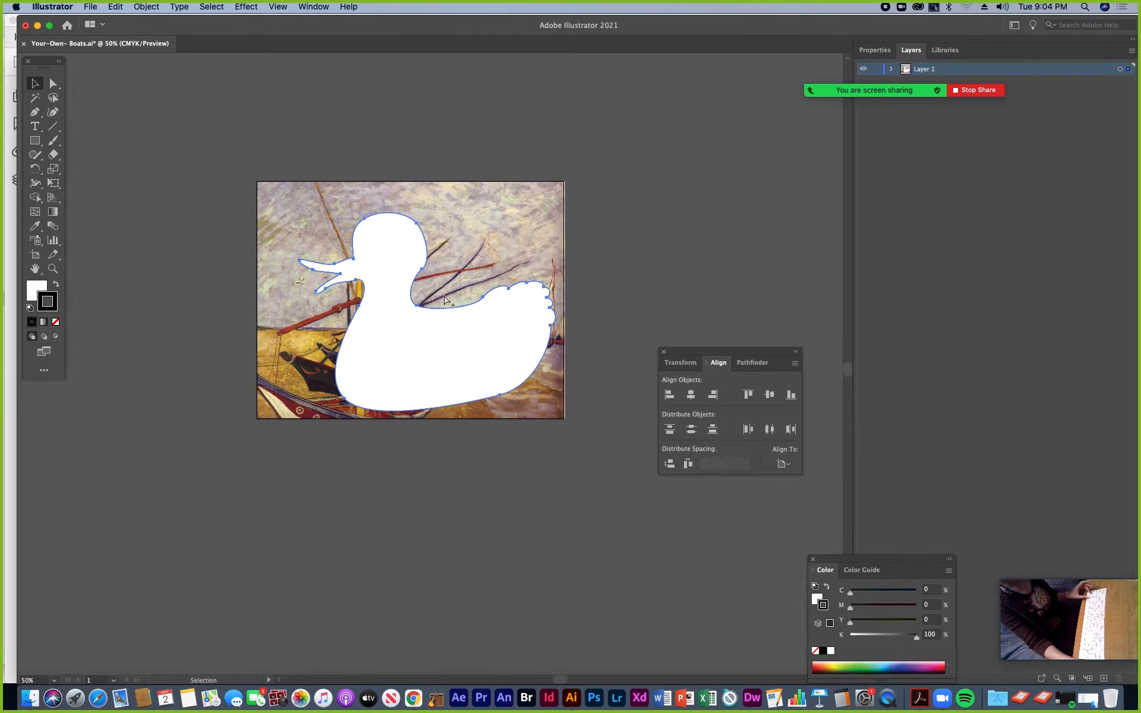
key(super+a)
click(606, 135)
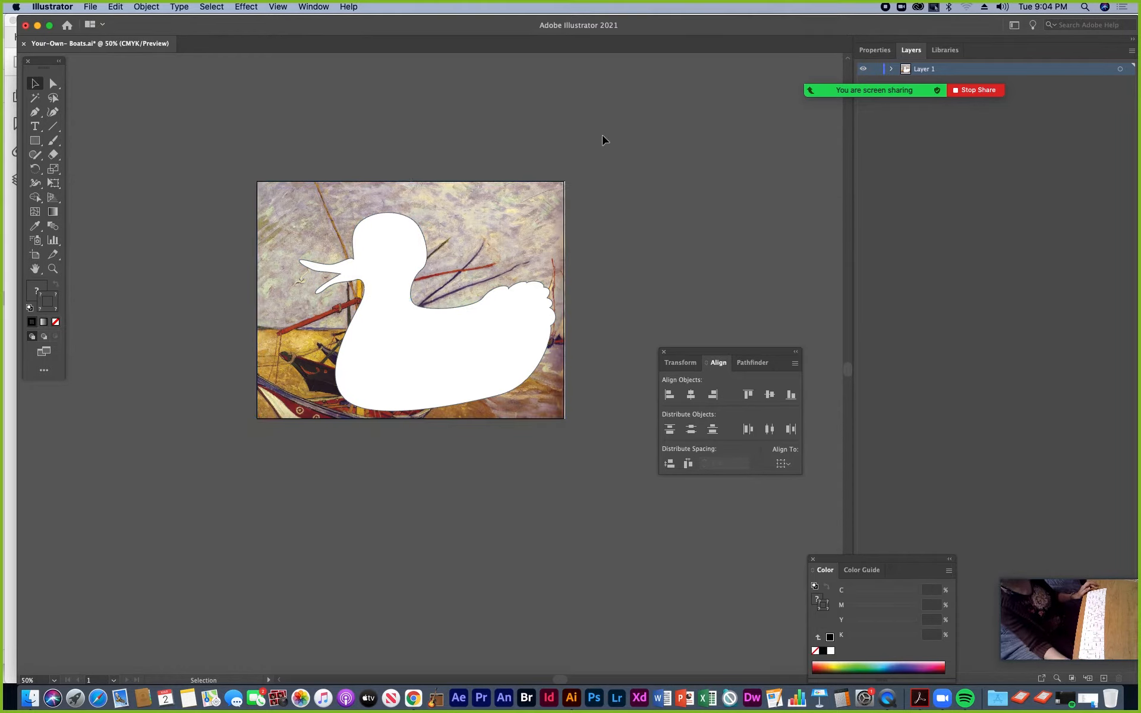
Step: Select the duck shape together with the boats painting and make a clipping mask from them
click(382, 284)
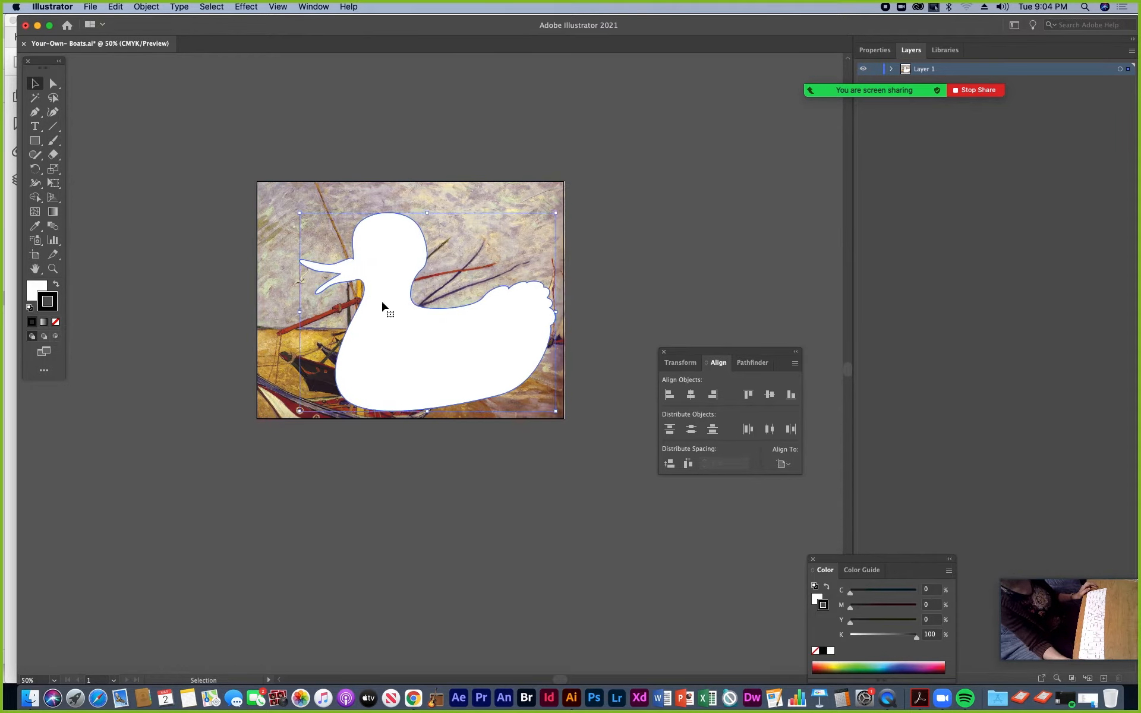
shift+click(306, 223)
shift+click(283, 215)
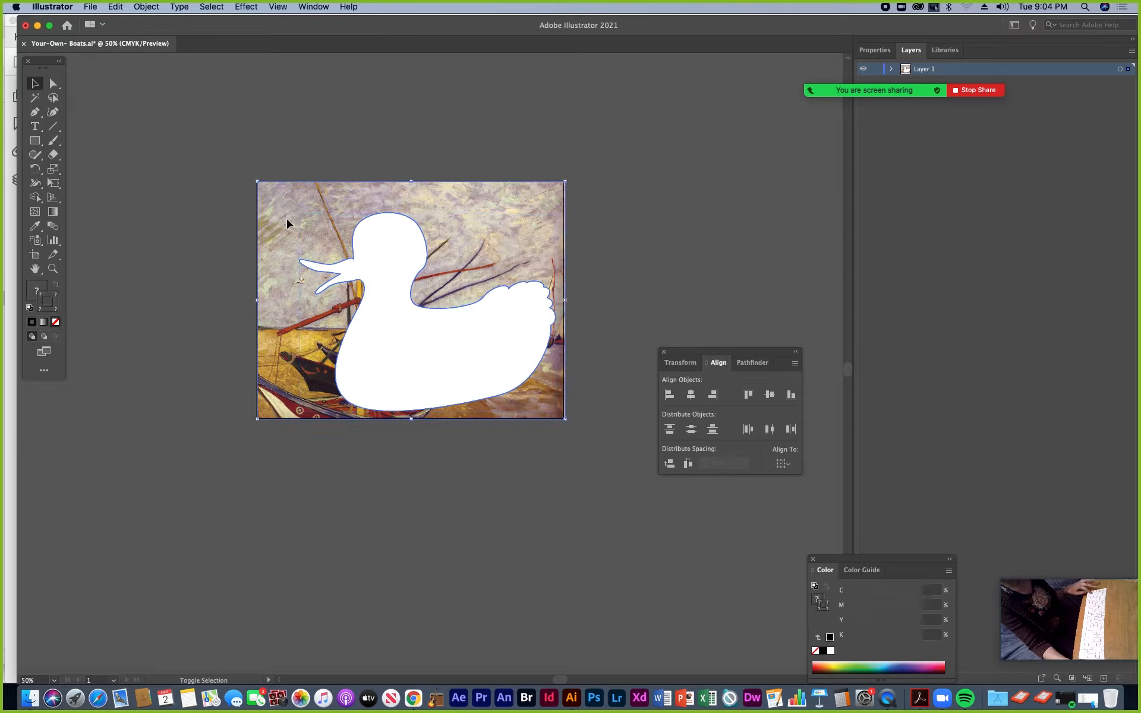
right_click(401, 326)
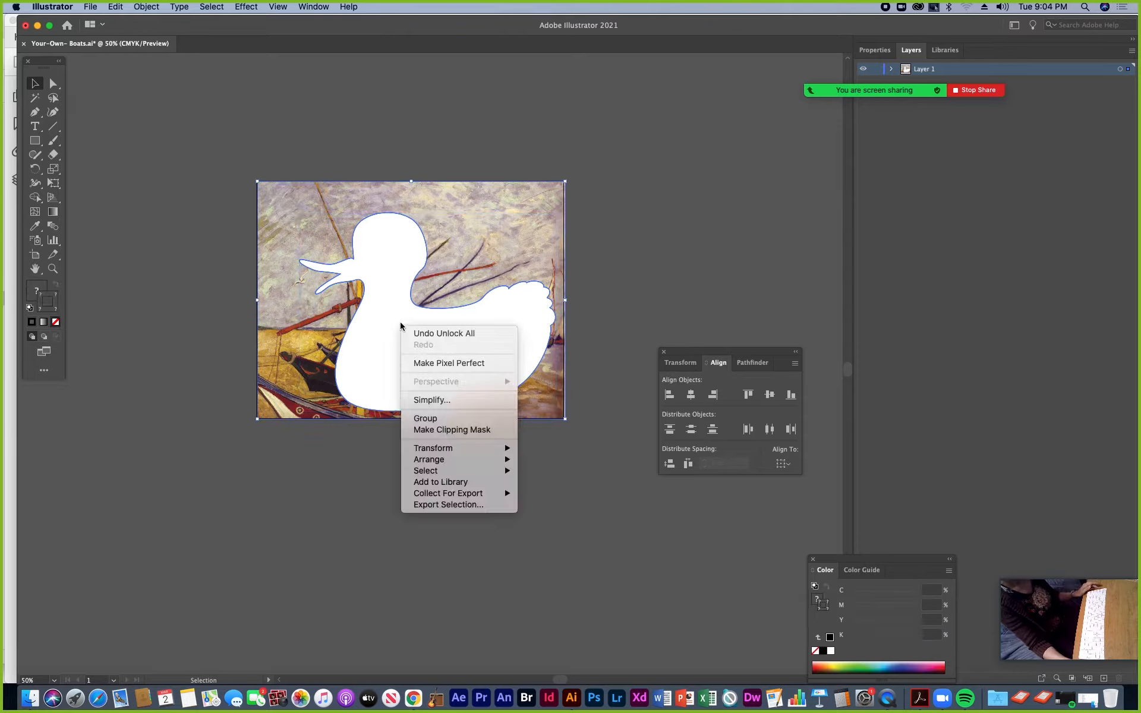
click(443, 429)
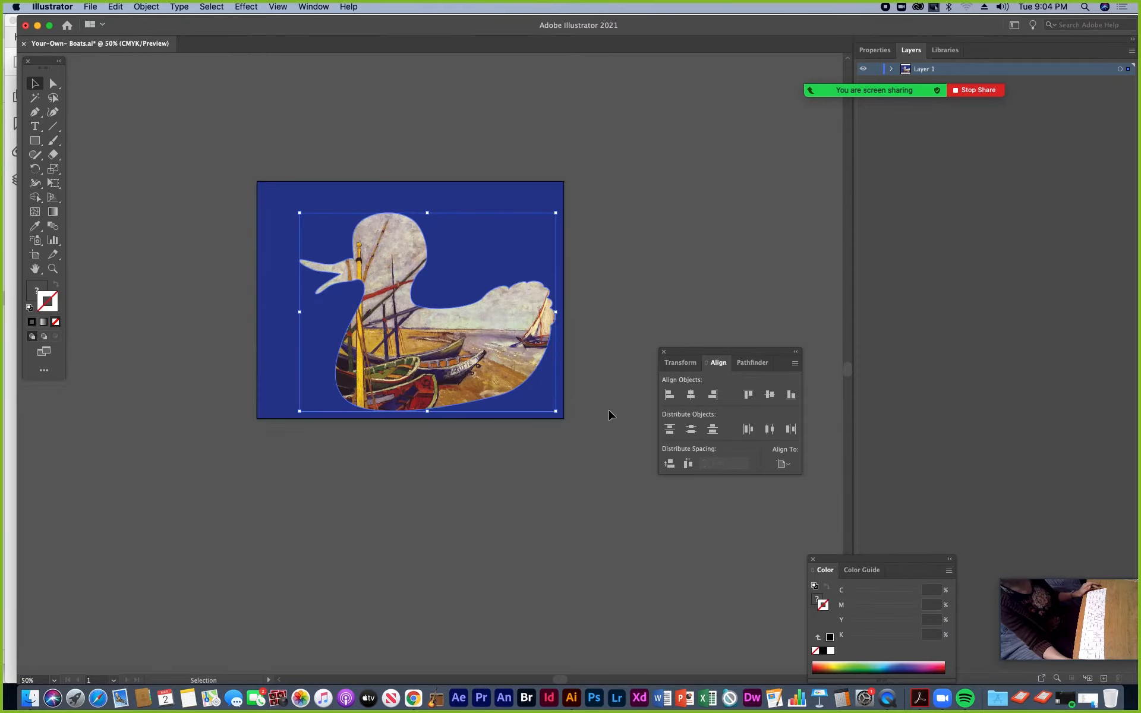
Step: Move the meeting controls off the panels and shift the boats painting slightly right and up inside the duck mask
mouse_move(873, 88)
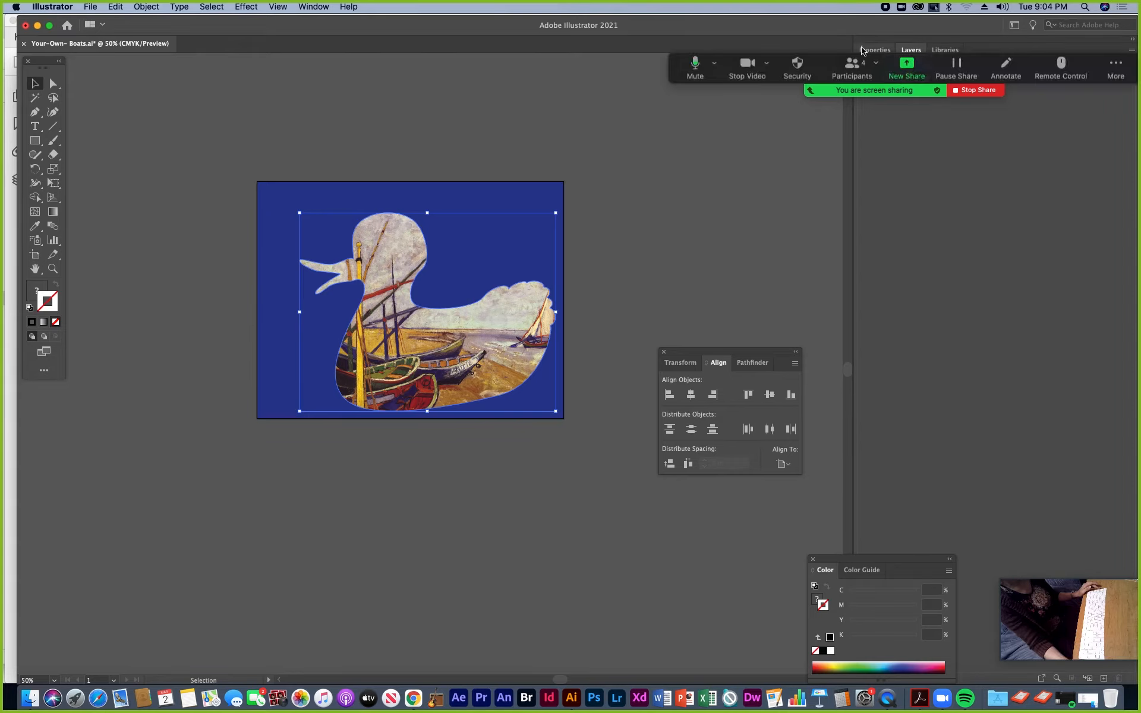
drag(679, 66, 604, 249)
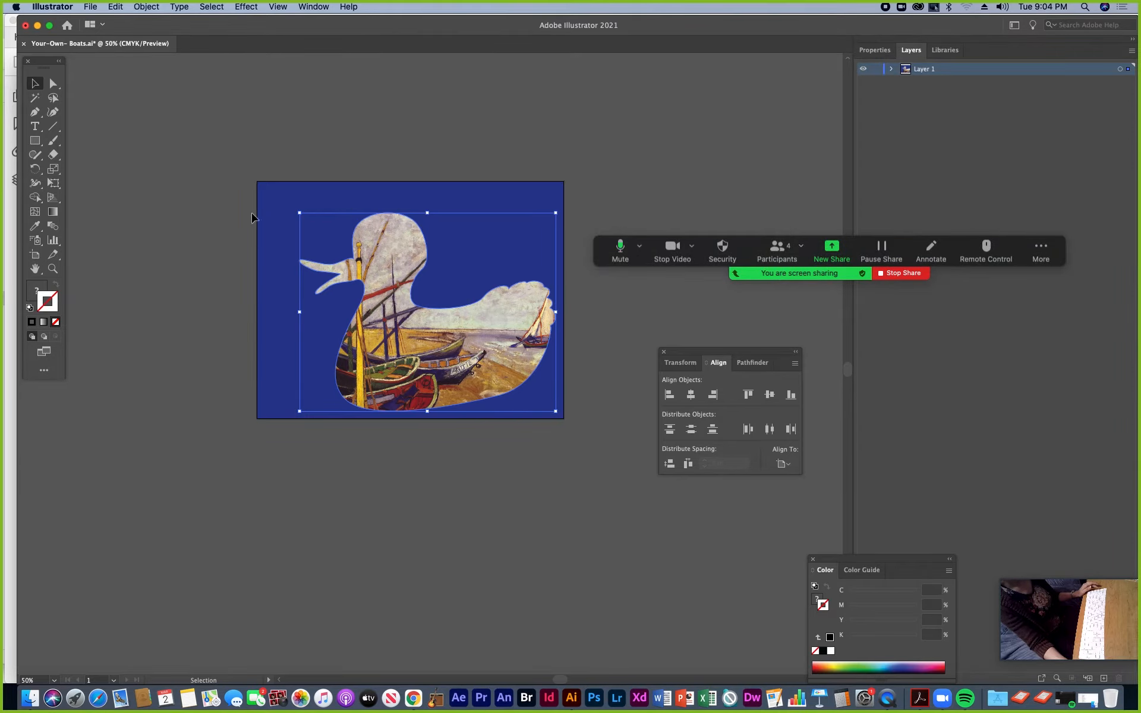
click(54, 83)
click(283, 125)
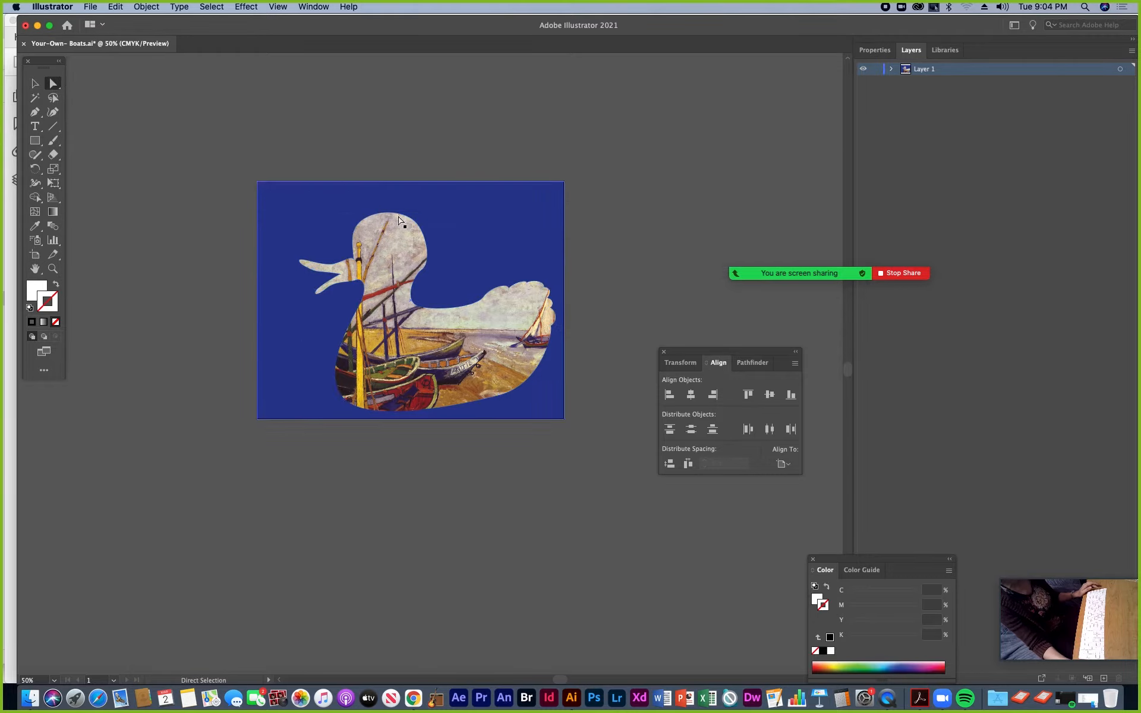
click(387, 244)
mouse_move(387, 251)
mouse_down()
mouse_move(398, 233)
mouse_move(397, 246)
mouse_up()
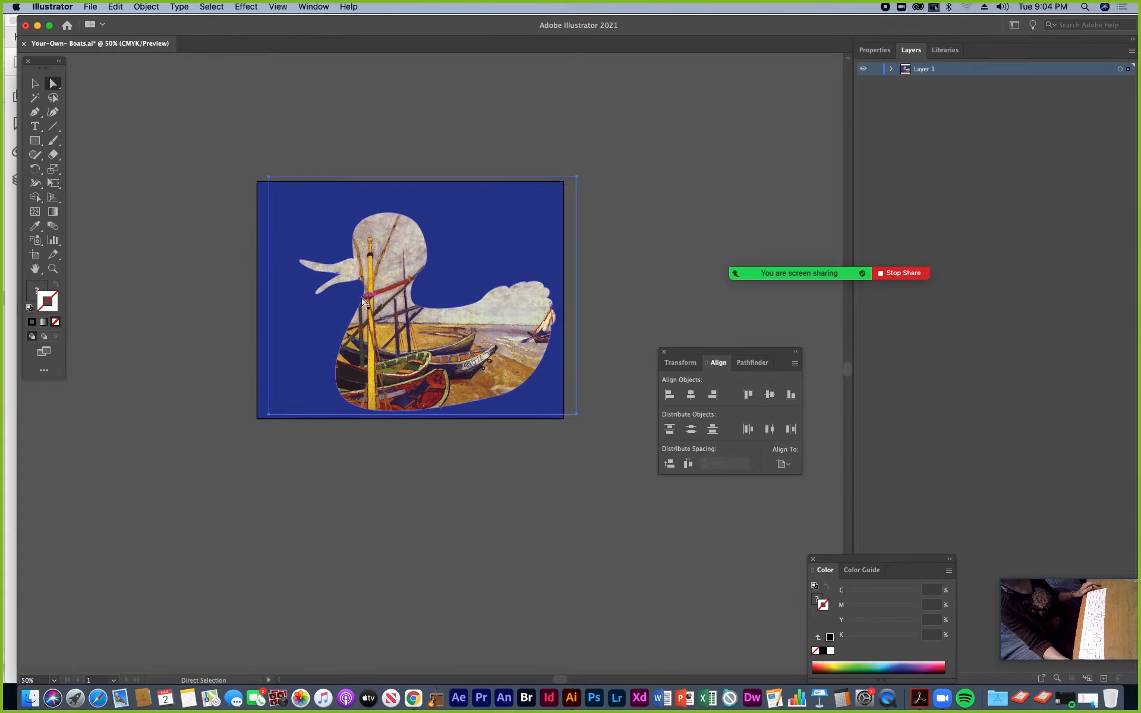
Step: Reshape the duck mask's throat and chest curve so the chest bulges outward, and deselect the artwork
click(360, 308)
drag(359, 307, 354, 307)
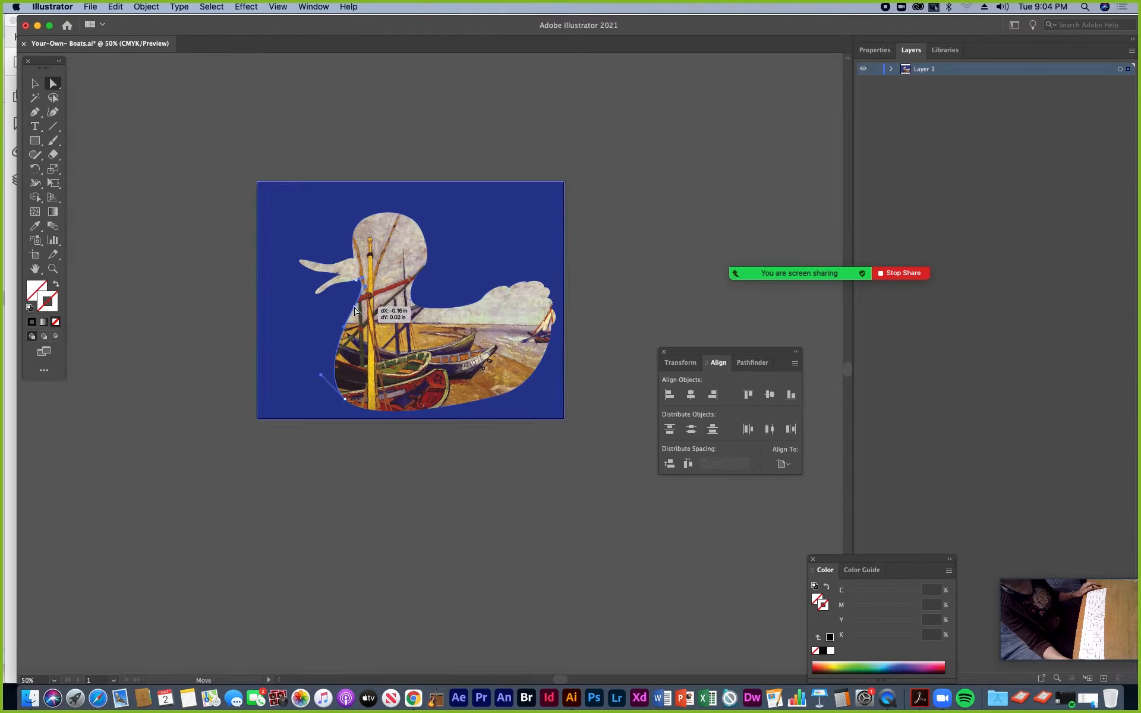
drag(321, 376, 313, 371)
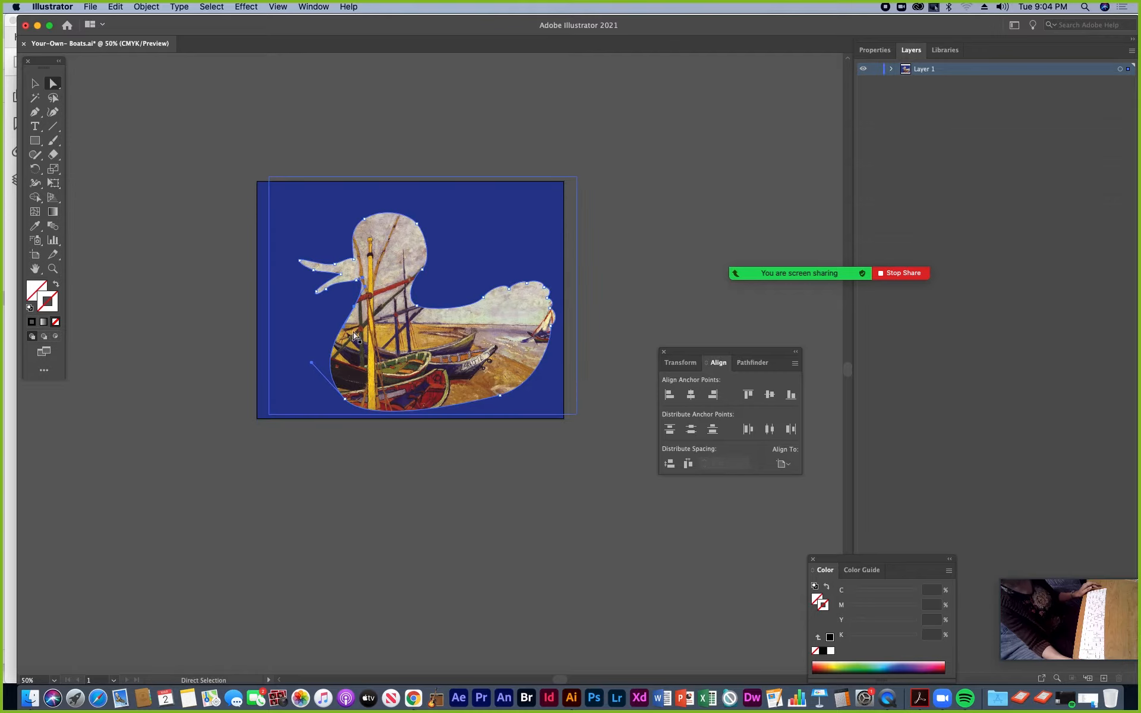
click(34, 84)
click(165, 156)
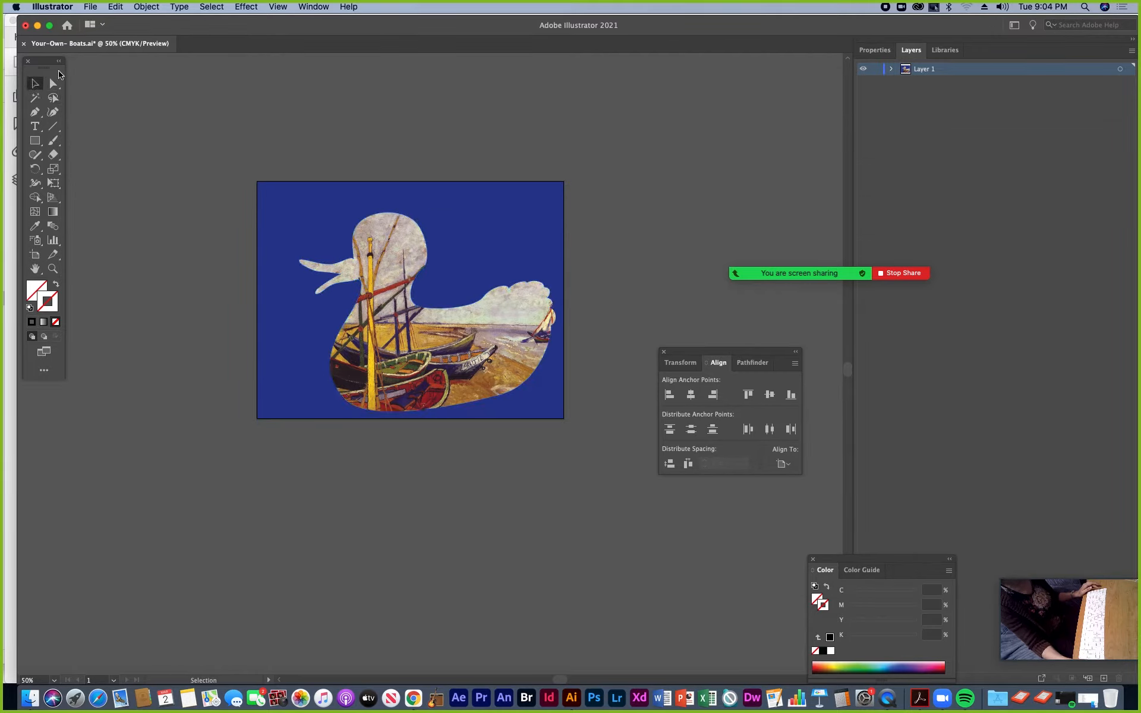
Step: Start saving the duck artwork under a new name in the Pen Tool Finished folder, reusing the Ex3-3 file name with the ending Ex3-5
click(90, 7)
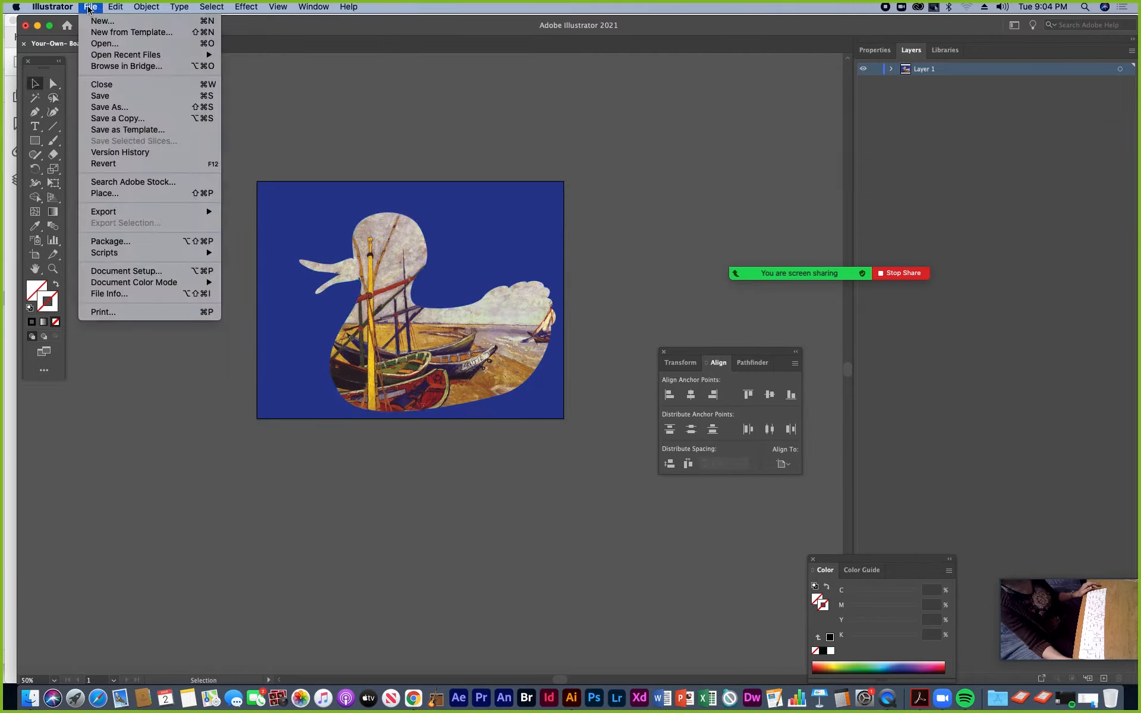
click(111, 110)
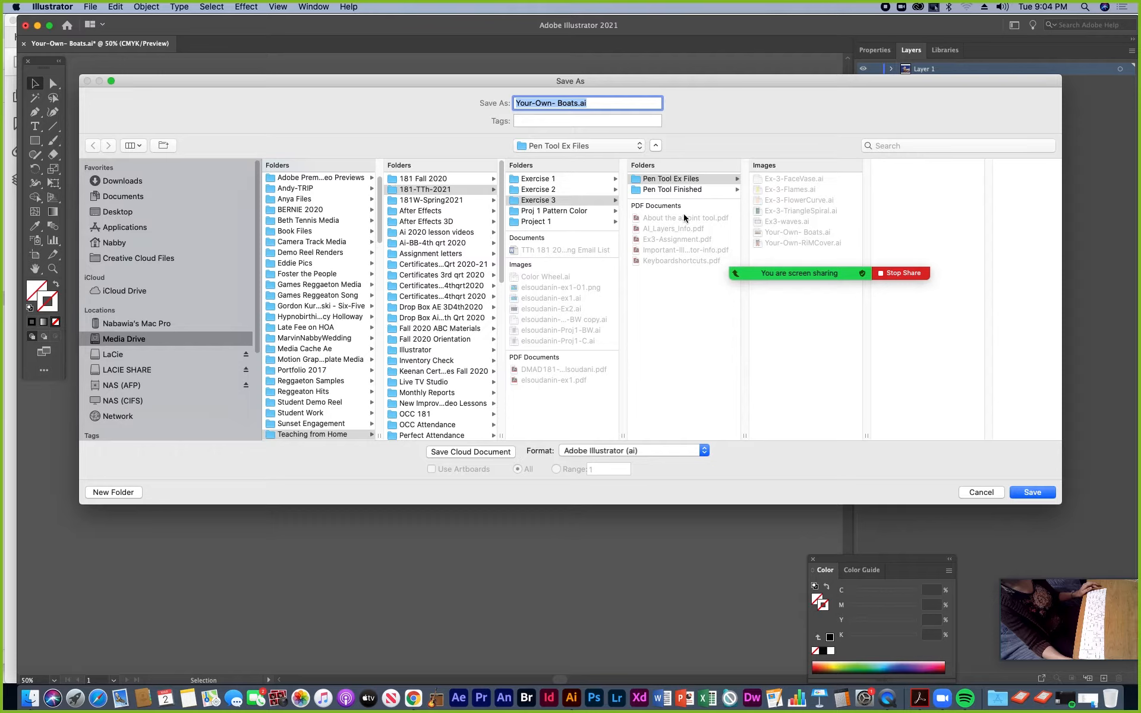
click(676, 190)
click(787, 211)
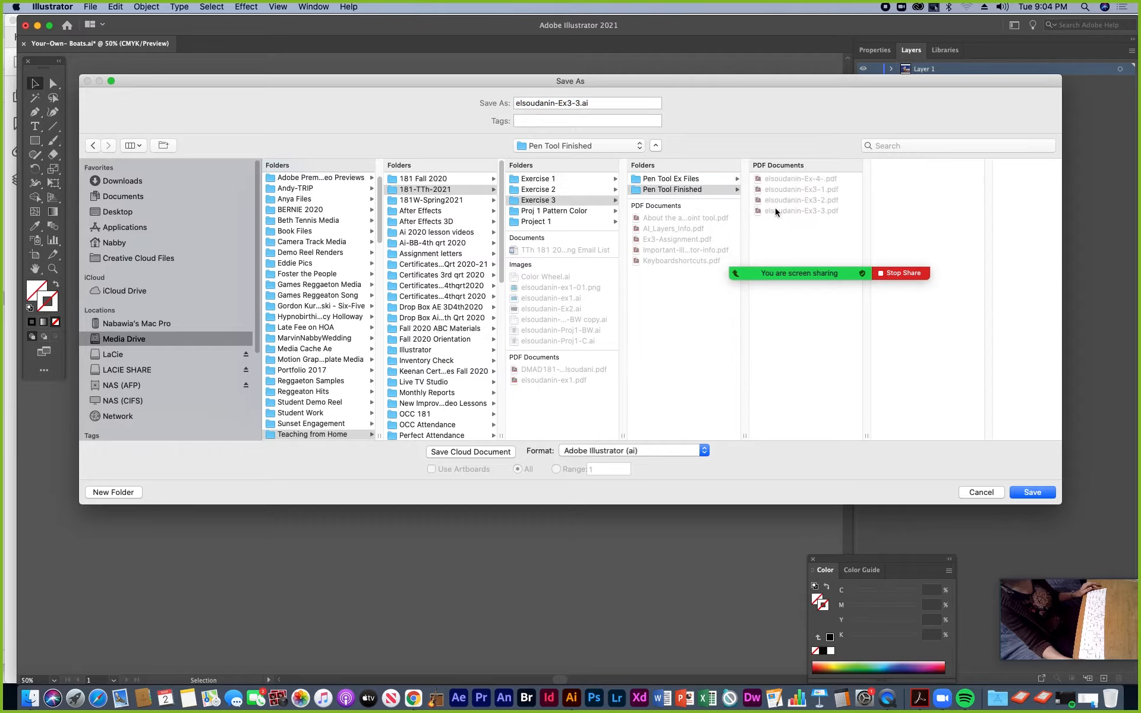
click(582, 104)
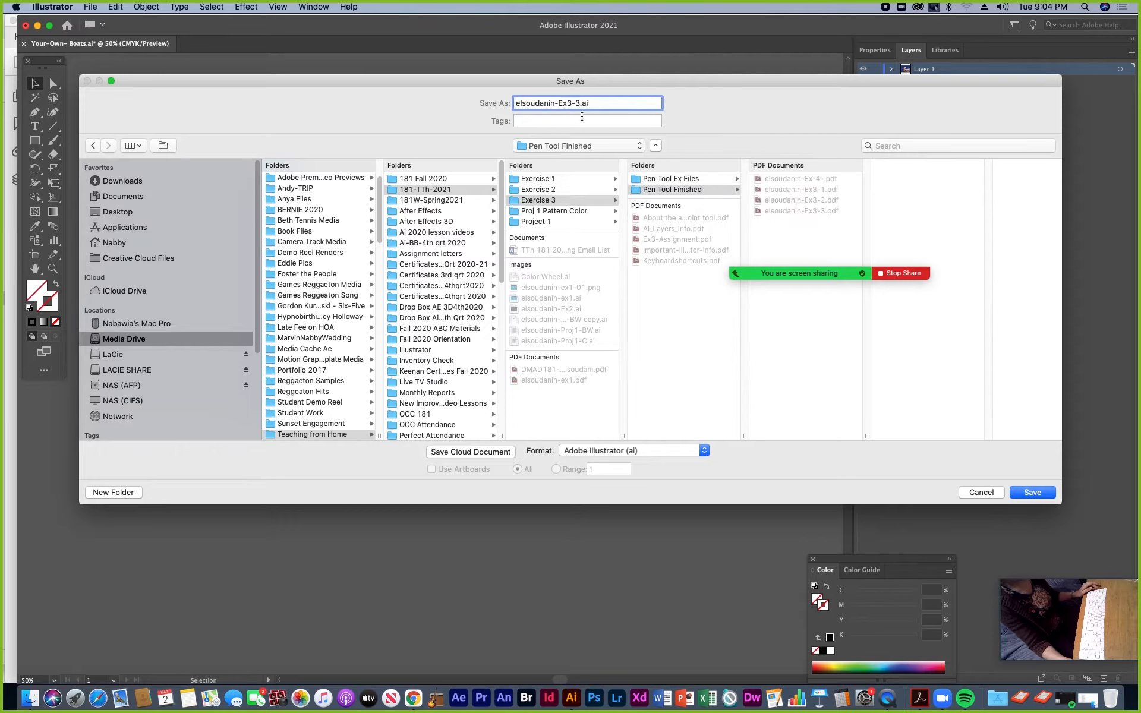
key(BackSpace)
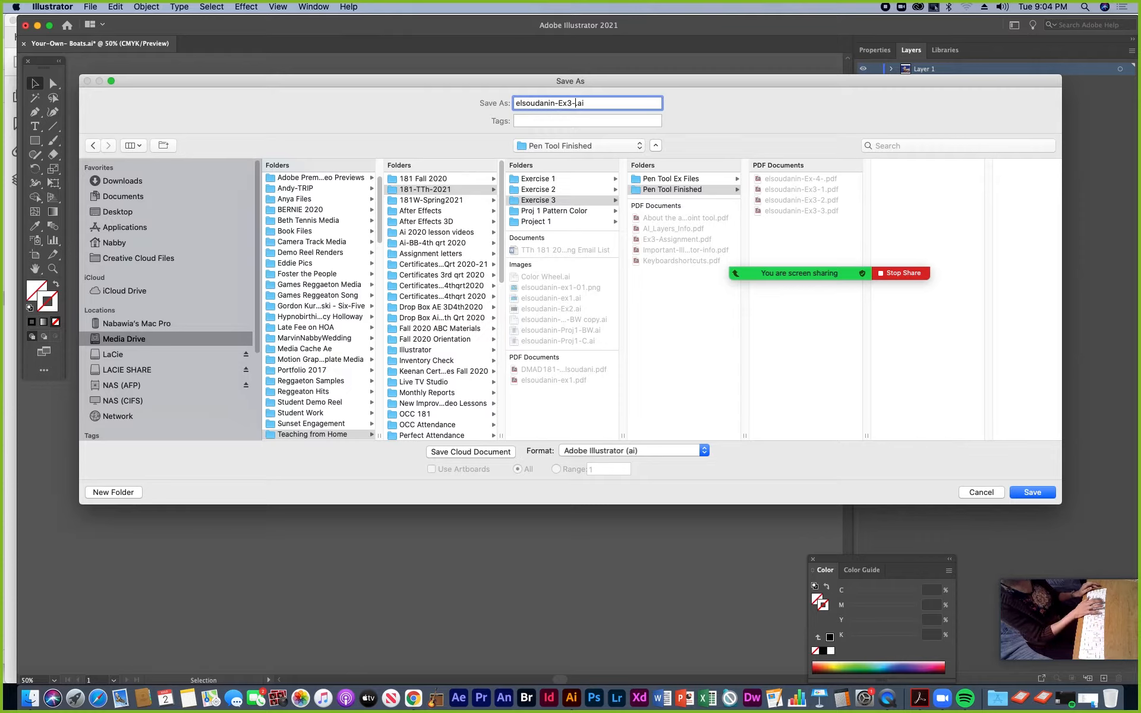
text(4)
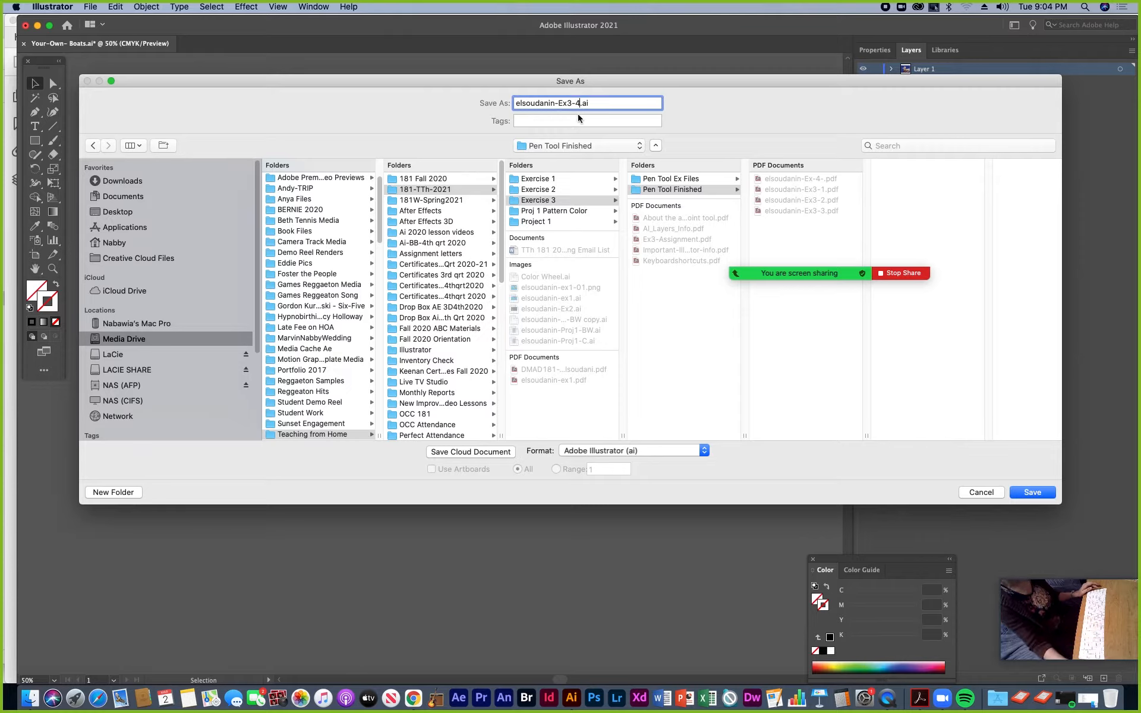
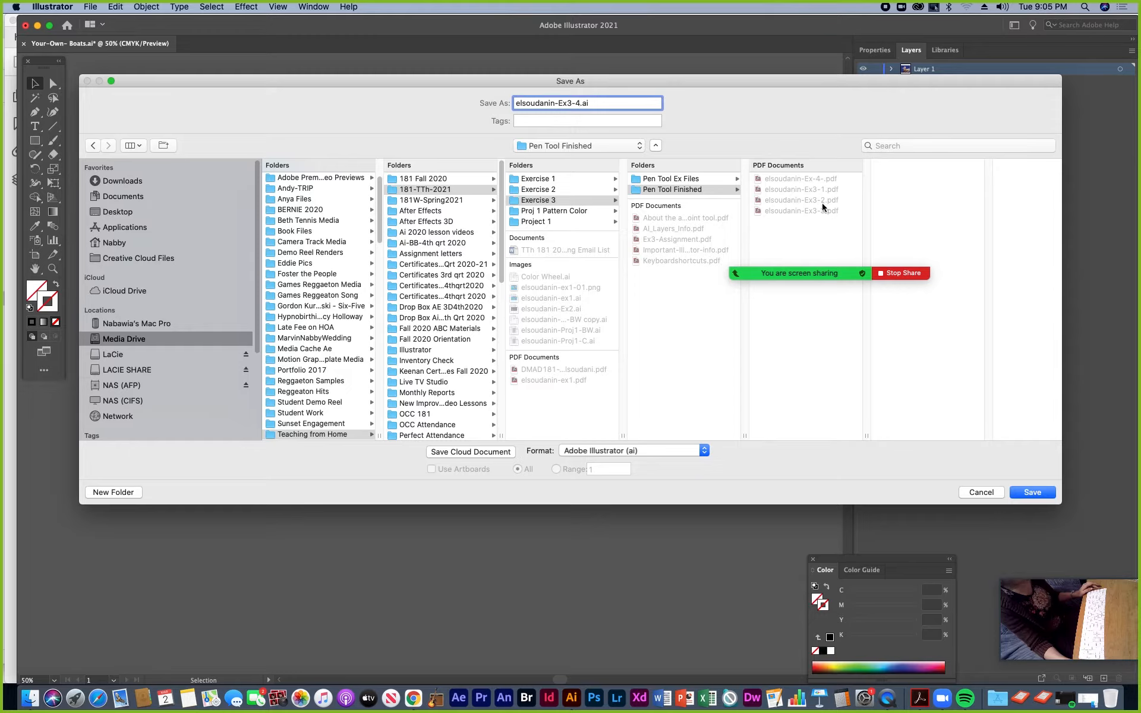
key(BackSpace)
text(5)
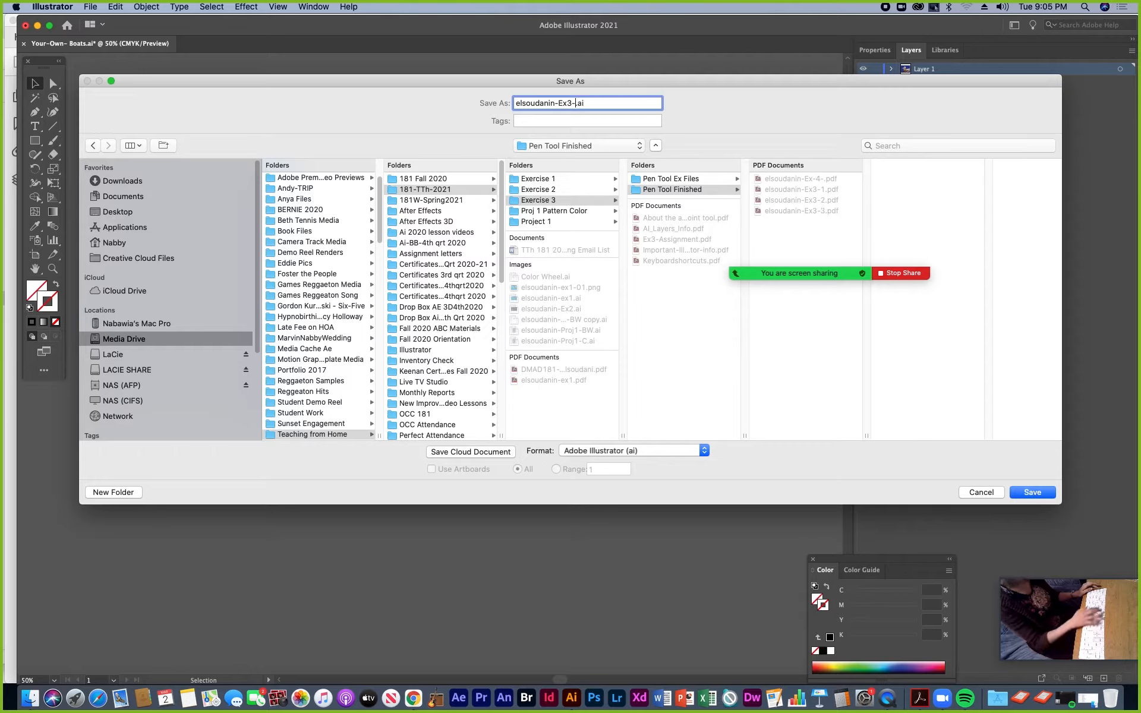
Step: Set the save format to Adobe PDF and save the file with the offered PDF options
click(704, 451)
click(594, 483)
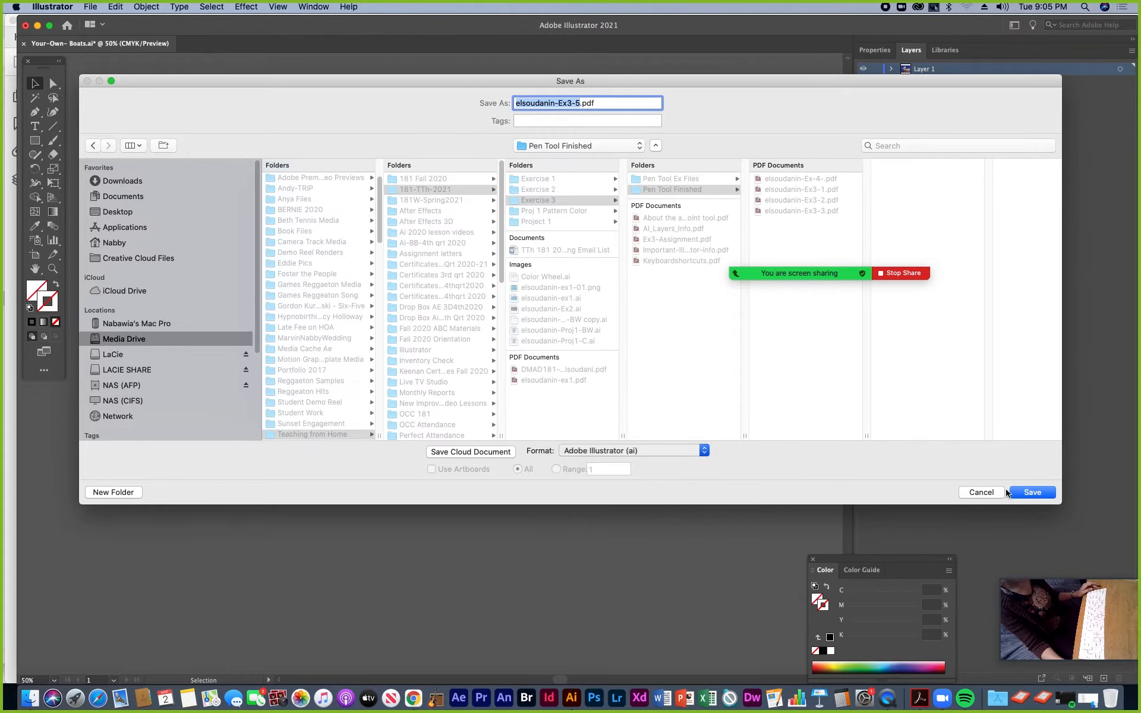
click(1036, 493)
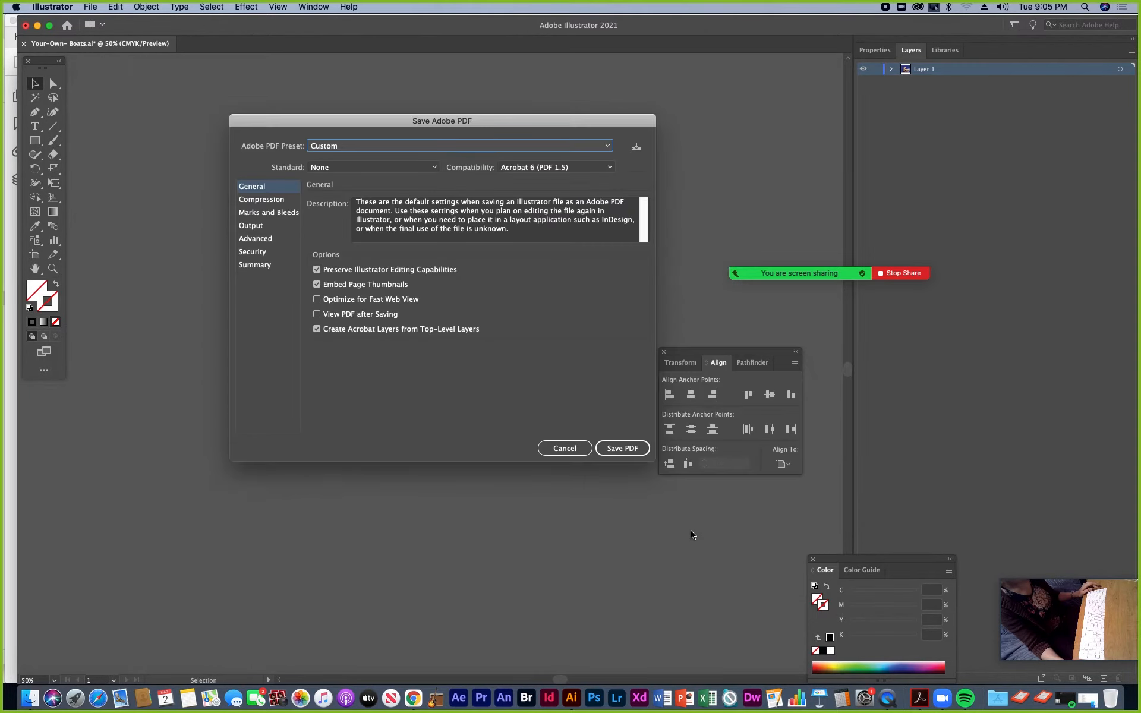
click(621, 450)
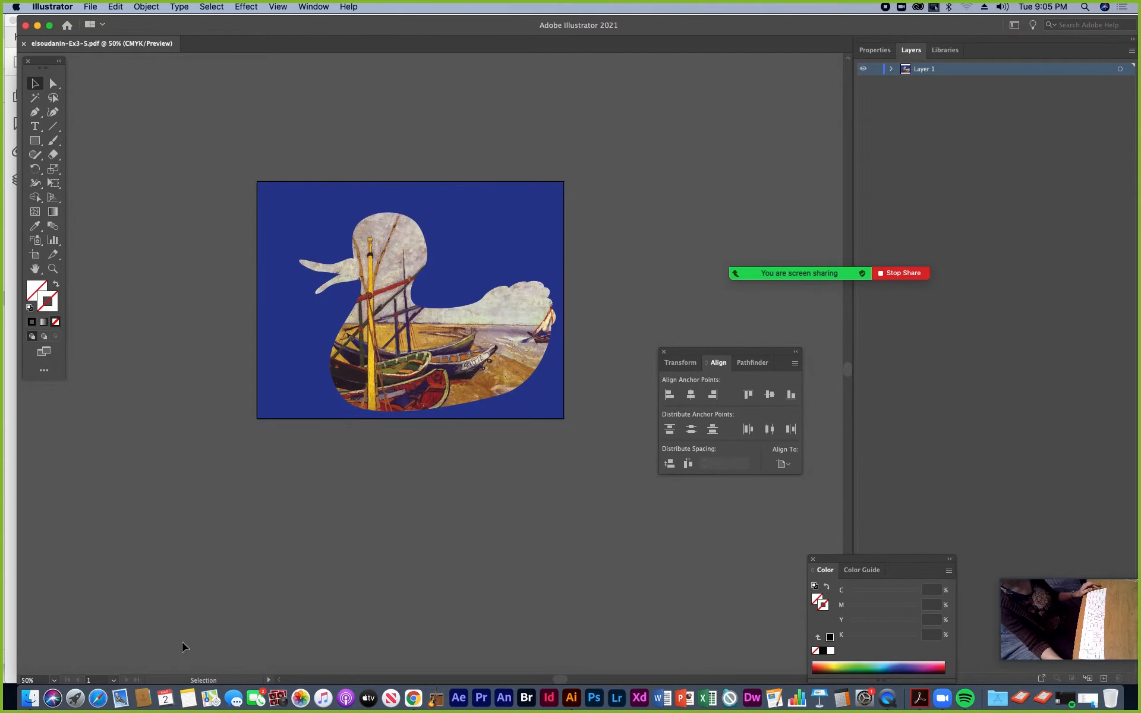
Step: Switch to Finder, open the Pen Tool Finished folder and change Ex to Ex3 in the MOM butterfly PDF's file name
click(32, 698)
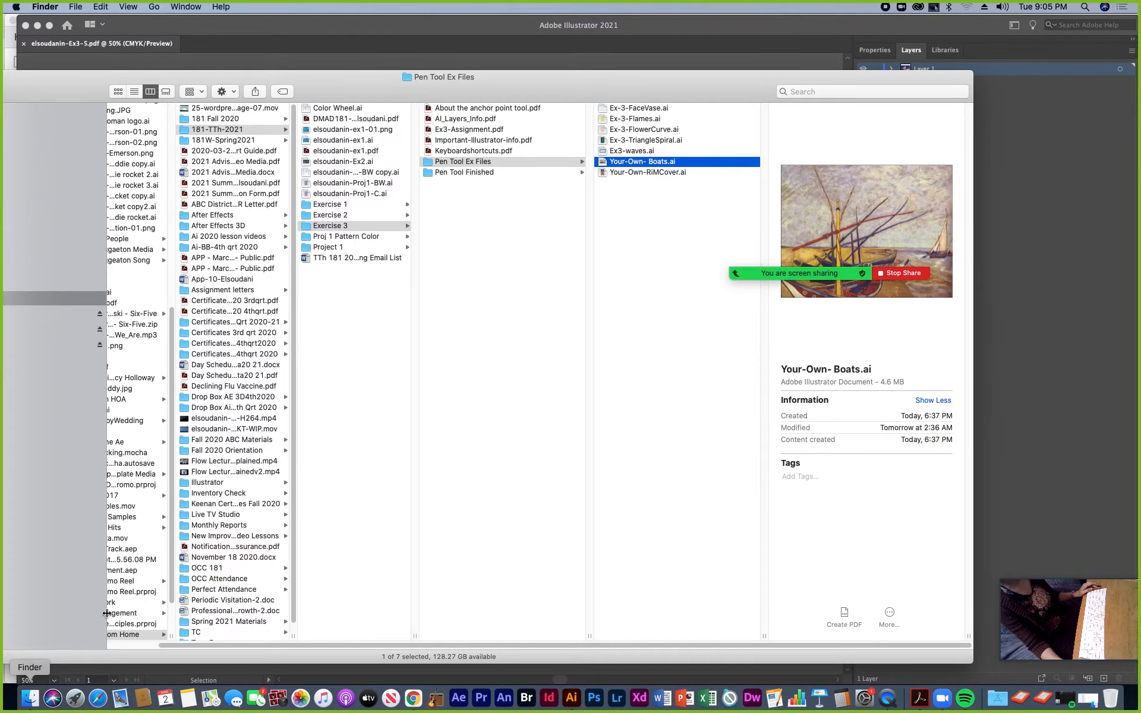
drag(61, 93, 190, 81)
click(597, 161)
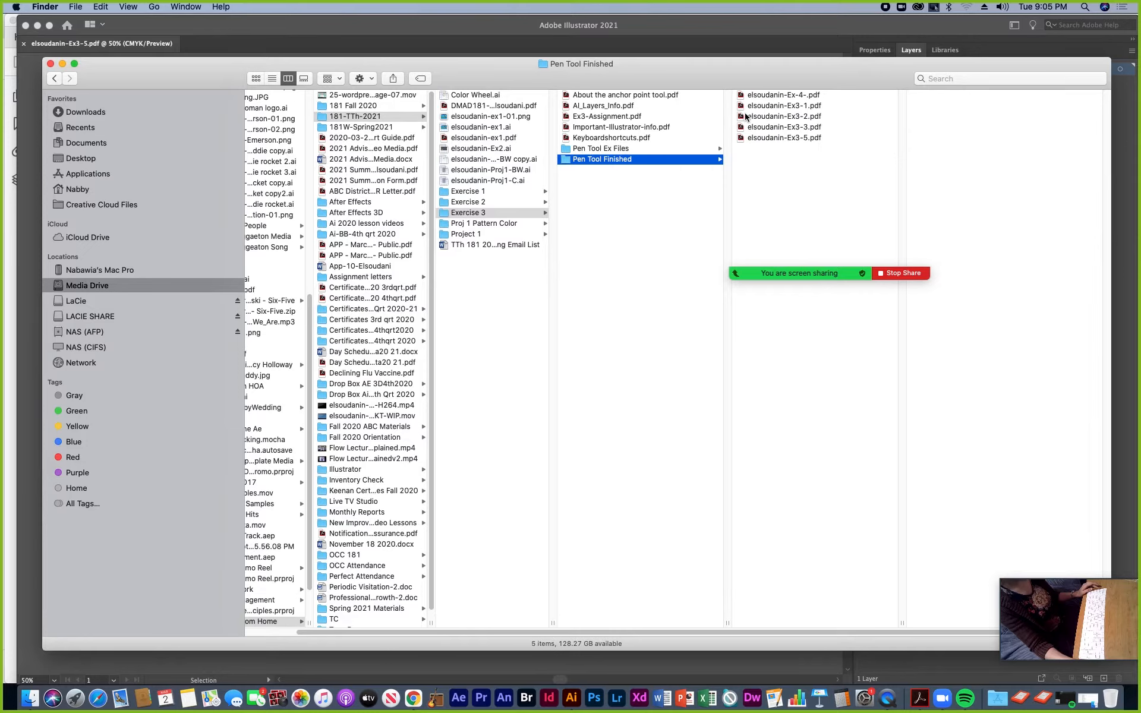
click(790, 96)
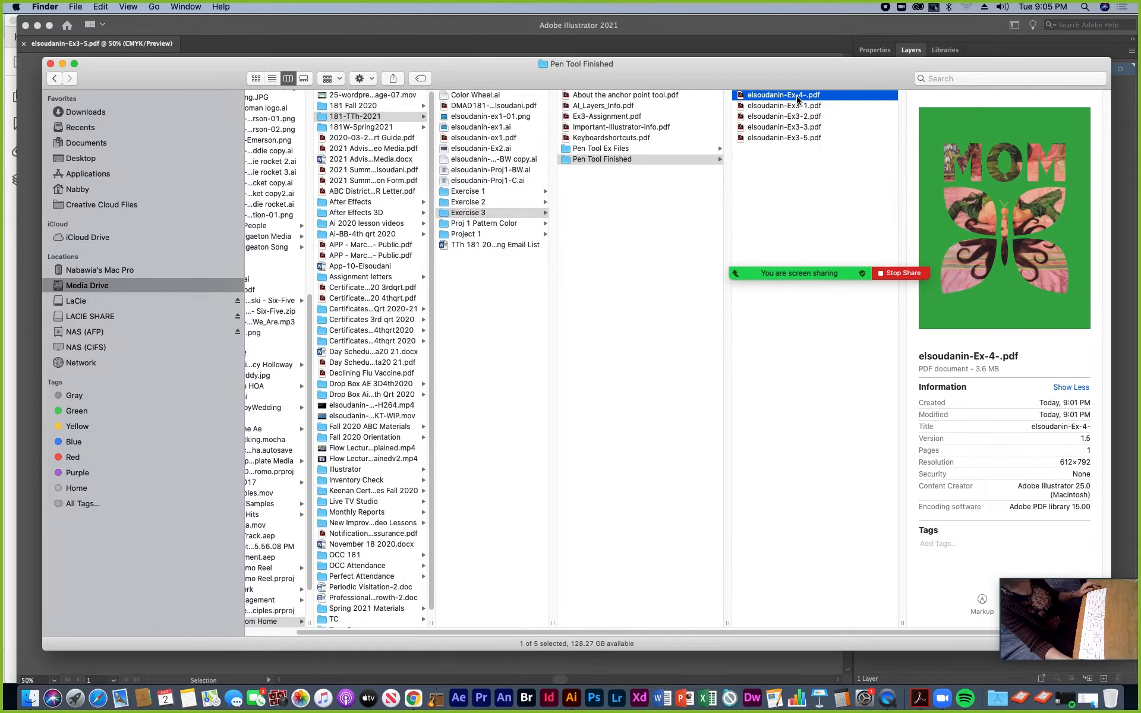
click(799, 97)
text(3)
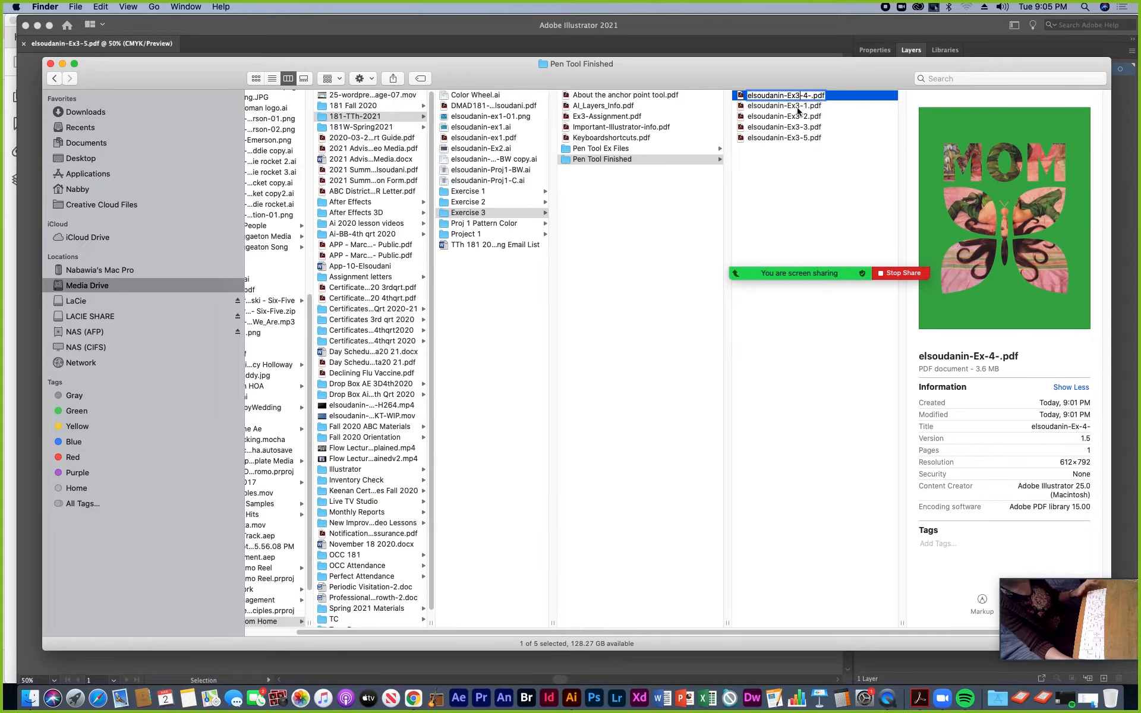
key(Return)
click(786, 107)
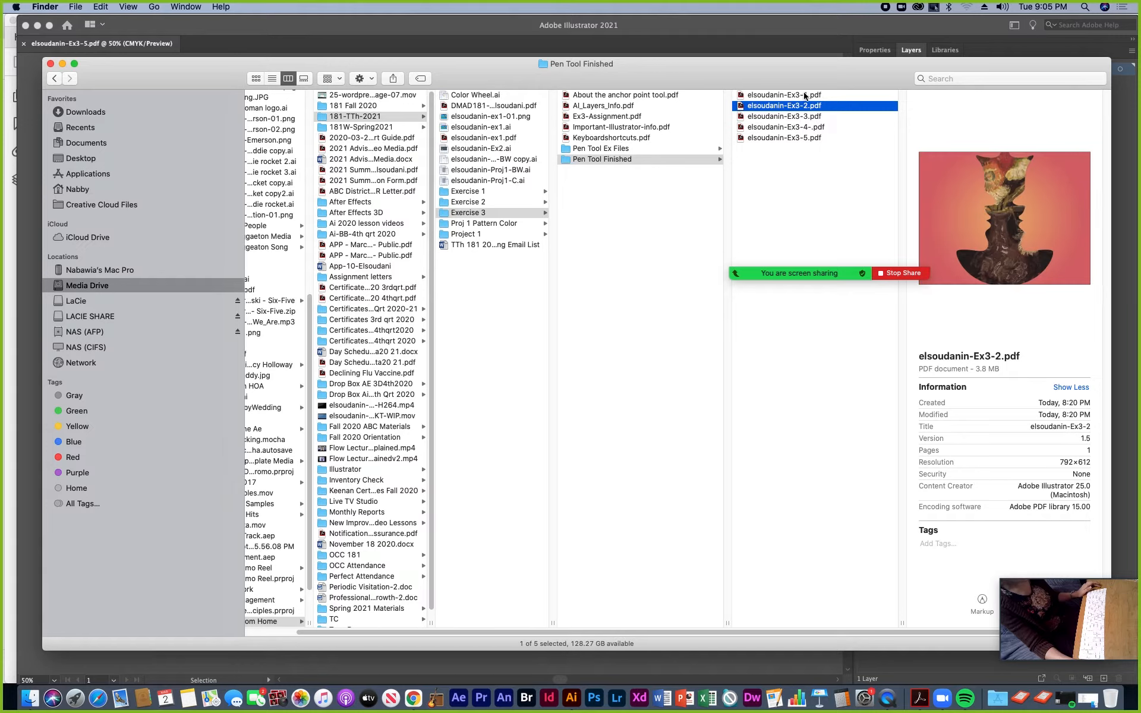
Step: Check the finished Exercise 3 PDFs in the Pen Tool Finished folder, select the Ex3-1 file and bring the folder window fully into view
key(Up)
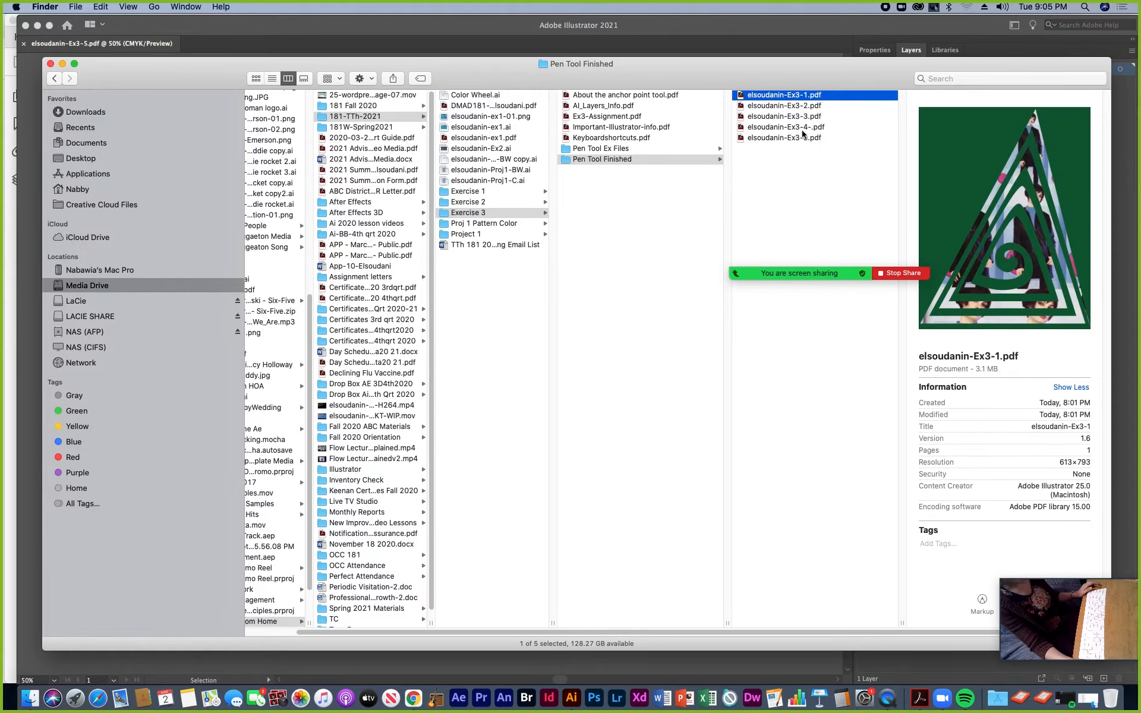
click(799, 138)
click(785, 95)
drag(487, 77, 458, 33)
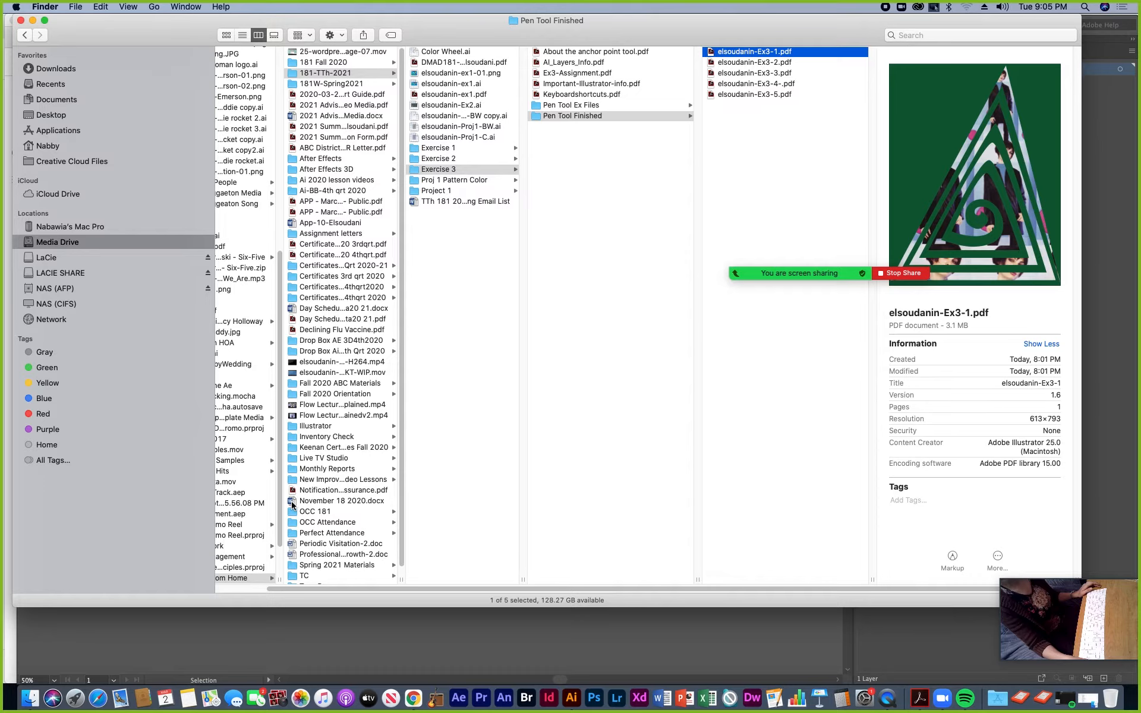
scroll(352, 596, left, 3)
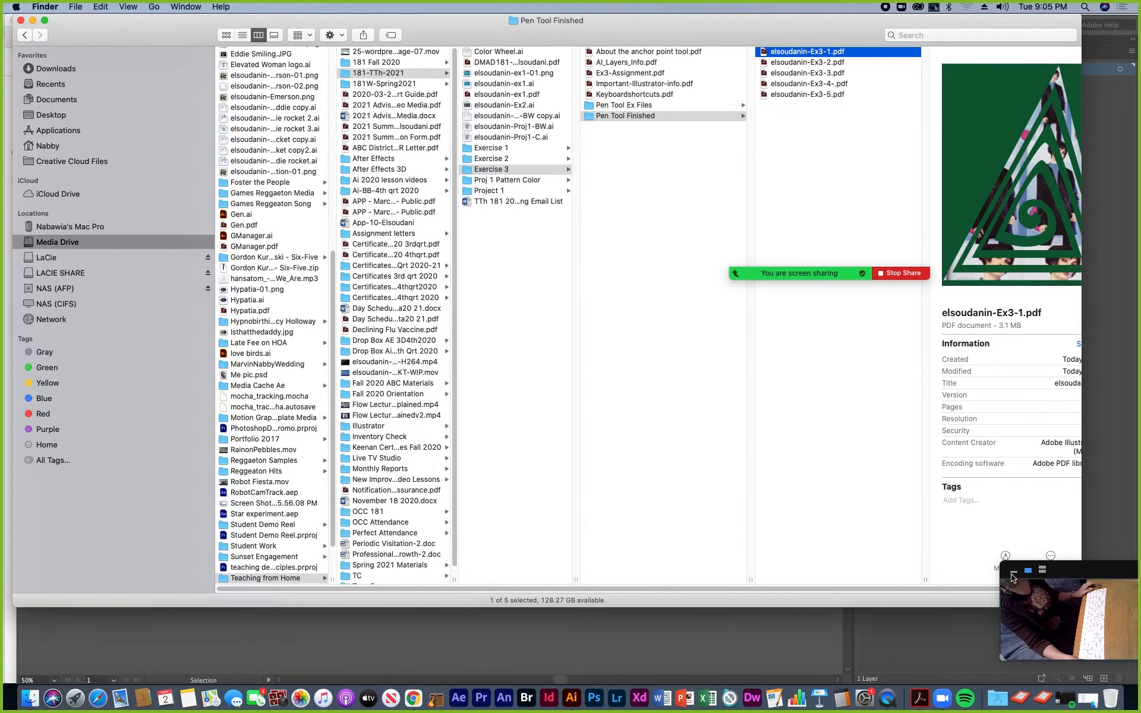
click(1013, 571)
drag(625, 31, 636, 54)
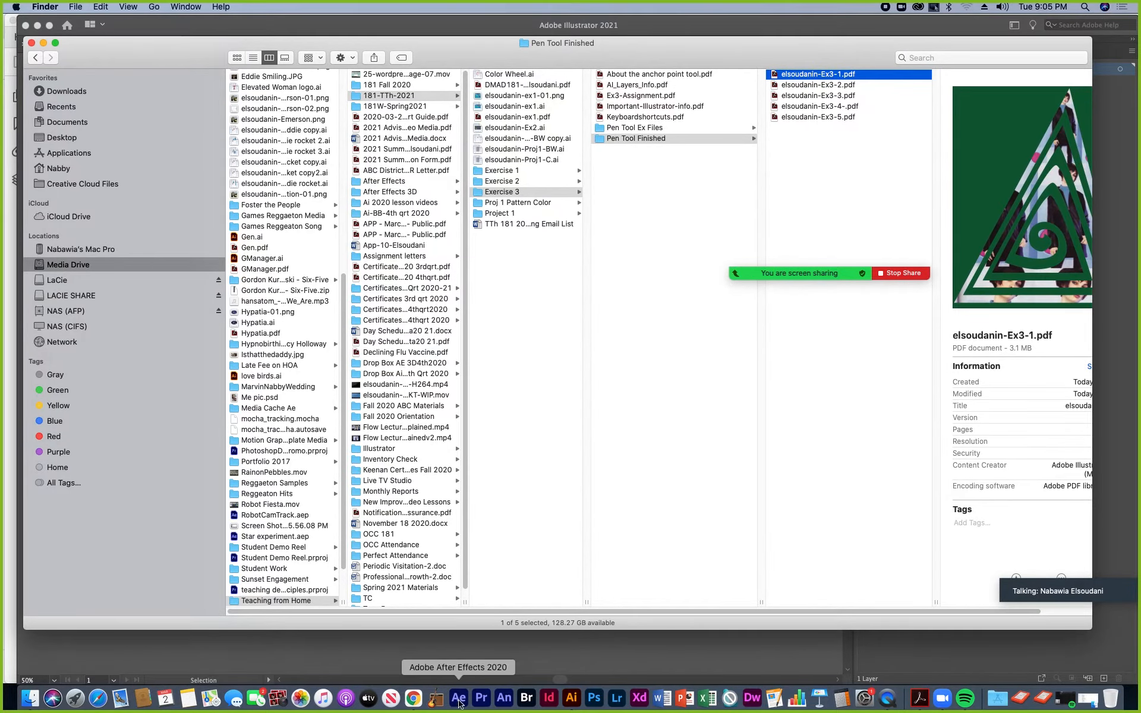
Step: Switch to Acrobat and read the Extra Credit Option section on the last page of Ex3-Assignment.pdf
click(920, 698)
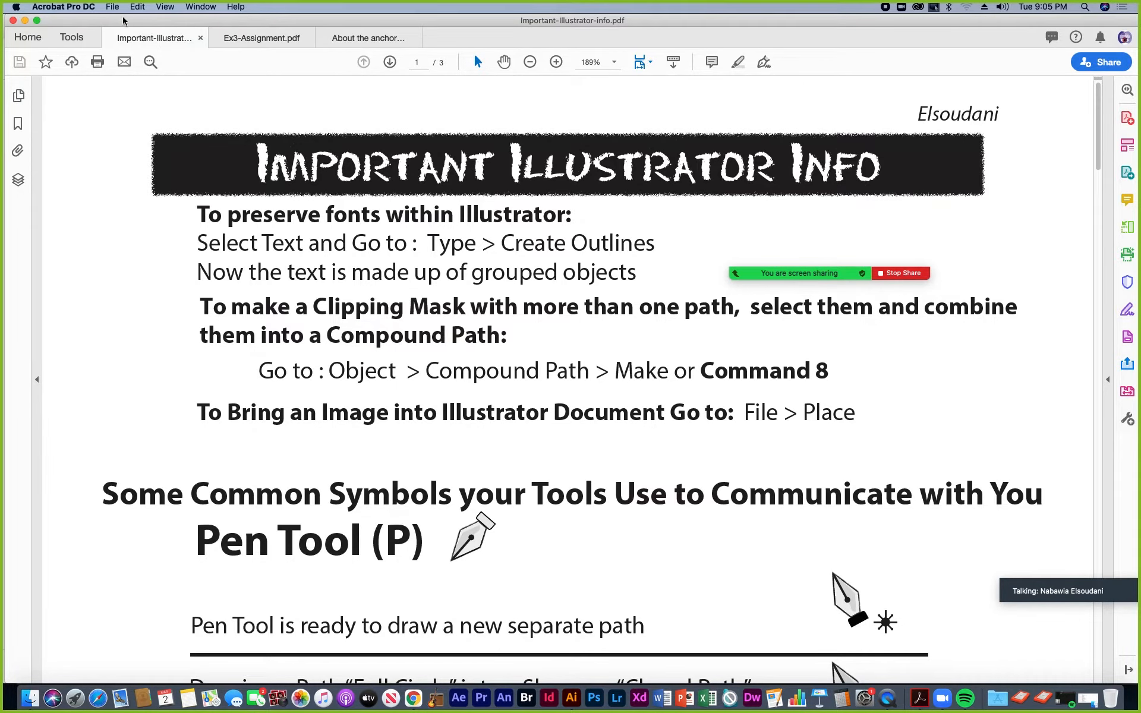
click(259, 39)
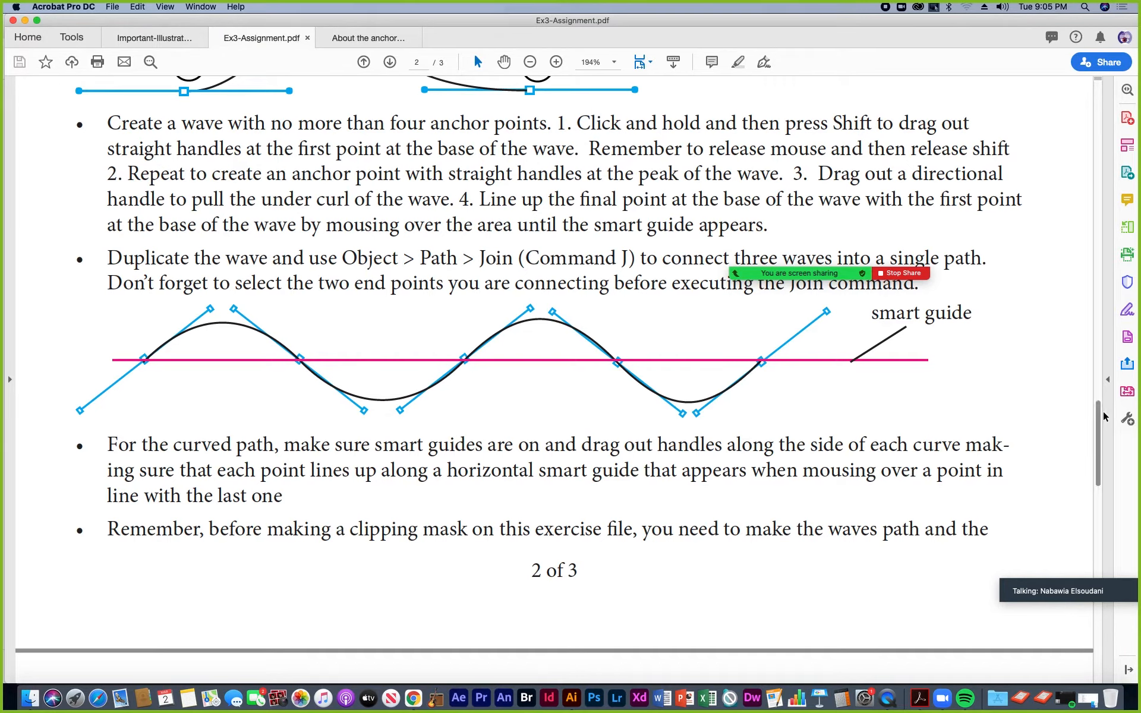
drag(1097, 416, 1098, 509)
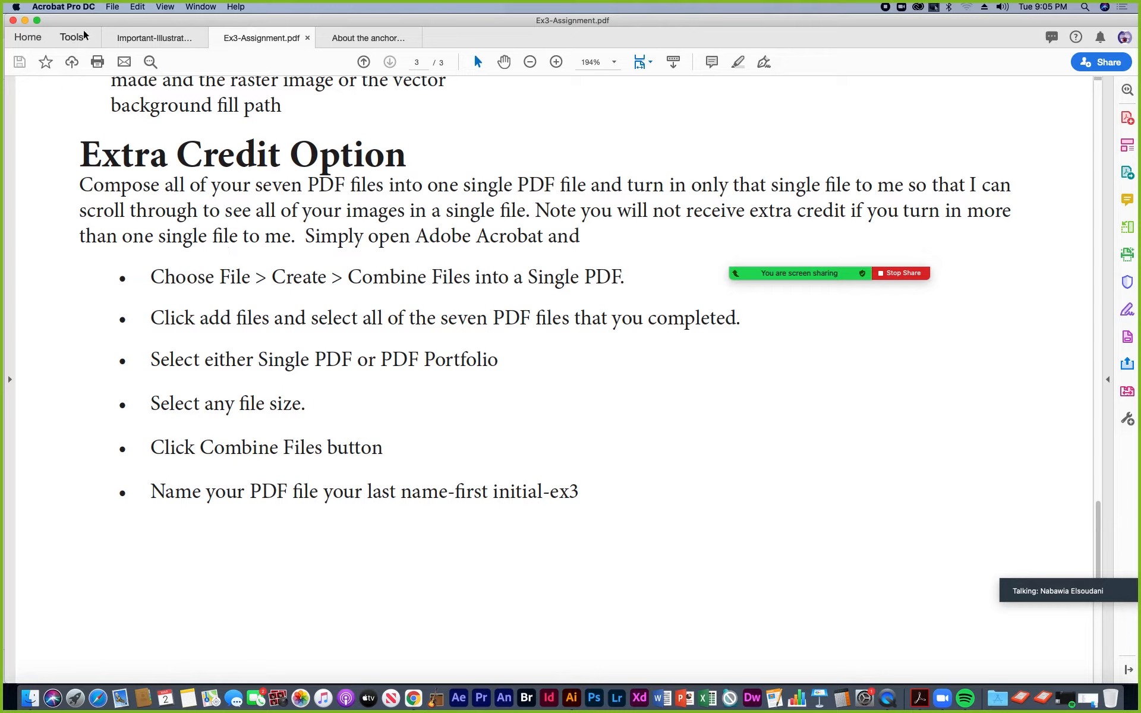
Step: Start combining files into a single PDF and add the five finished Exercise 3 PDFs from the Pen Tool Finished folder
click(113, 7)
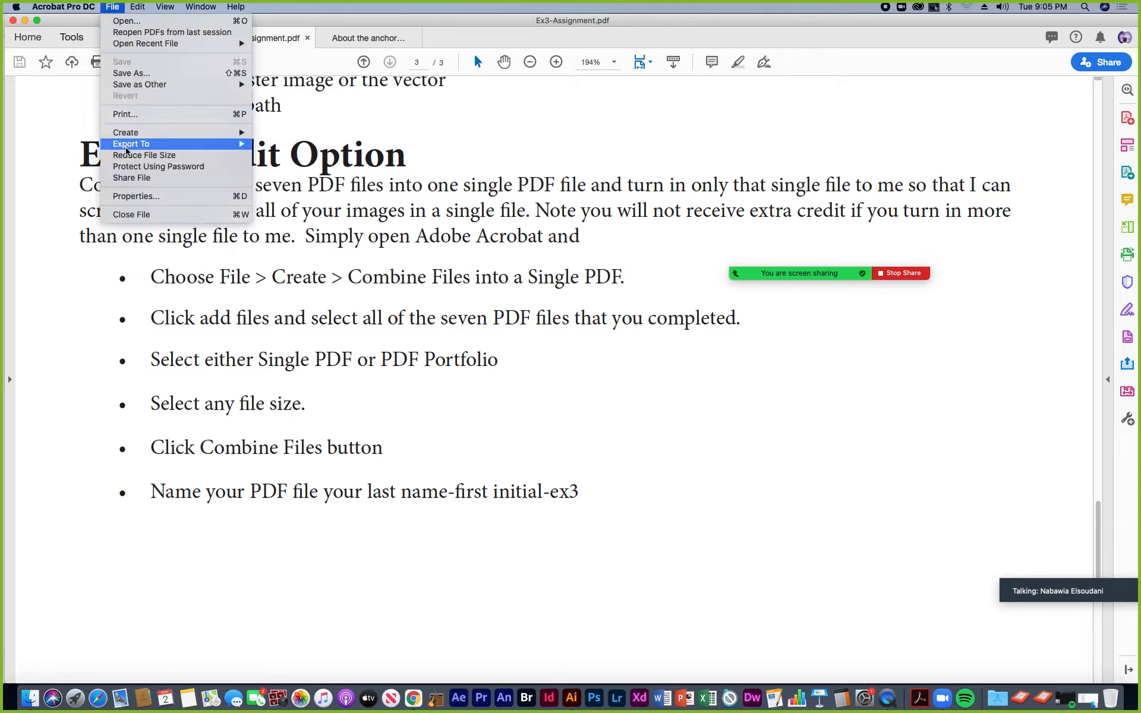
mouse_move(137, 139)
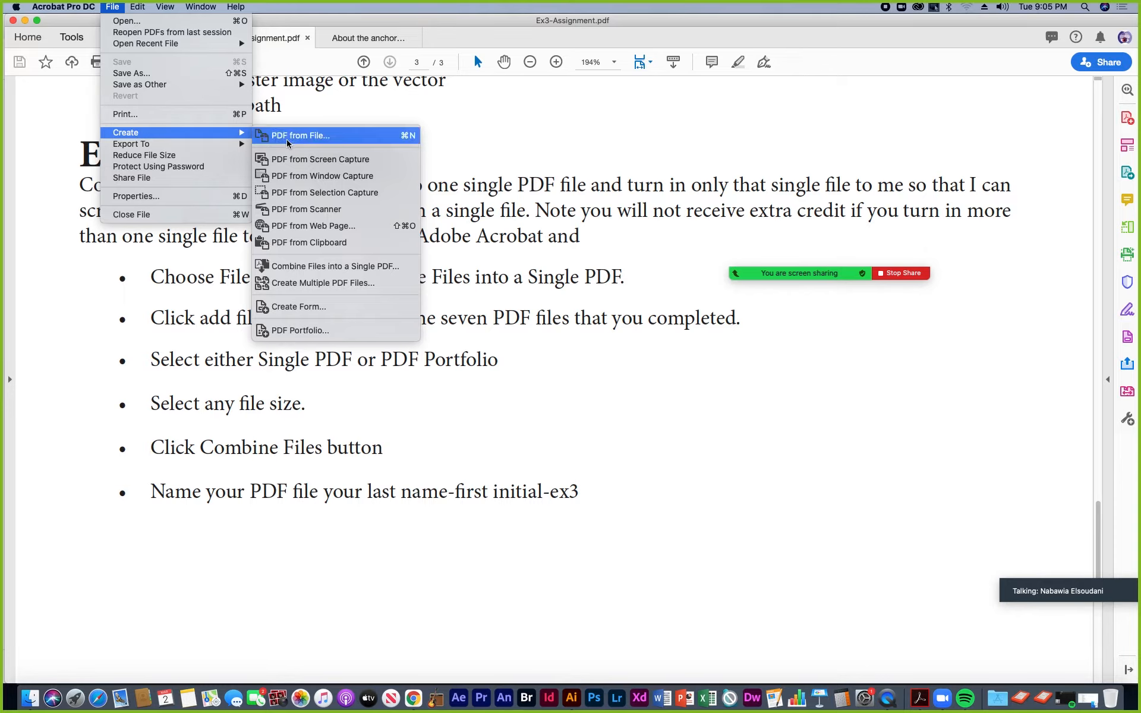
click(338, 267)
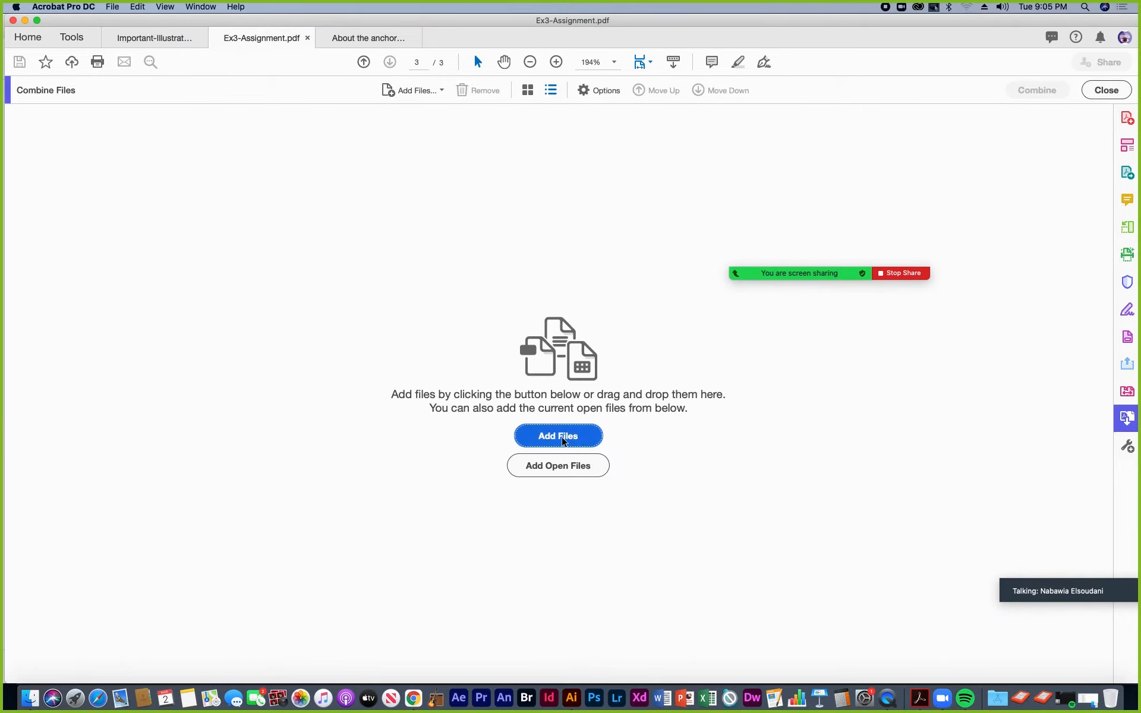
click(568, 438)
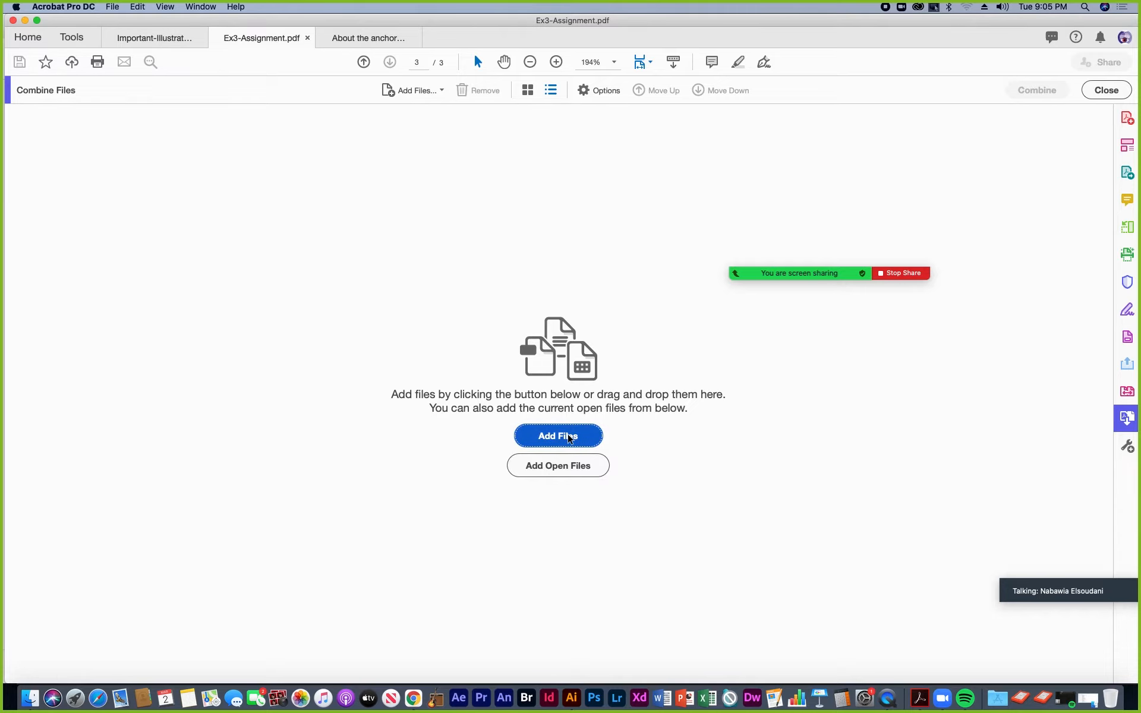
click(900, 501)
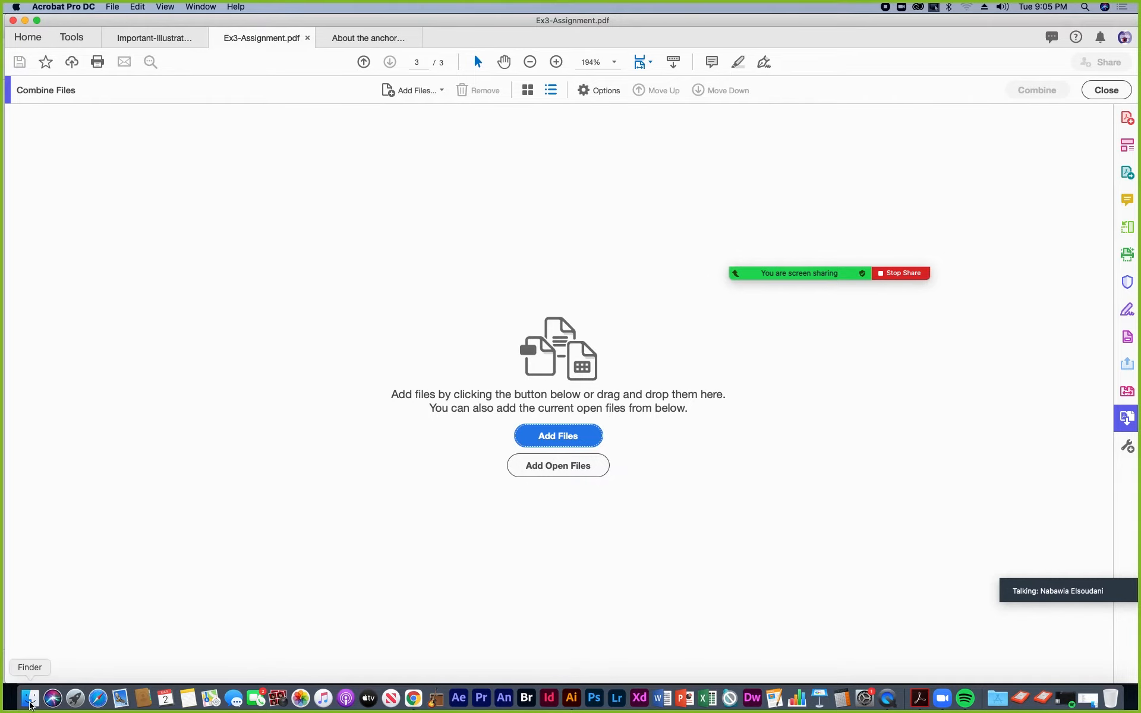
click(30, 698)
drag(111, 52, 243, 437)
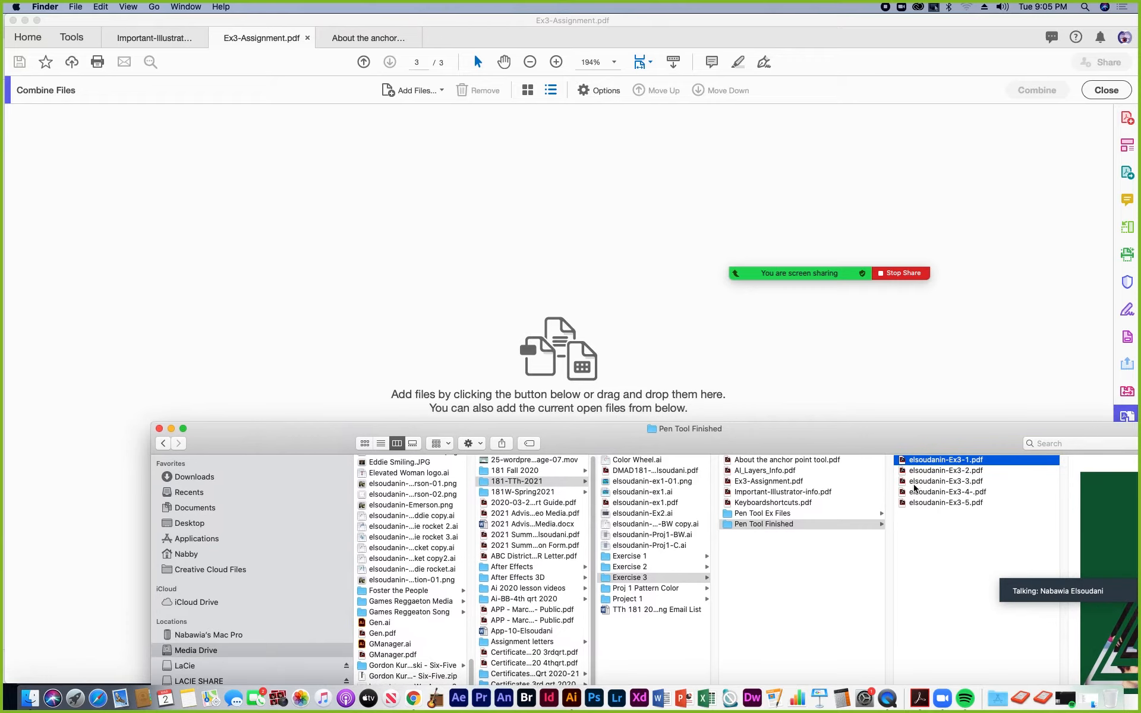
shift+click(916, 504)
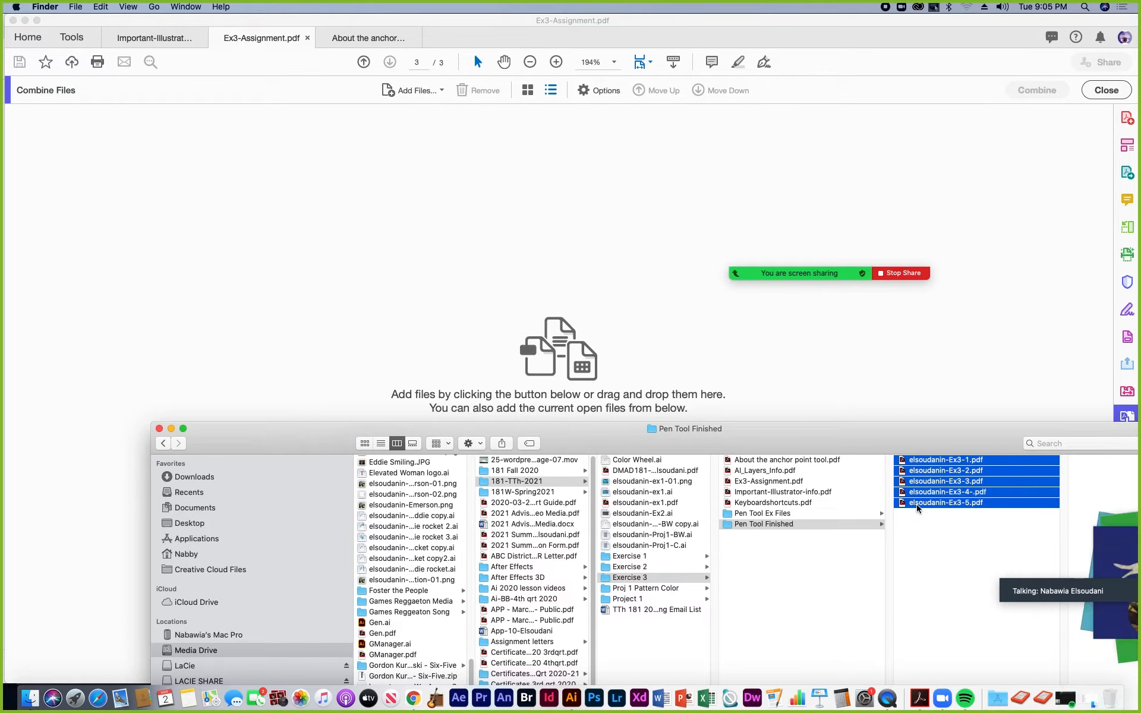
drag(900, 443, 583, 262)
drag(515, 399, 786, 650)
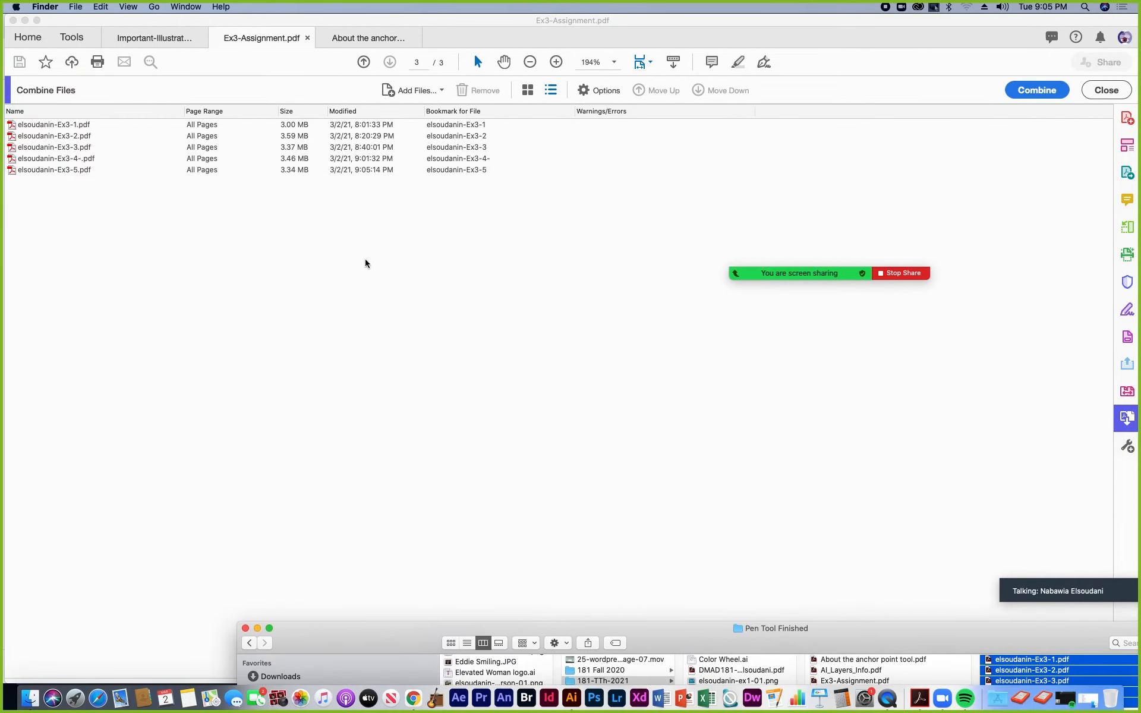
Step: Try reordering the files: move Ex3-3 up and back down one place in list view, and shift Ex3-4 in thumbnail view
click(527, 92)
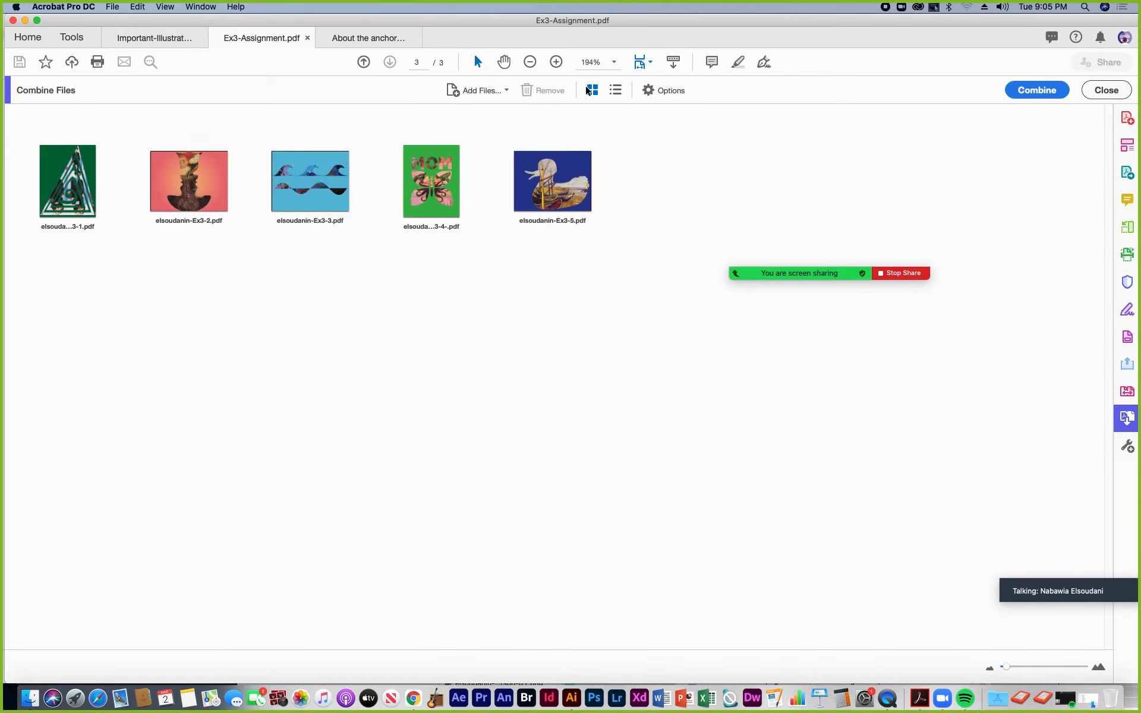
click(614, 90)
click(301, 144)
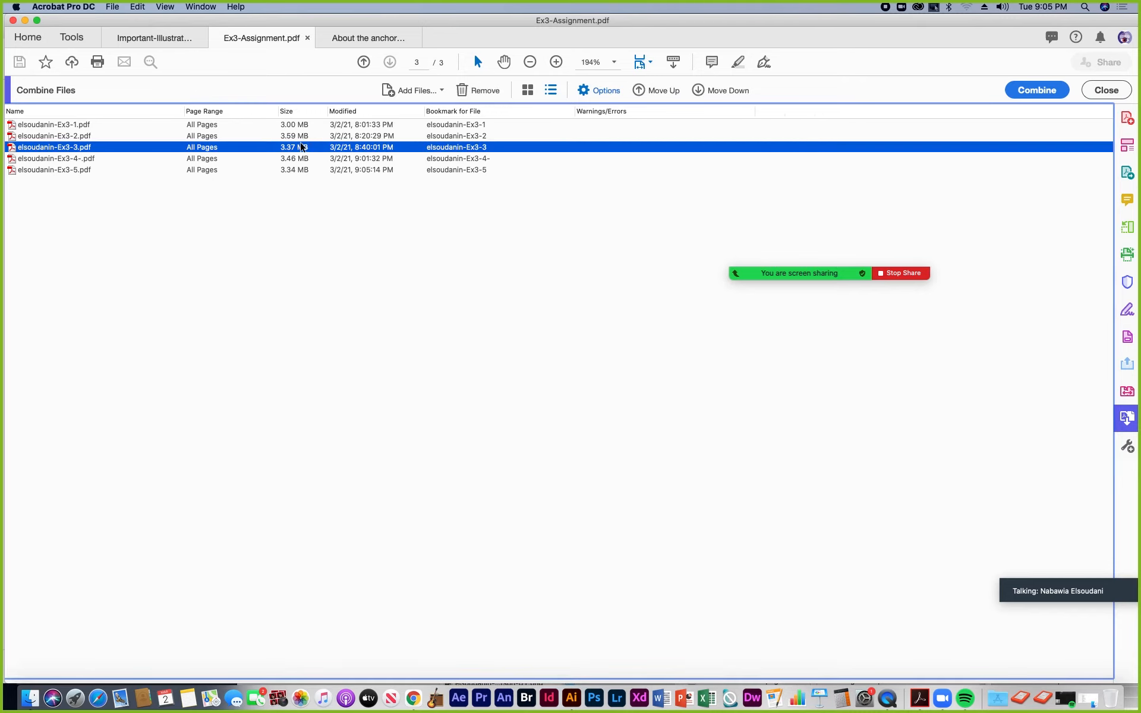
click(641, 93)
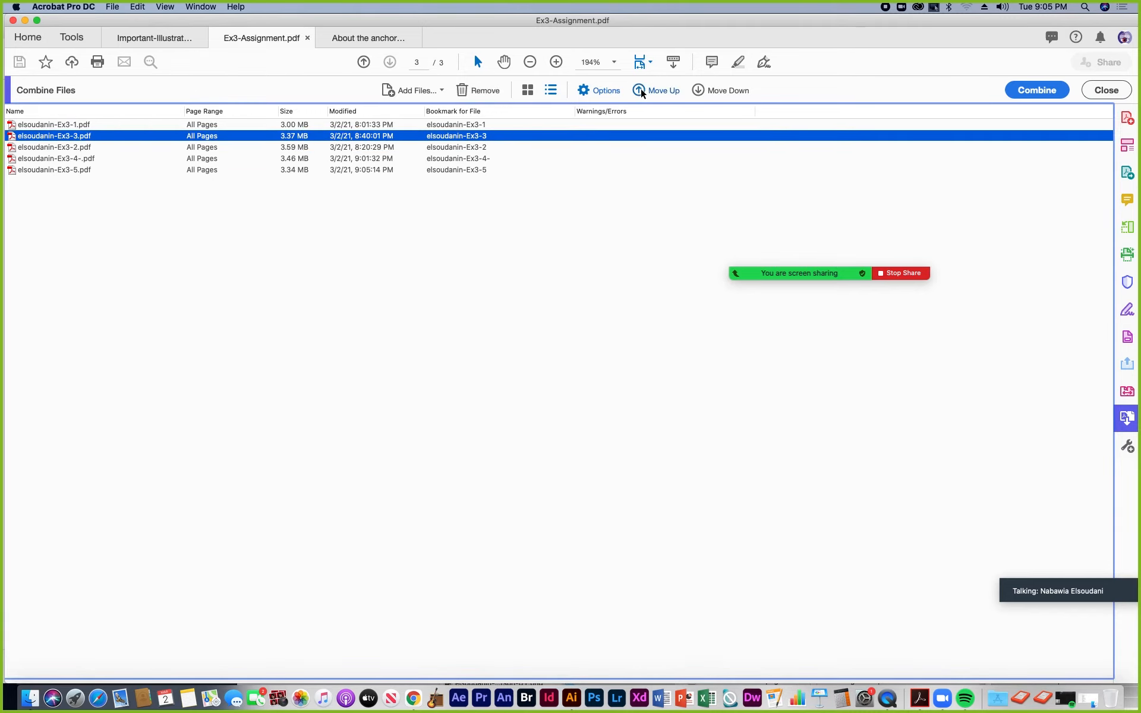
click(701, 94)
click(527, 90)
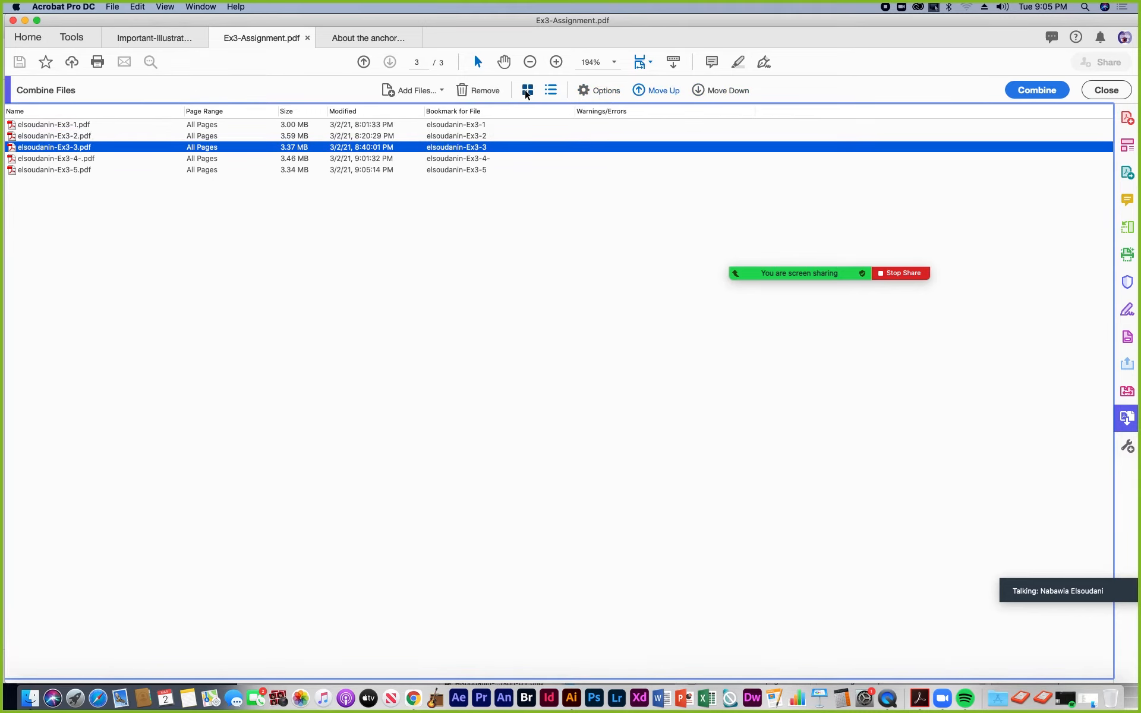
mouse_move(412, 198)
drag(411, 198, 483, 182)
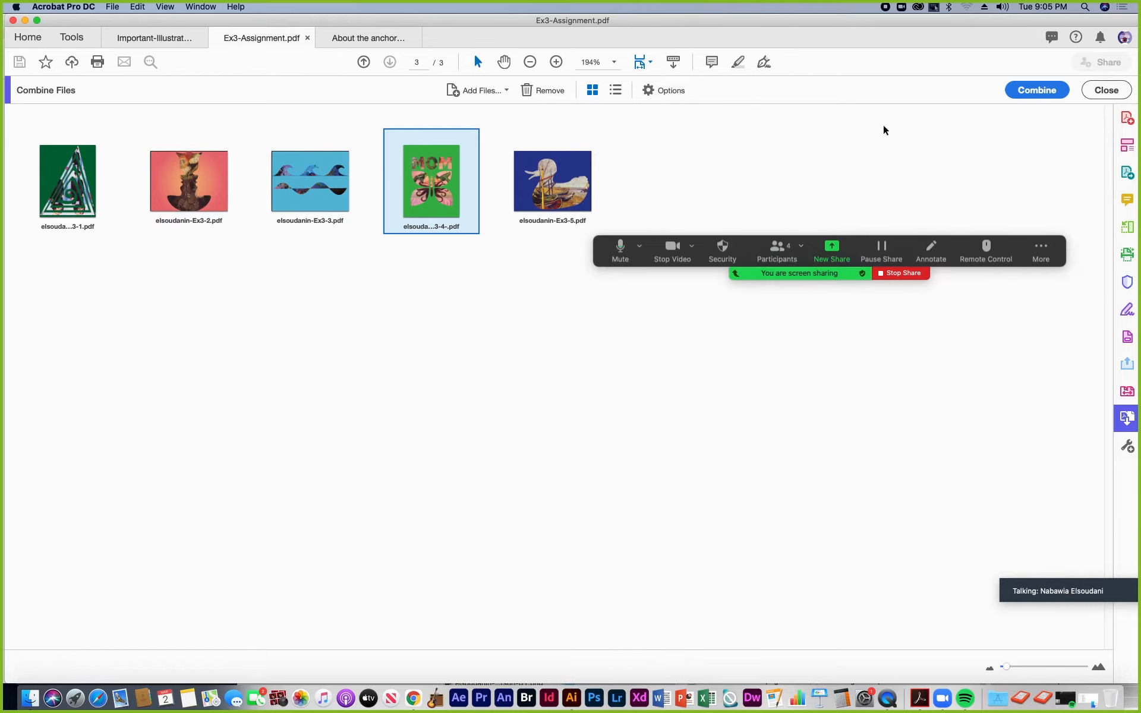
Step: Combine the five files into one PDF and prepare the entire document for reading with the inferred reading order
click(648, 95)
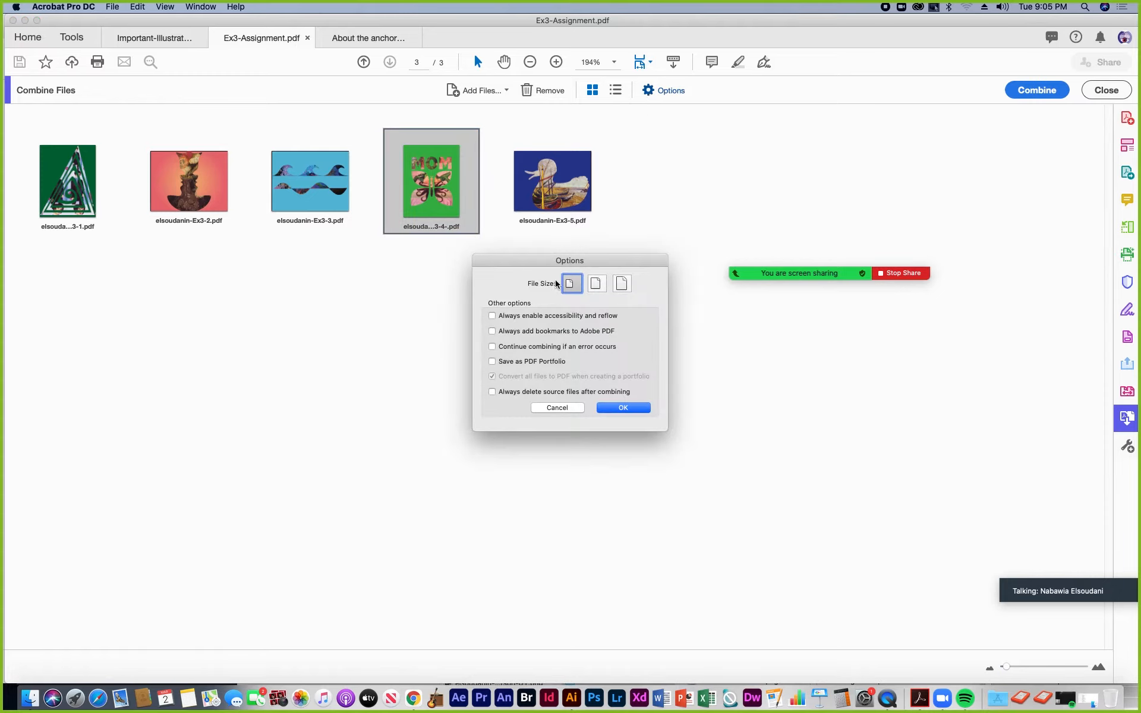
click(567, 409)
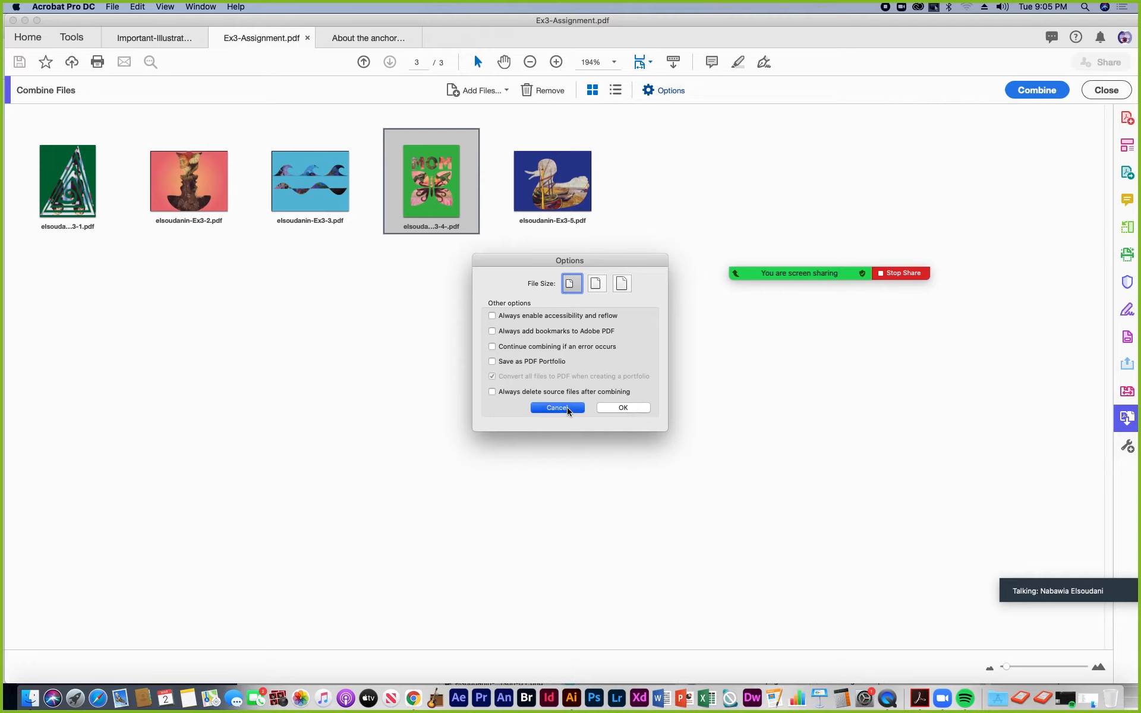
click(1030, 90)
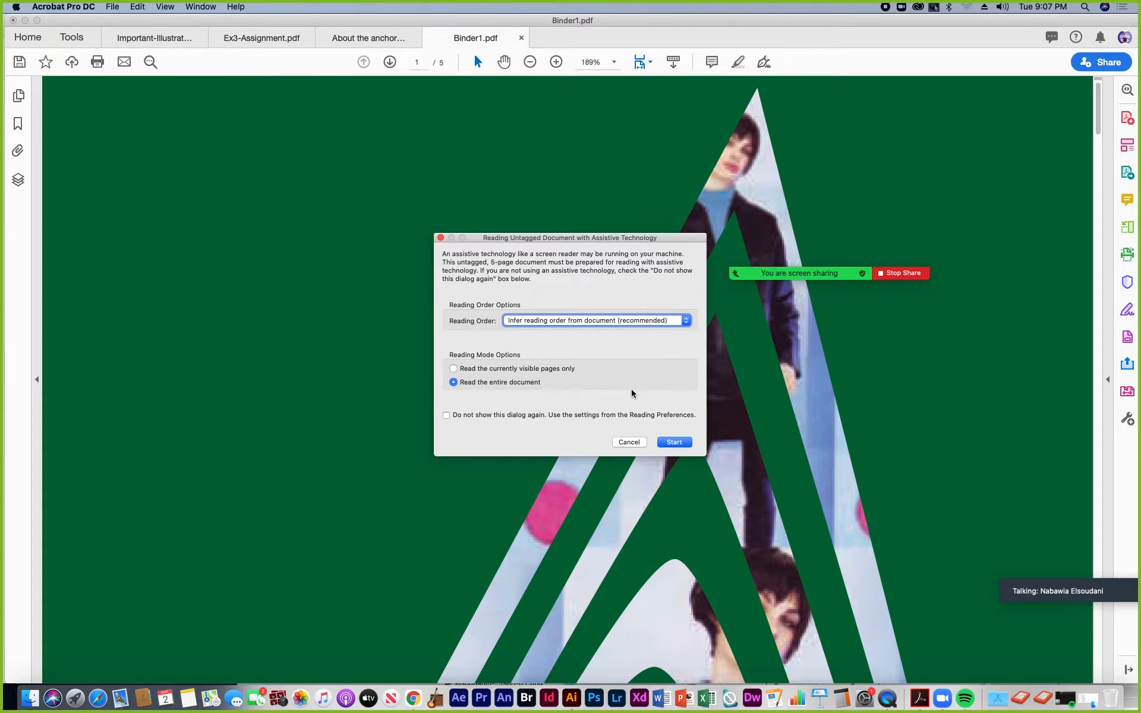
click(681, 445)
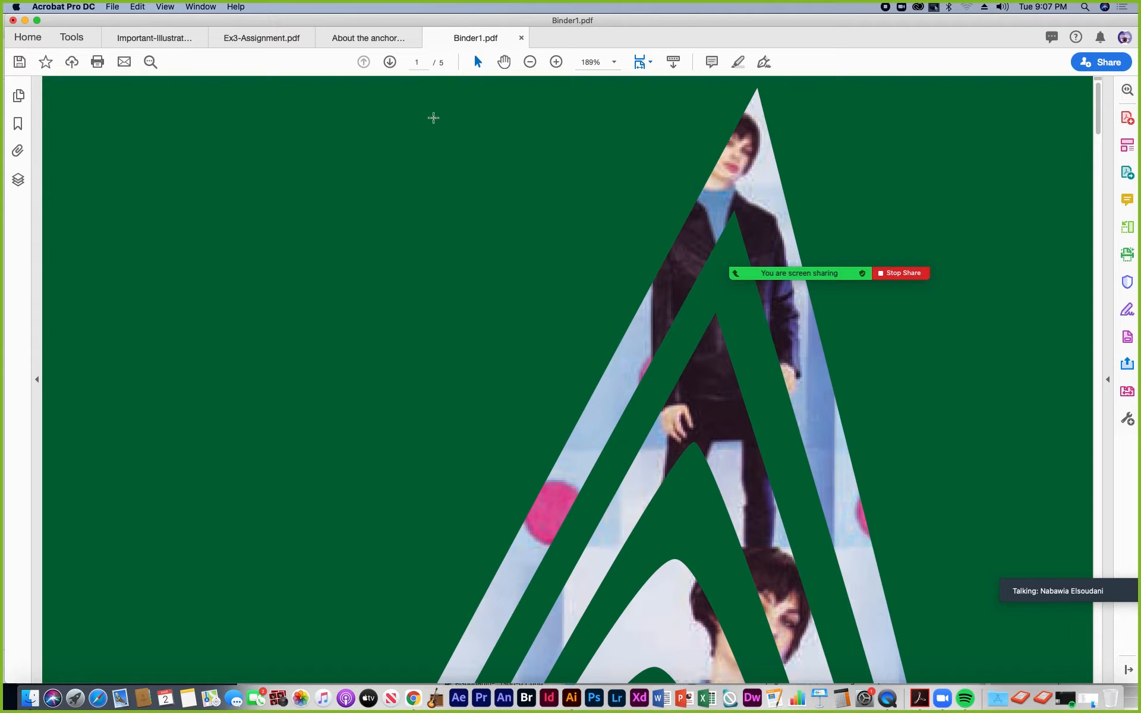
Step: Zoom the combined PDF out to 100% and look through its pages down to the duck artwork
click(530, 62)
click(529, 63)
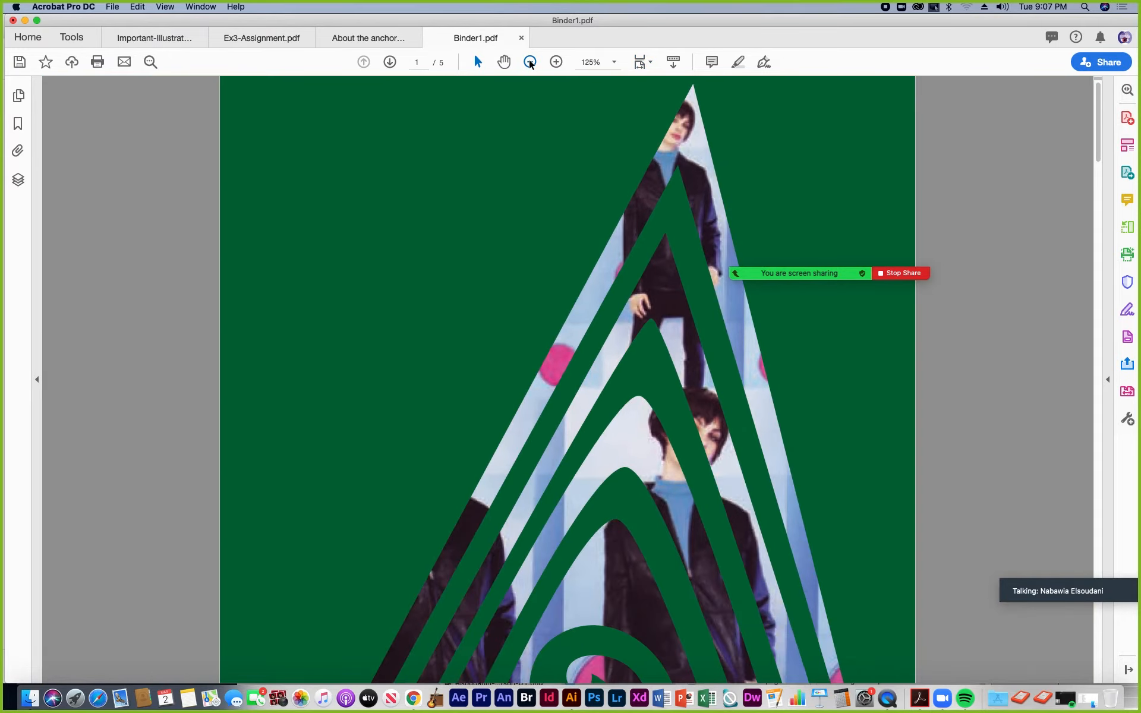
click(529, 62)
drag(1092, 115, 1064, 611)
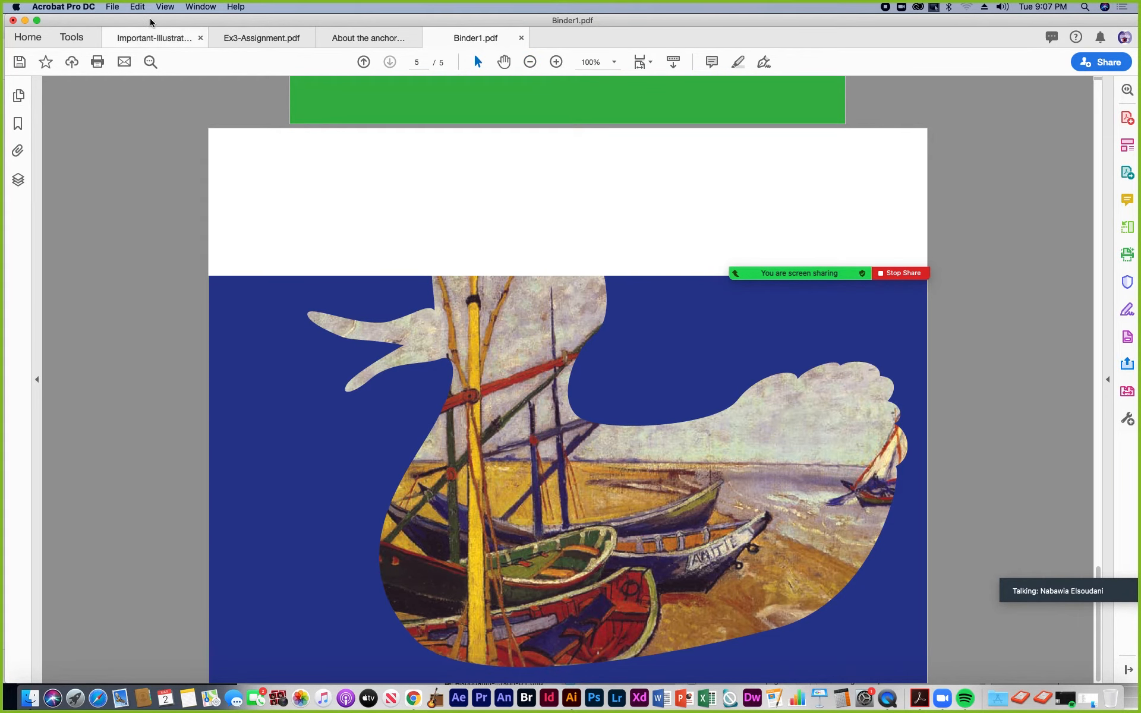
Step: Dismiss the Acrobat error, bring the Pen Tool Finished folder window back into view and relaunch Acrobat
click(112, 7)
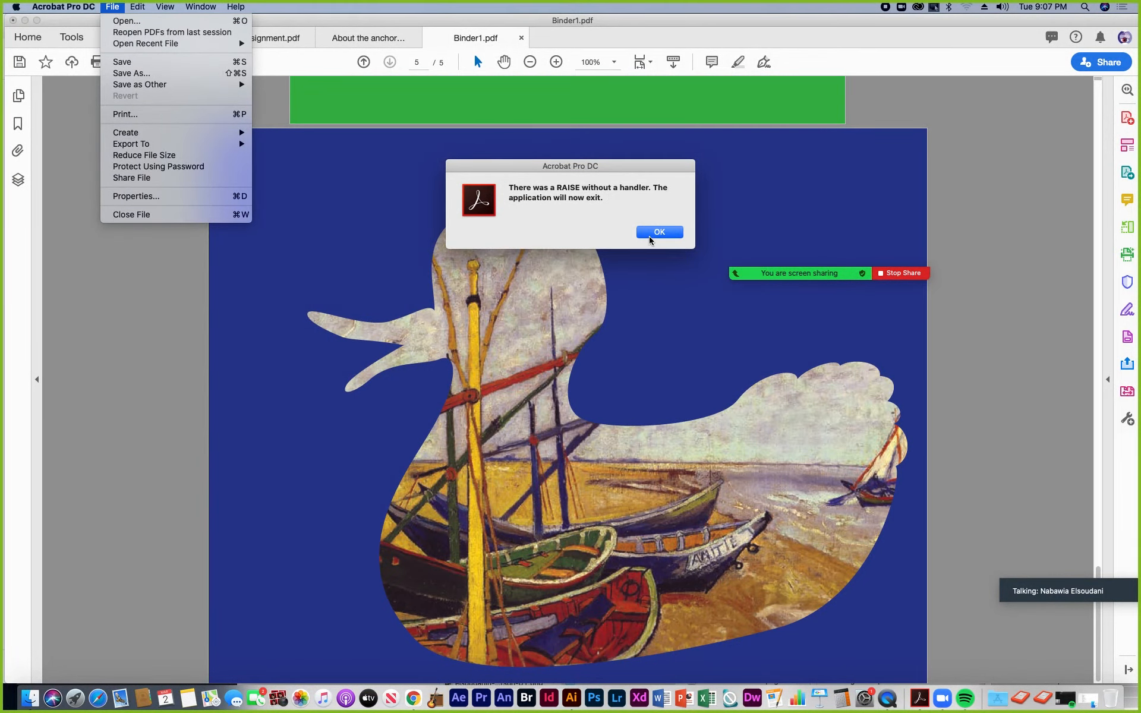
click(650, 236)
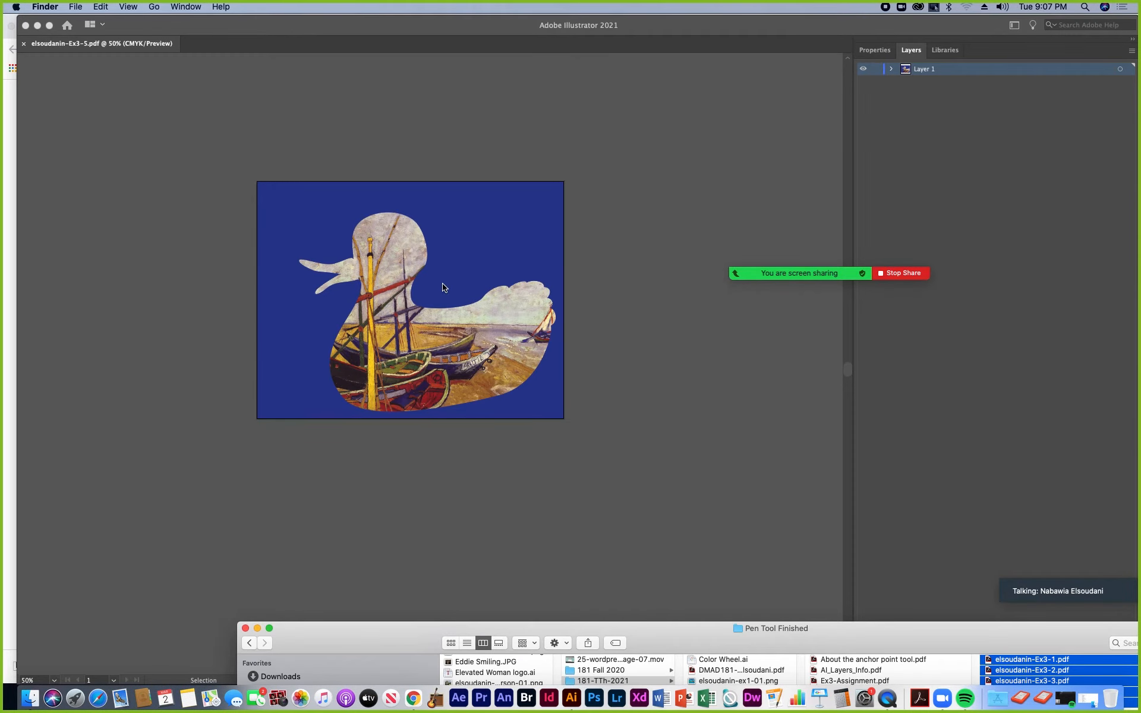
drag(406, 642, 171, 113)
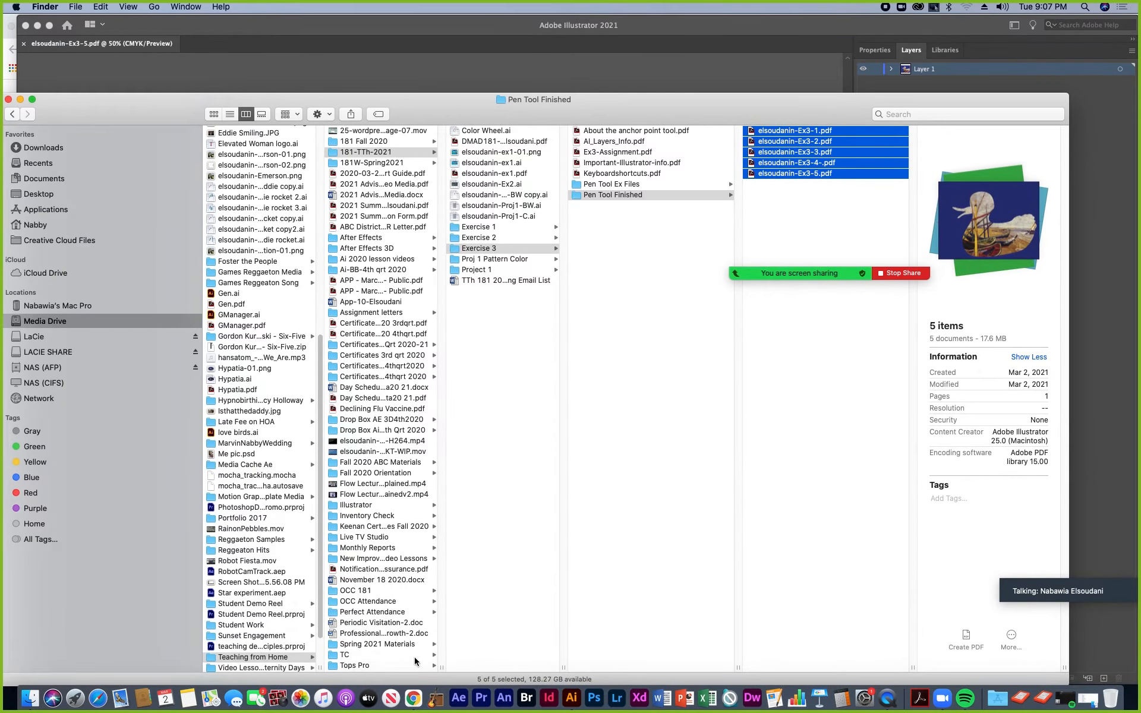
click(912, 696)
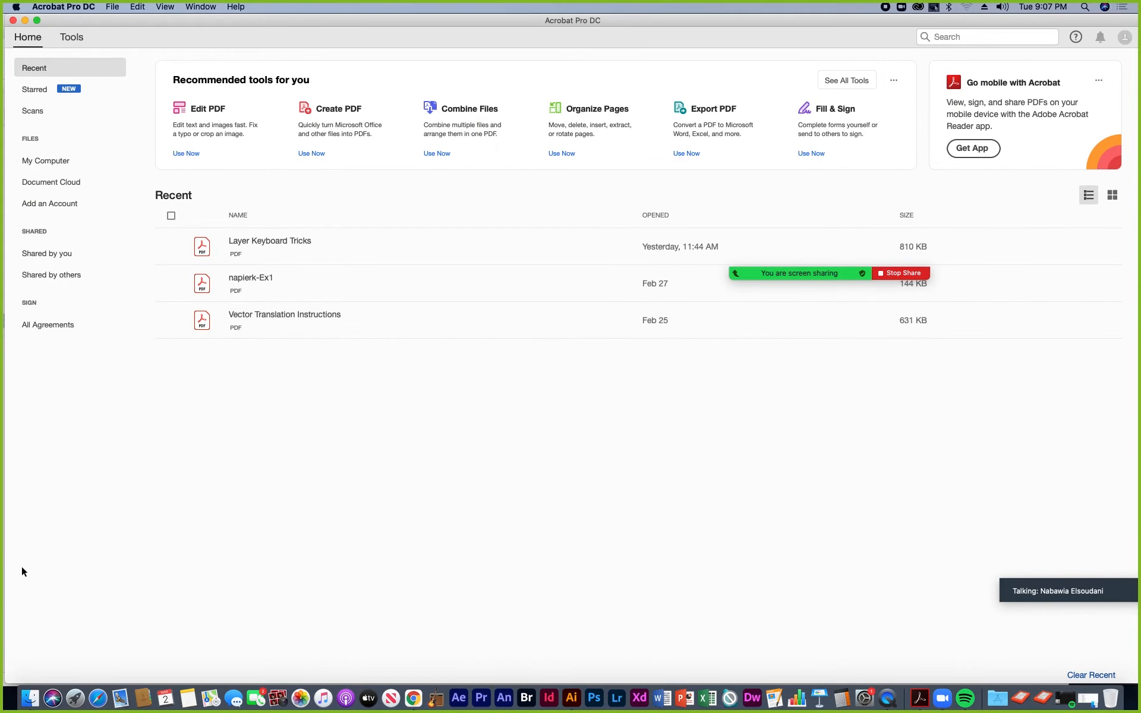
click(32, 702)
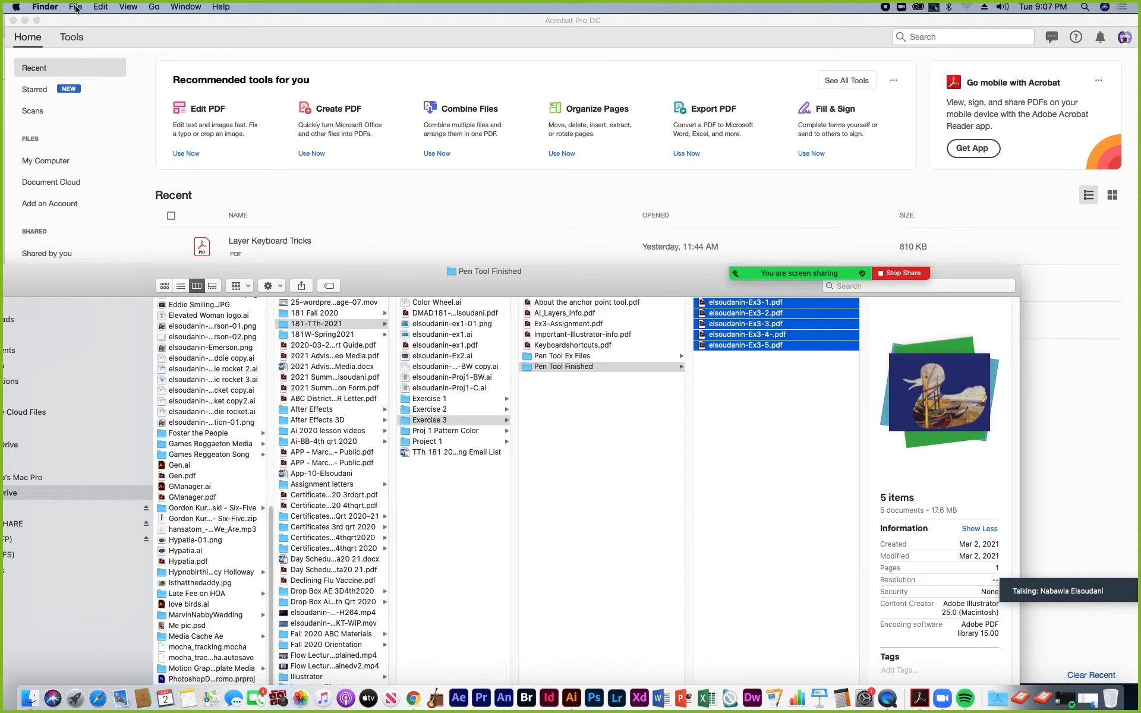
click(76, 7)
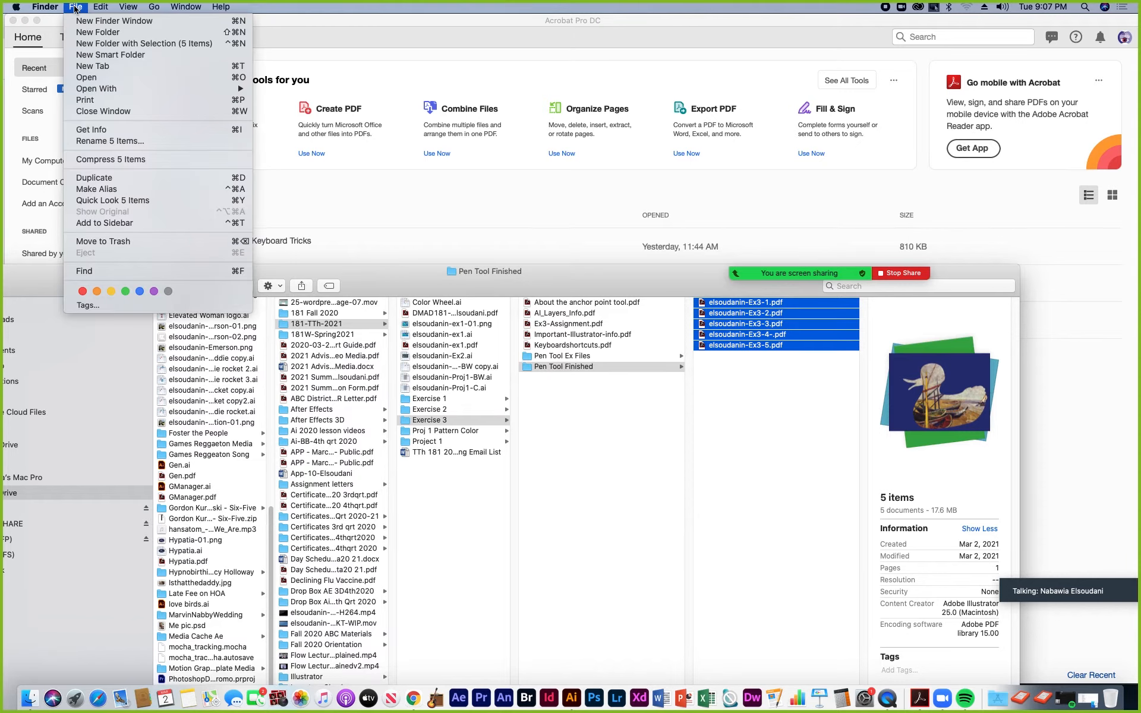
click(280, 11)
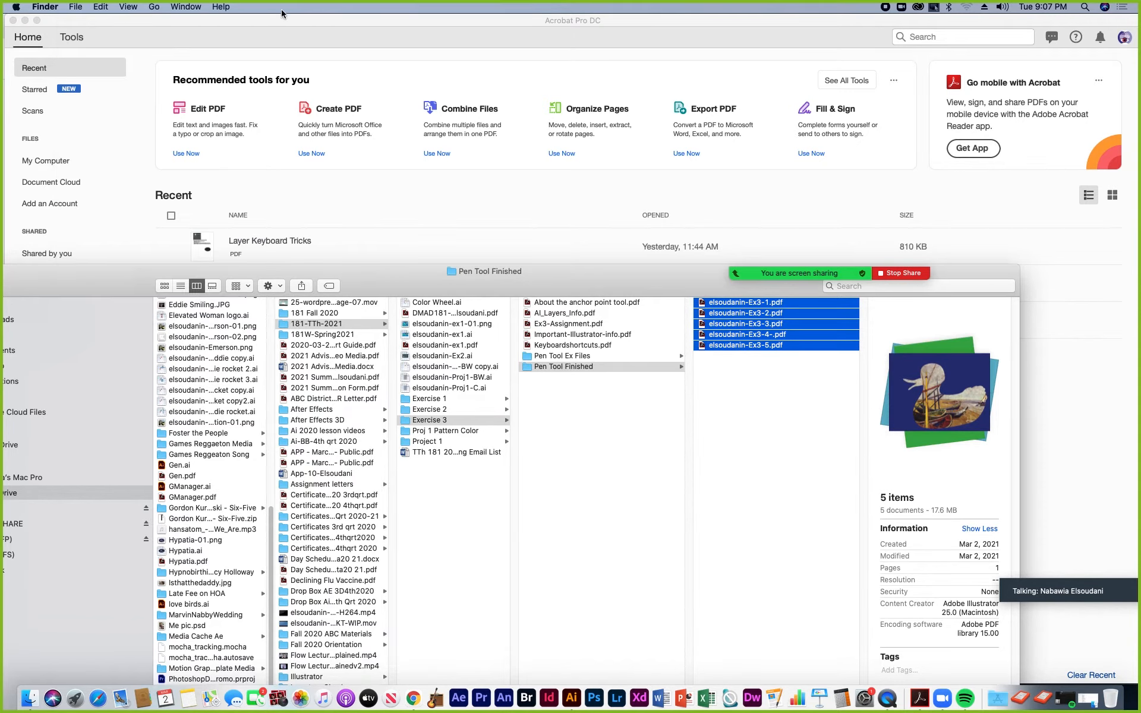
click(284, 23)
Step: Start combining files into a single PDF and add the five selected Ex3 PDFs from the Pen Tool Finished folder
click(115, 7)
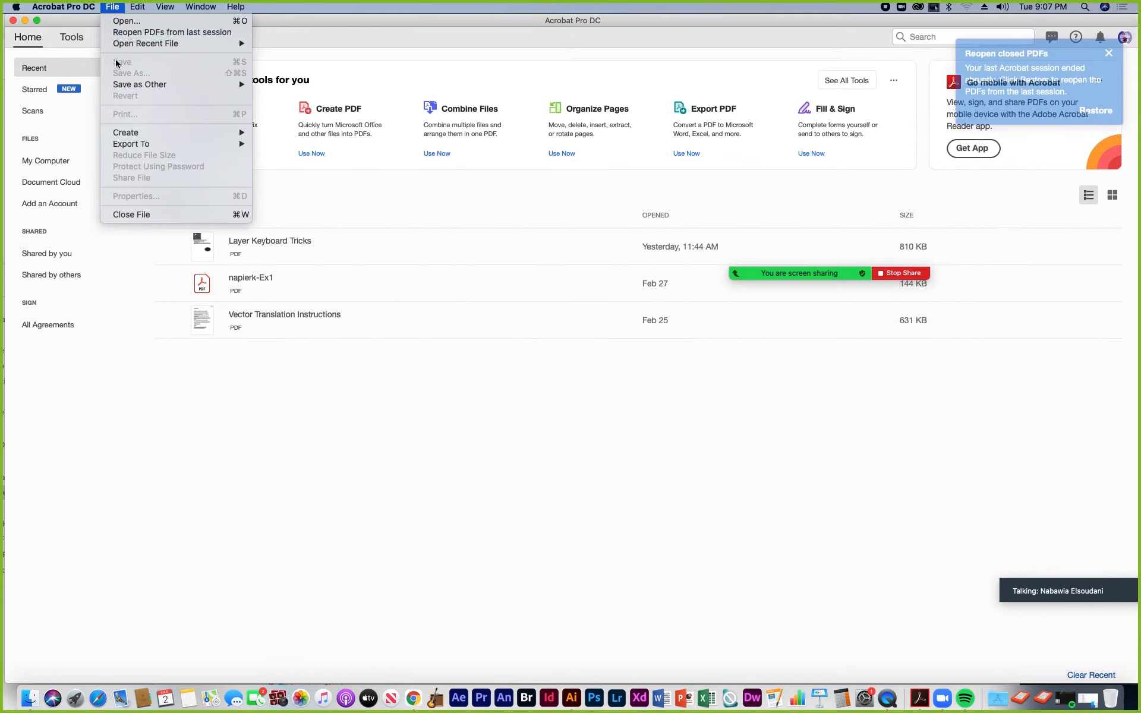
mouse_move(128, 135)
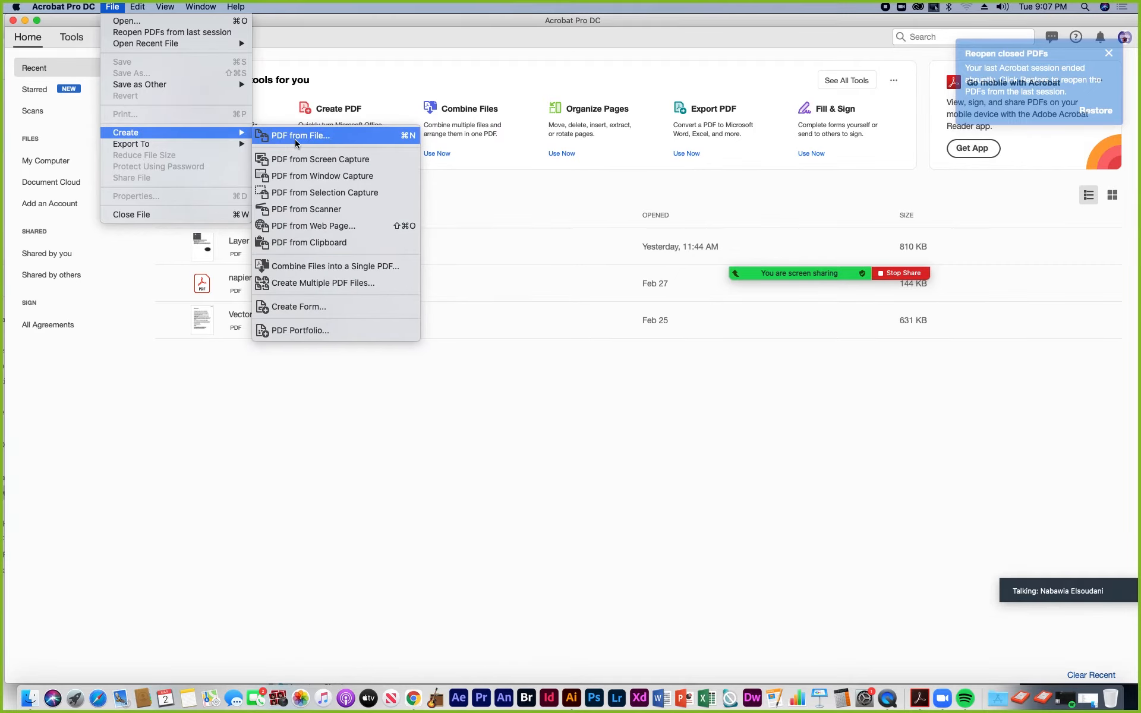
click(297, 265)
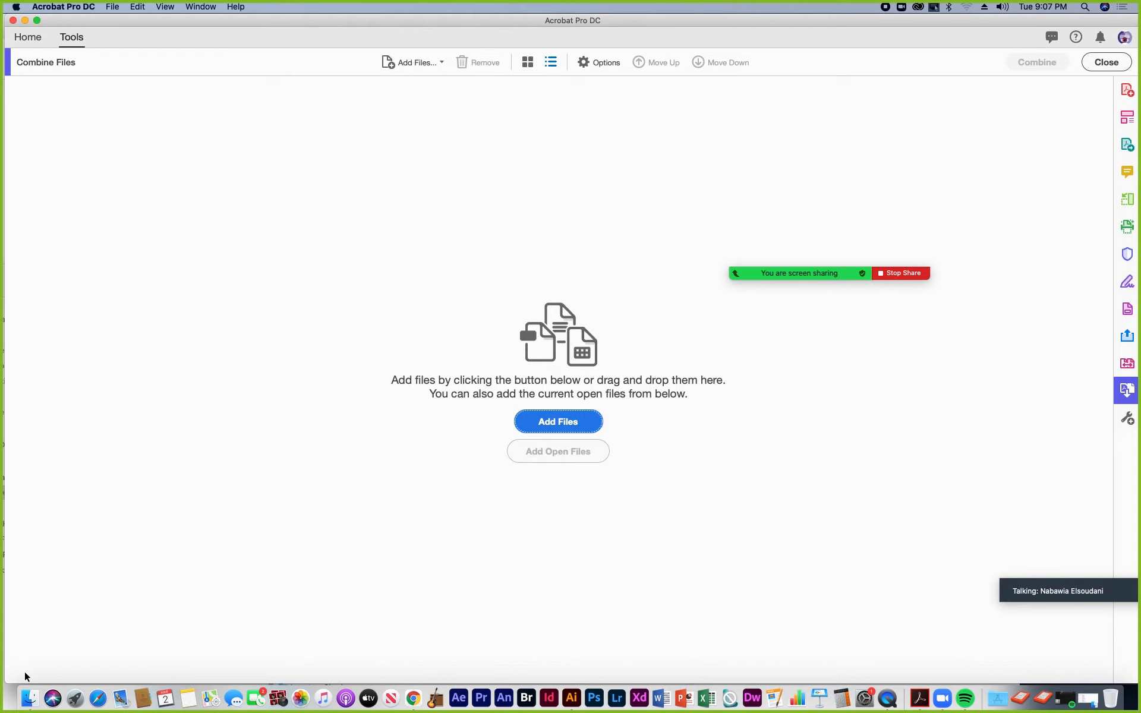
click(30, 694)
drag(645, 290, 598, 468)
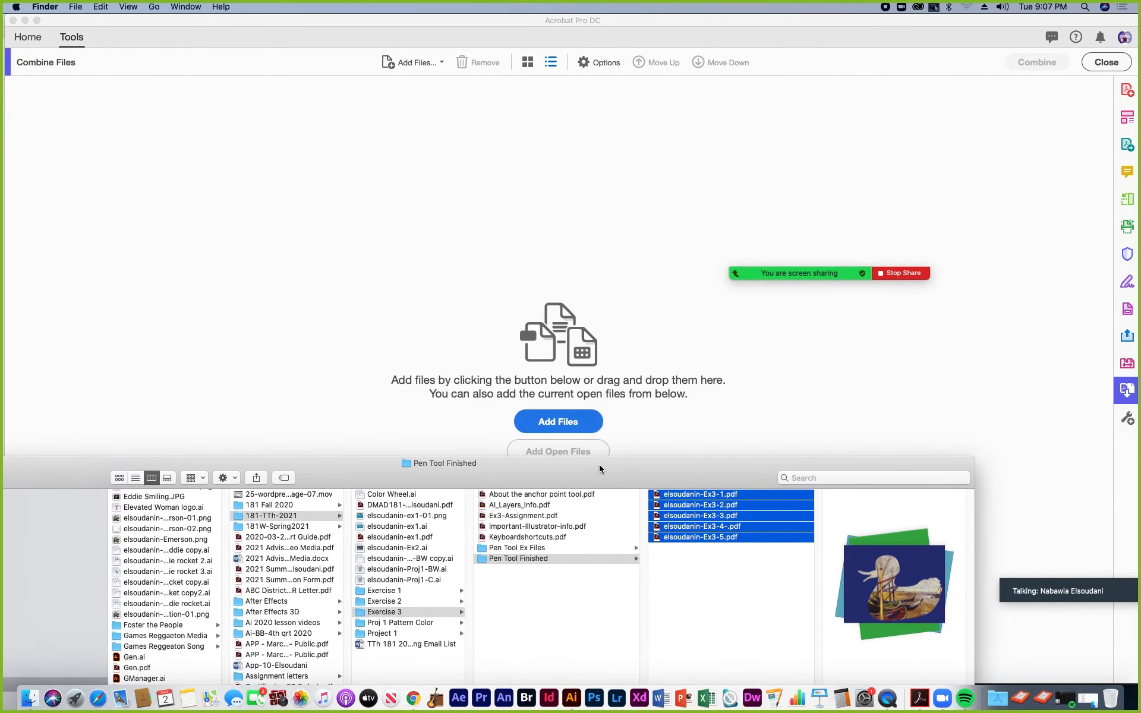
drag(658, 494, 573, 331)
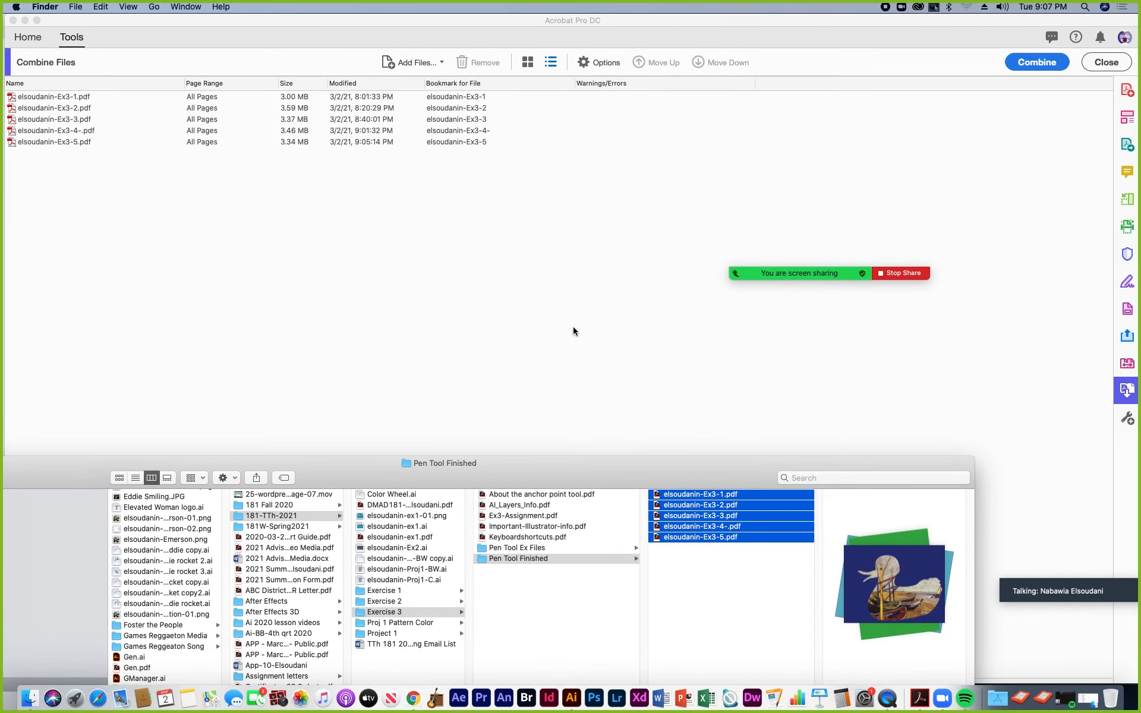
Step: Combine the five listed files into one PDF
click(526, 69)
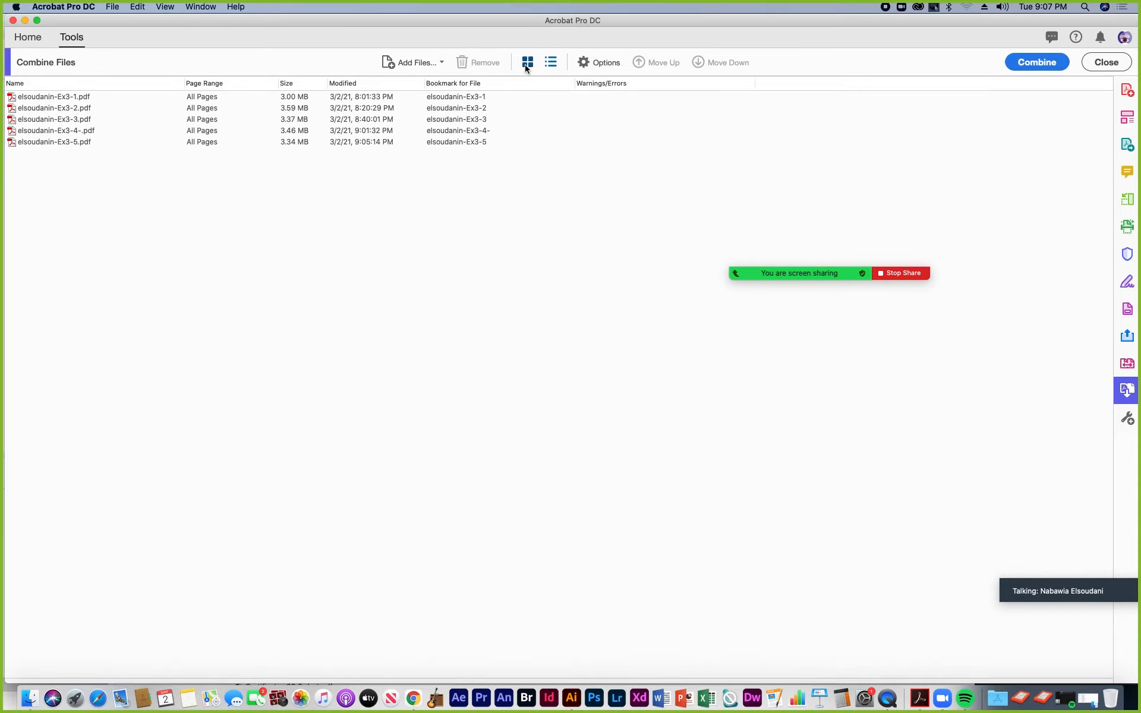
click(526, 68)
click(1035, 62)
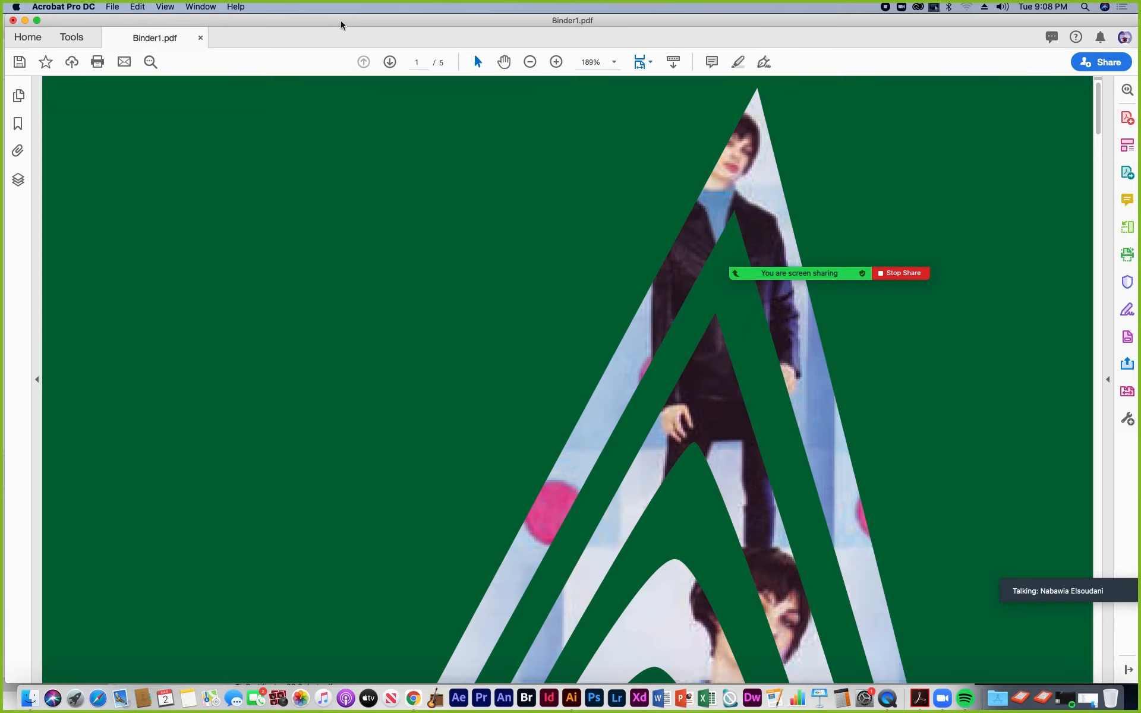
Step: Start saving the combined PDF to a different folder and name it with the author's last name and first initial followed by "-Ex3"
click(112, 7)
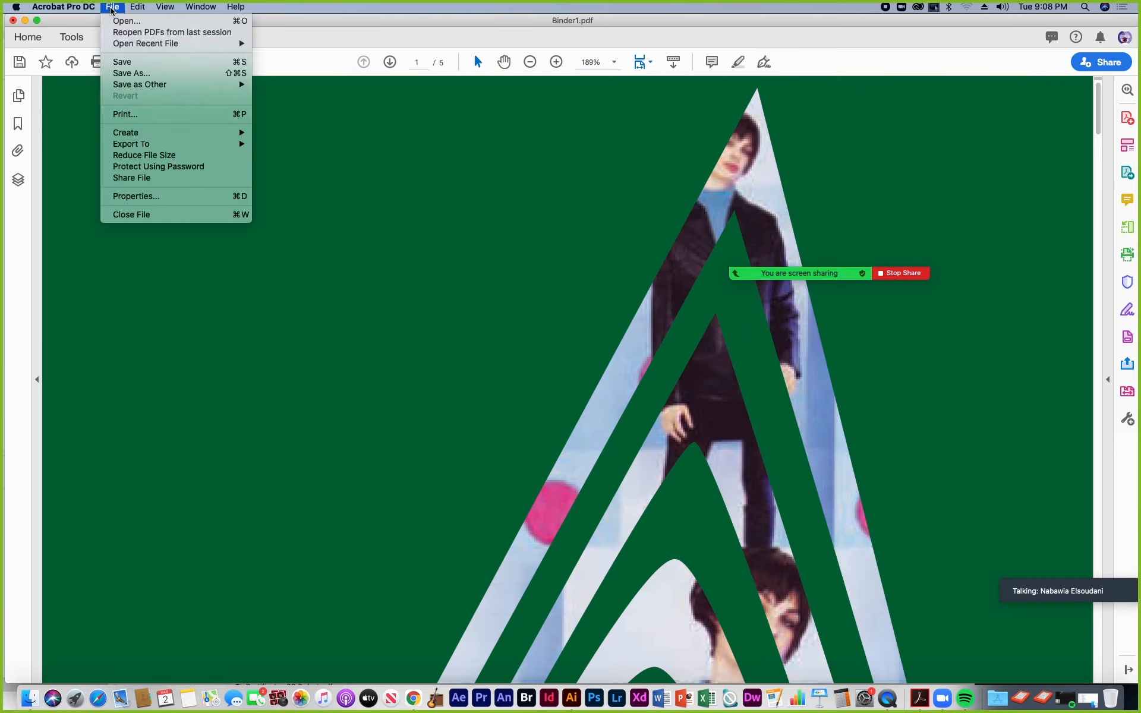
click(128, 63)
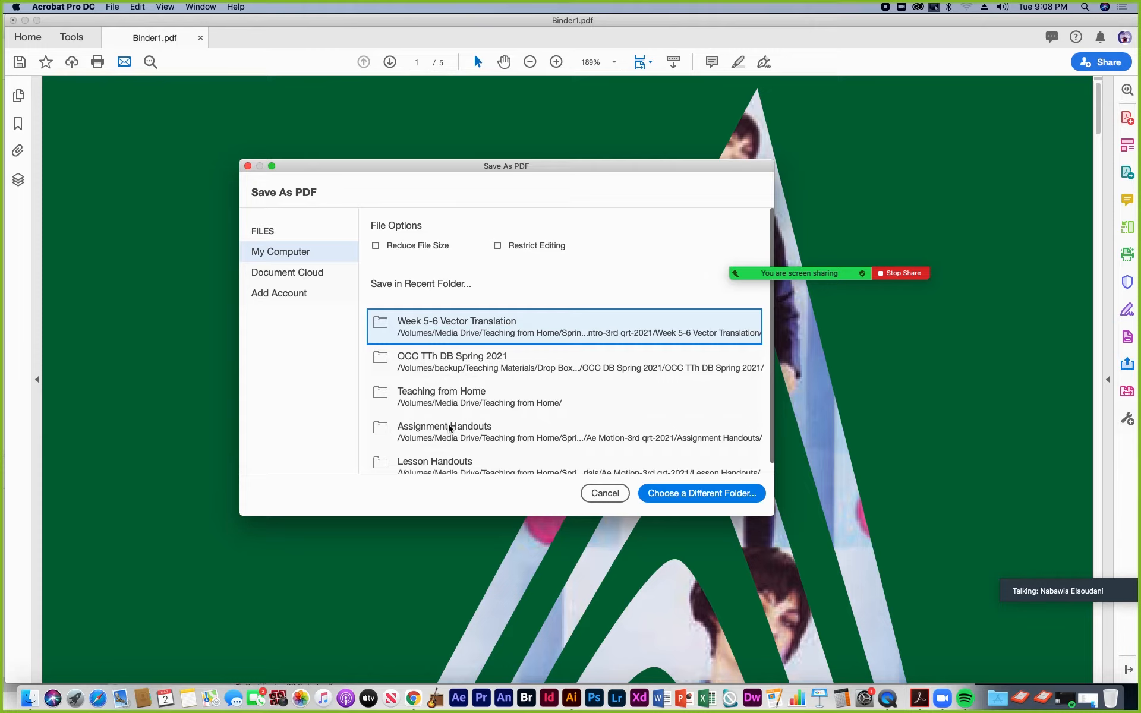
scroll(451, 426, down, 1)
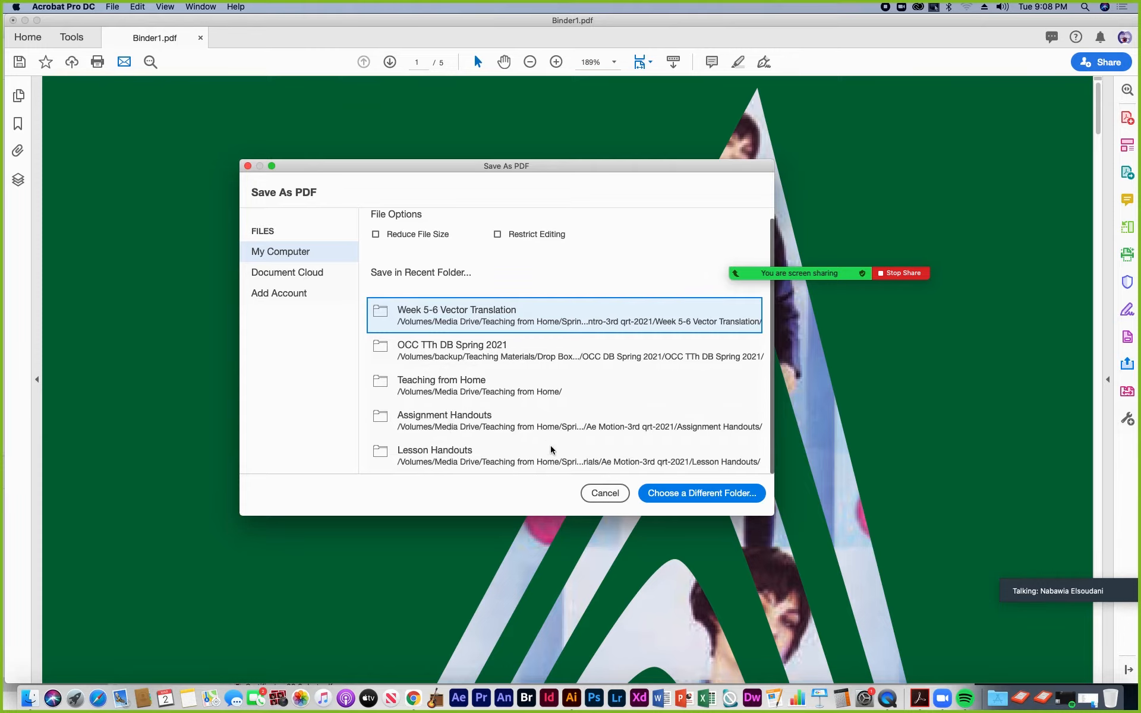
click(690, 496)
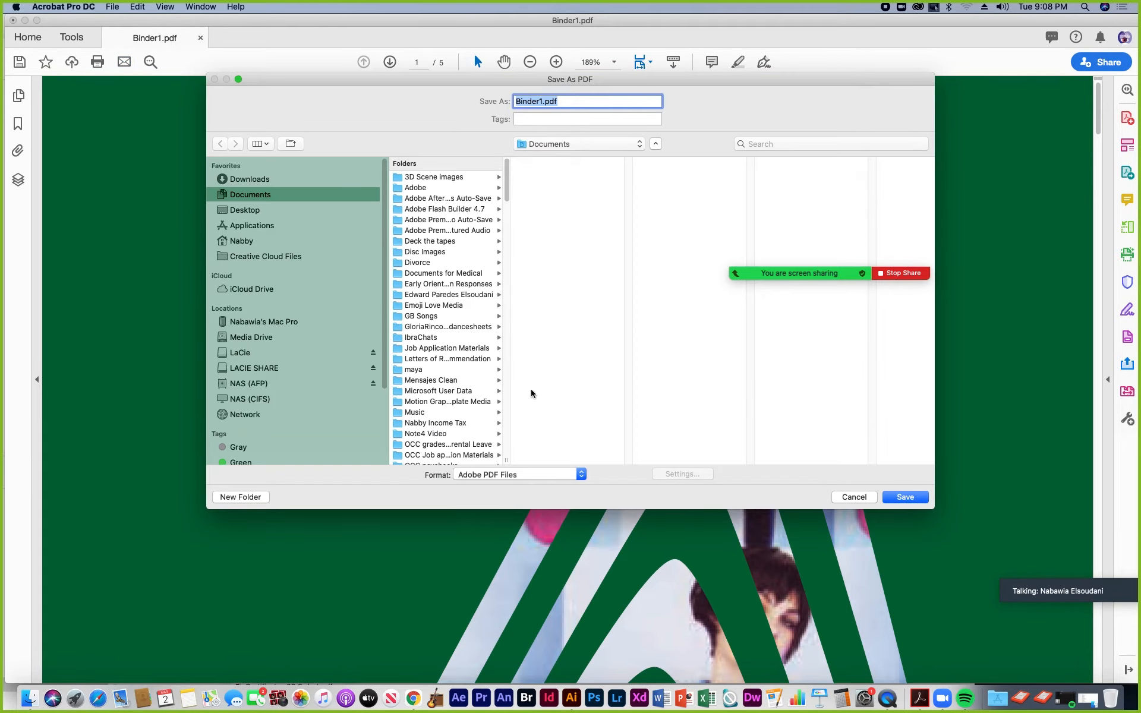
click(522, 102)
double_click(523, 101)
click(543, 101)
drag(542, 102, 513, 100)
text(elsoudanin-Ex3)
Step: Save the PDF in the 181-TTh-2021 folder inside Teaching from Home on Media Drive
click(257, 338)
scroll(442, 433, down, 5)
click(425, 313)
scroll(538, 432, down, 3)
click(540, 407)
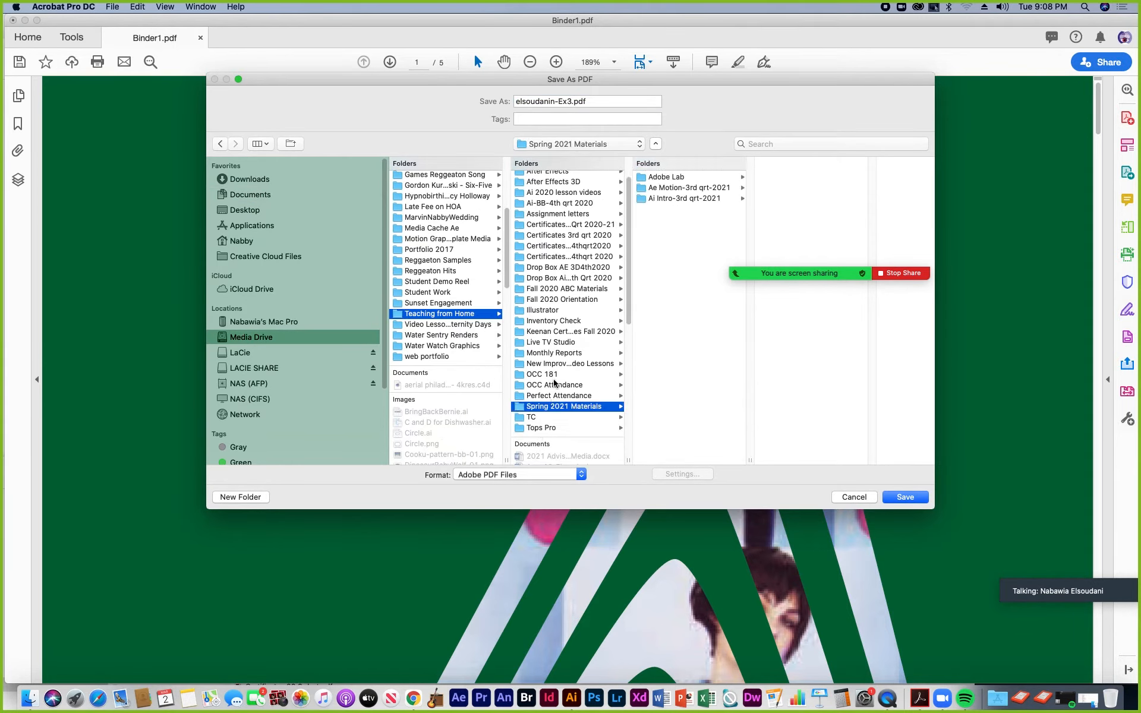
scroll(557, 340, up, 2)
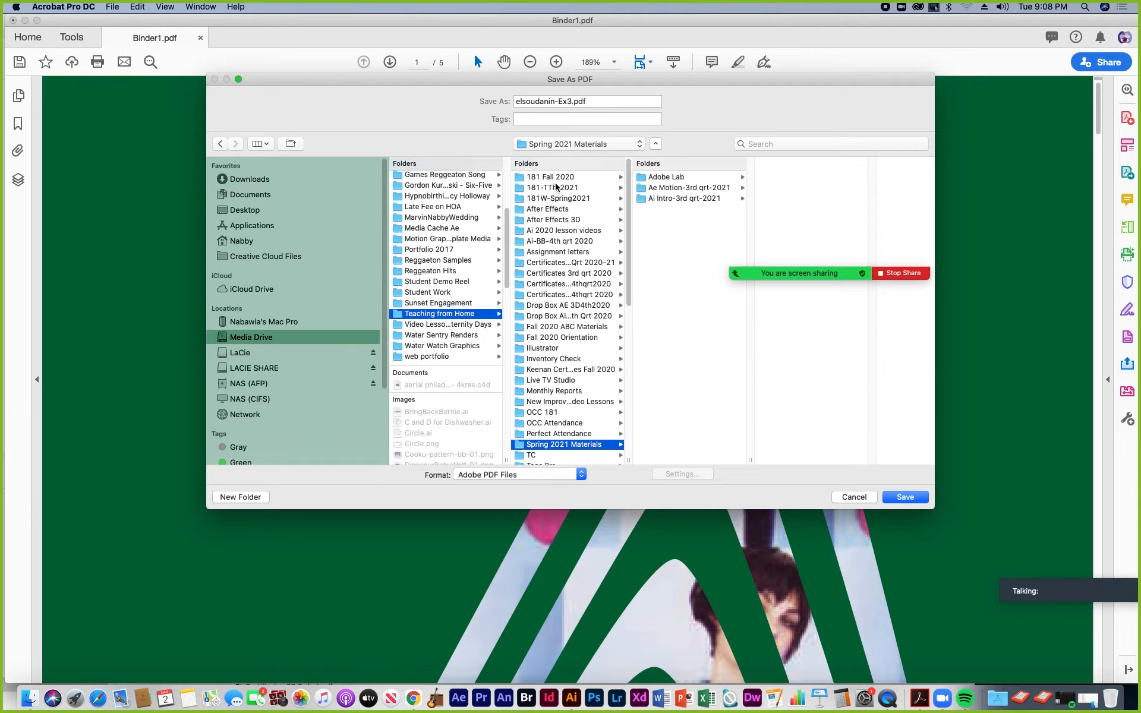
click(554, 188)
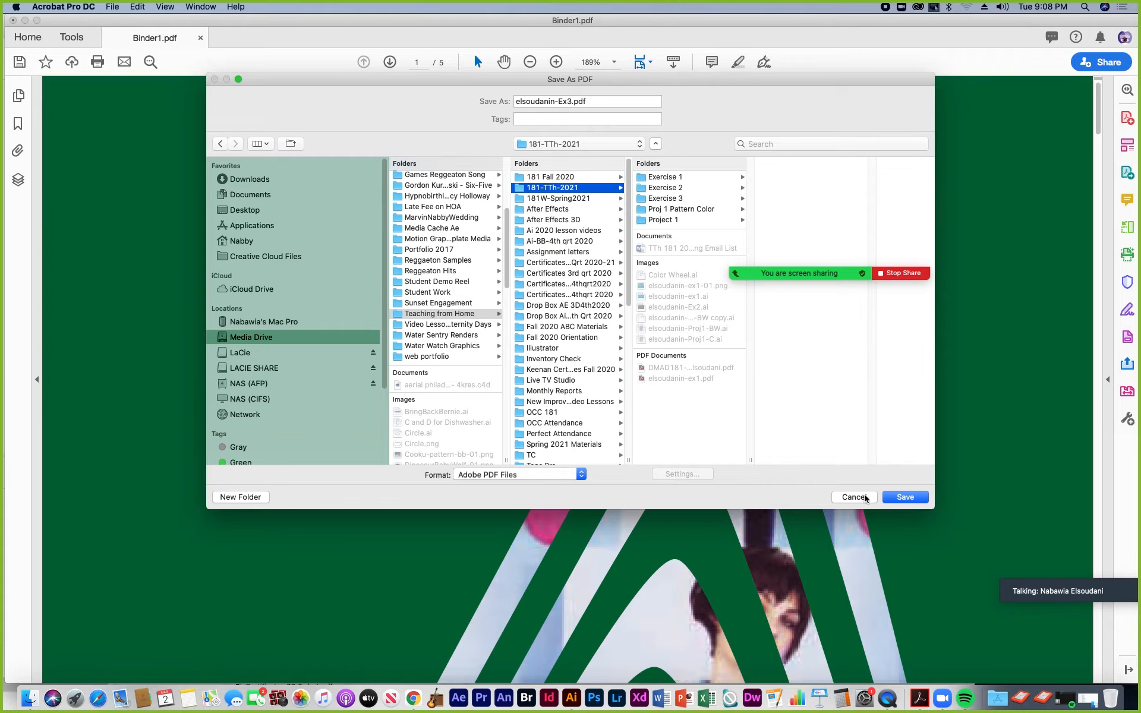
click(905, 498)
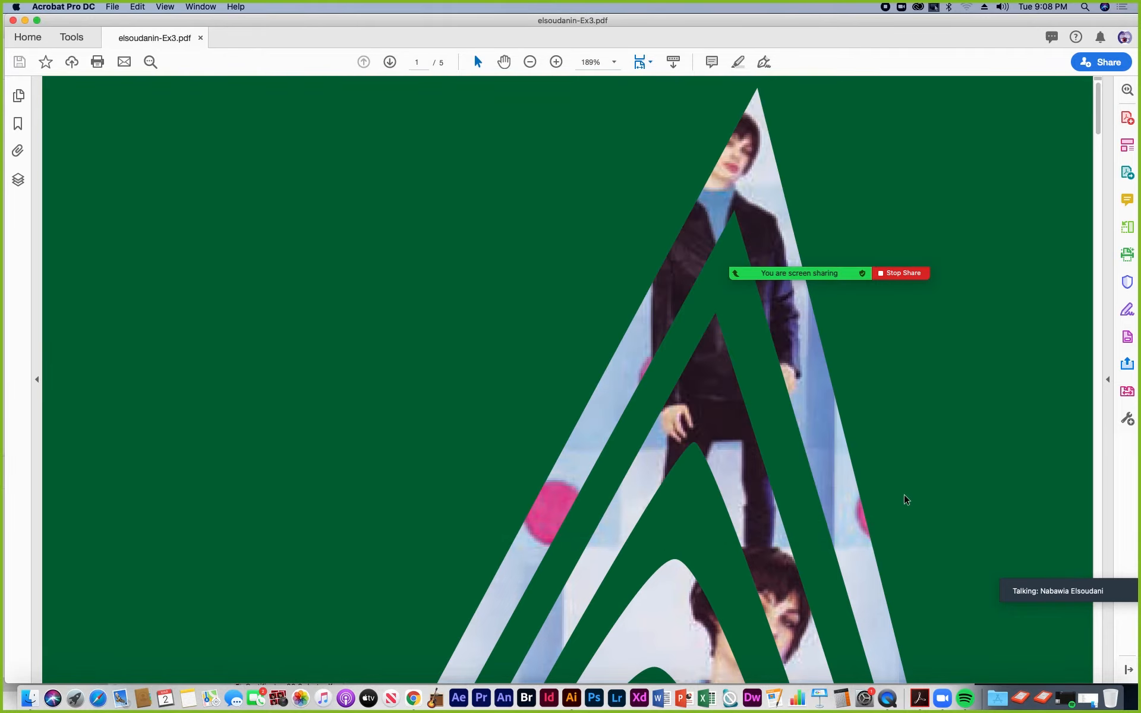
Step: Locate the saved Ex3 PDF in the 181-TTh-2021 folder in Finder and page through its preview
click(30, 698)
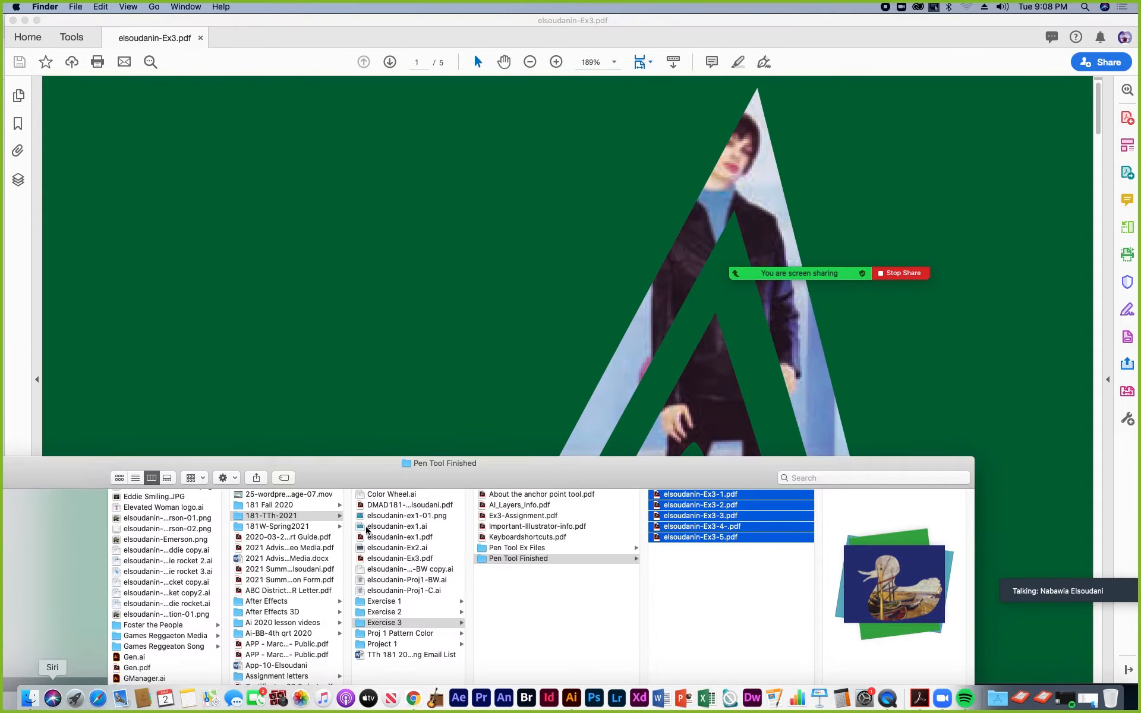
double_click(458, 481)
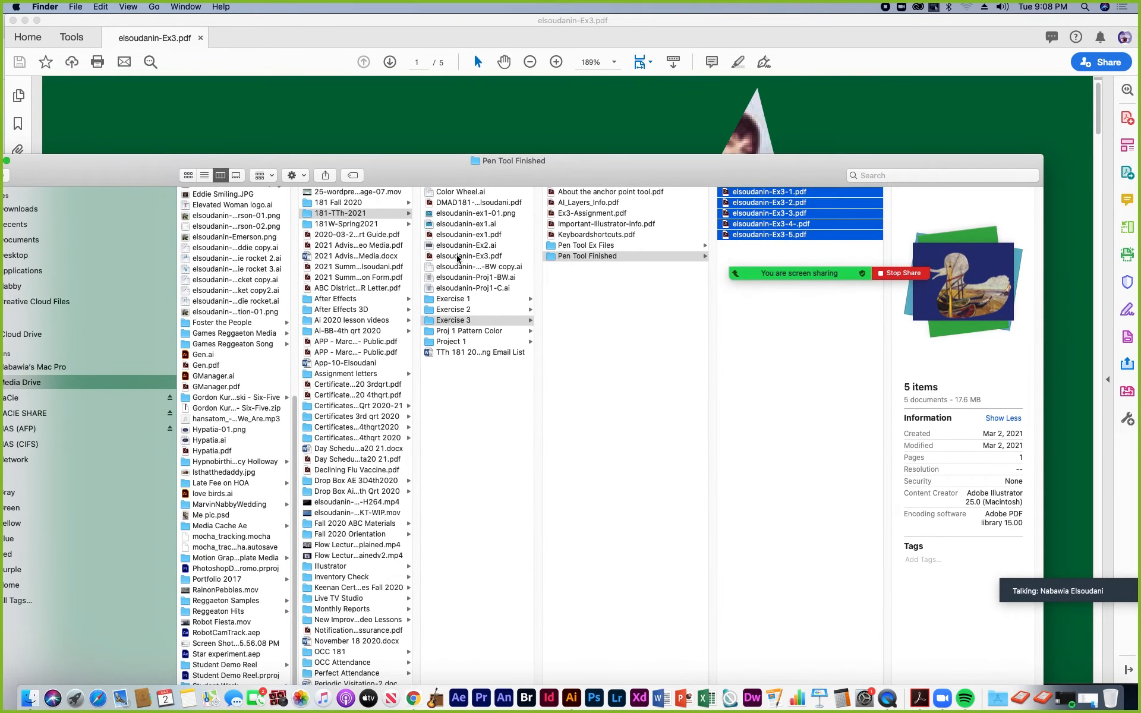
click(459, 257)
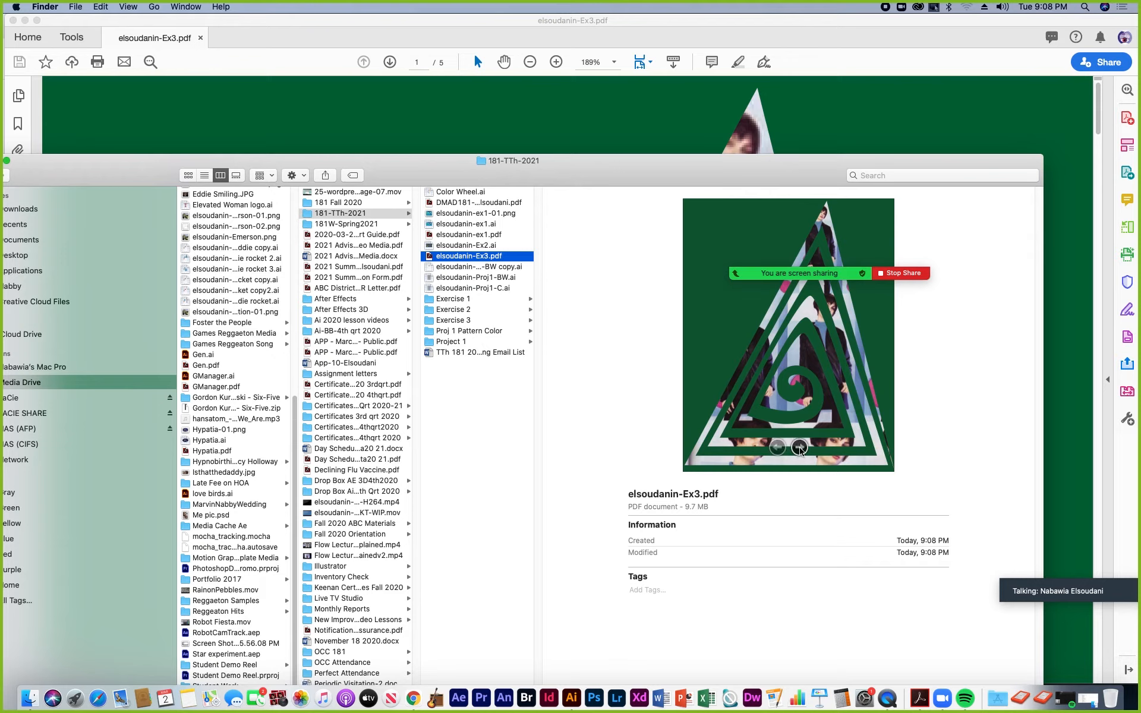
click(799, 447)
click(799, 447)
click(800, 448)
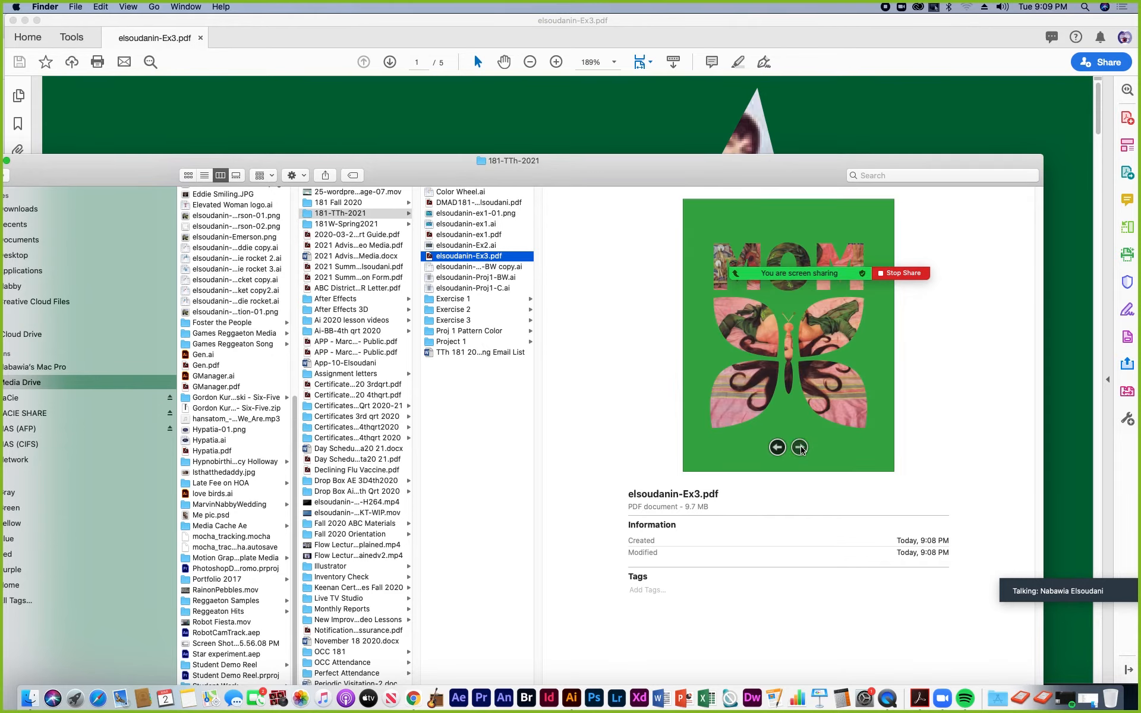
click(800, 448)
click(799, 448)
Step: Move the Finder window down, minimize the Acrobat and Illustrator windows, and switch to Chrome
drag(468, 179, 538, 341)
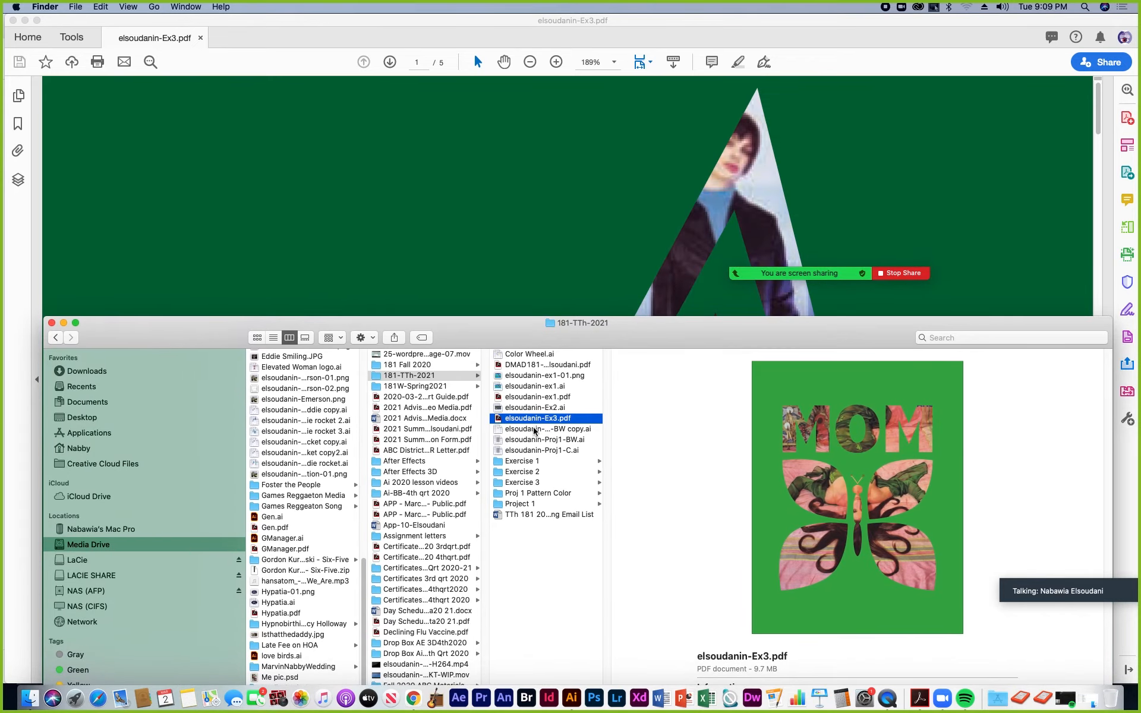
click(25, 21)
click(446, 96)
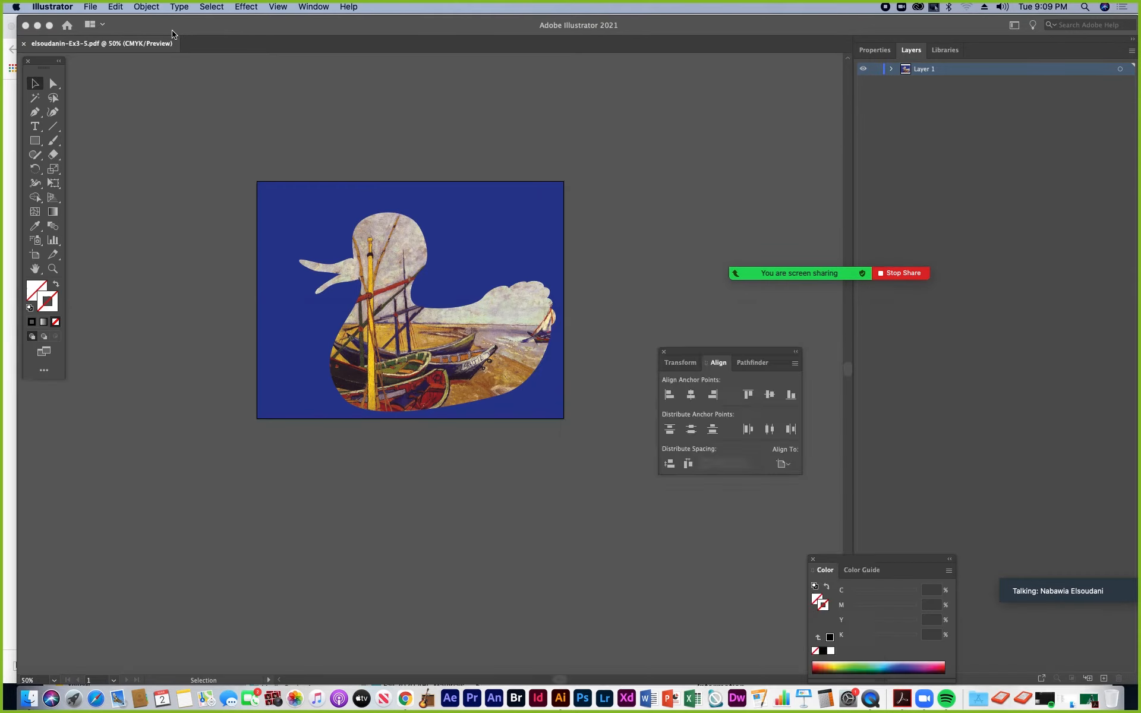
click(38, 27)
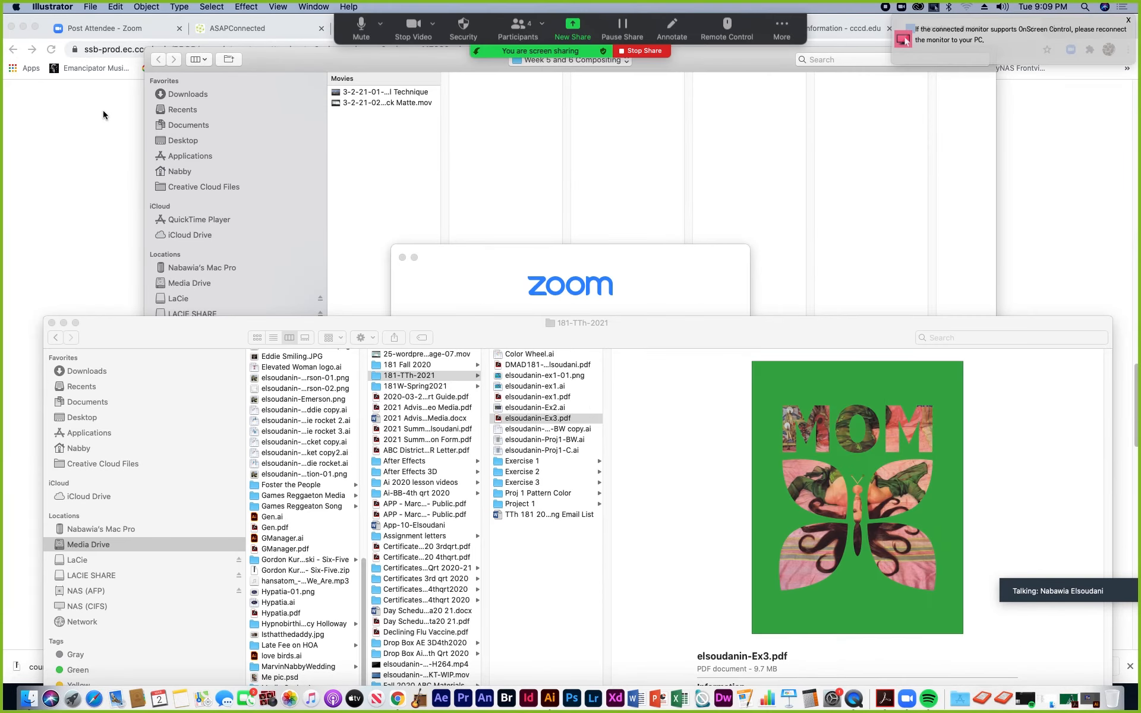
click(102, 127)
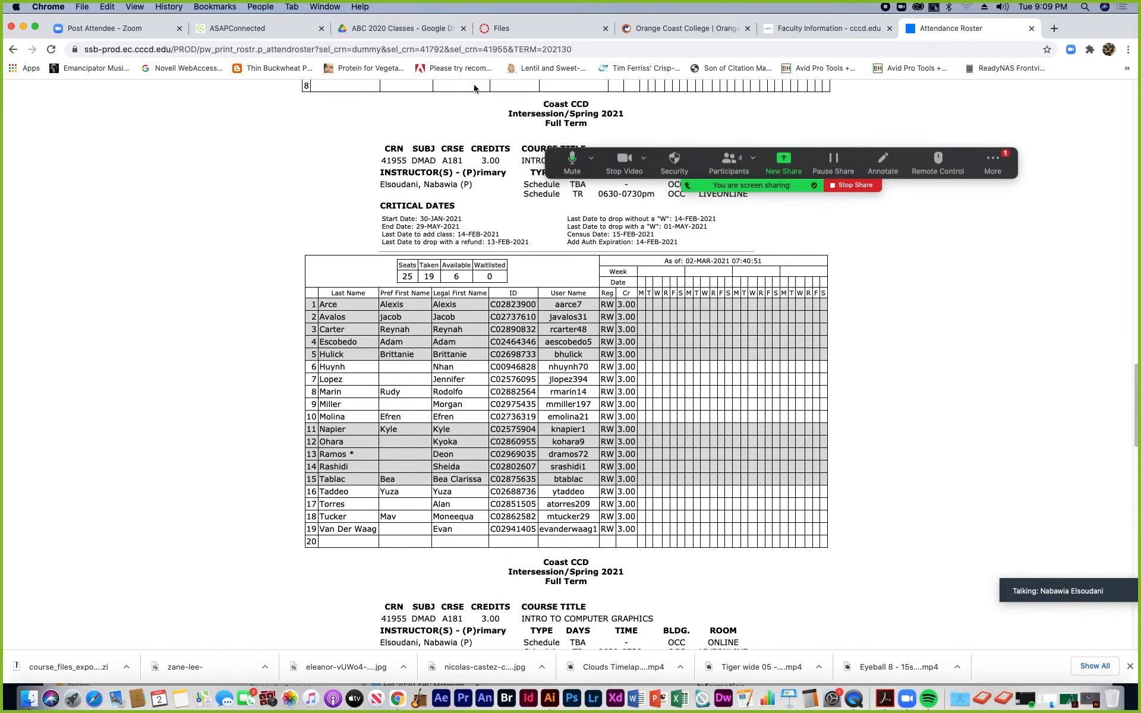
Step: Close the Keyboardshortcuts.pdf preview in the Canvas course files and open the Exercise 3 assignment
click(505, 29)
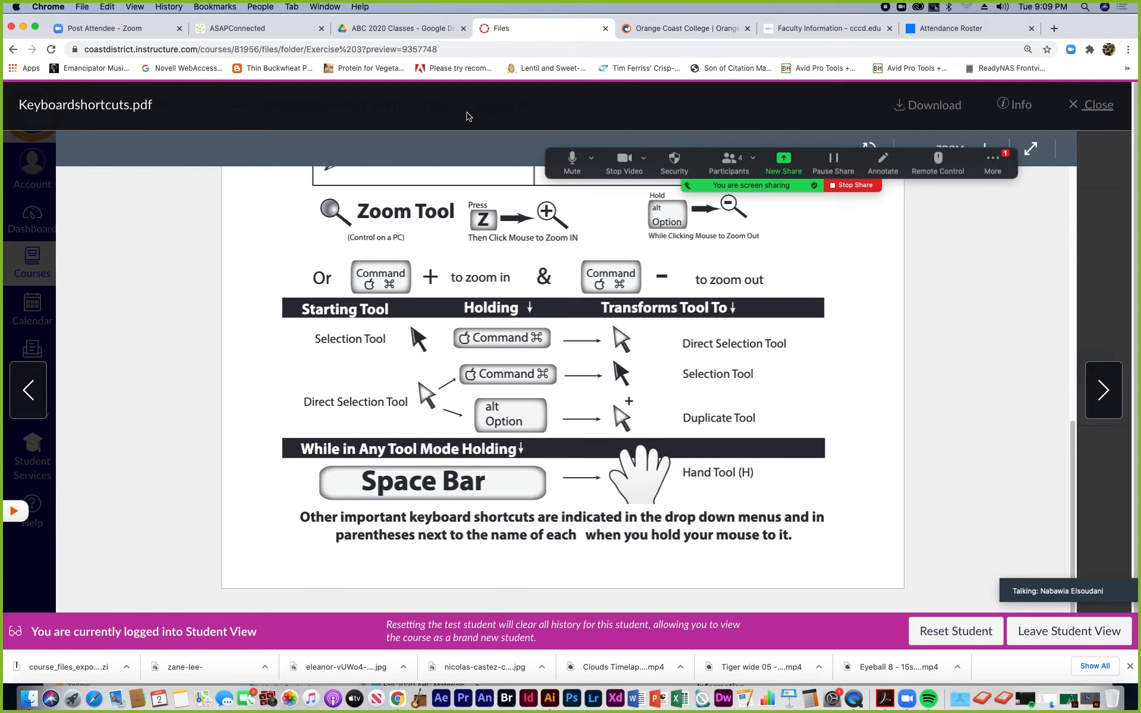
click(1076, 106)
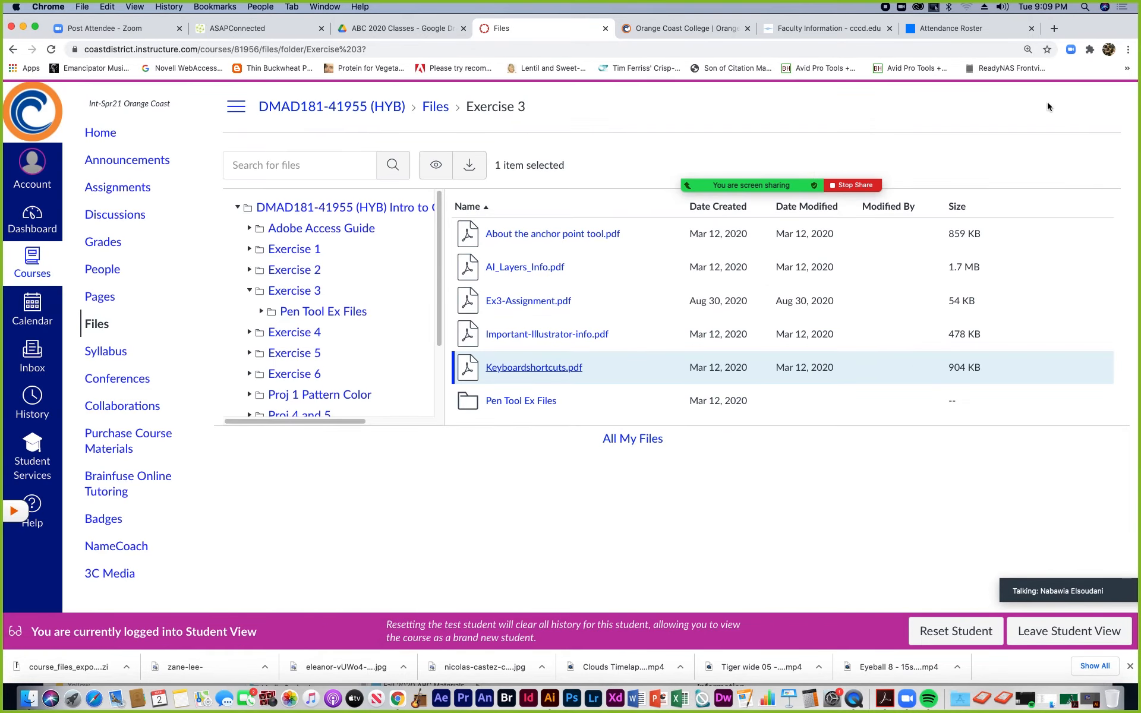
click(130, 188)
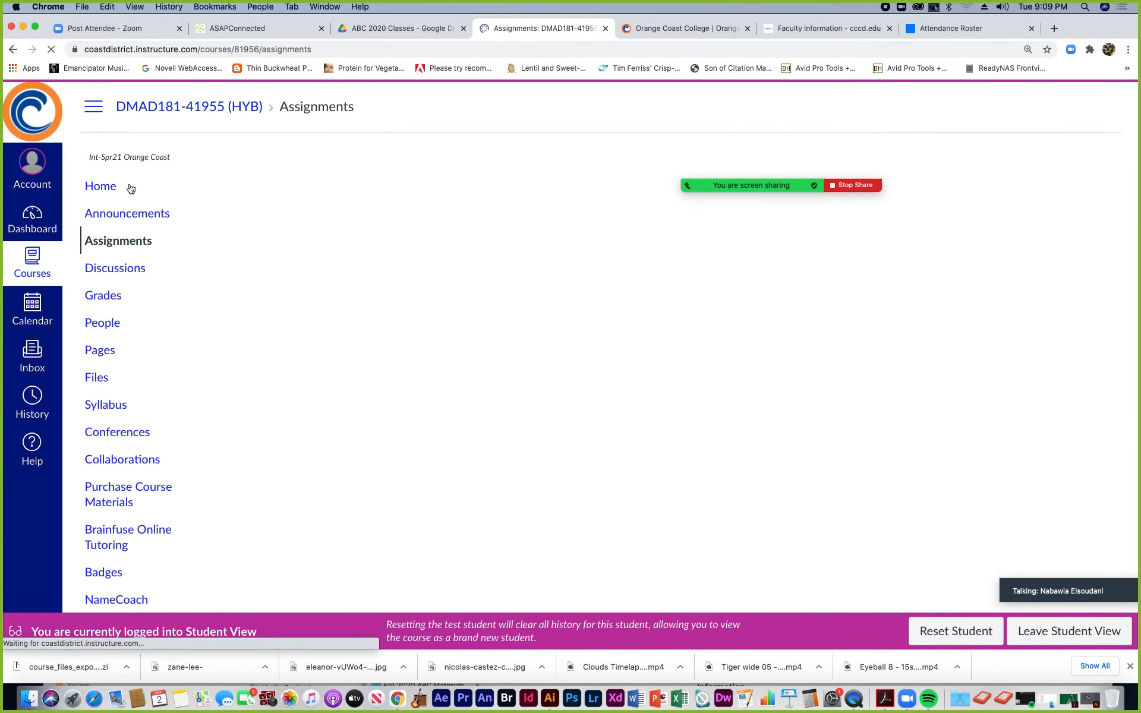
click(288, 329)
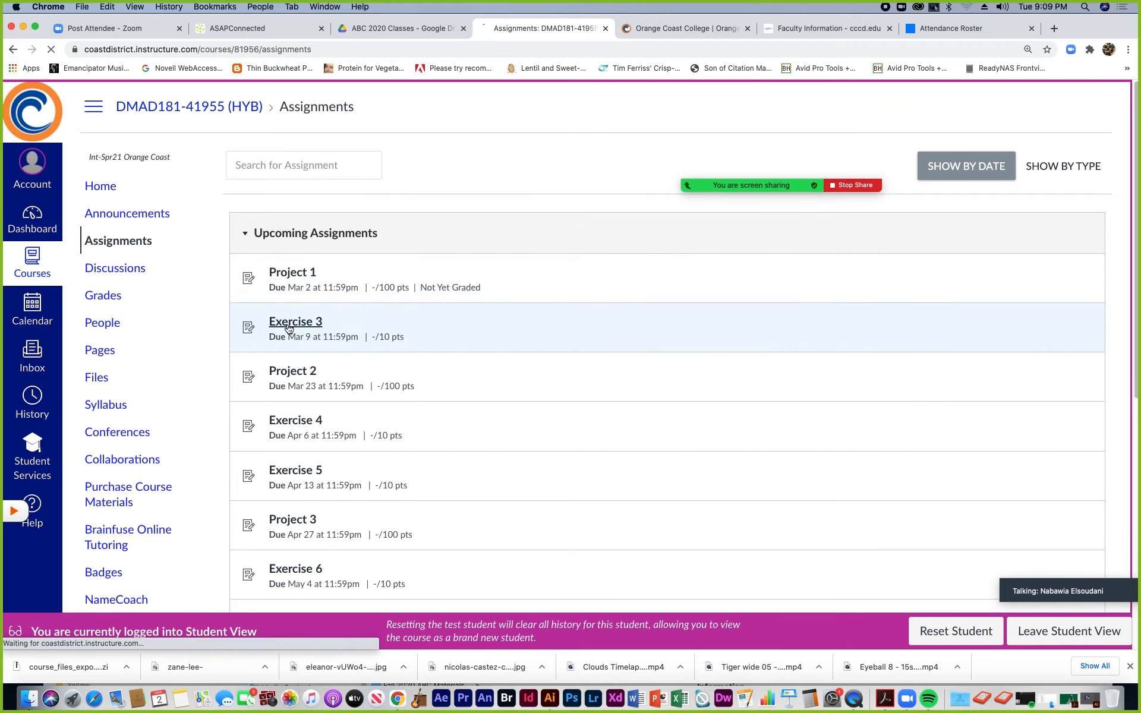
Step: Move the Zoom meeting controls clear of the assignment heading and start a file upload submission for Exercise 3
mouse_move(553, 165)
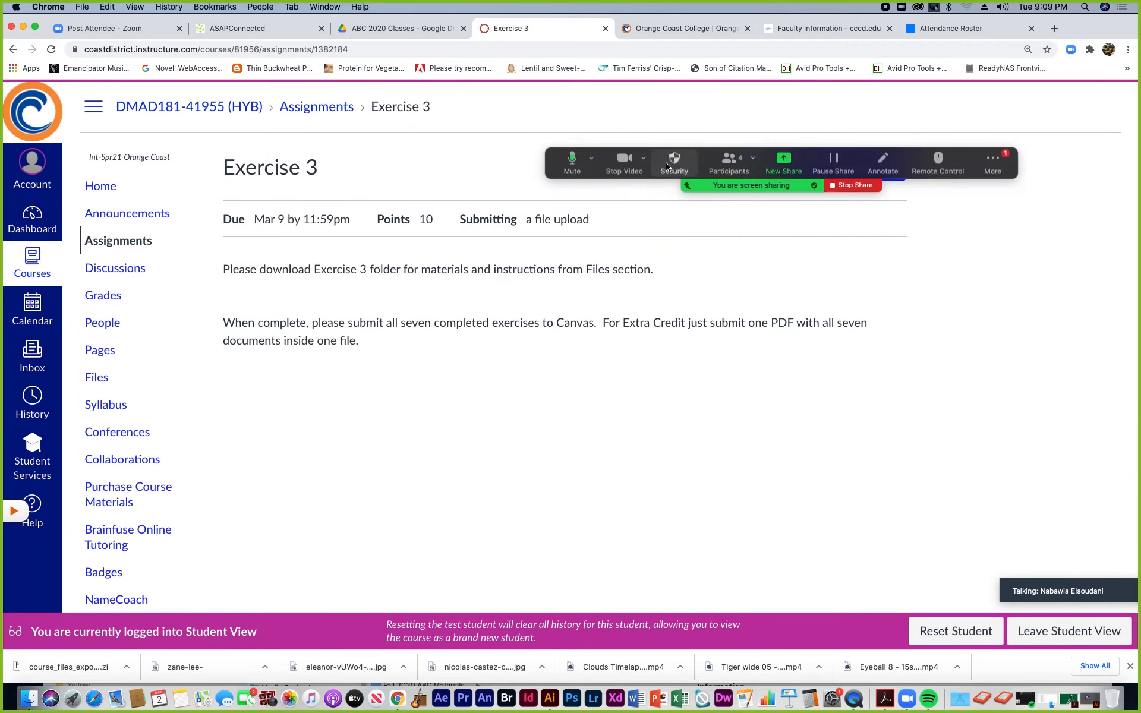
drag(553, 165, 676, 329)
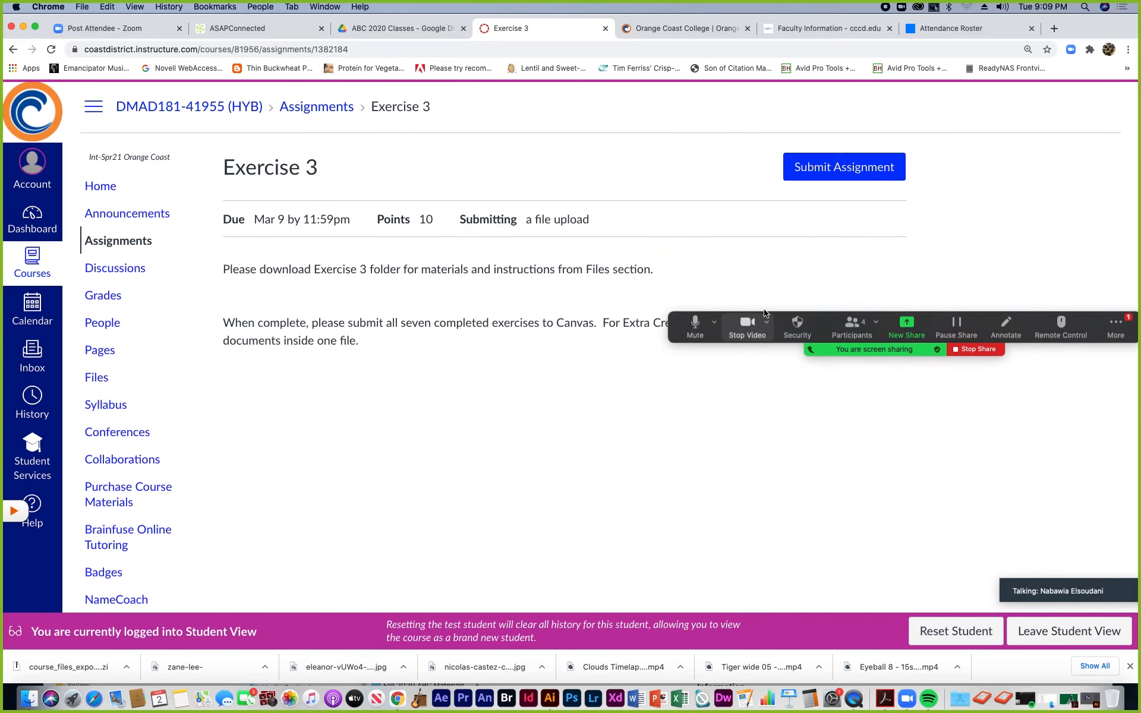
click(839, 169)
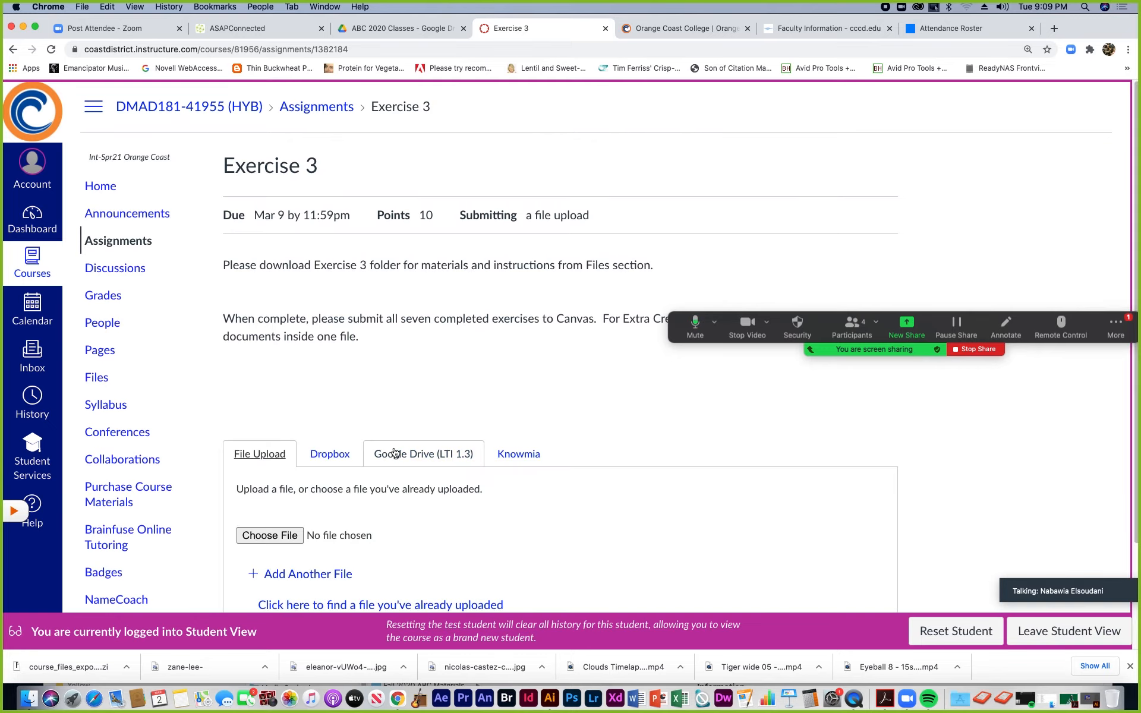
scroll(387, 465, down, 2)
scroll(387, 465, down, 2)
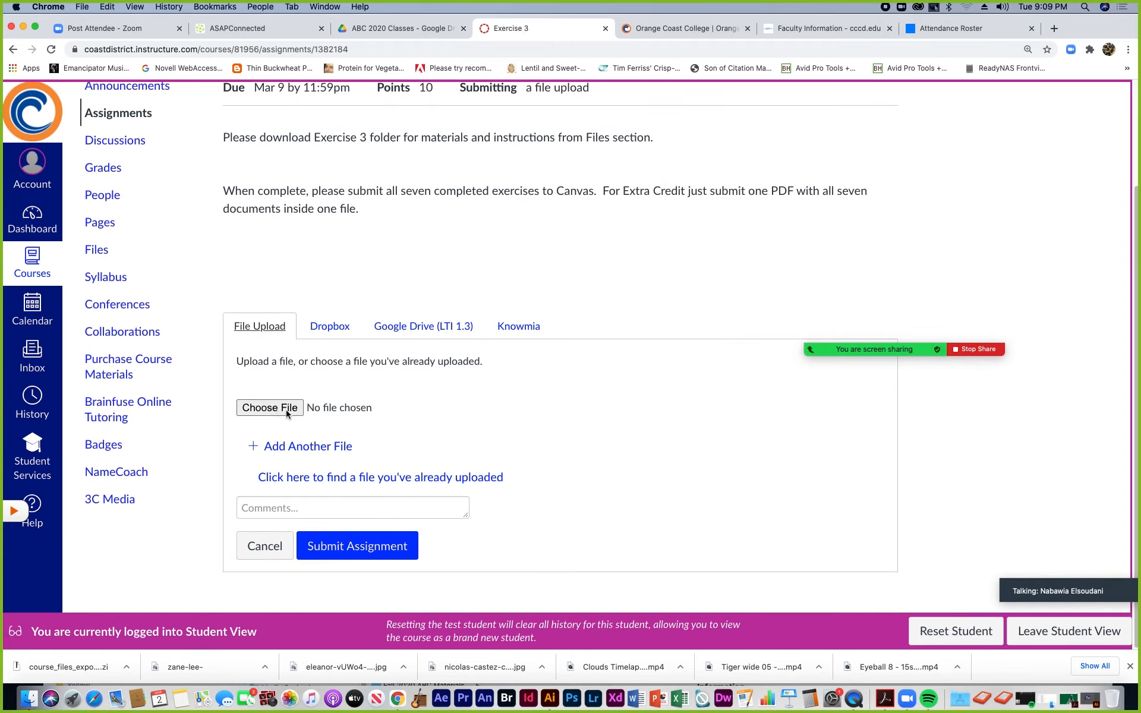
Step: Attach the Ex3 PDF from the 181-TTh-2021 folder inside Teaching from Home and submit the assignment
click(268, 409)
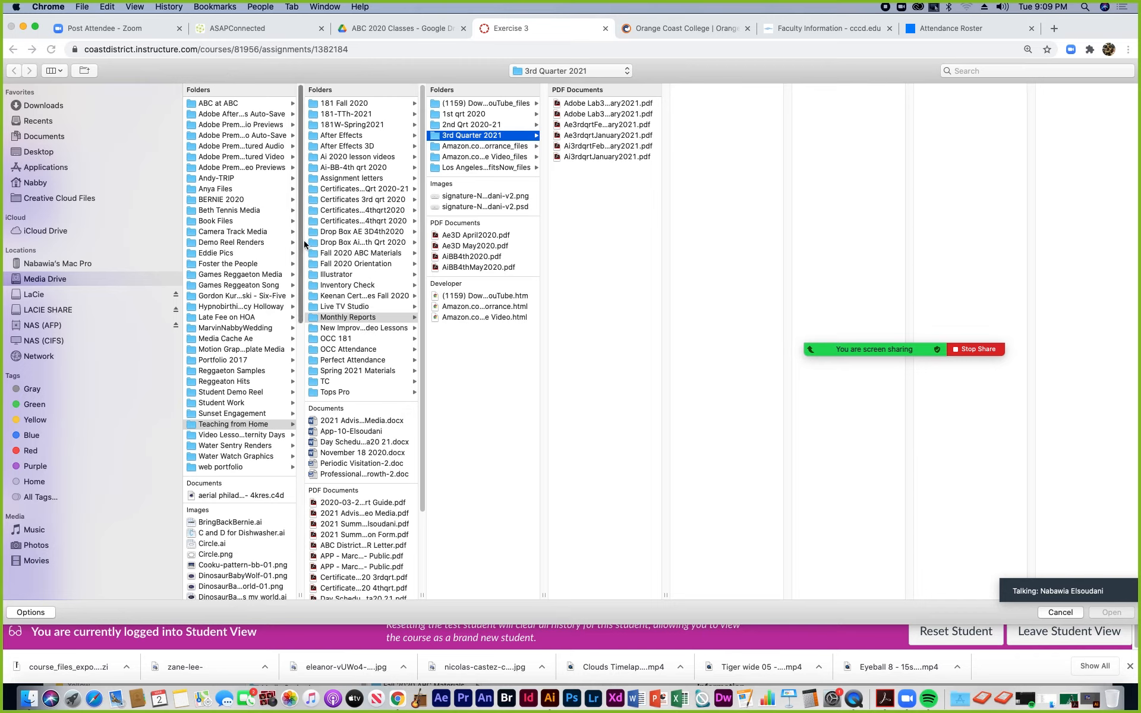
click(362, 115)
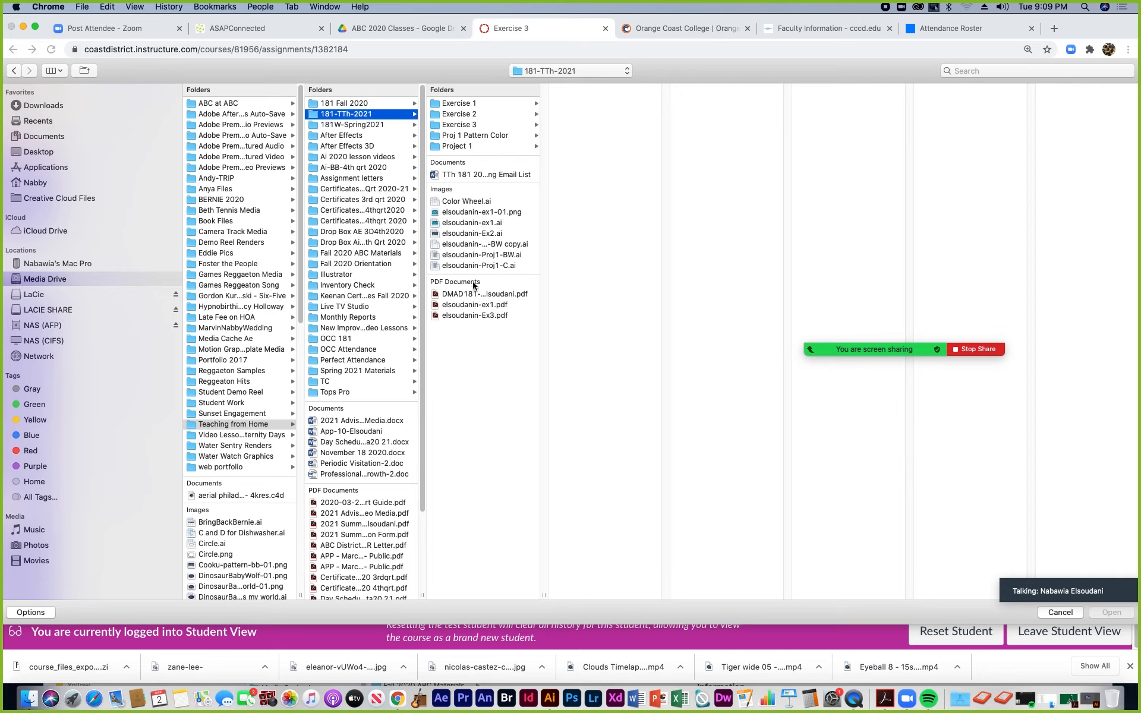
click(474, 315)
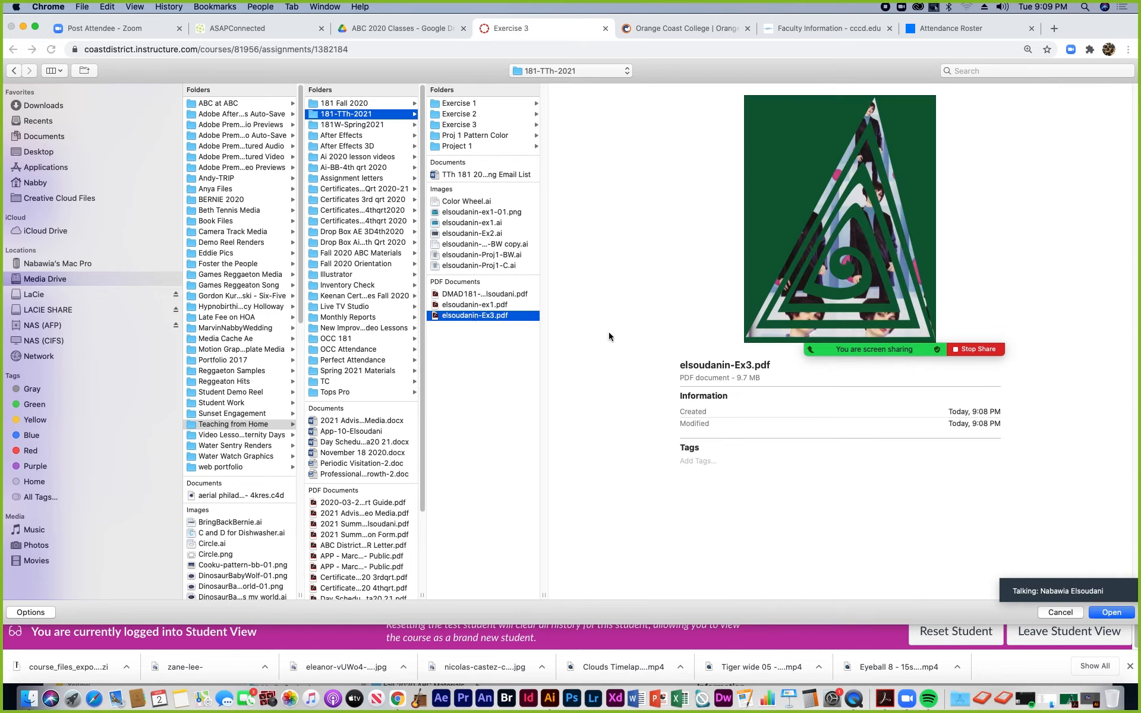
click(1109, 612)
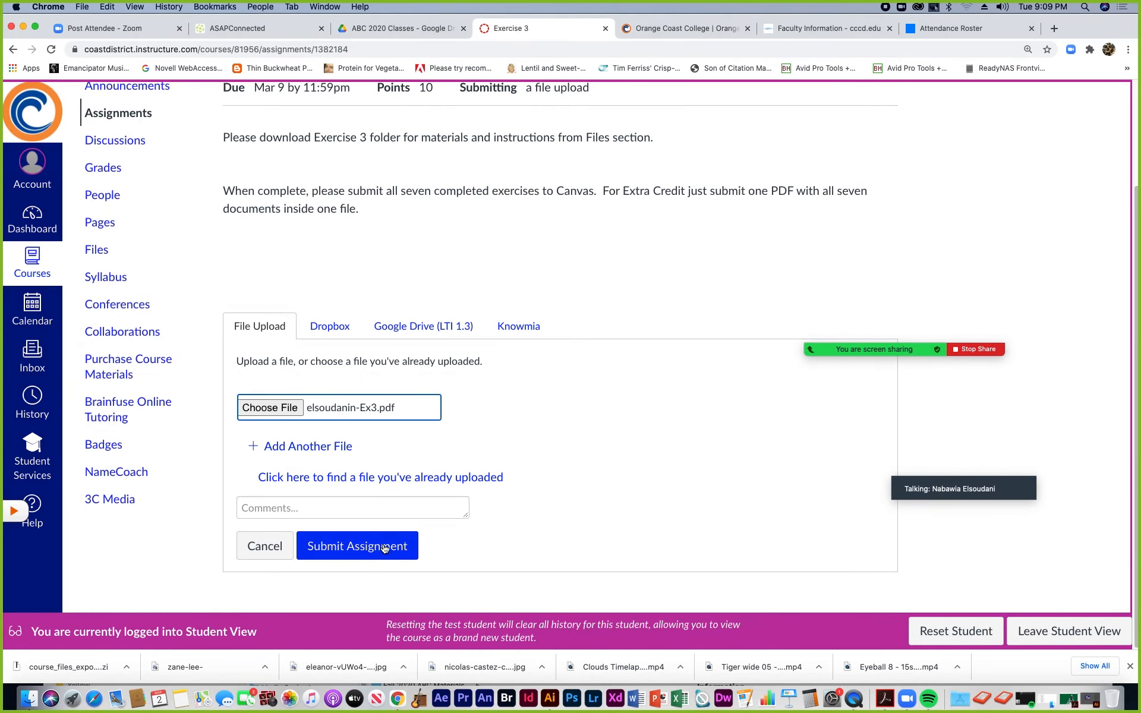
click(384, 548)
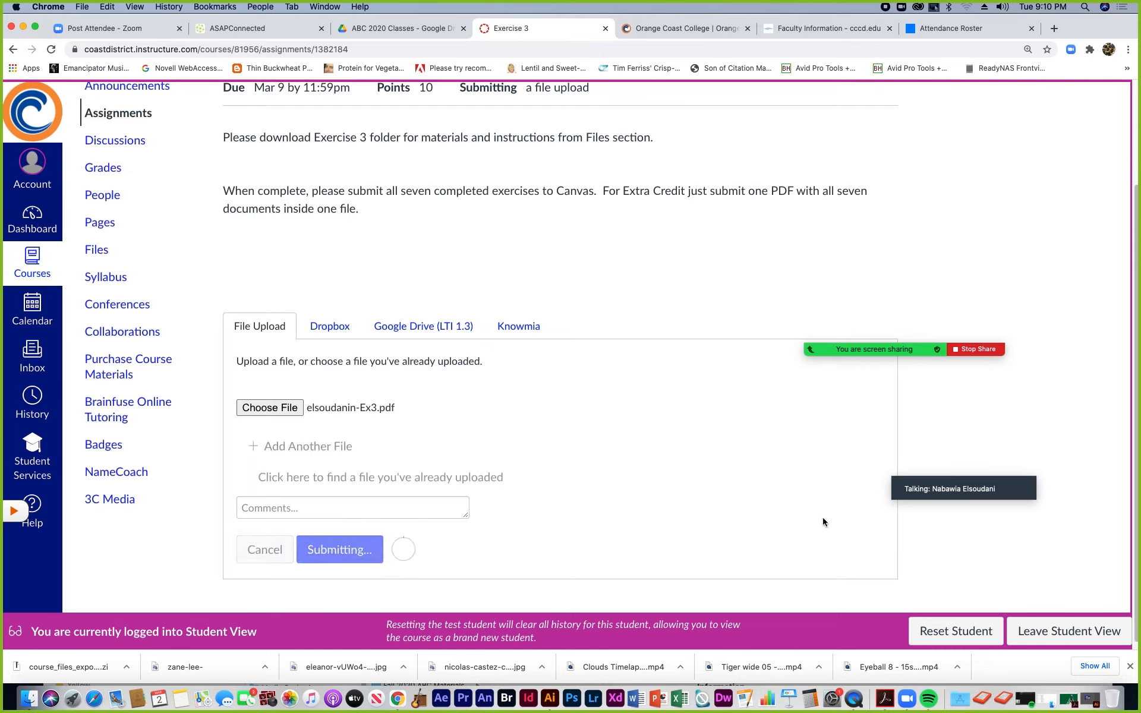
Step: Open the Zoom meeting chat and read the most recent message
mouse_move(936, 346)
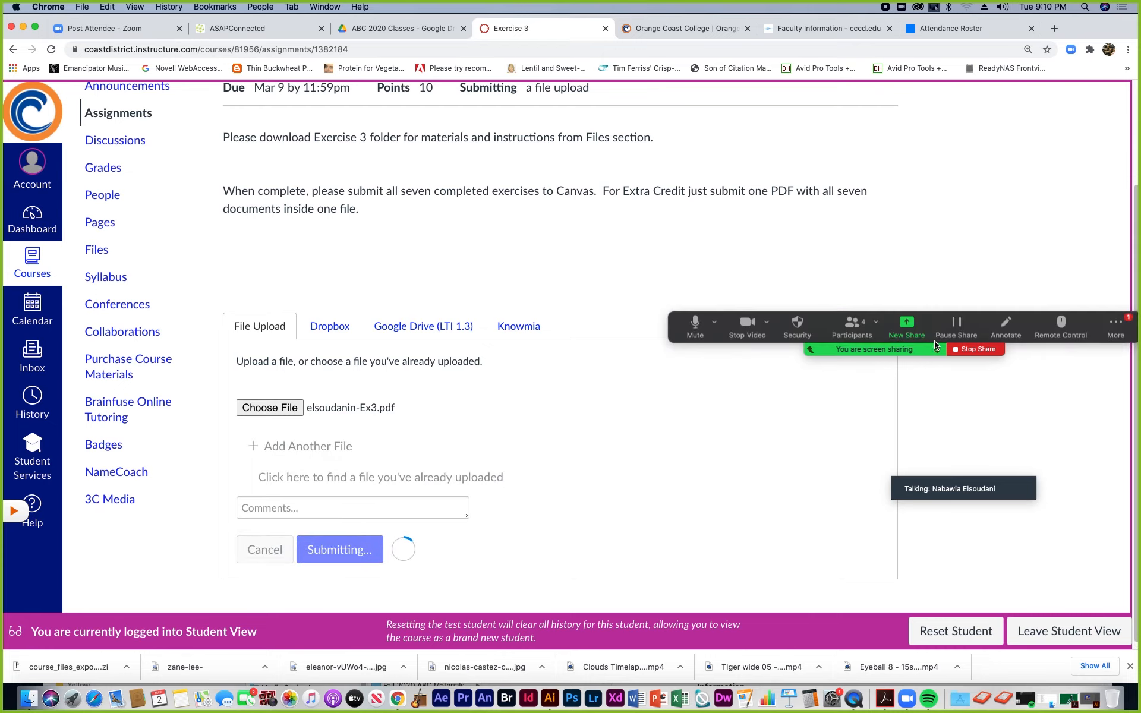
click(1127, 322)
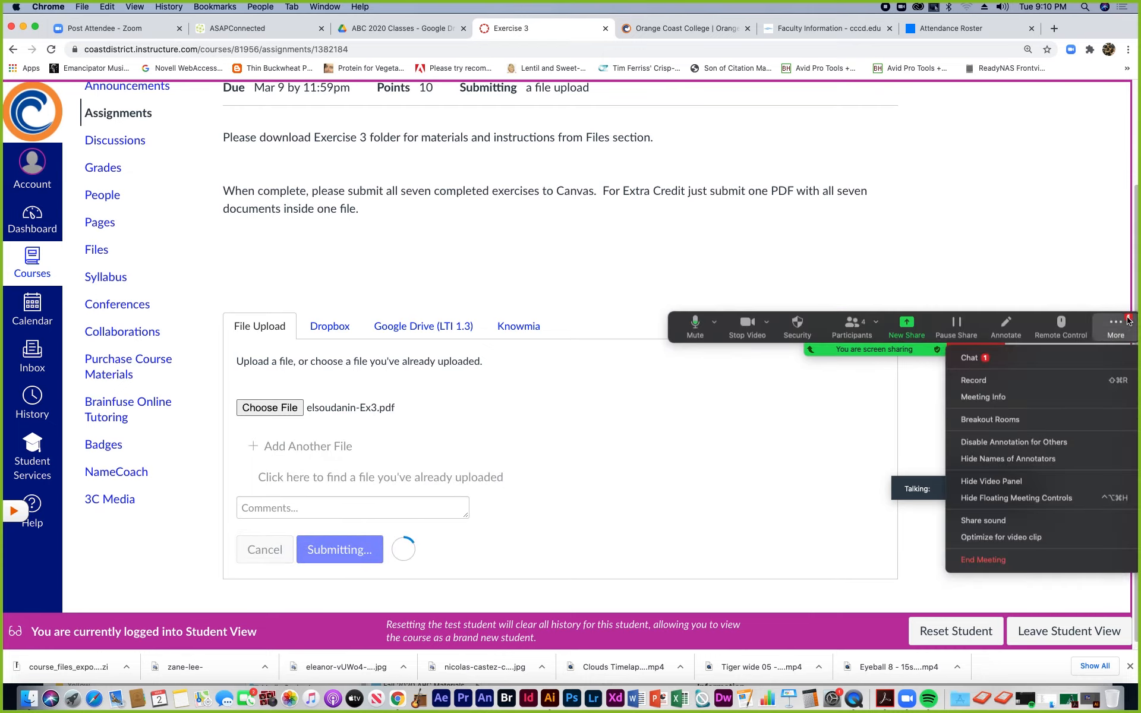
click(1008, 356)
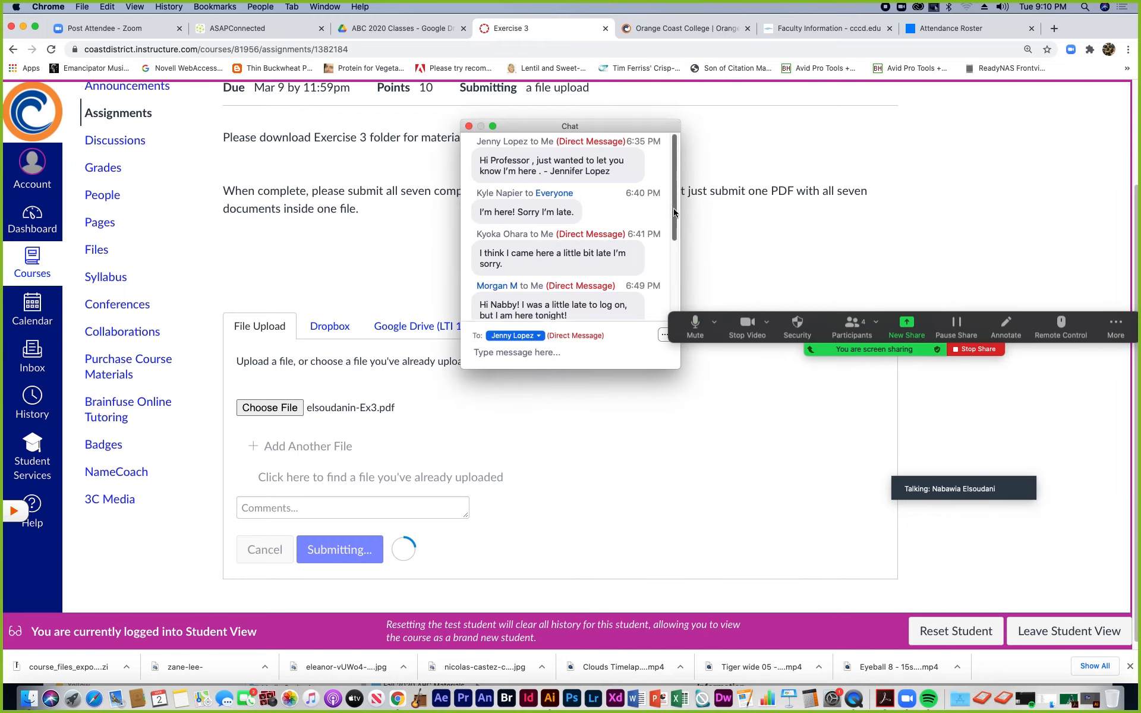
scroll(657, 283, down, 5)
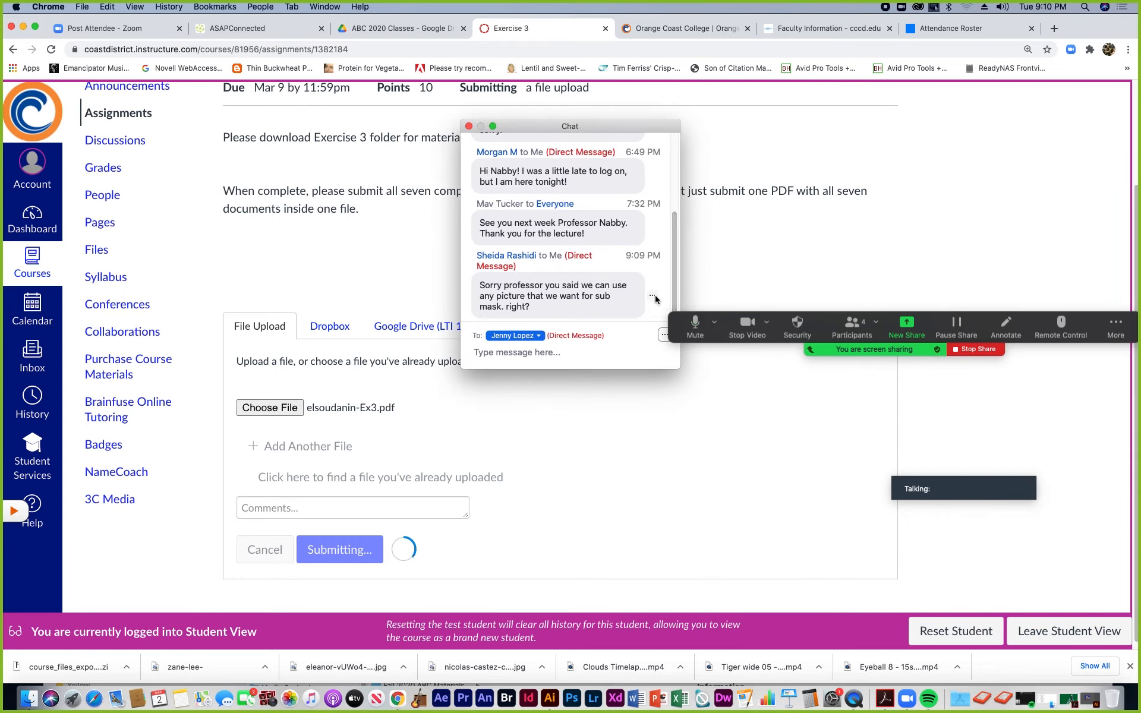